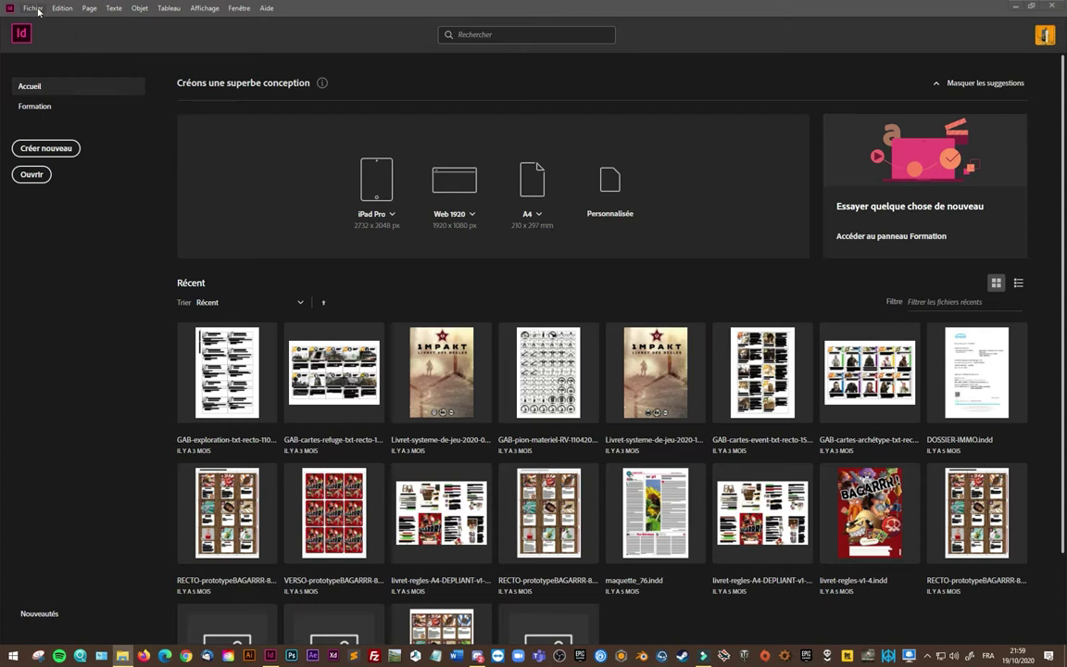
- Start a new document and show the blank Impression presets, with A4 at 210 × 297 mm
left_click(35, 8)
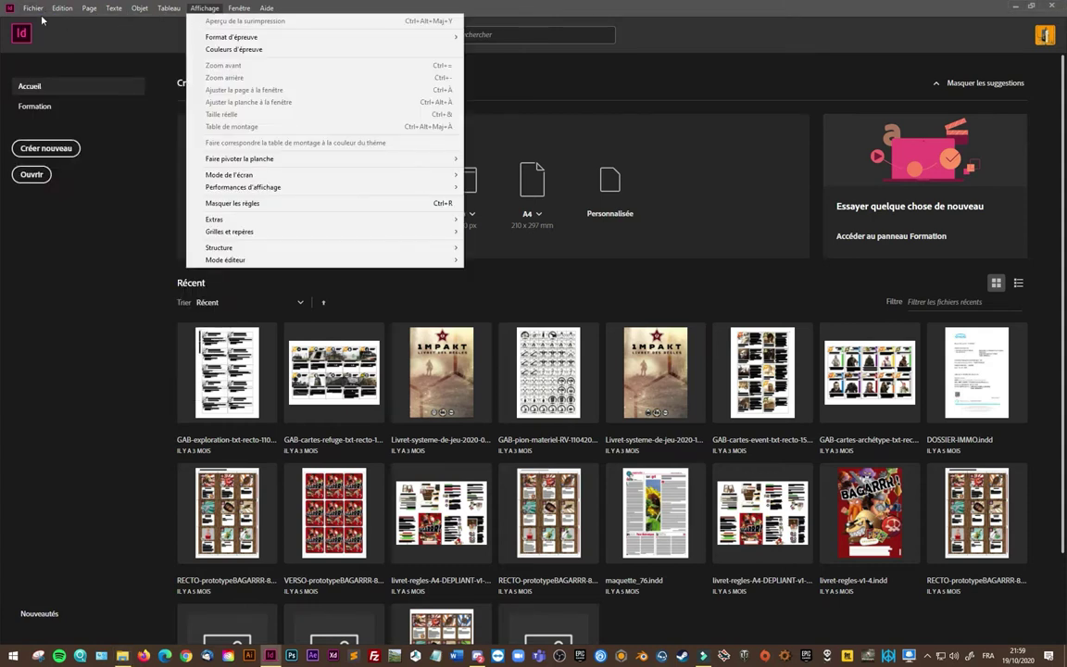
mouse_move(52, 21)
left_click(268, 22)
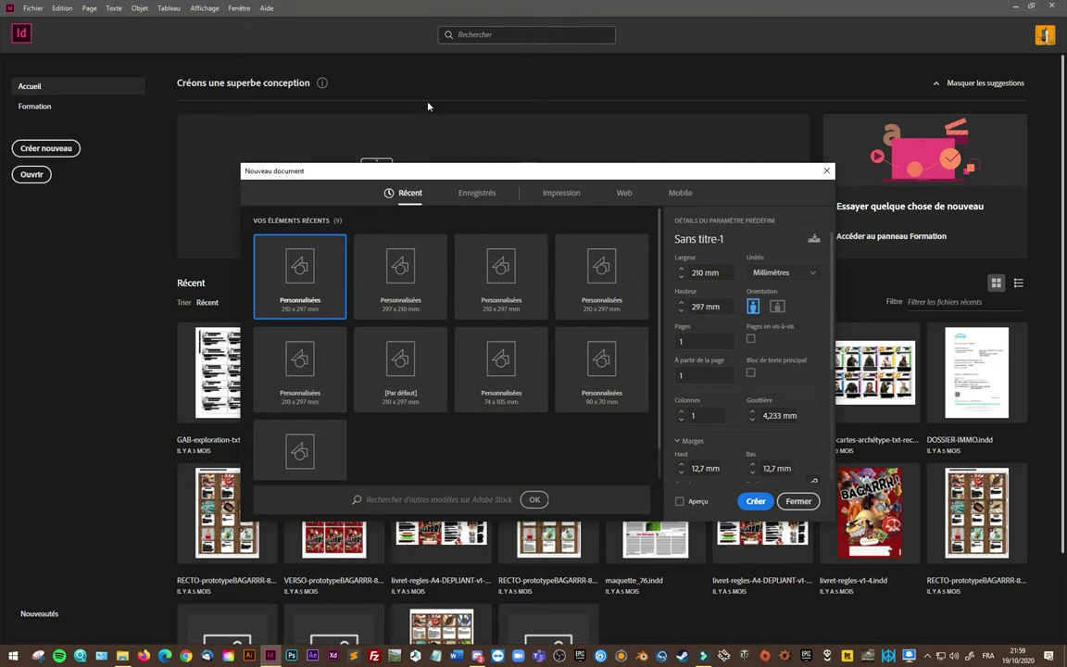
left_click(562, 194)
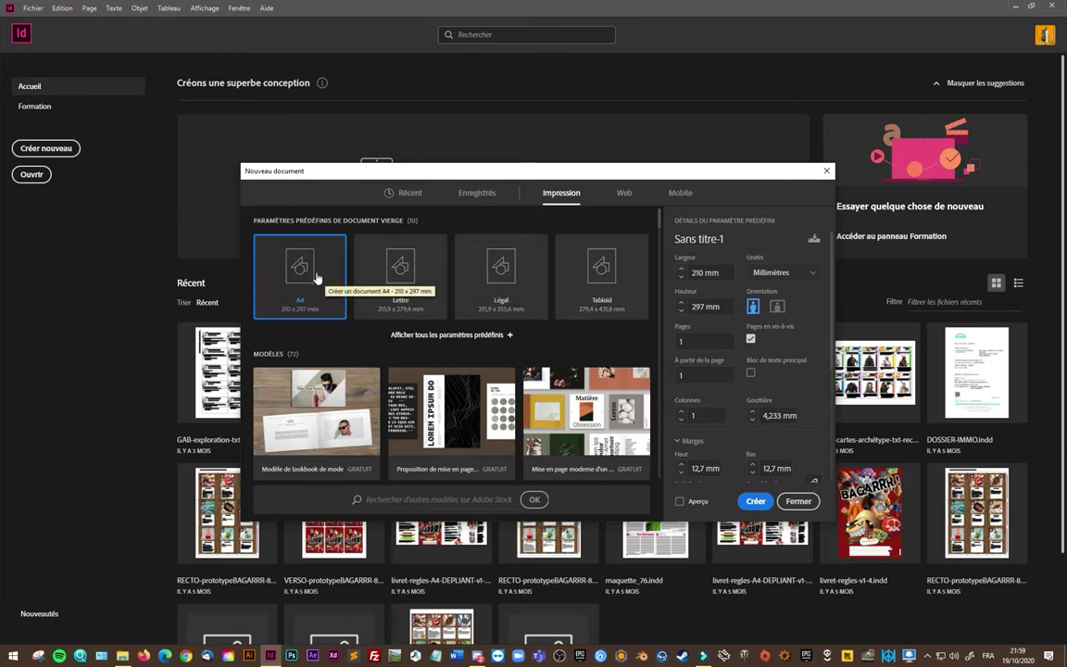
scroll(407, 325, "down", 3)
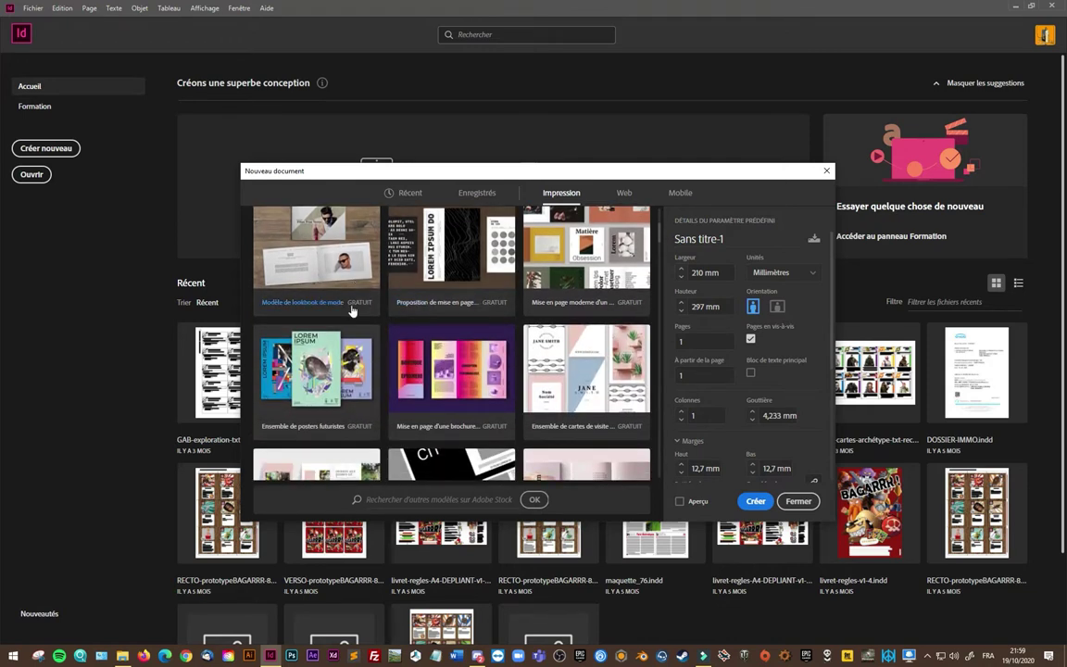
scroll(373, 308, "up", 2)
scroll(380, 306, "up", 2)
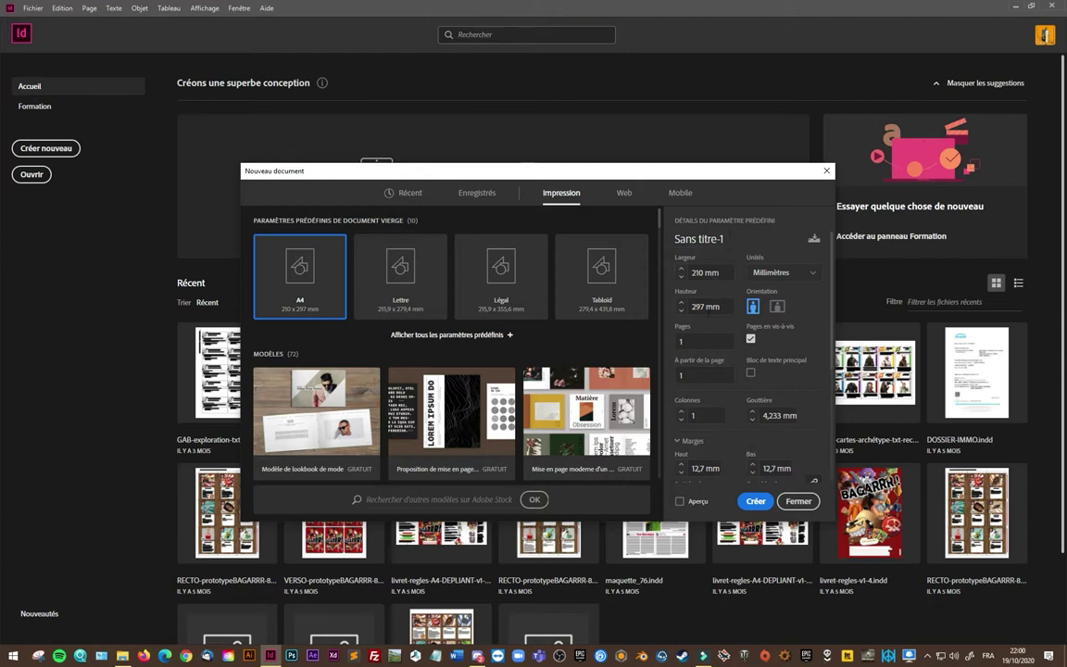
- Change the page height to 210 mm to make a 210 × 210 mm square page
double_click(685, 307)
type("210")
left_click_drag(740, 174, 712, 161)
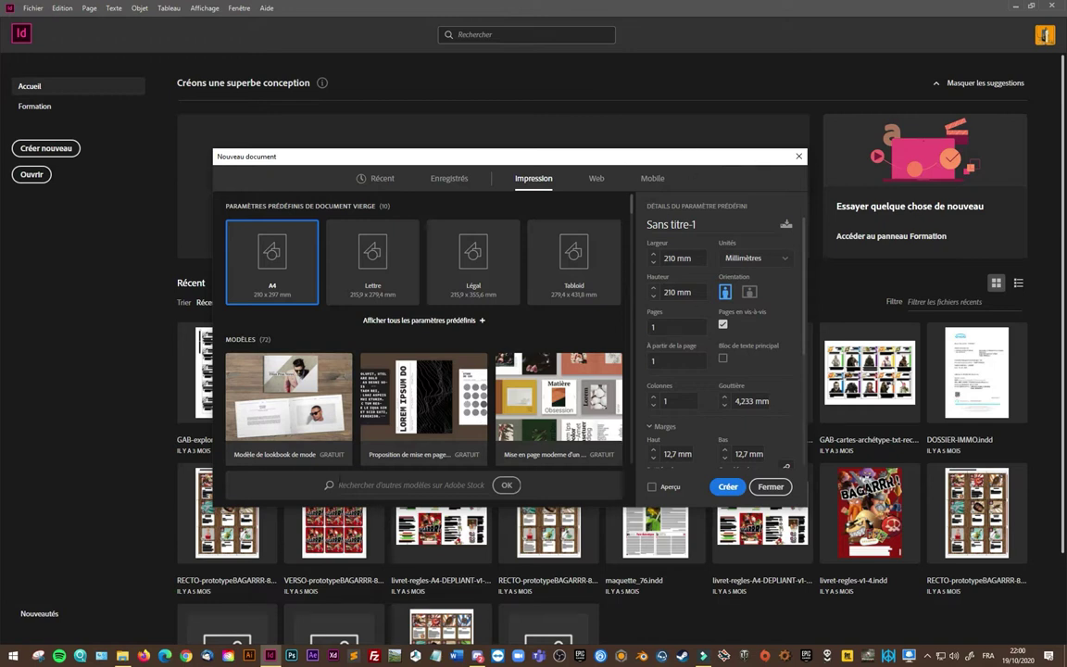
left_click(185, 657)
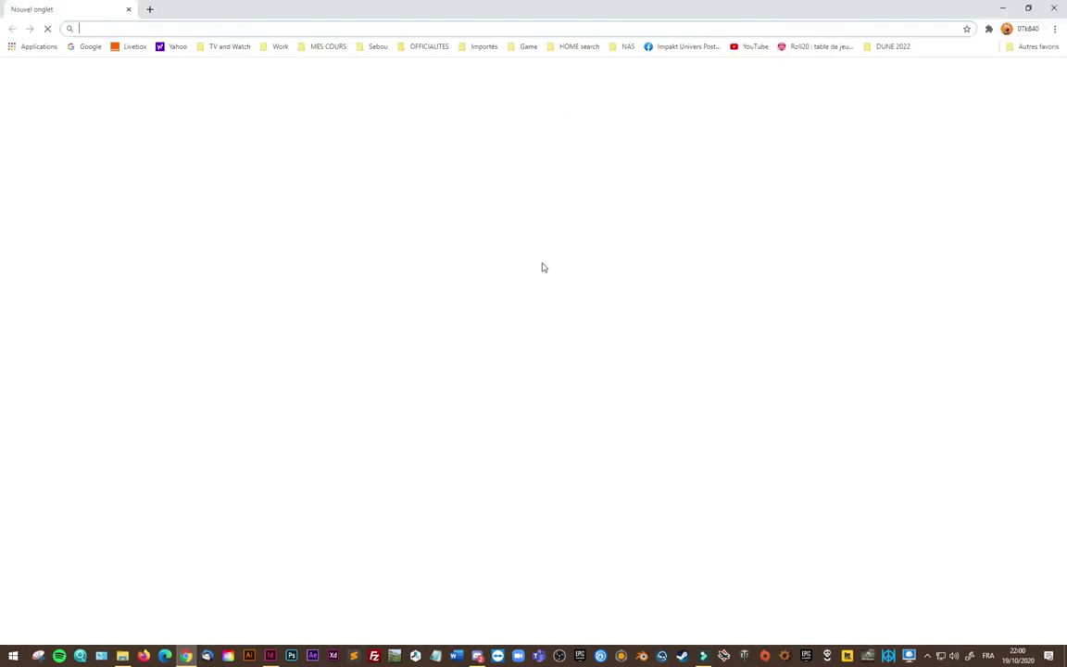
- Search Google Images for 'flyer' and preview several tri-fold and flyer examples
left_click(465, 241)
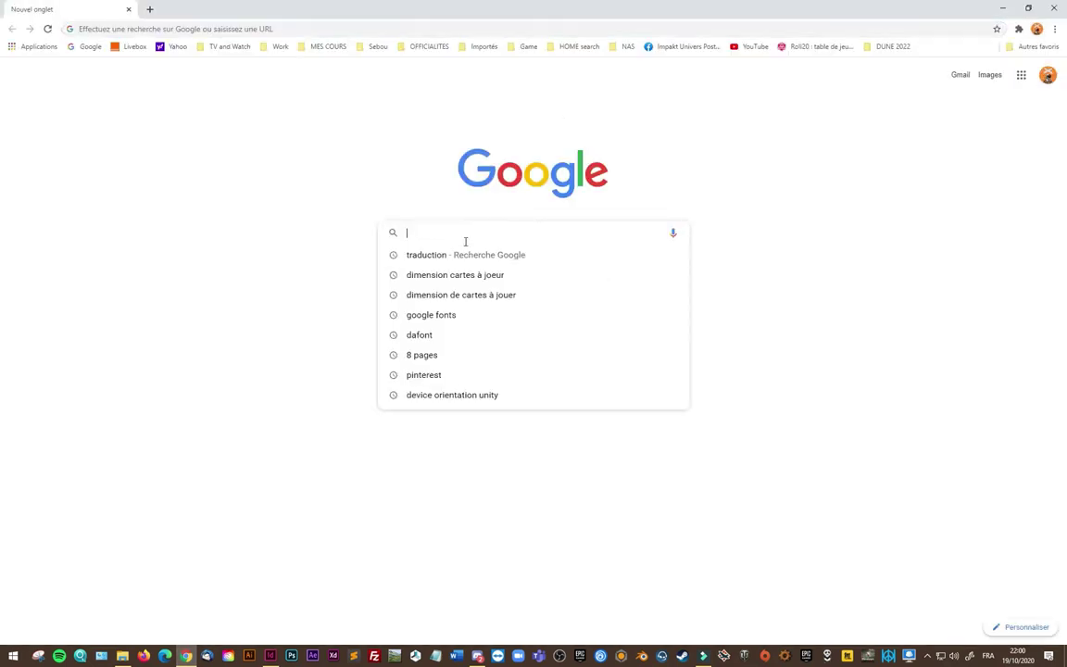
type("flyer")
key("Return")
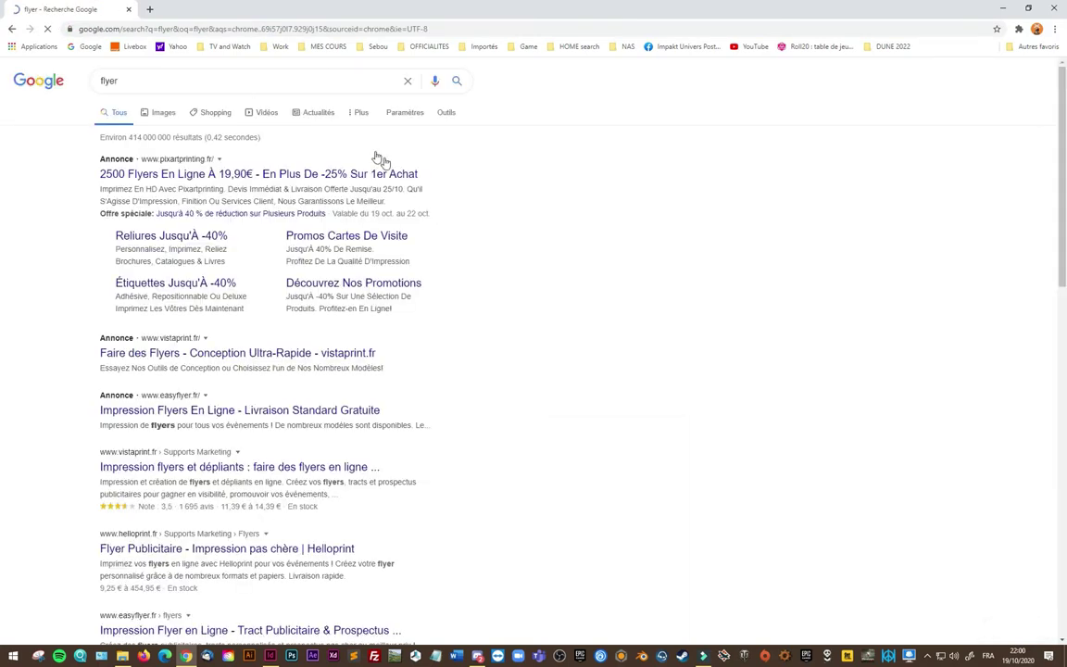
left_click(163, 113)
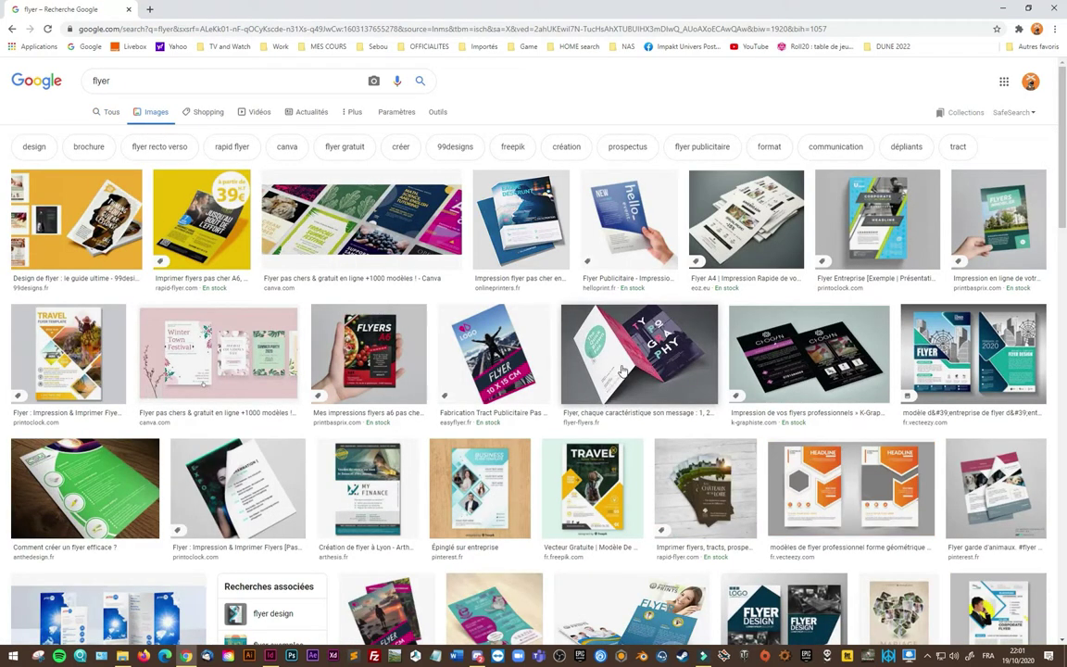
left_click(565, 336)
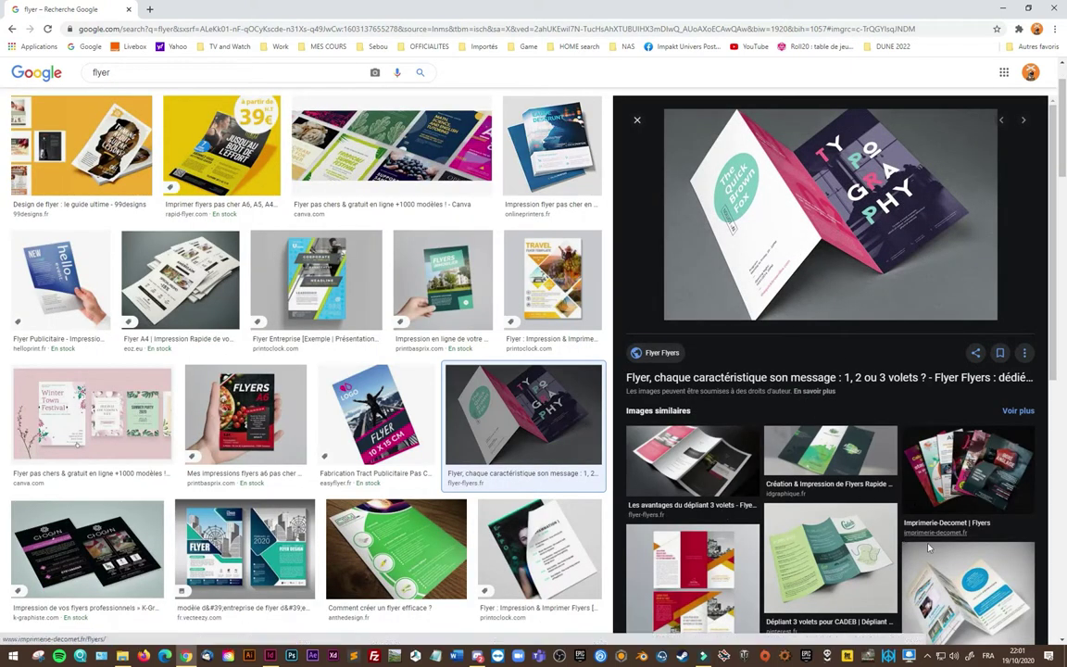
left_click(966, 602)
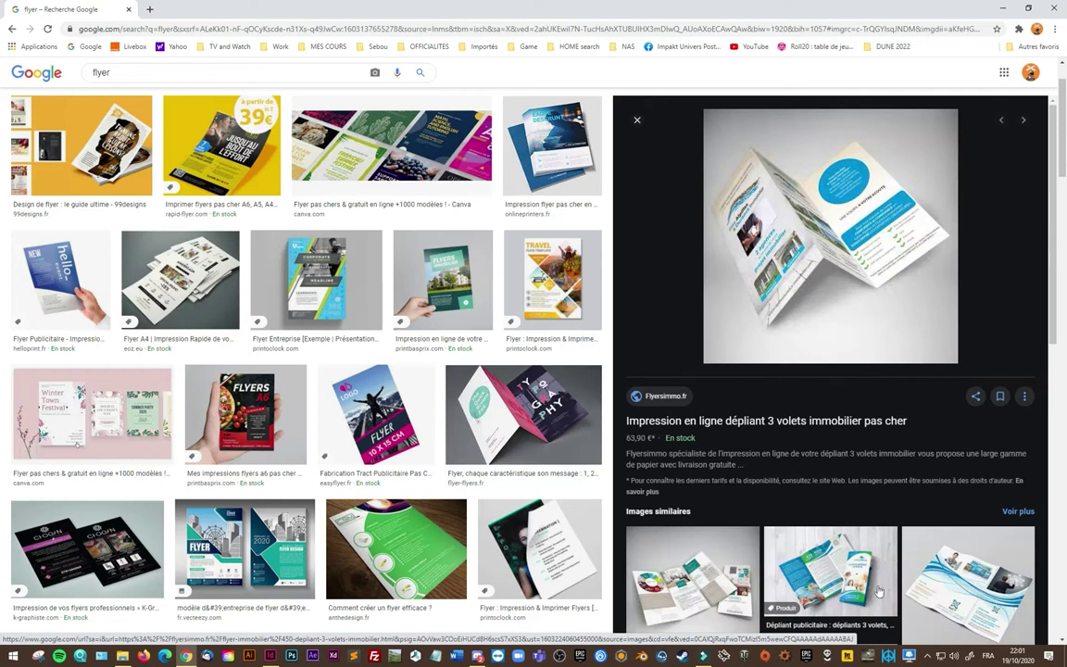
left_click(968, 600)
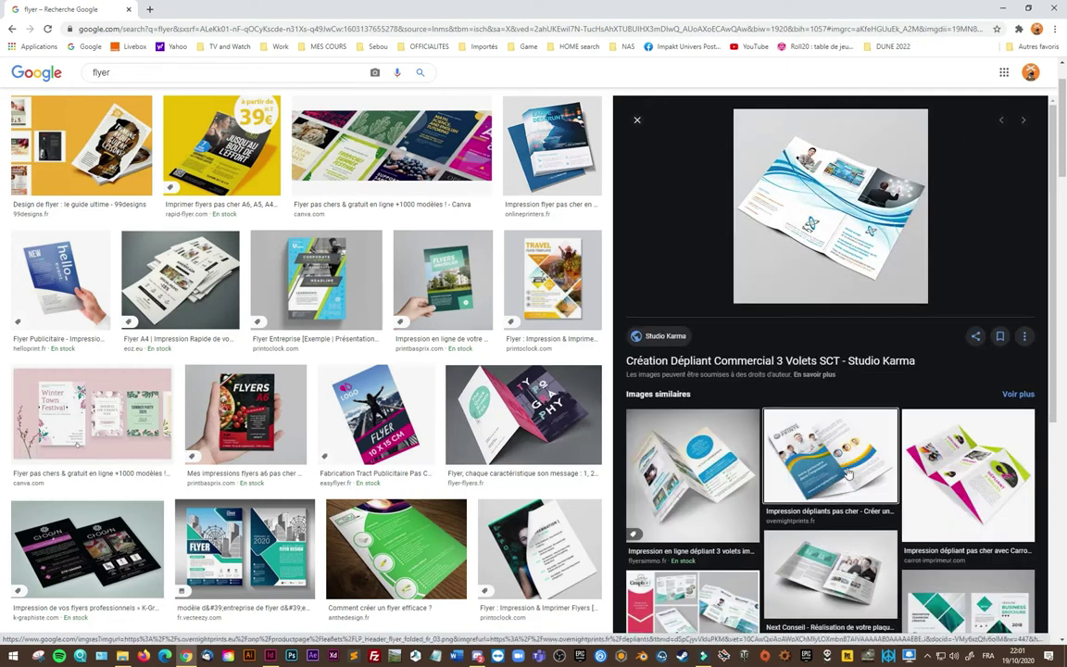
left_click(849, 473)
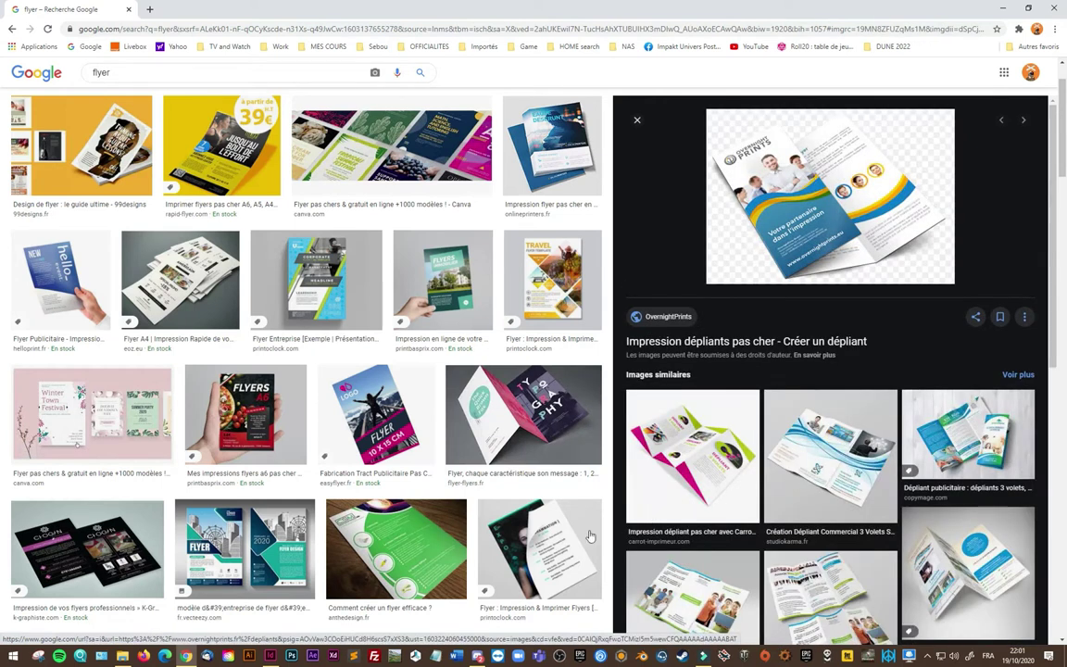
left_click(252, 477)
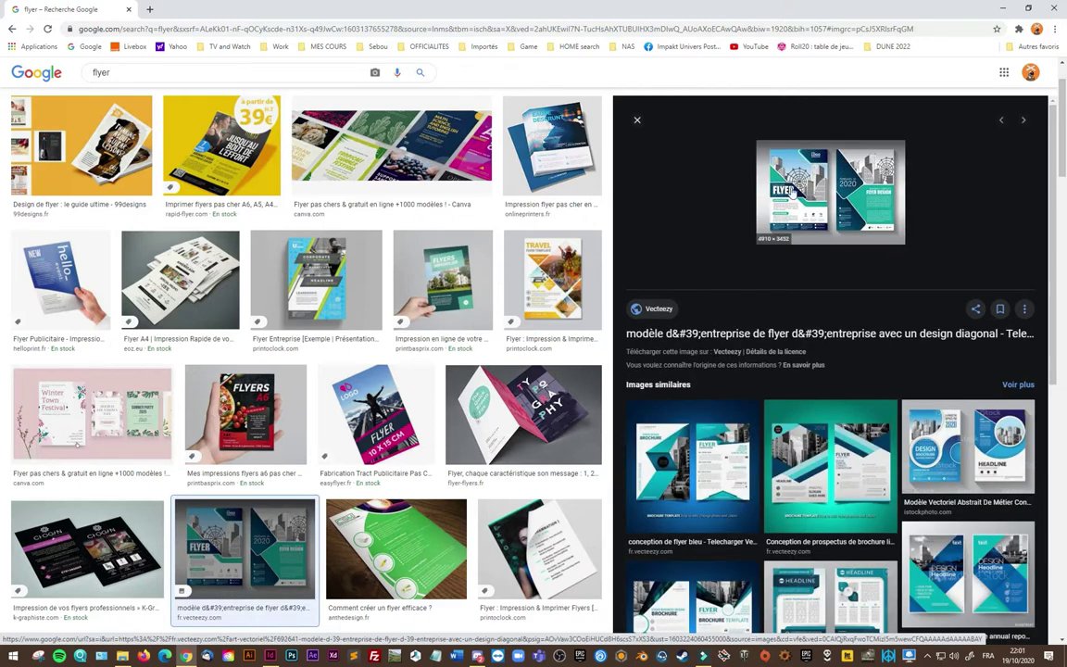
- Replace the image search query with 'livret'
left_click(126, 74)
left_click_drag(127, 74, 81, 74)
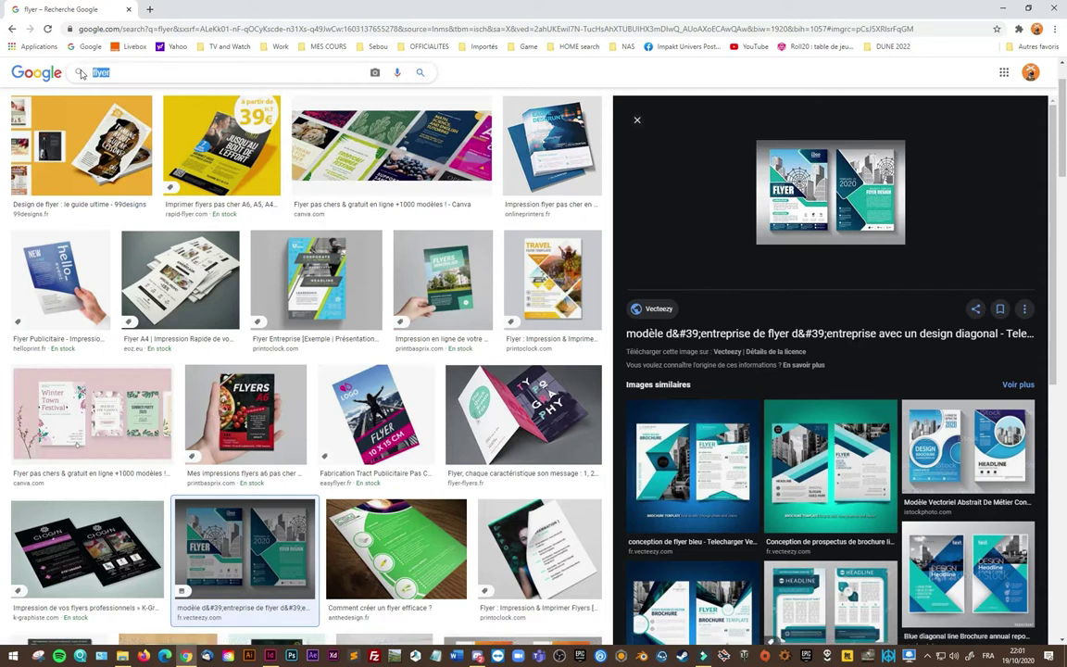
type("livret")
key("Return")
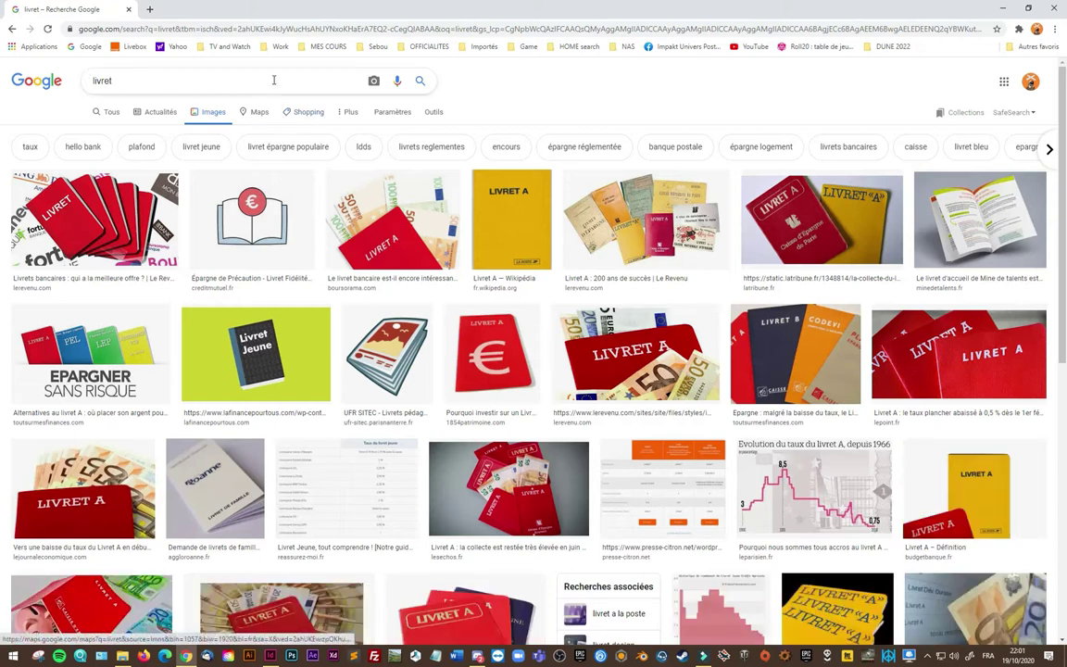
- Search images for 'livret communication' and enlarge the first booklet result
left_click(160, 81)
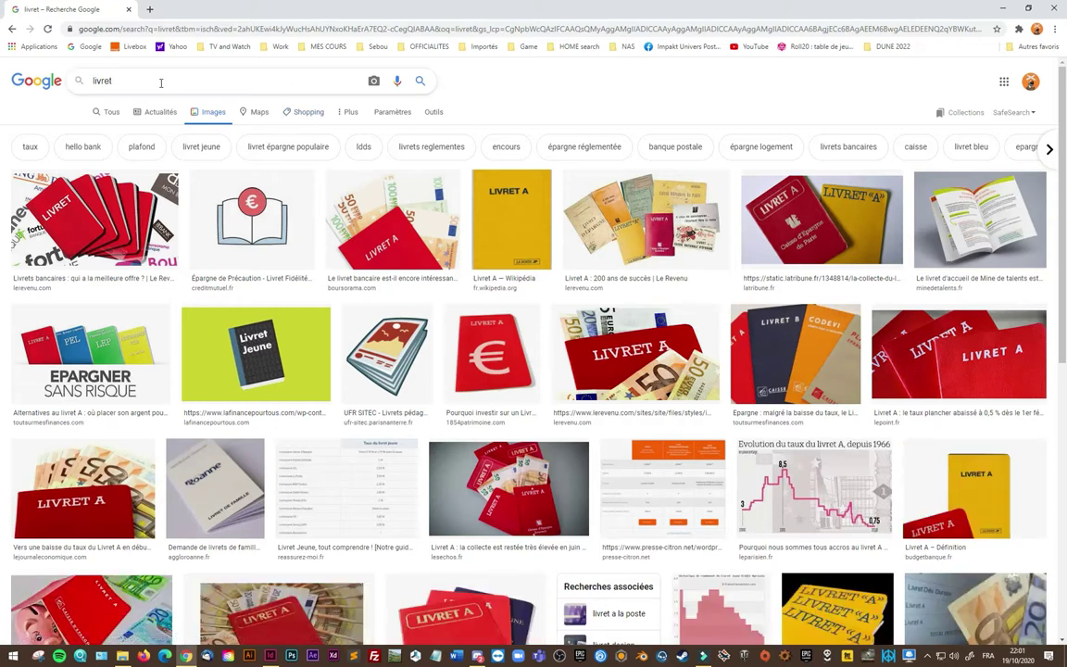
type("communication")
key("Return")
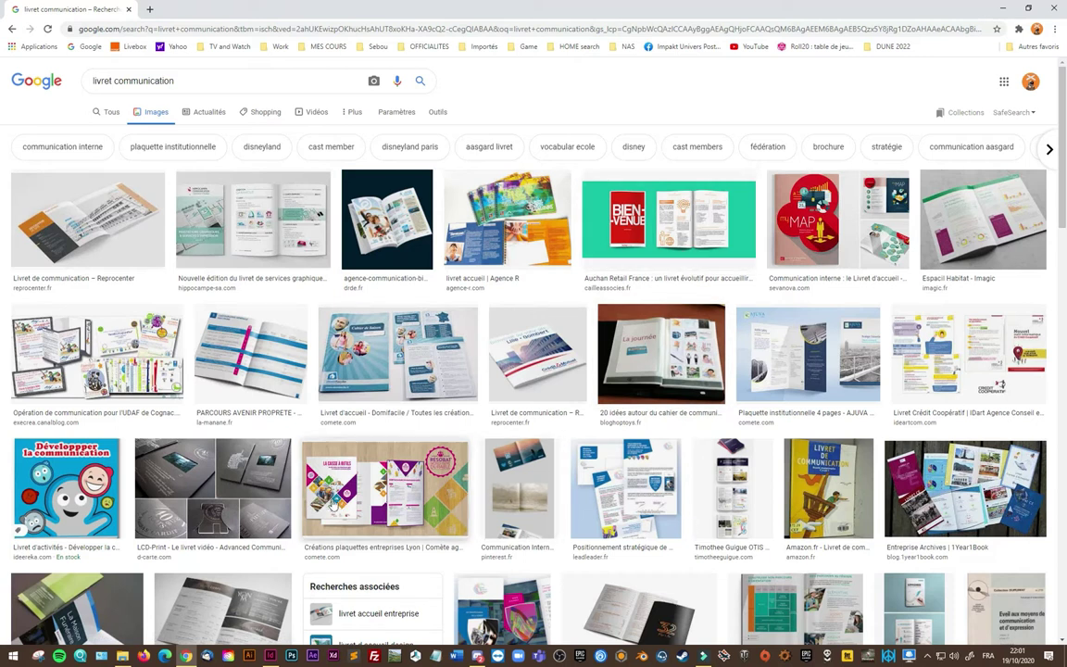
left_click(112, 207)
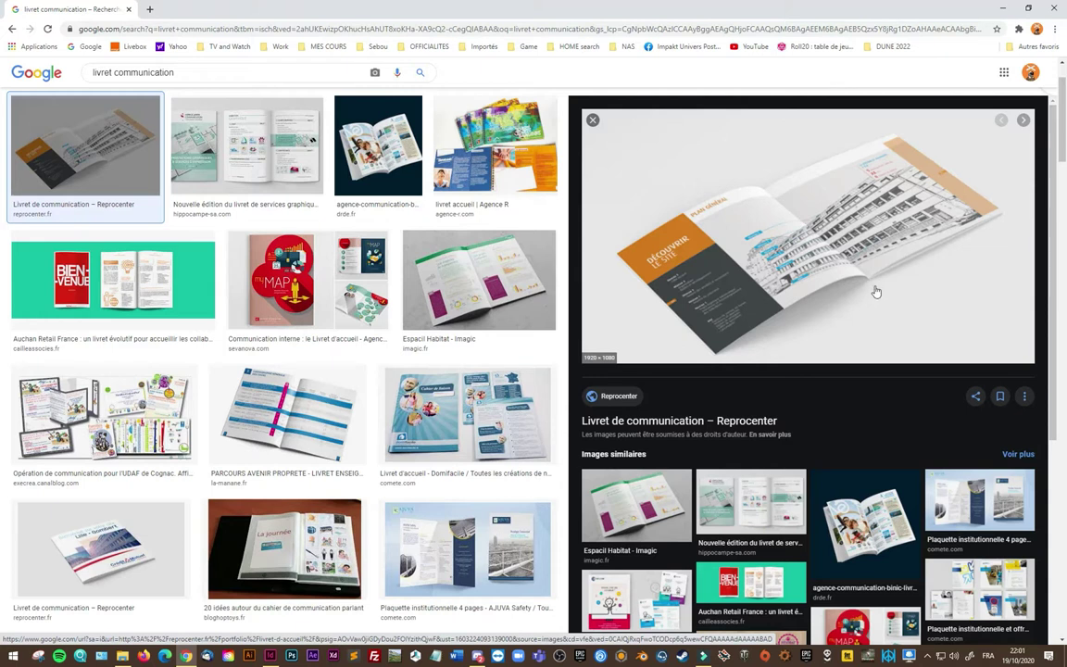
- Search 'livret dos carré collé', preview perfect-bound booklet examples, then return to InDesign
left_click_drag(197, 72, 116, 77)
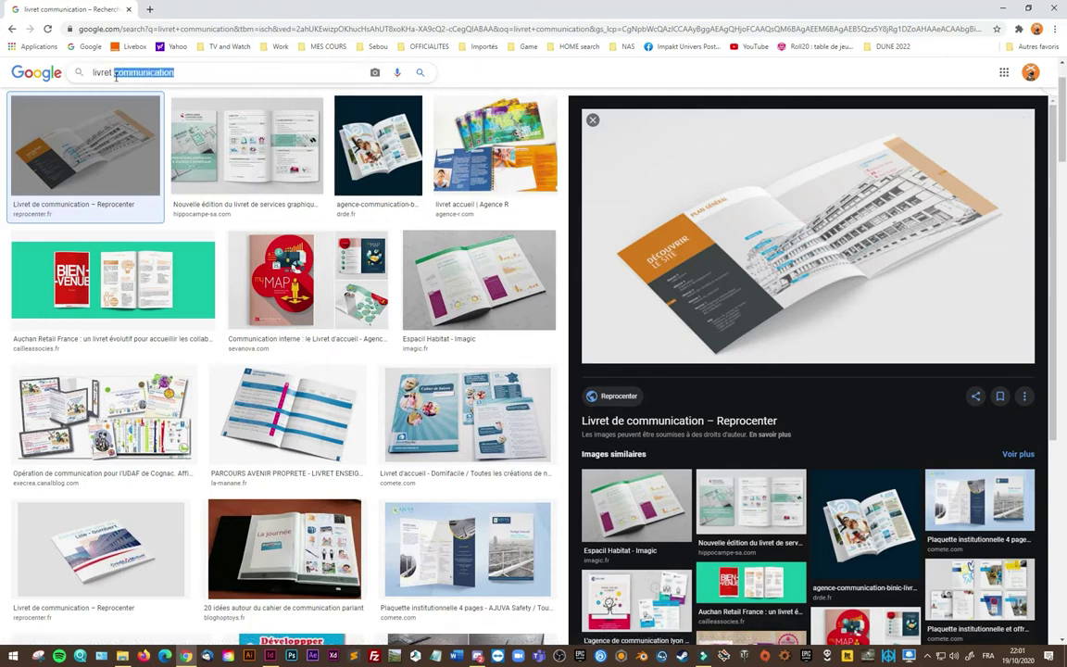
key("BackSpace")
type("dos carré collé")
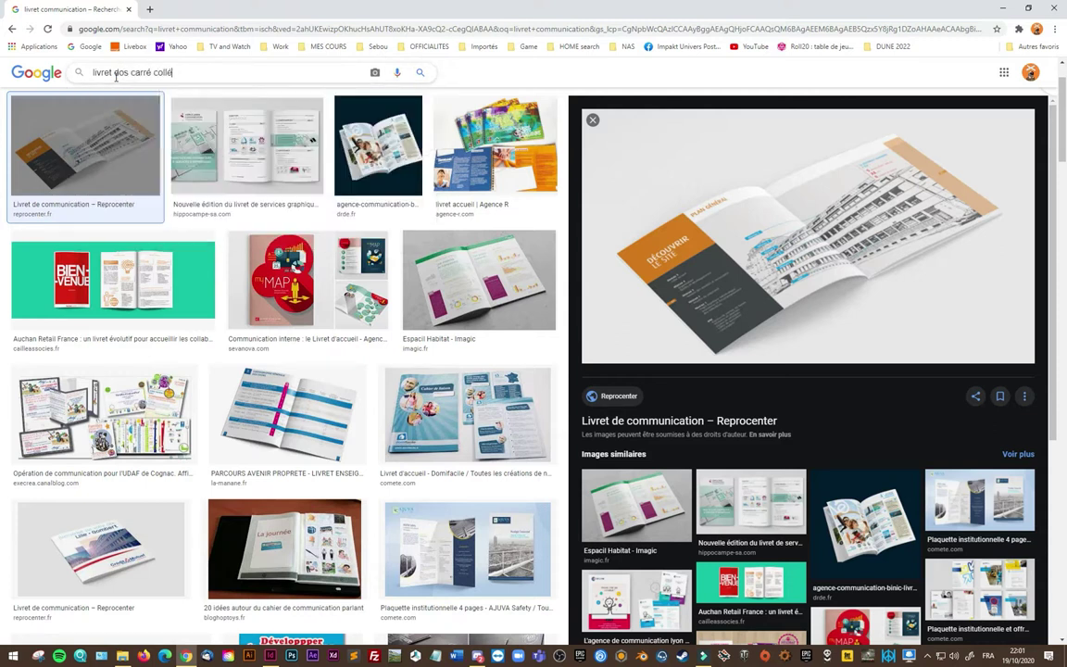
key("Return")
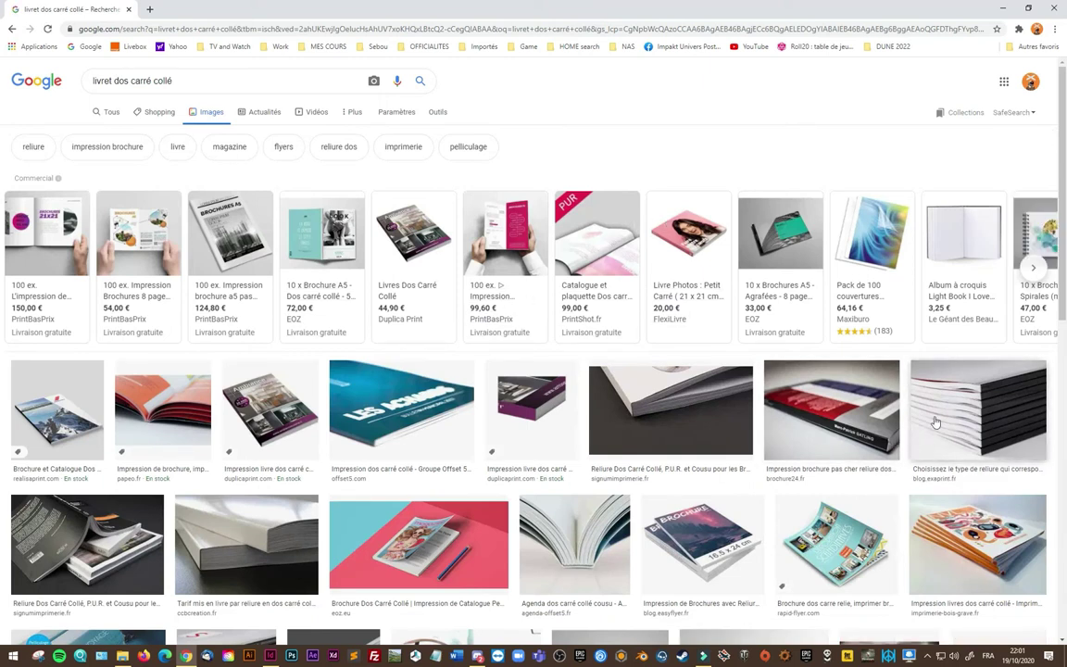
left_click(979, 391)
left_click(636, 410)
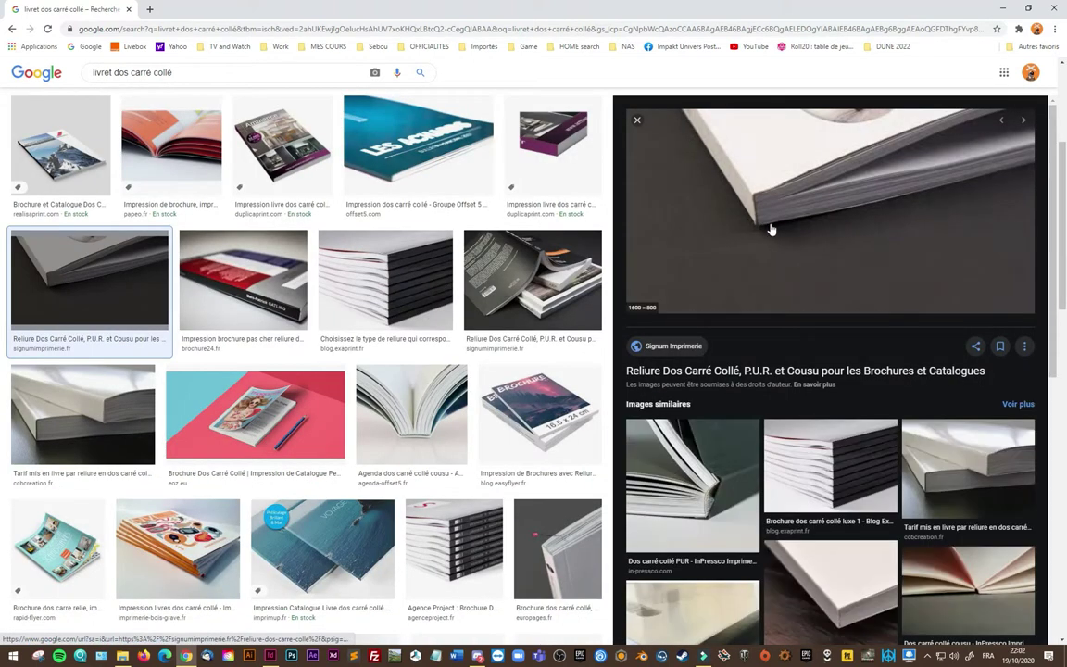
mouse_move(829, 211)
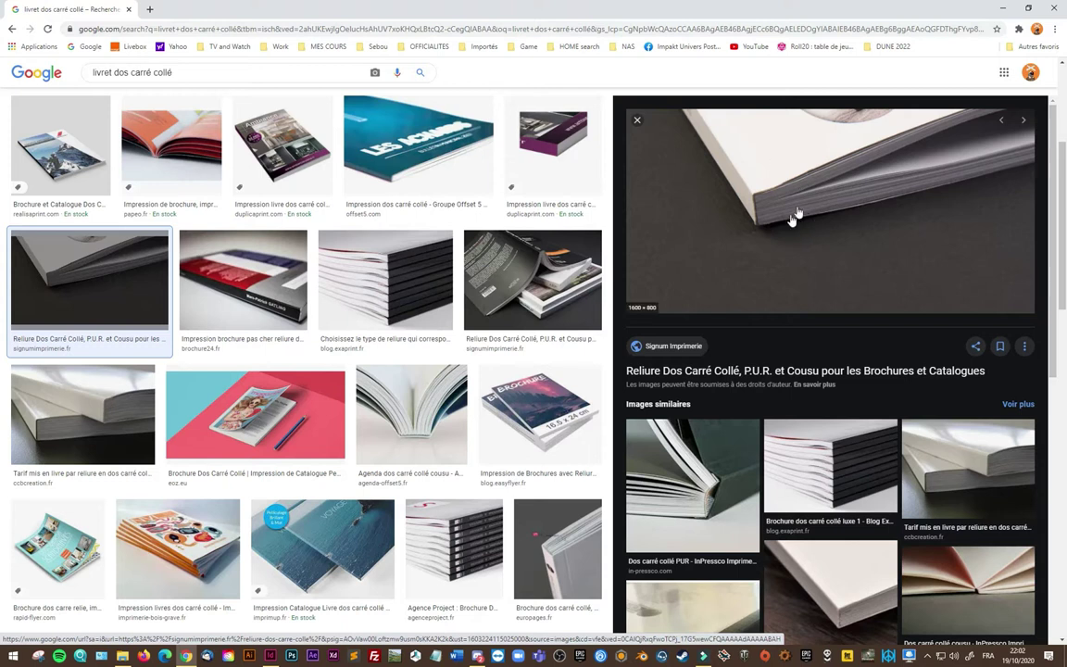
scroll(748, 263, "down", 3)
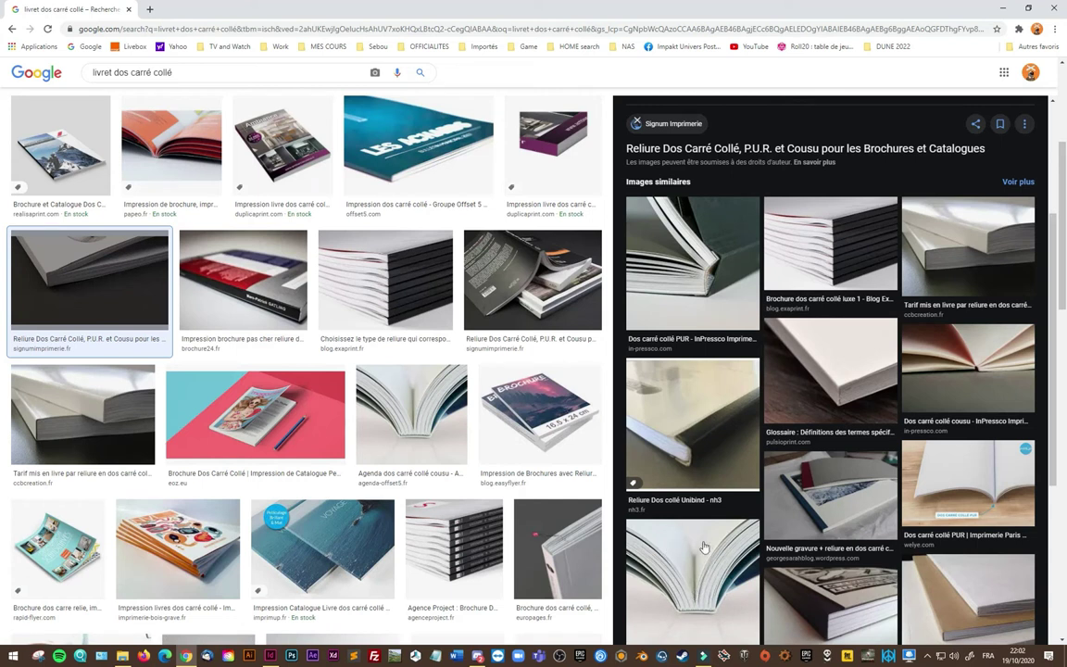
left_click(270, 656)
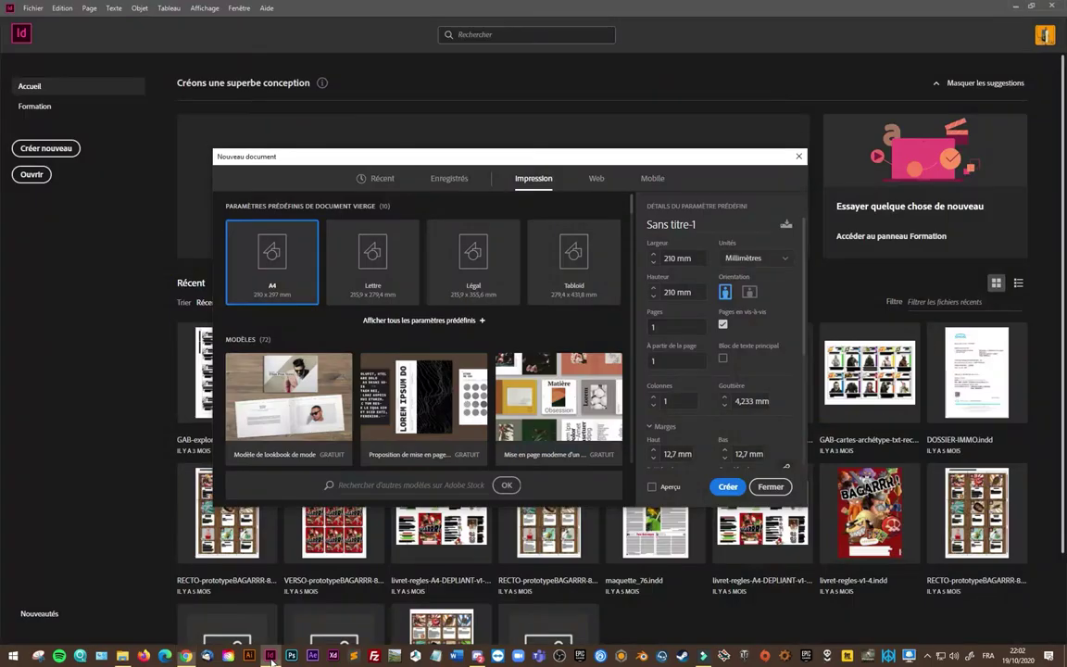
- Reset the page to A4 (210 × 297 mm) and set the page count to 8
left_click(722, 324)
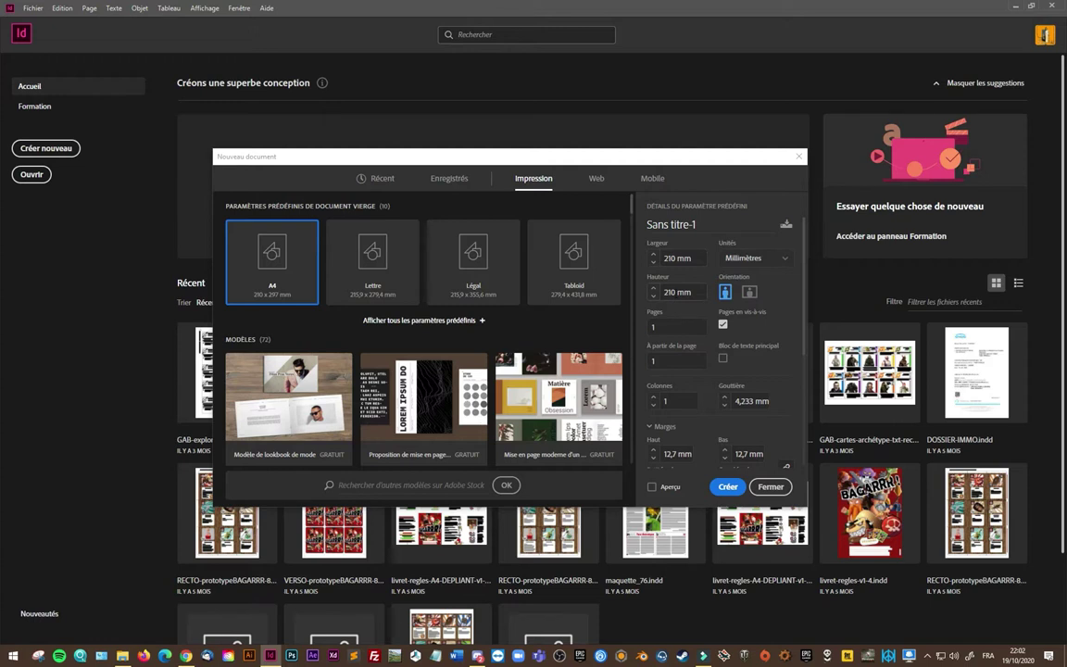
left_click(350, 278)
left_click(291, 270)
scroll(704, 352, "down", 2)
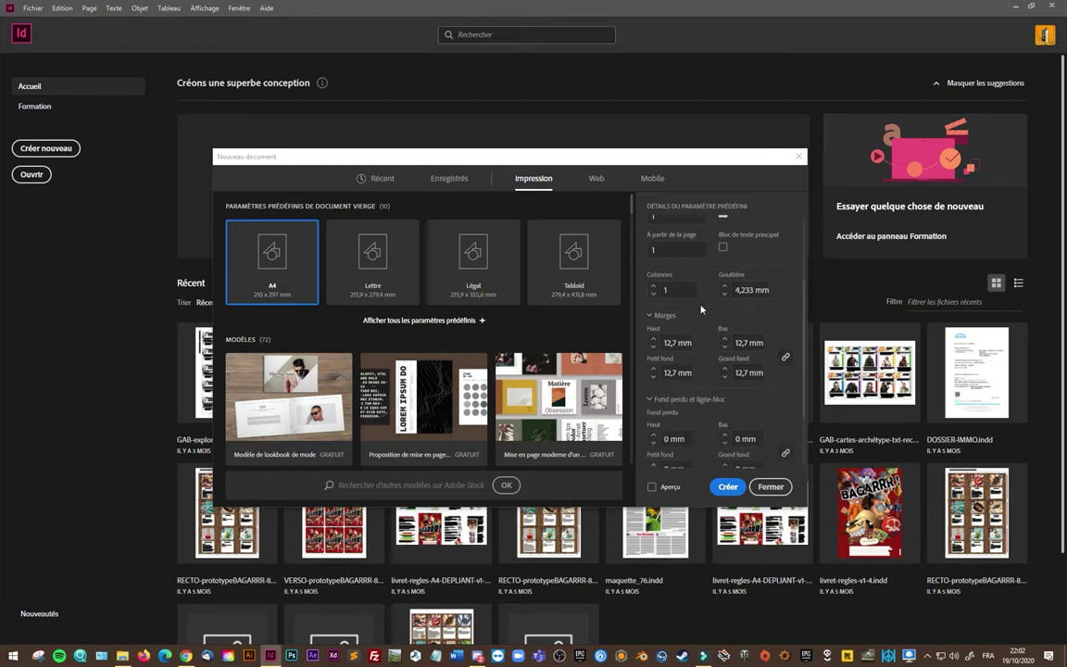
scroll(690, 256, "up", 1)
left_click(671, 271)
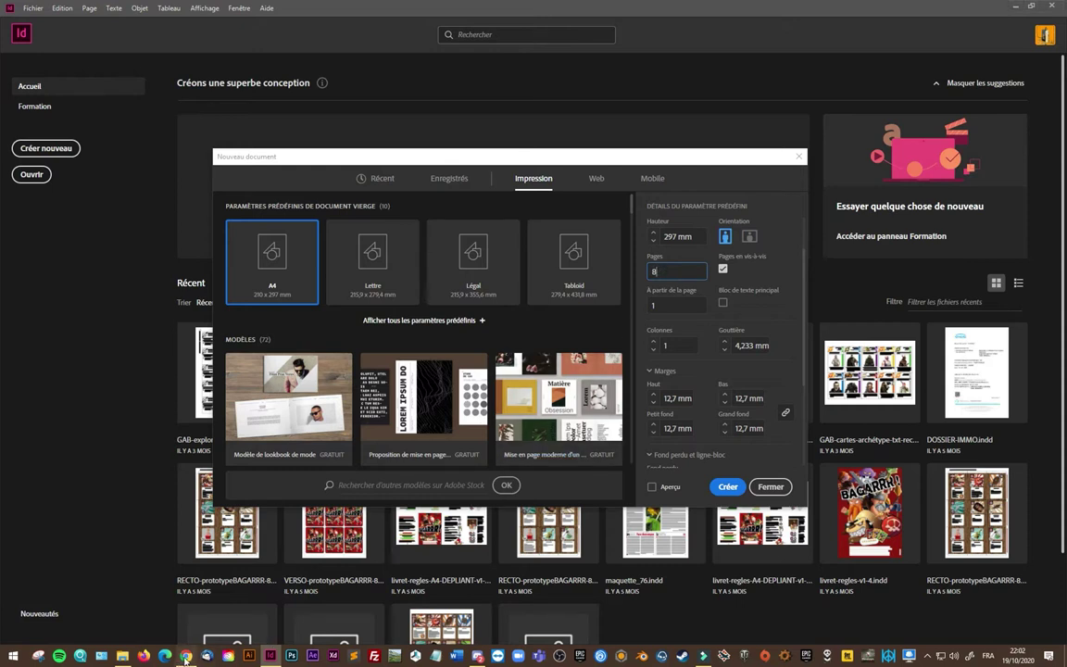
left_click(185, 656)
- Search images for 'livret 8 pages' and open the Impression recto-verso page-order diagram
left_click_drag(174, 72, 58, 67)
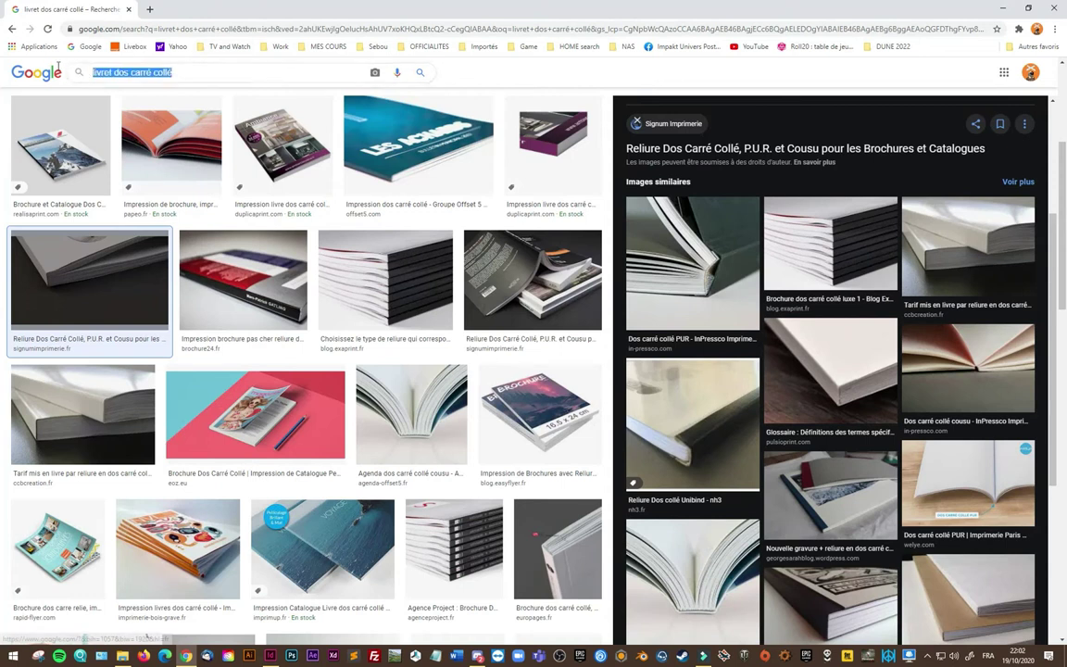
key("BackSpace")
type("livret 8 pages")
key("Return")
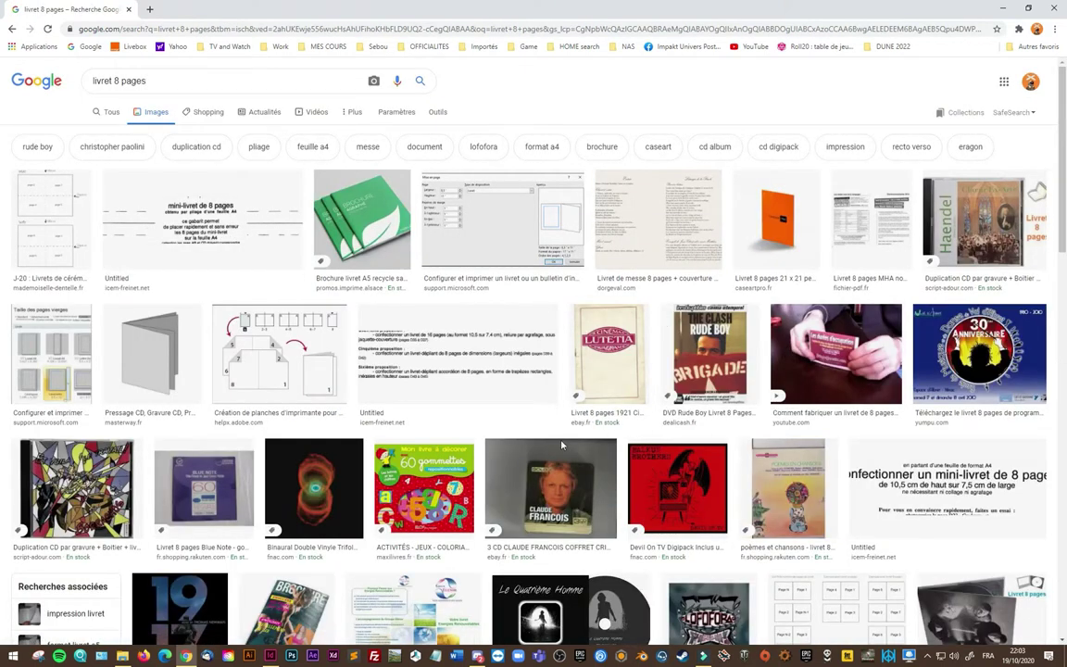
scroll(507, 403, "down", 3)
scroll(512, 454, "down", 3)
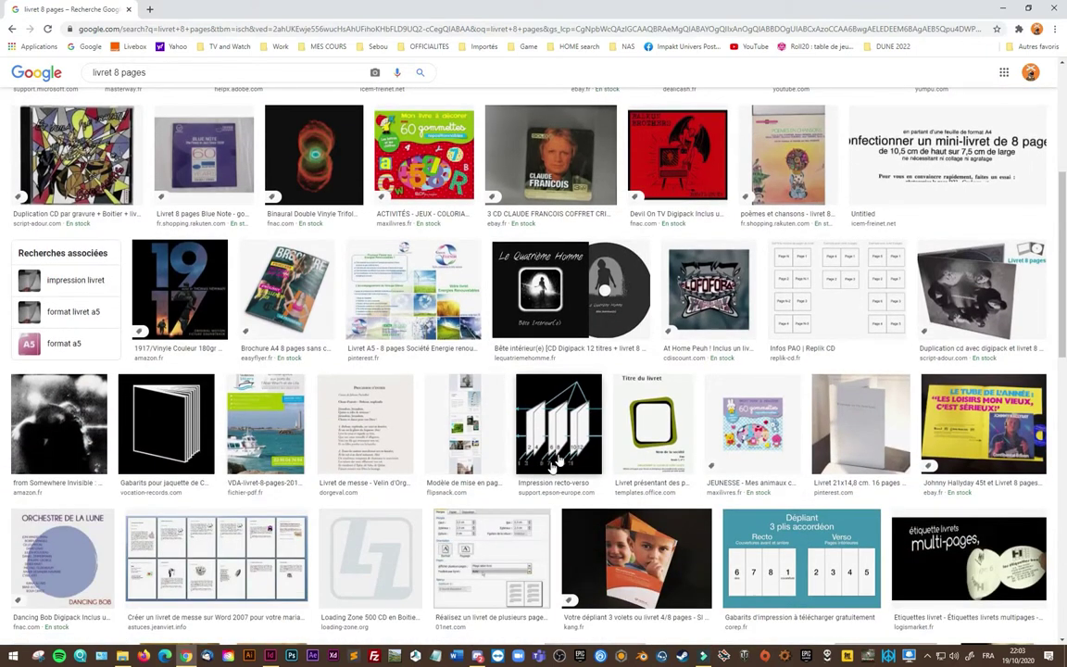
left_click(507, 417)
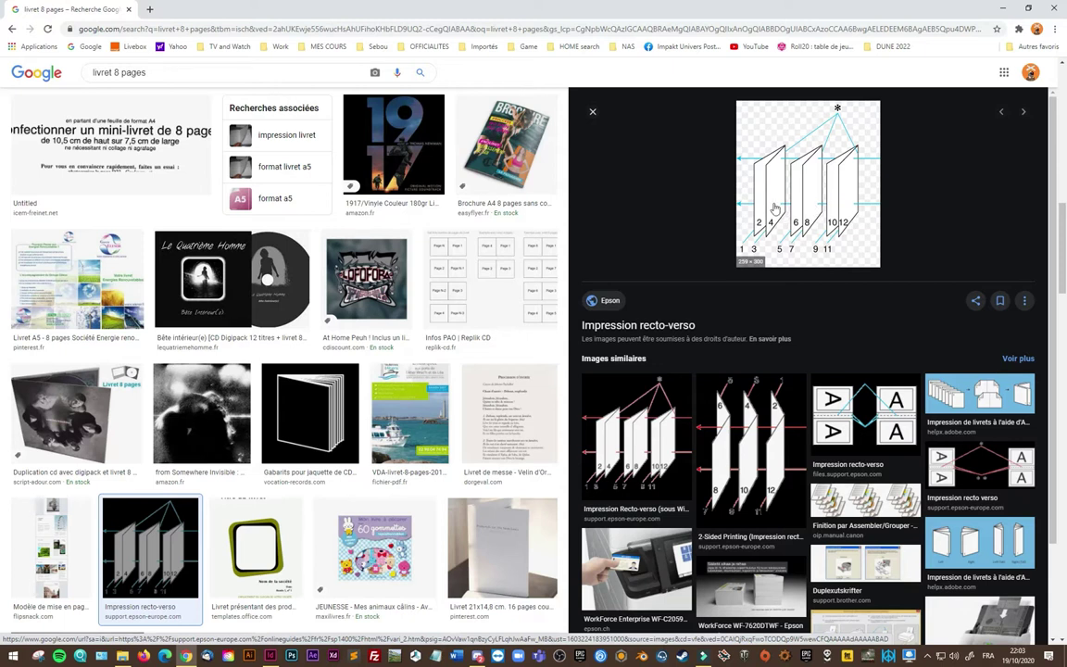
- Turn on the new-document preview and move the dialog aside to see the page
left_click(1005, 13)
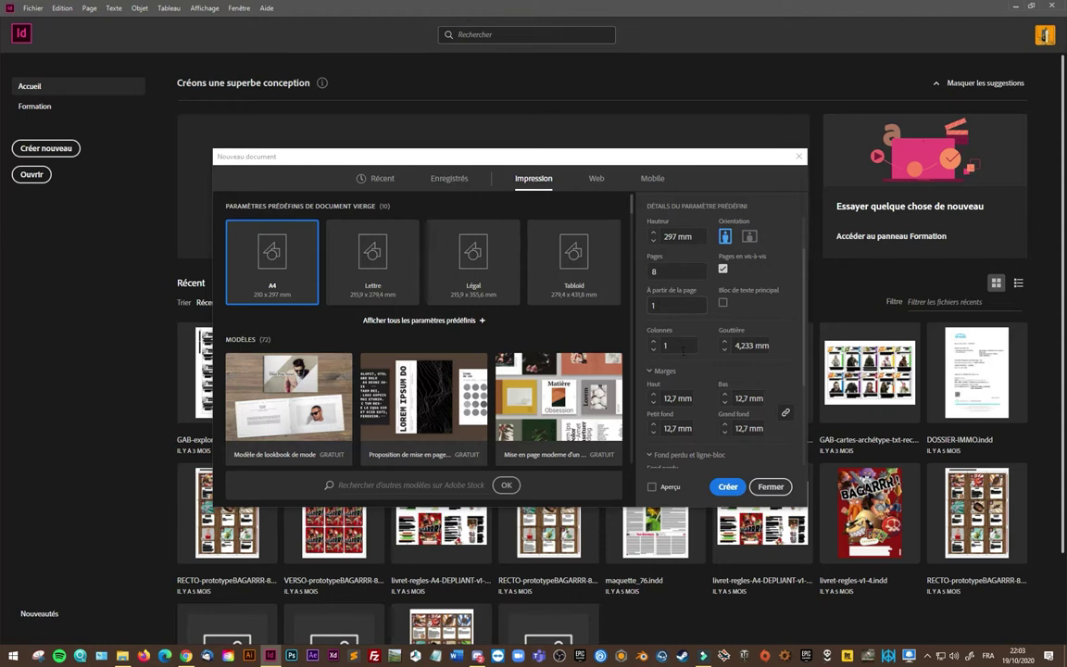
scroll(685, 348, "down", 3)
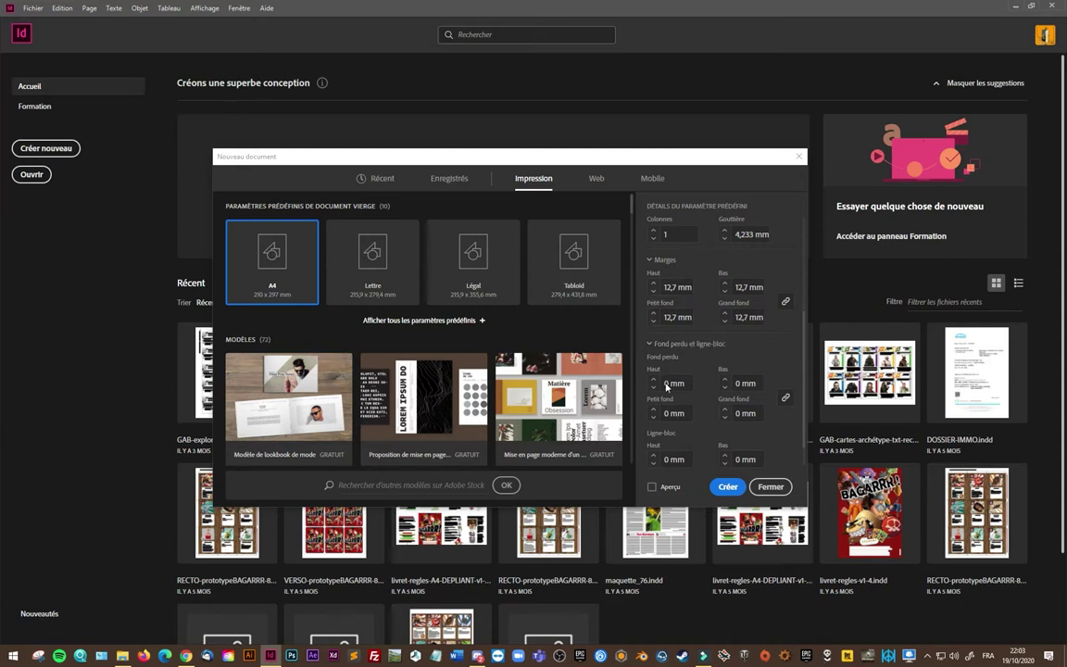
left_click(654, 488)
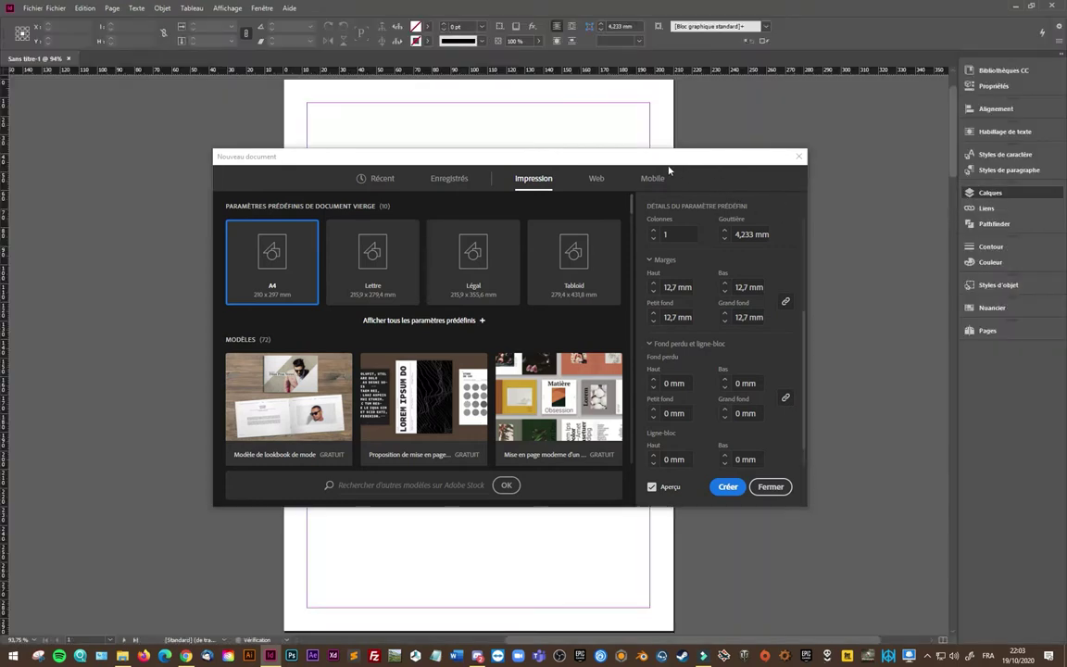
mouse_move(692, 157)
left_mouse_down()
mouse_move(769, 207)
mouse_move(837, 164)
left_mouse_up()
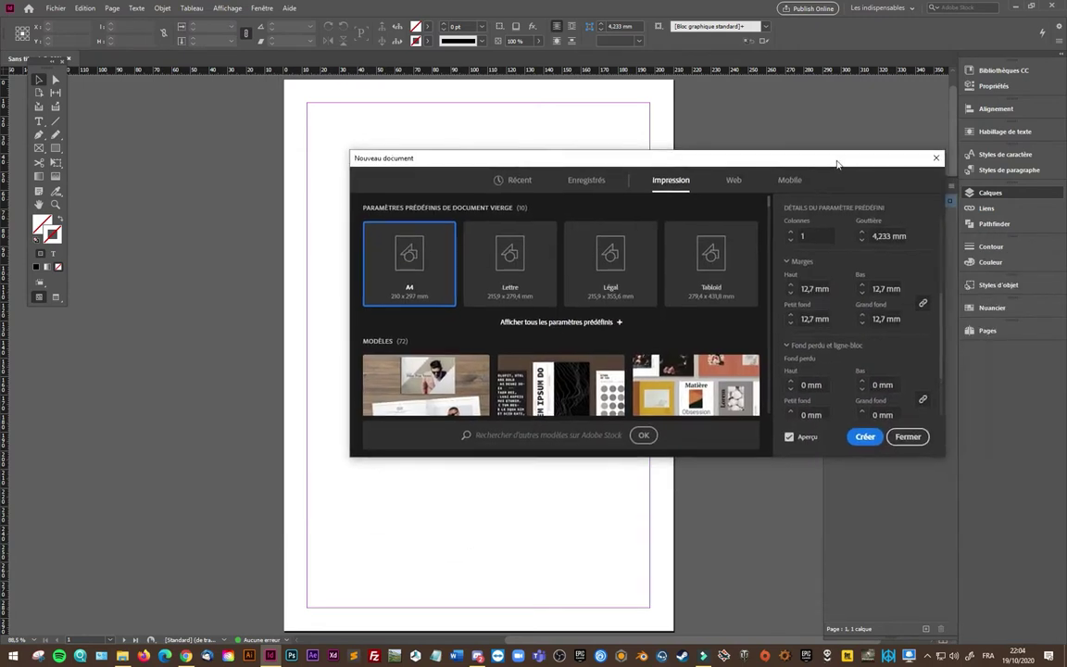
scroll(844, 267, "up", 4)
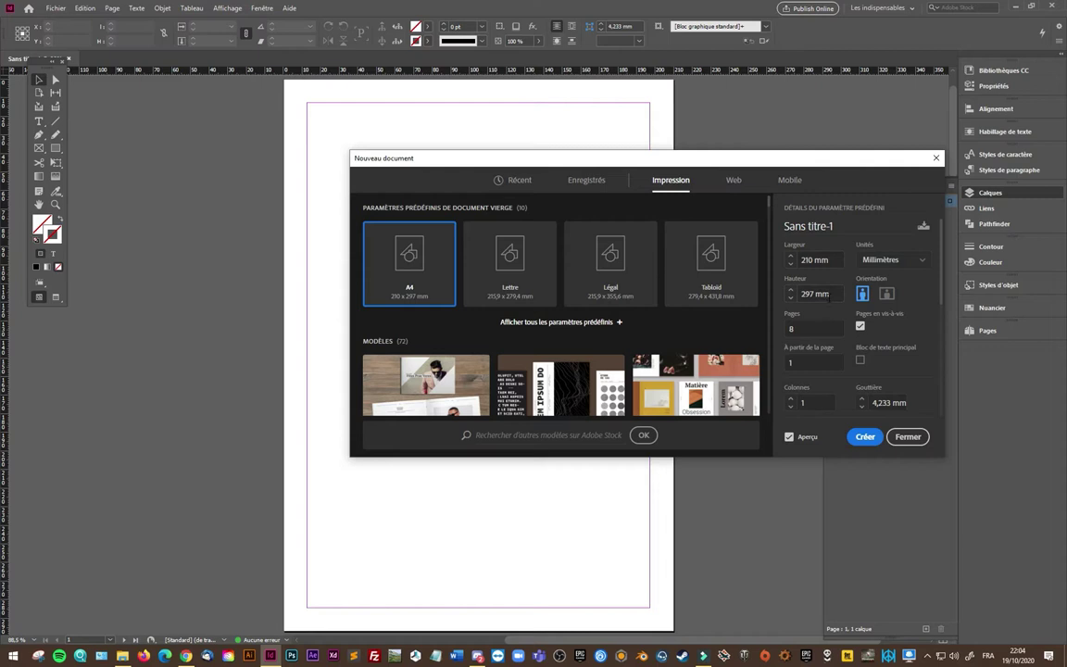
scroll(829, 297, "down", 3)
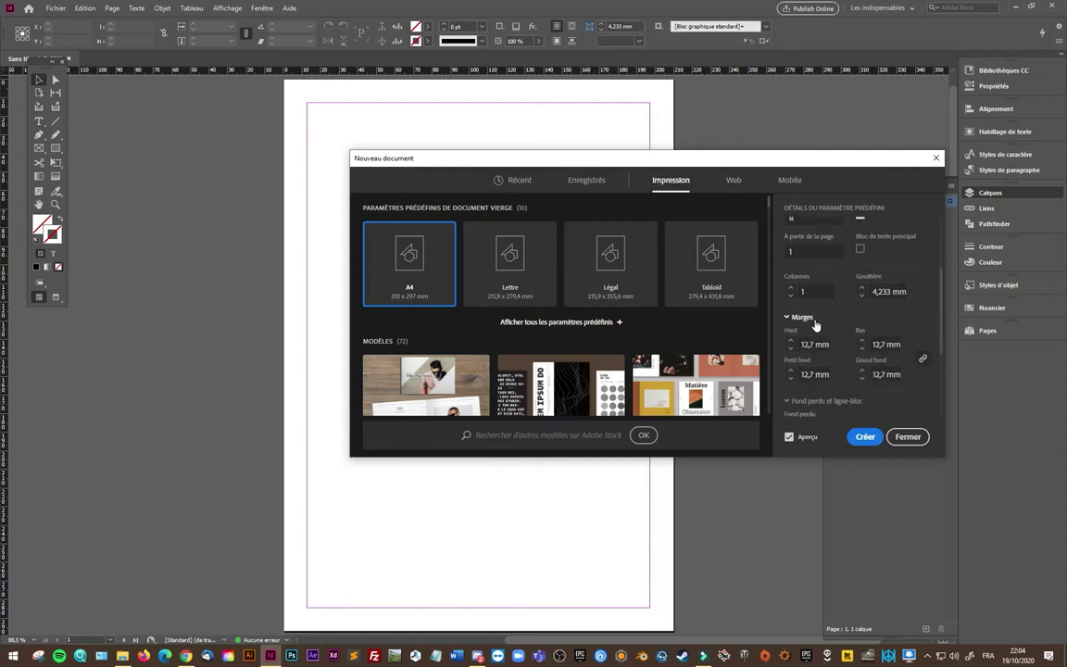
- Raise all margins to 20 mm and set the bleed to 5 mm
left_click(791, 340)
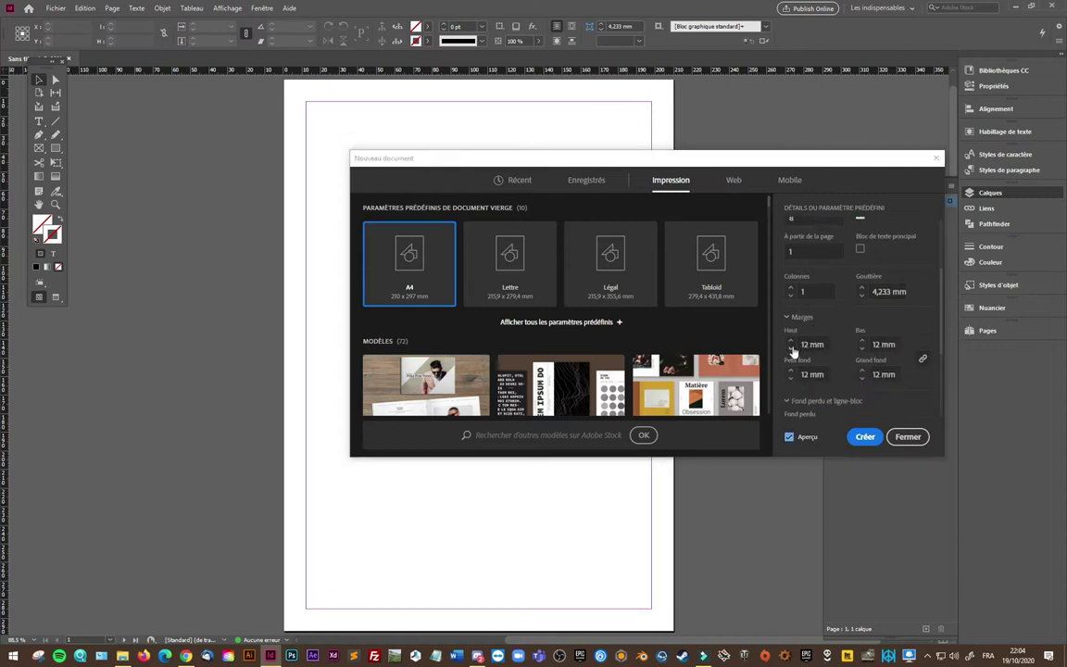
left_click(792, 341)
left_click(792, 341)
left_click(792, 341)
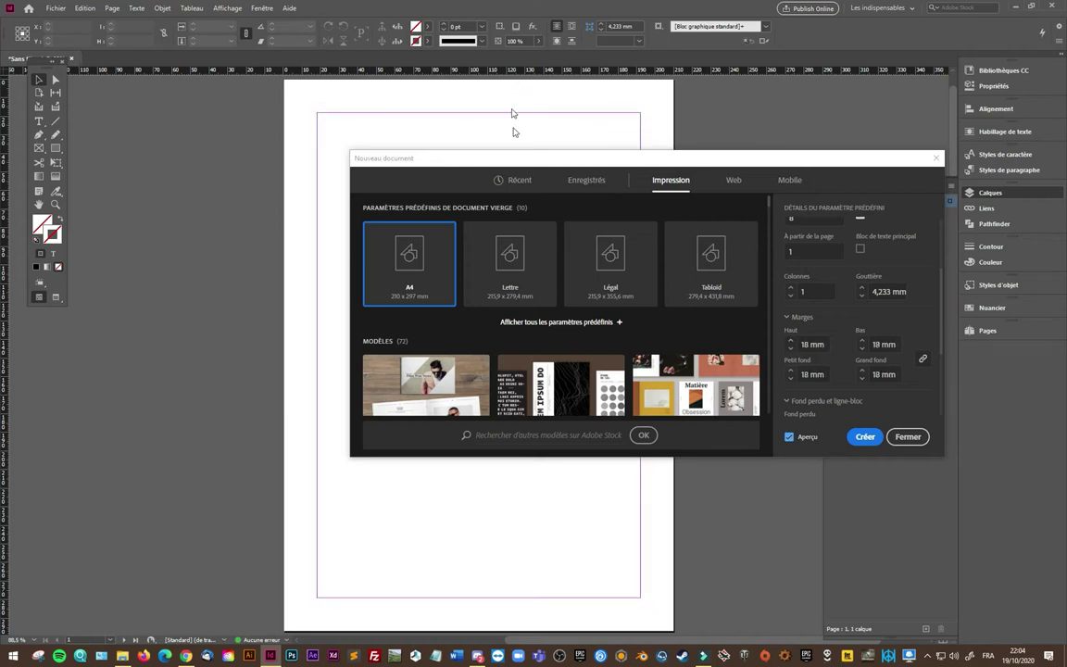
left_click(791, 341)
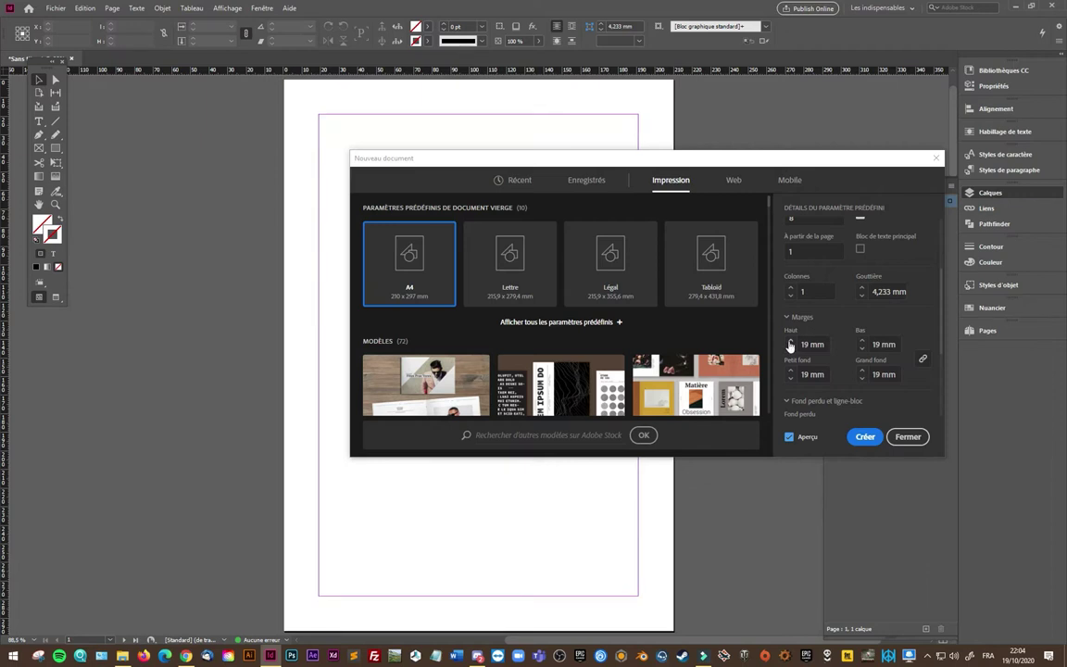
left_click(802, 401)
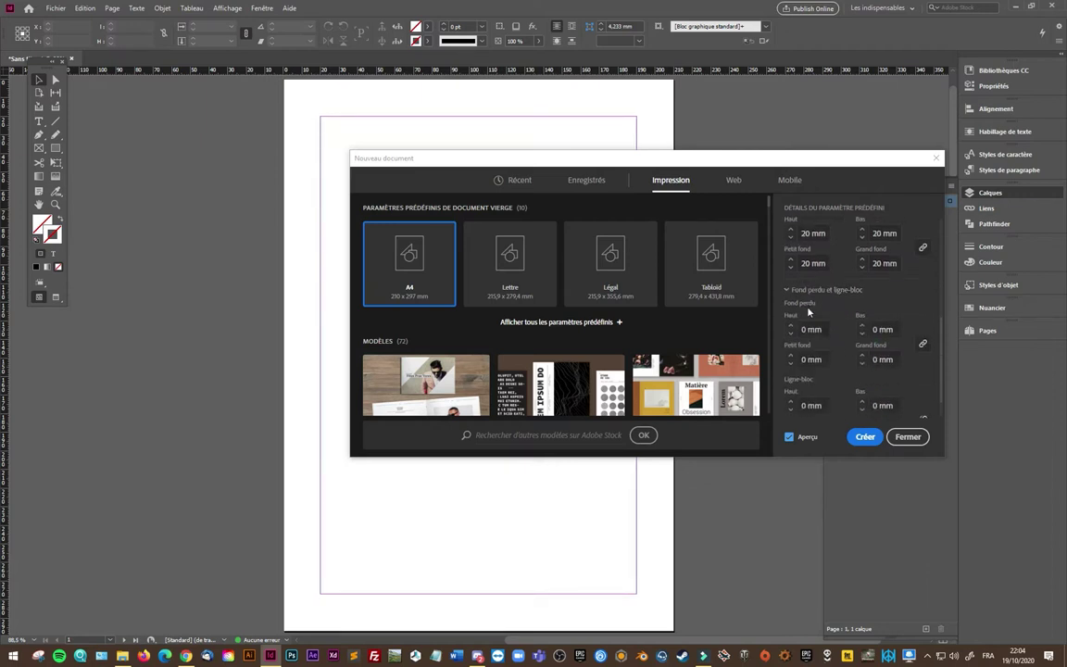
left_click(791, 326)
left_click(791, 326)
left_click(791, 326)
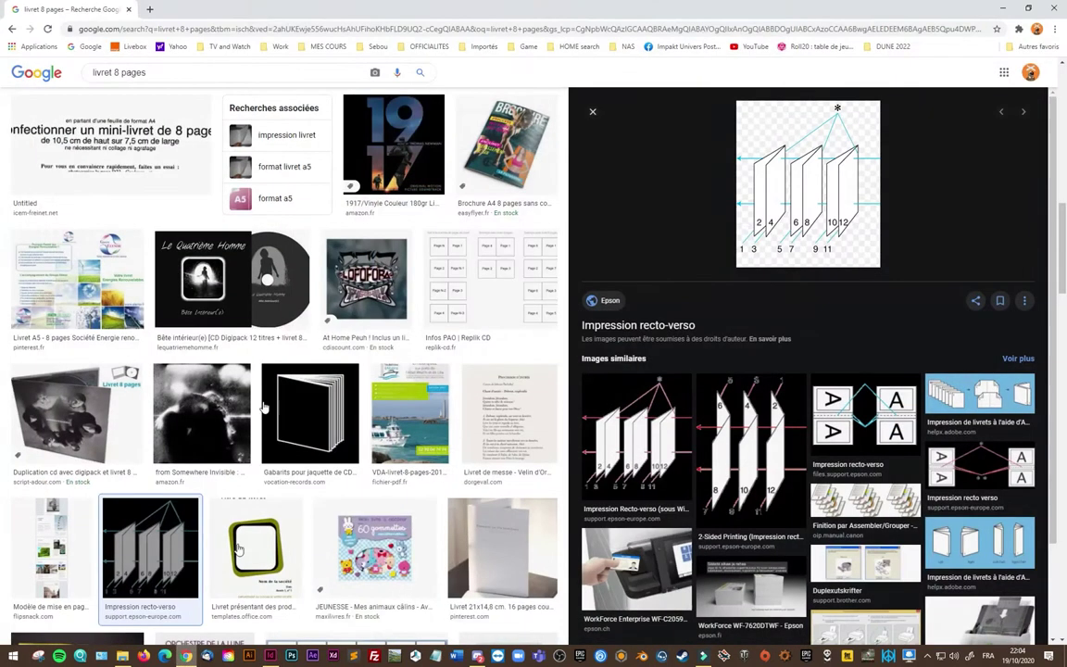
left_click(202, 72)
- Search images for 'fond perdu' and view the Couleurs Montagne business-card bleed diagram
key("ctrl+a")
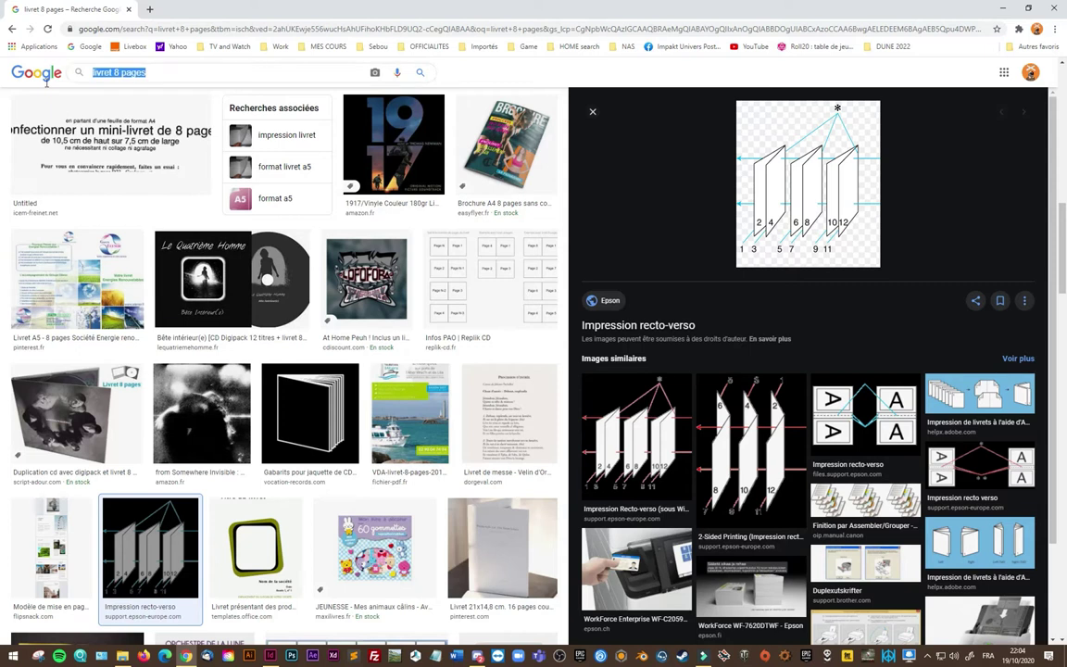
type("fond per")
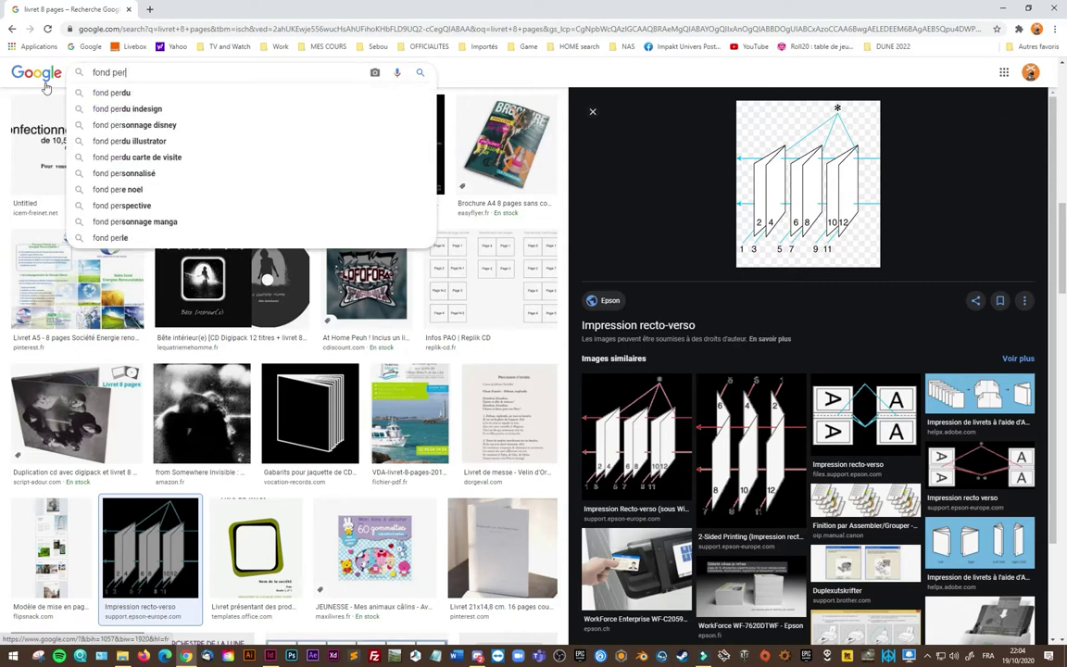
type("du")
key("Return")
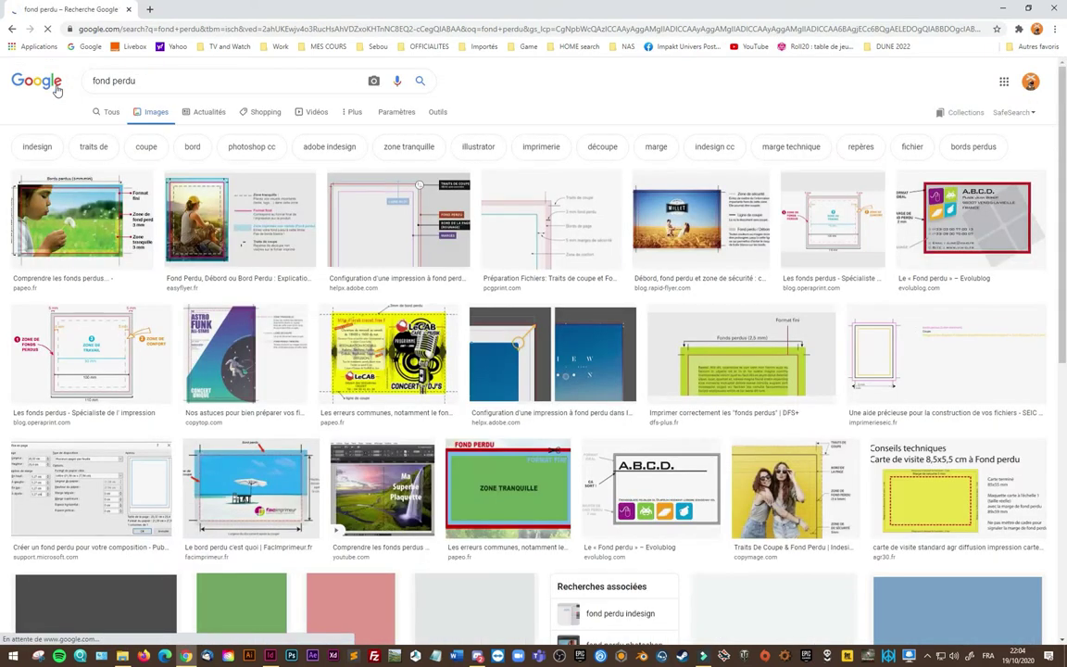
left_click(669, 225)
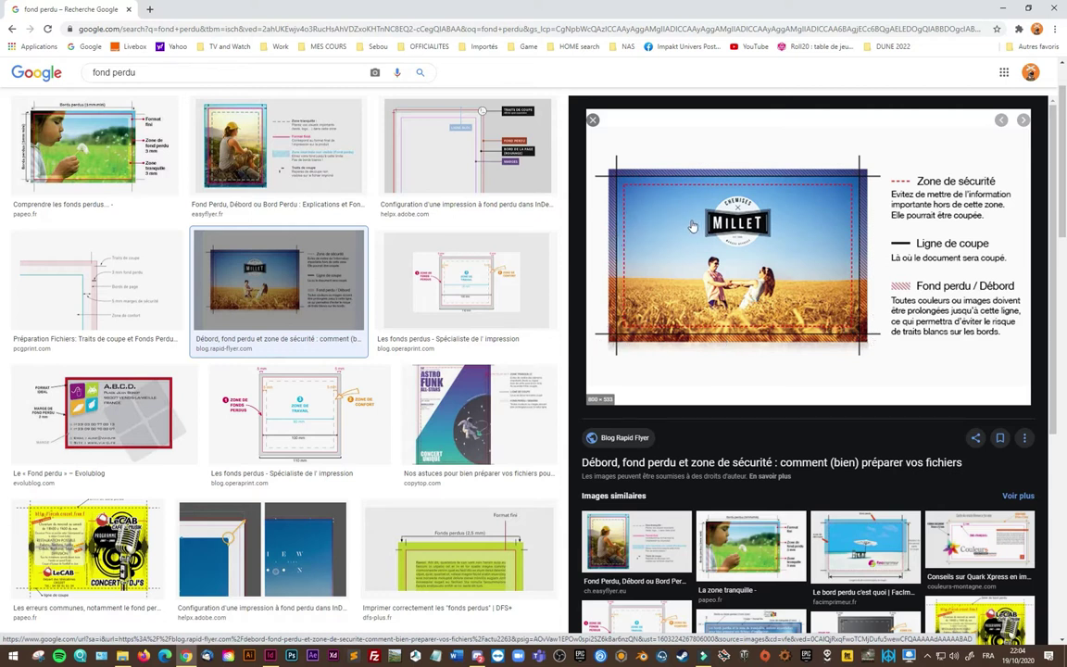
left_click(975, 554)
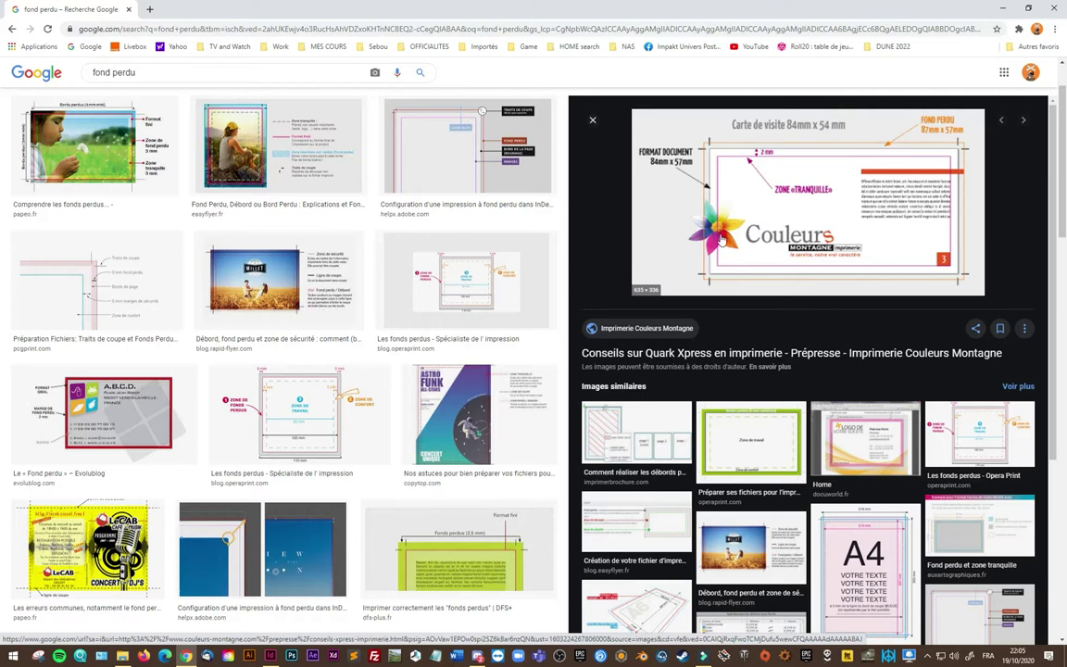
scroll(385, 357, "down", 2)
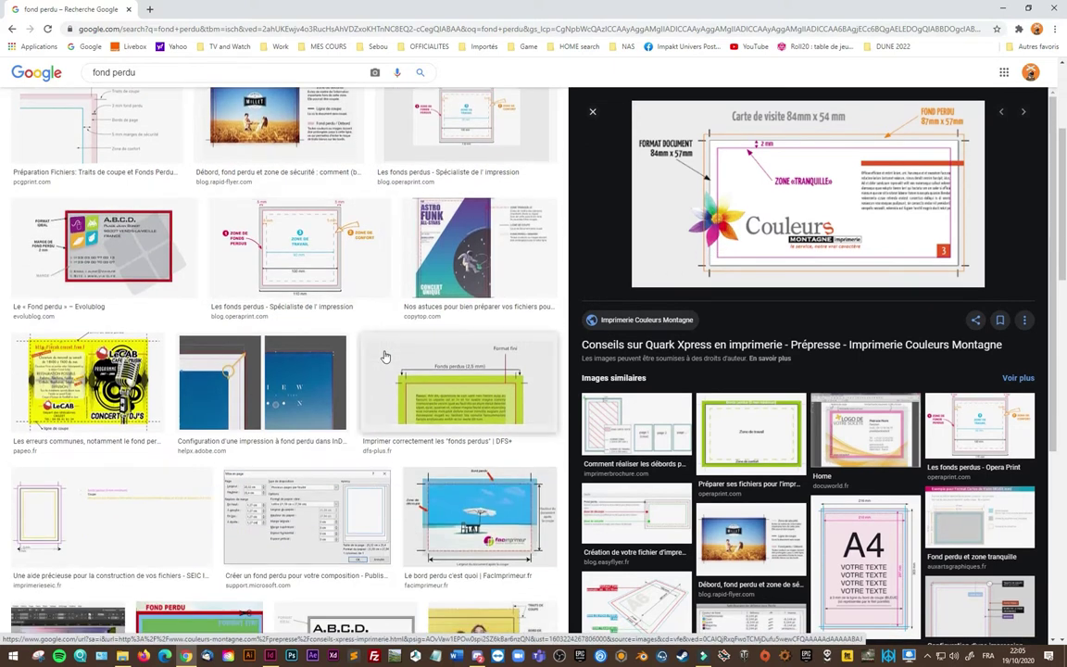
left_click(1005, 10)
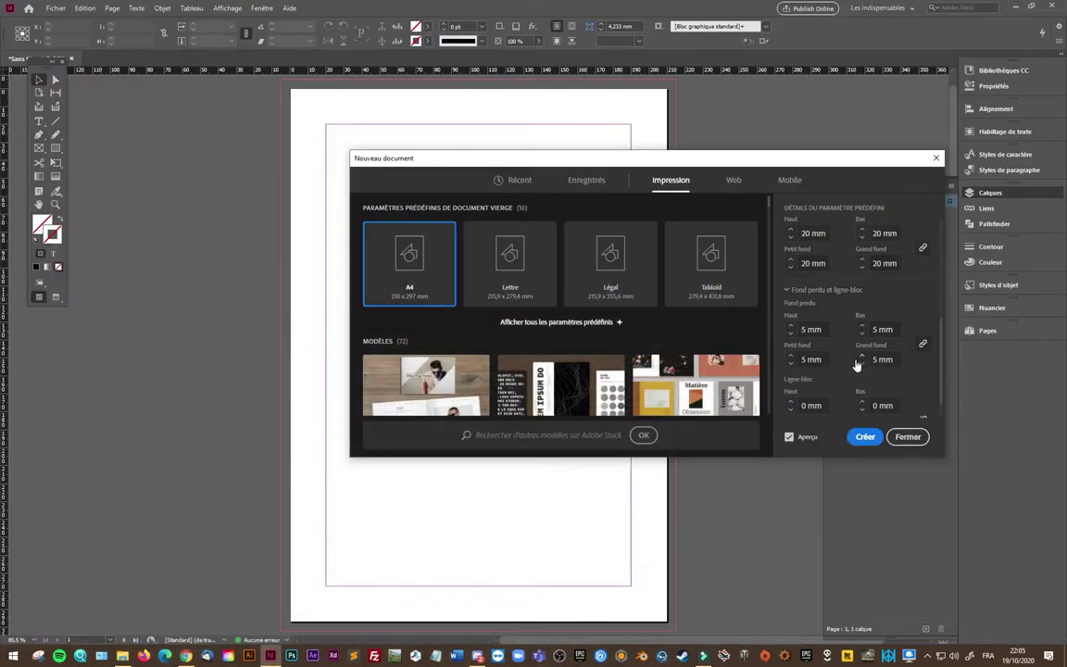
- Review the settings and create the A4 document with 20 mm margins and 5 mm bleed
scroll(853, 366, "down", 1)
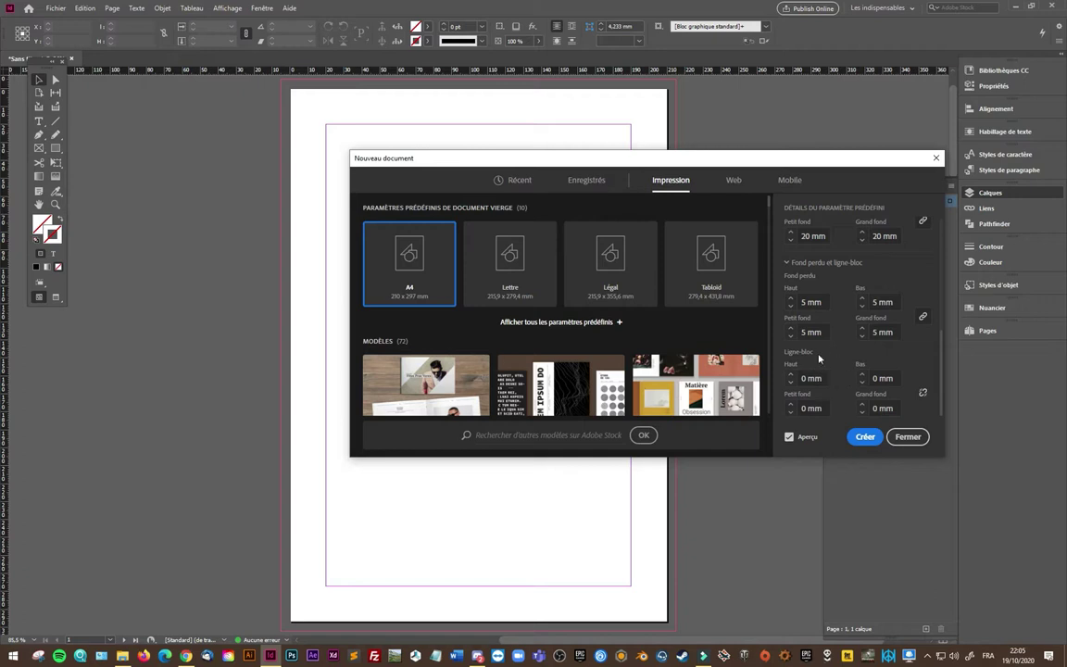
scroll(850, 368, "up", 2)
scroll(851, 369, "up", 2)
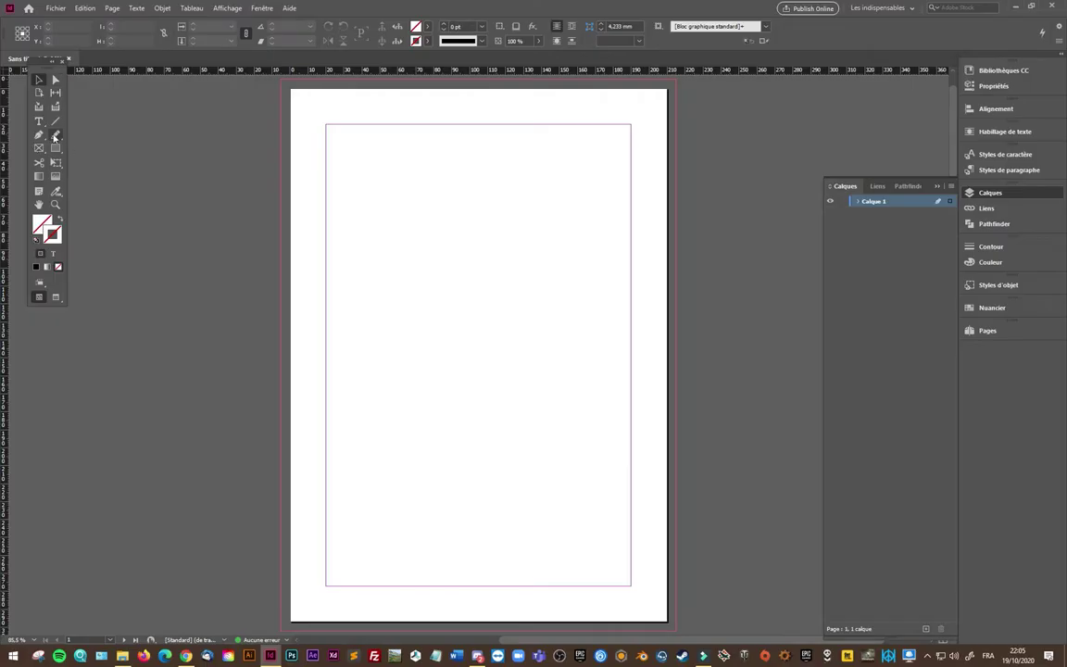
- Draw a slanted four-sided shape point by point near the top of the page
left_click(40, 135)
left_click(375, 183)
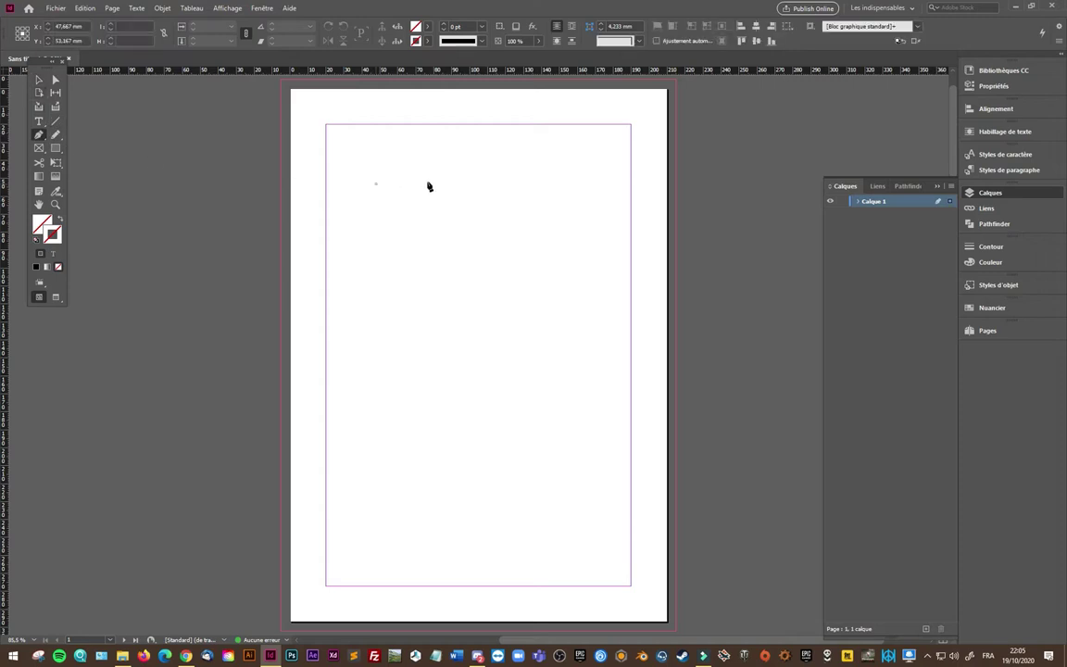
left_click(454, 184)
left_click(483, 214)
left_click(425, 234)
left_click(375, 184)
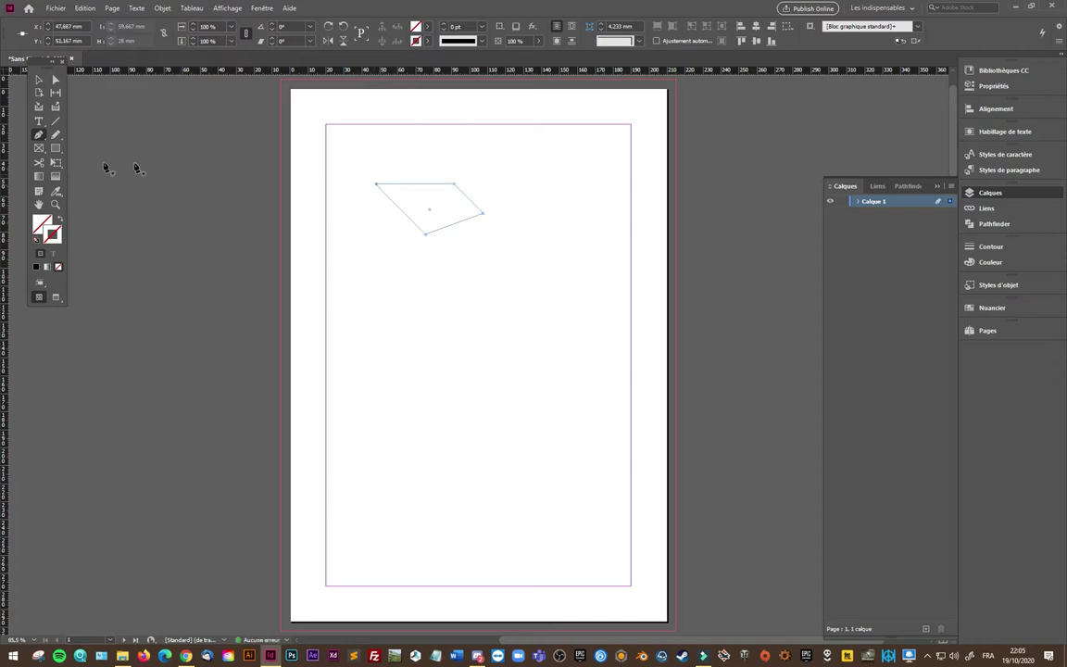
- Draw a crossed rectangle frame with a square beside it, and a crossed circular frame beside a circle
left_click(40, 148)
left_click_drag(362, 261, 447, 336)
left_click(56, 148)
left_click_drag(479, 243, 564, 322)
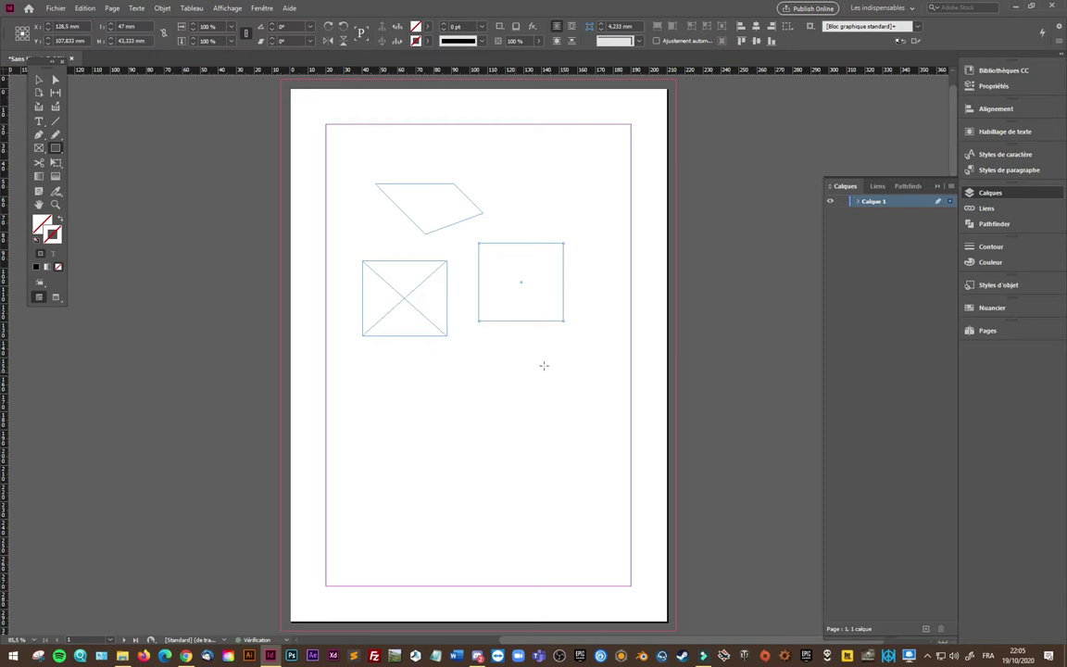
left_click(39, 149)
left_click(77, 175)
left_click_drag(396, 383, 466, 459)
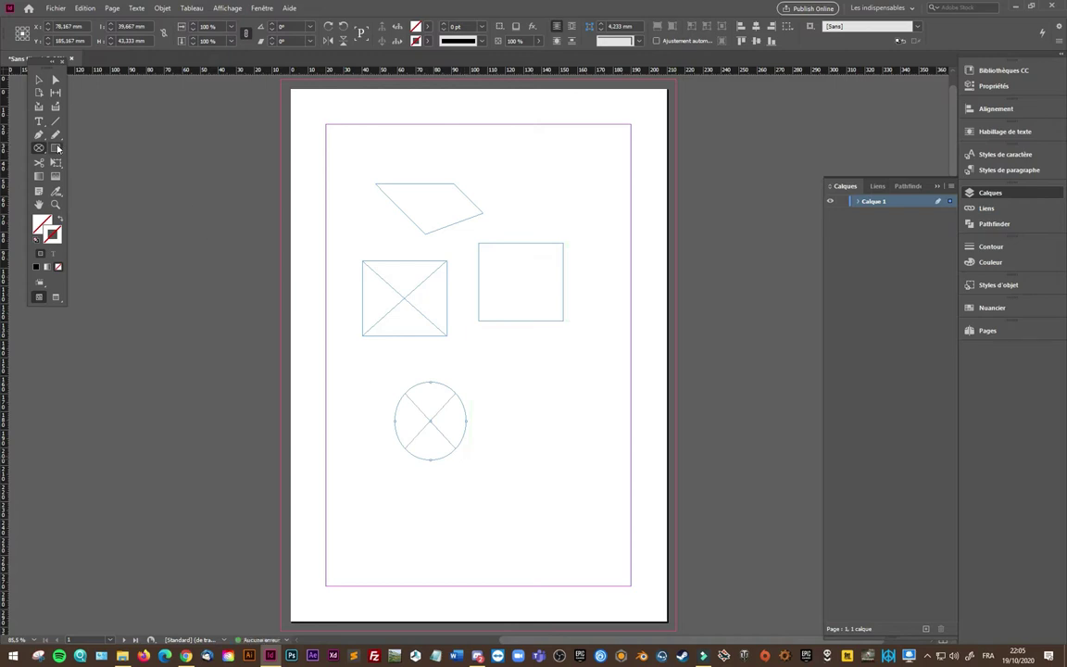
left_click_drag(57, 149, 88, 157)
left_click_drag(525, 355, 597, 422)
- Draw a triangle placeholder frame near the page bottom and bring up polygon settings for 9 sides
left_click_drag(40, 149, 74, 171)
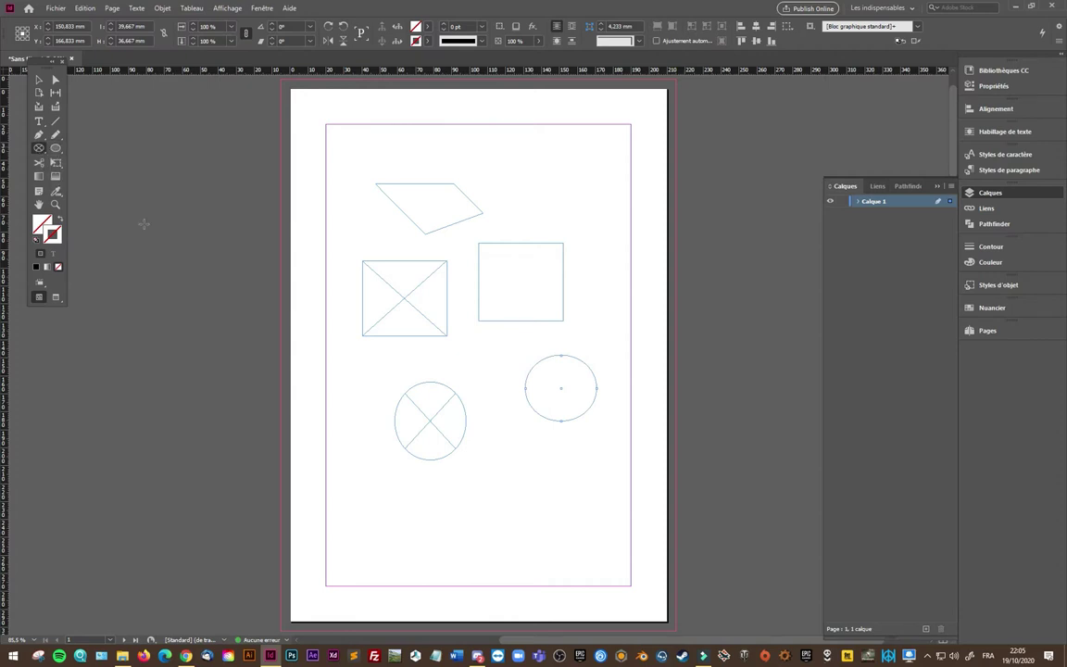
left_click_drag(413, 511, 481, 561)
key("Up")
key("Down")
key("Right")
key("Left")
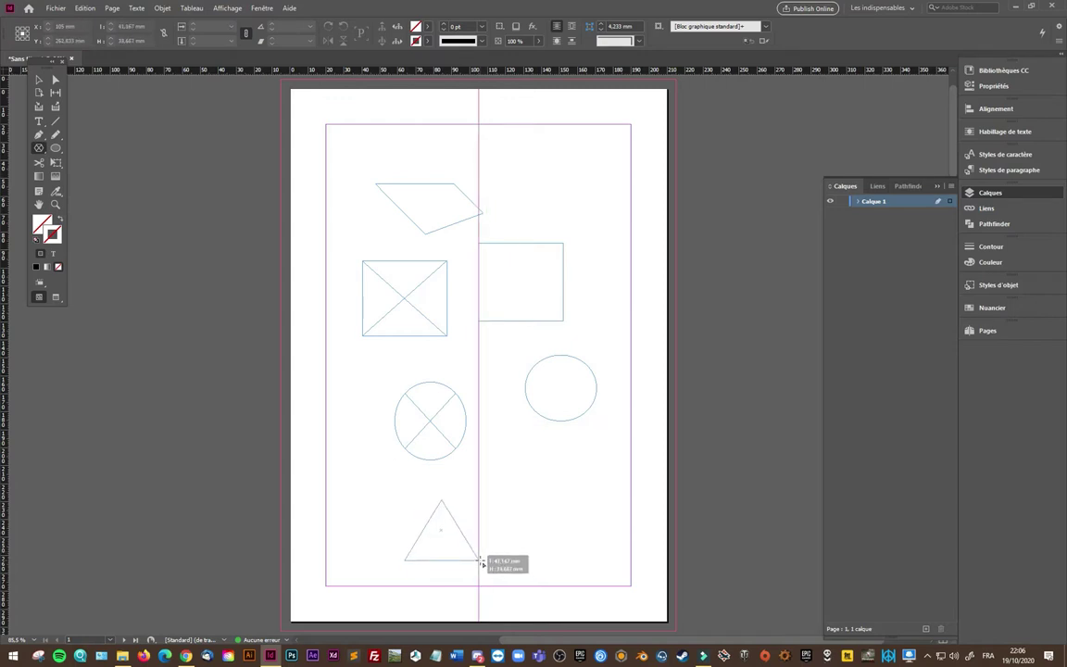
left_click_drag(480, 562, 481, 561)
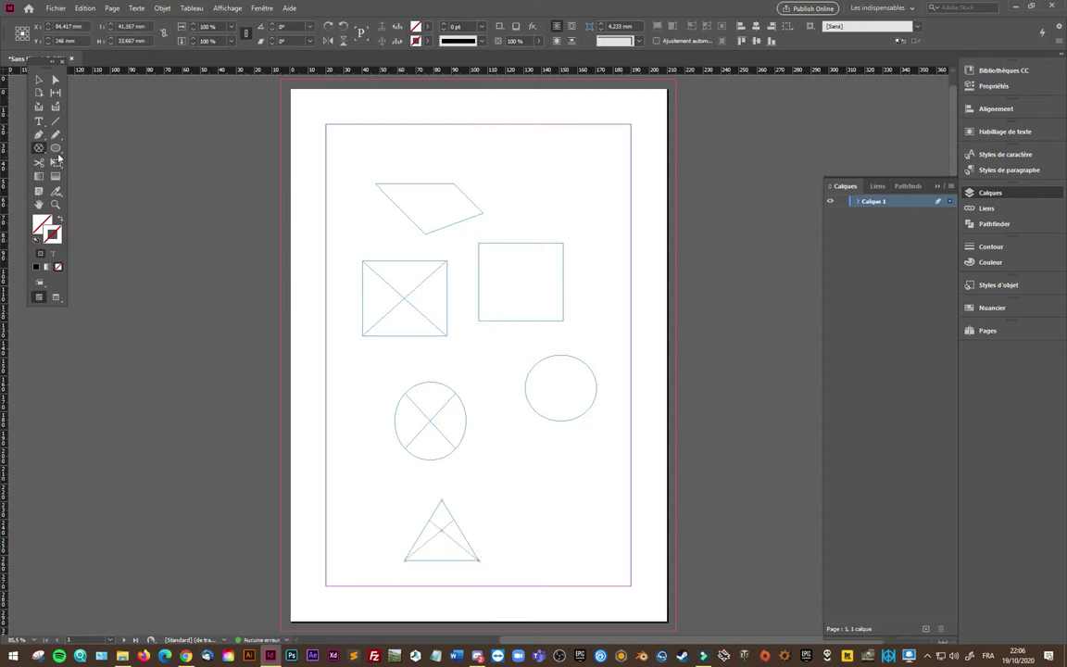
left_click_drag(56, 149, 88, 168)
left_click(579, 489)
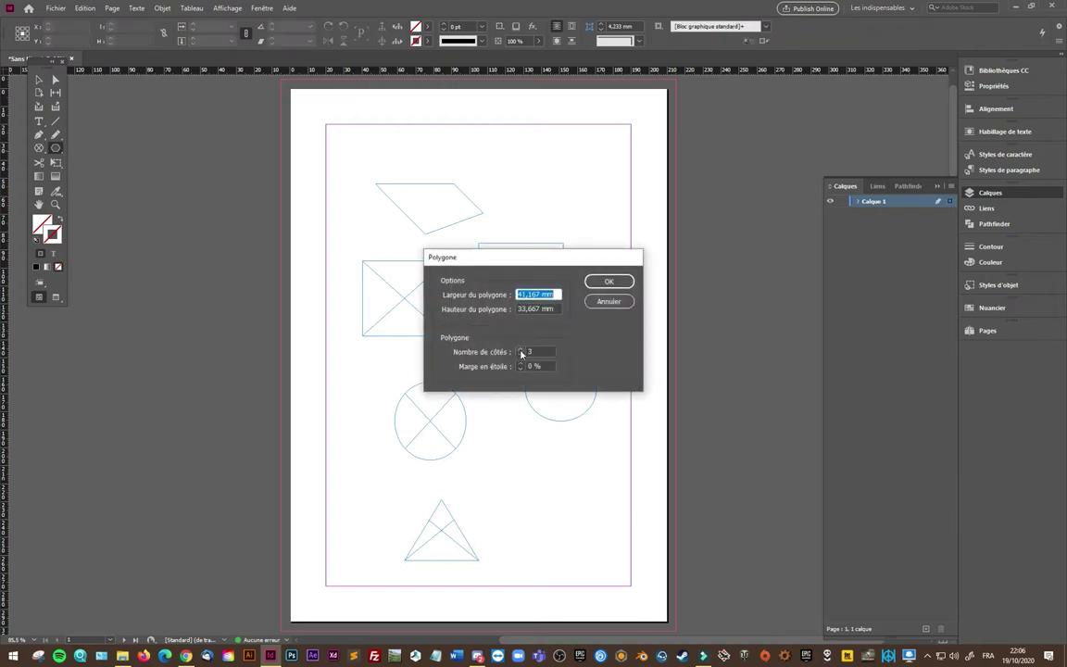
- Create the nine-sided polygon at the page's lower right
left_click(606, 281)
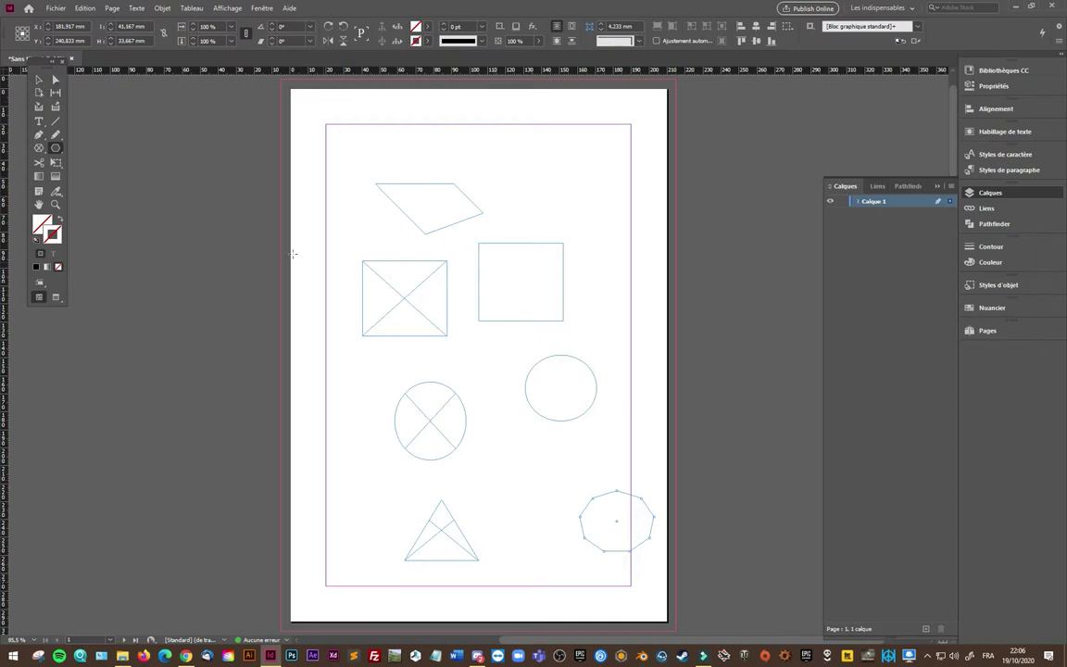
right_click(41, 151)
left_click(93, 162)
- Create a 50 × 50 mm rectangle frame and move it into the top-right corner
left_click(550, 162)
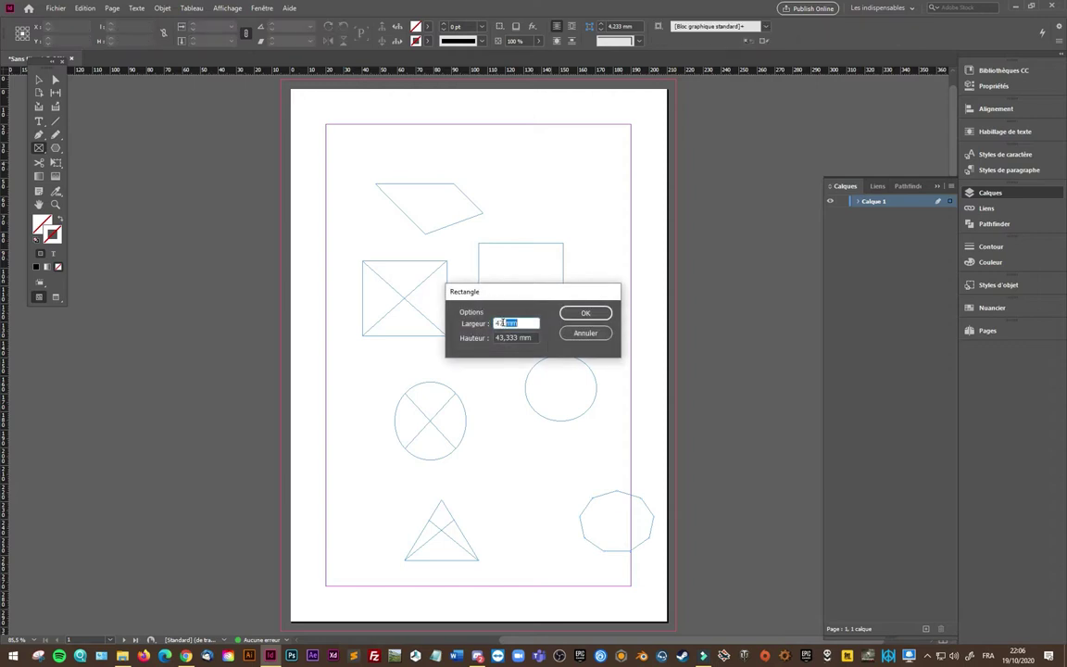
type("50")
key("Tab")
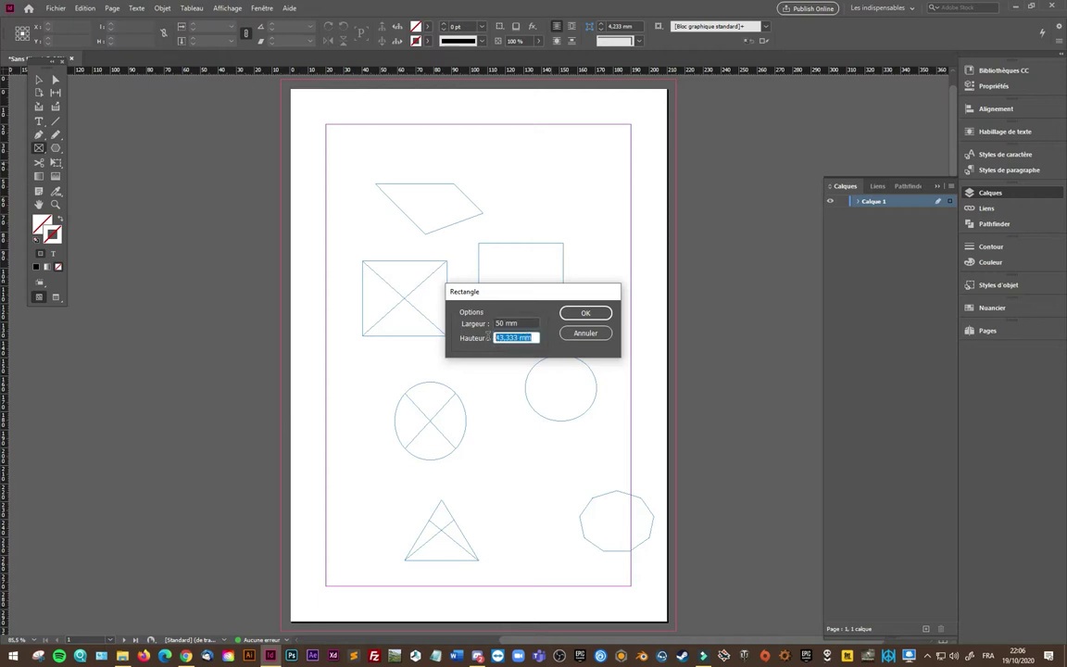
type("50")
key("Return")
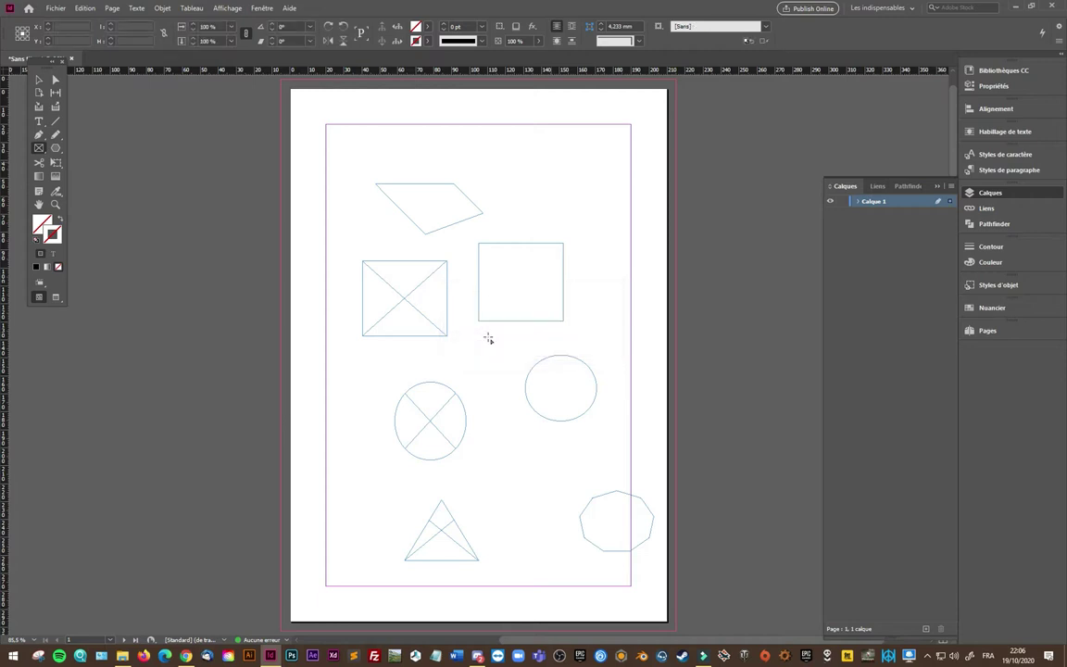
left_click(39, 80)
left_click_drag(599, 212, 564, 172)
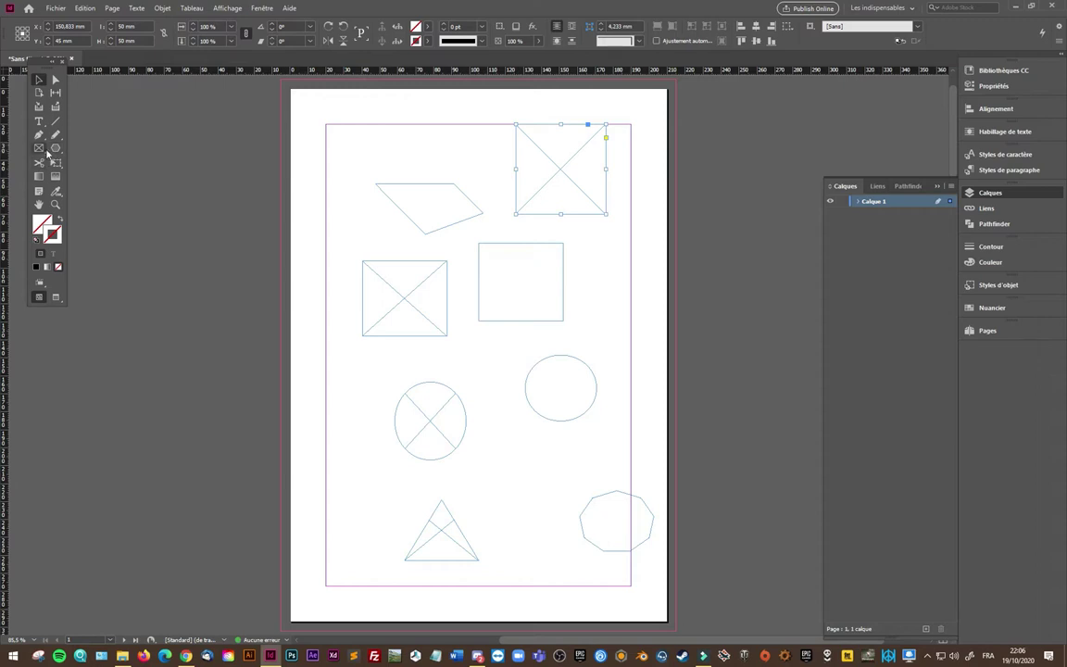
- Draw a closed four-sided Pen shape, then try a curved path and undo it
left_click(39, 135)
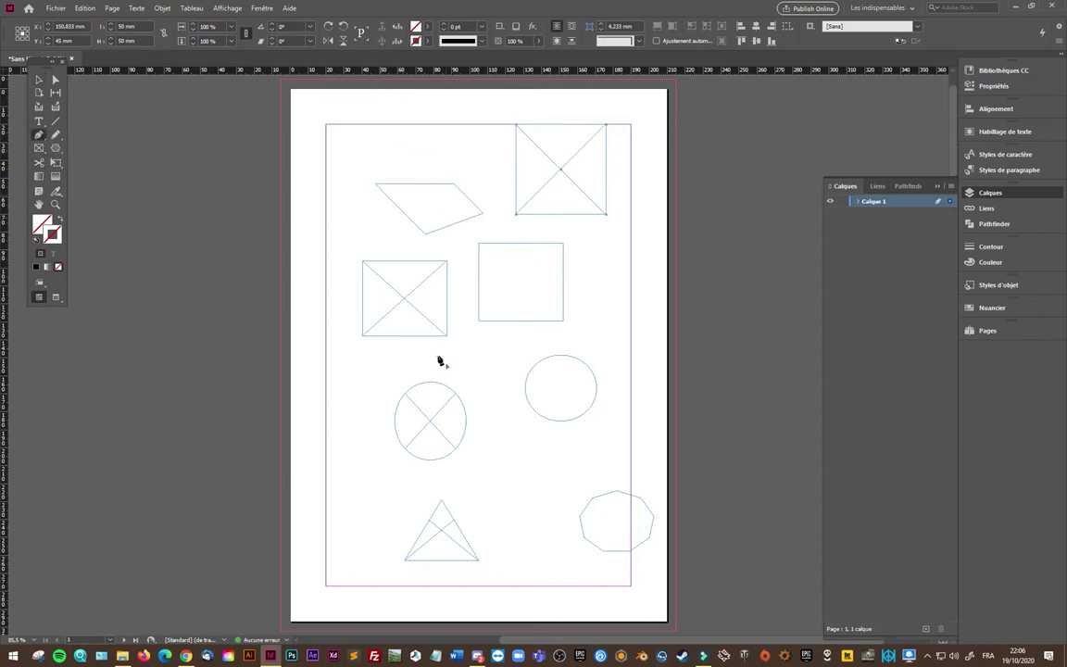
left_click(346, 511)
left_click(326, 444)
left_click(362, 437)
left_click(387, 466)
left_click(346, 510)
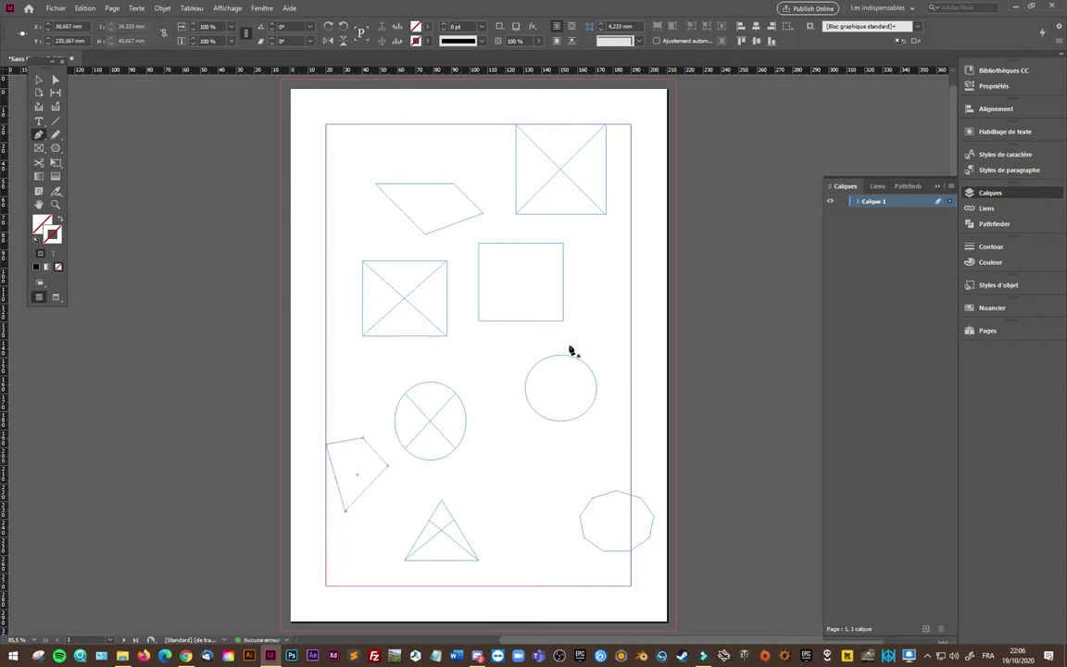
left_click(495, 483)
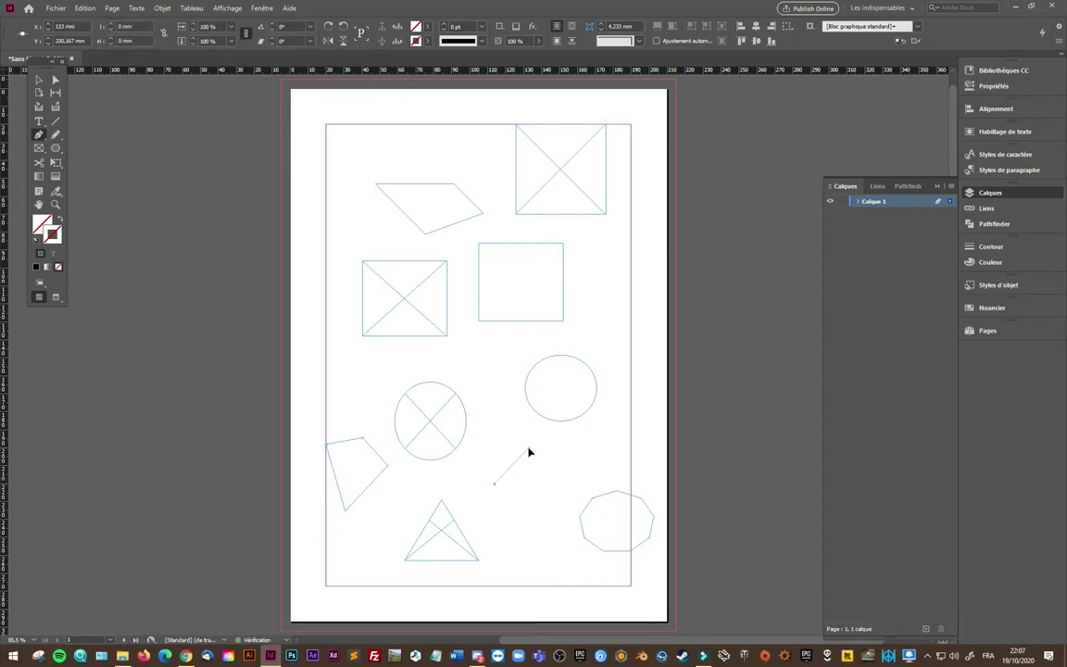
left_click_drag(540, 452, 568, 455)
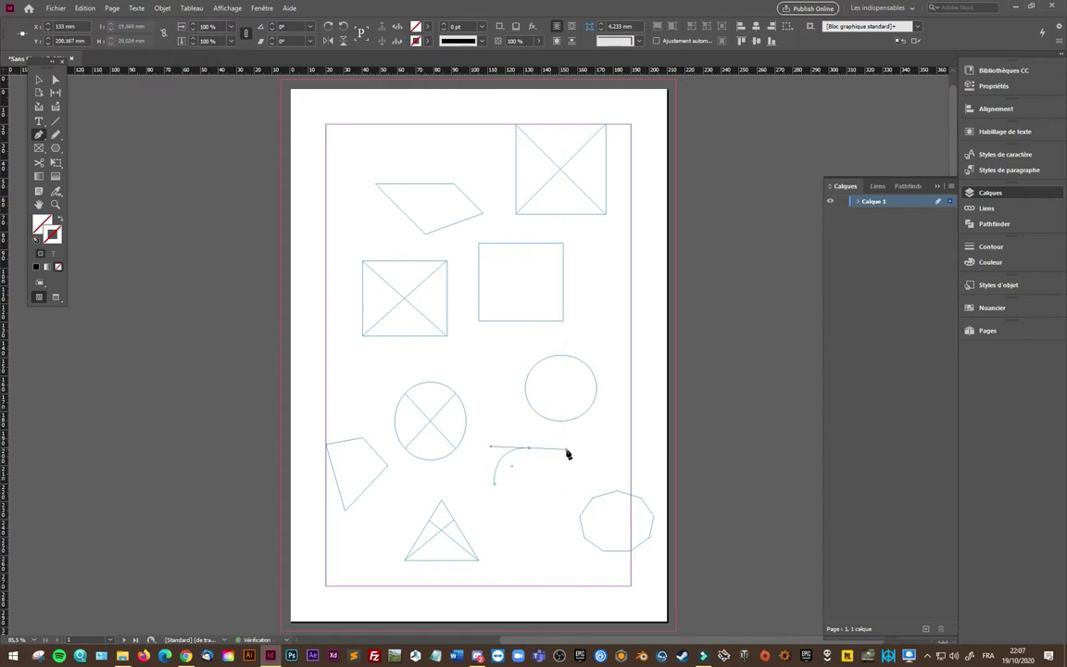
key("ctrl+z")
- Marquee-select every shape on the page and delete them all
left_click(39, 80)
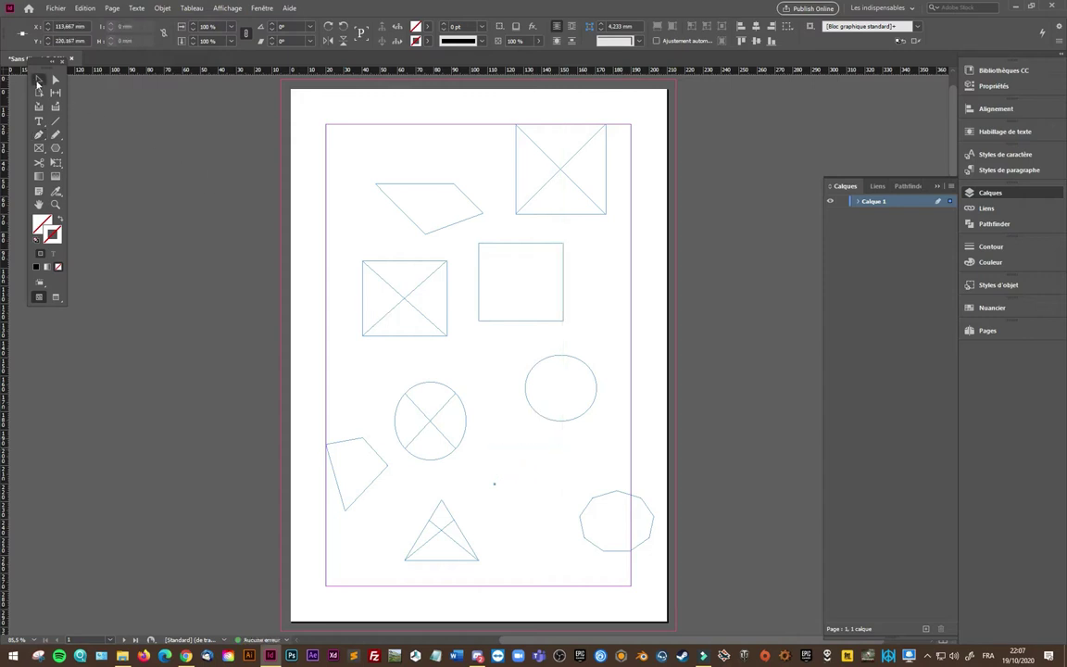
left_click_drag(263, 117, 659, 564)
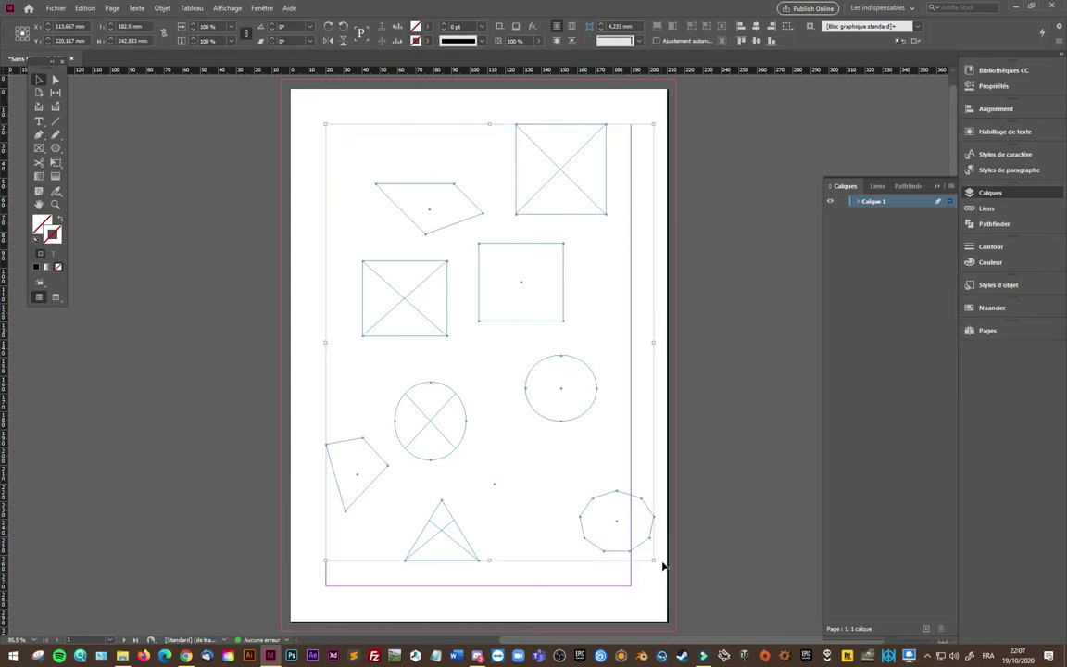
key("Delete")
left_click(39, 135)
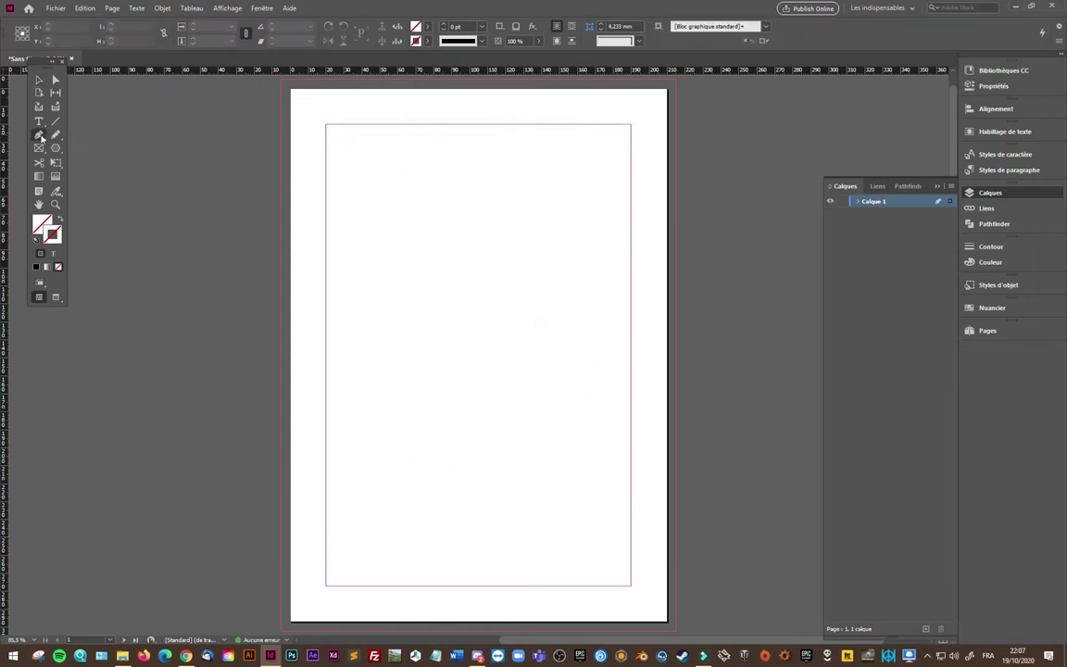
- Draw a closed triangle and, below it, a half-circle with a straight base
left_click(396, 188)
left_click(427, 140)
left_click(465, 195)
left_click(395, 189)
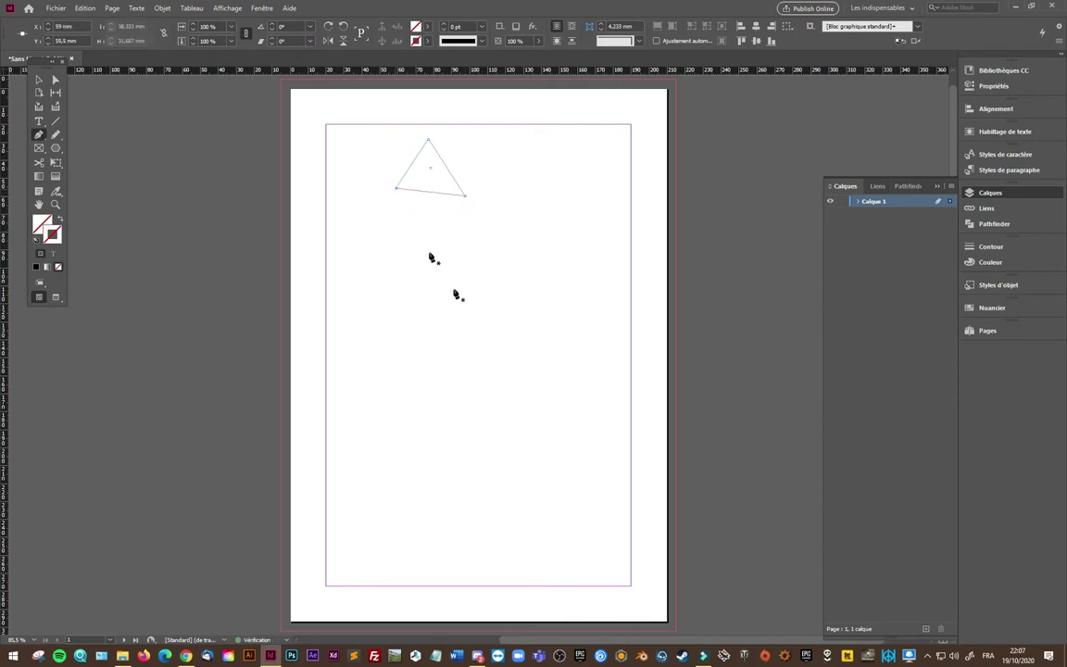
left_click(382, 292)
left_click_drag(418, 253, 455, 256)
left_click(452, 294)
left_click(382, 293)
- Draw a closed quarter-circle shape lower on the page
left_click(369, 392)
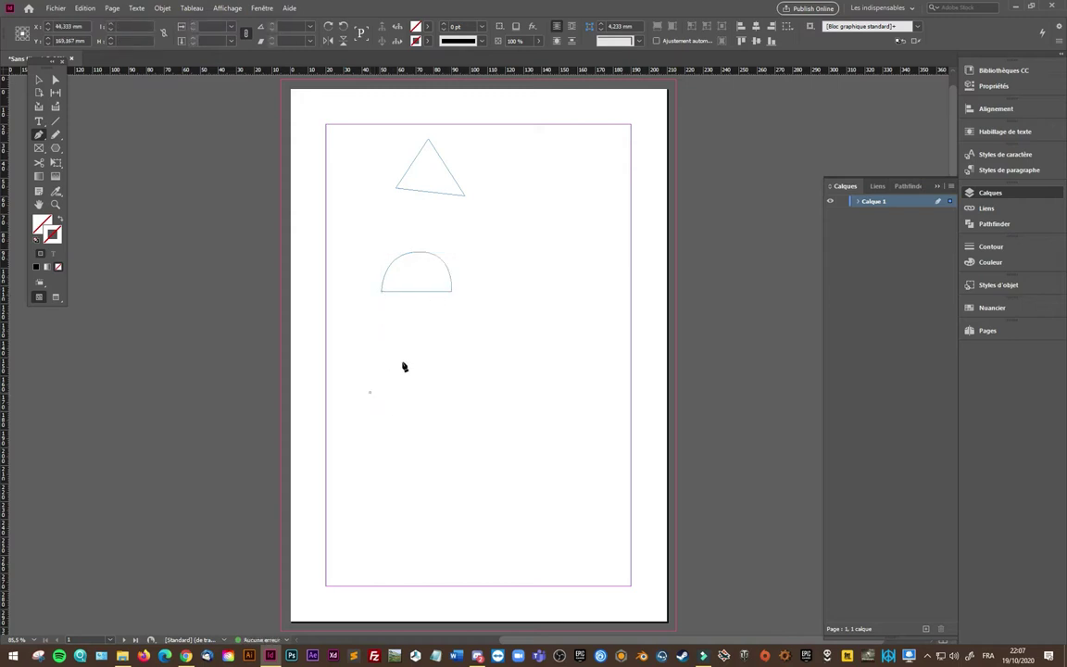
left_click_drag(410, 360, 447, 360)
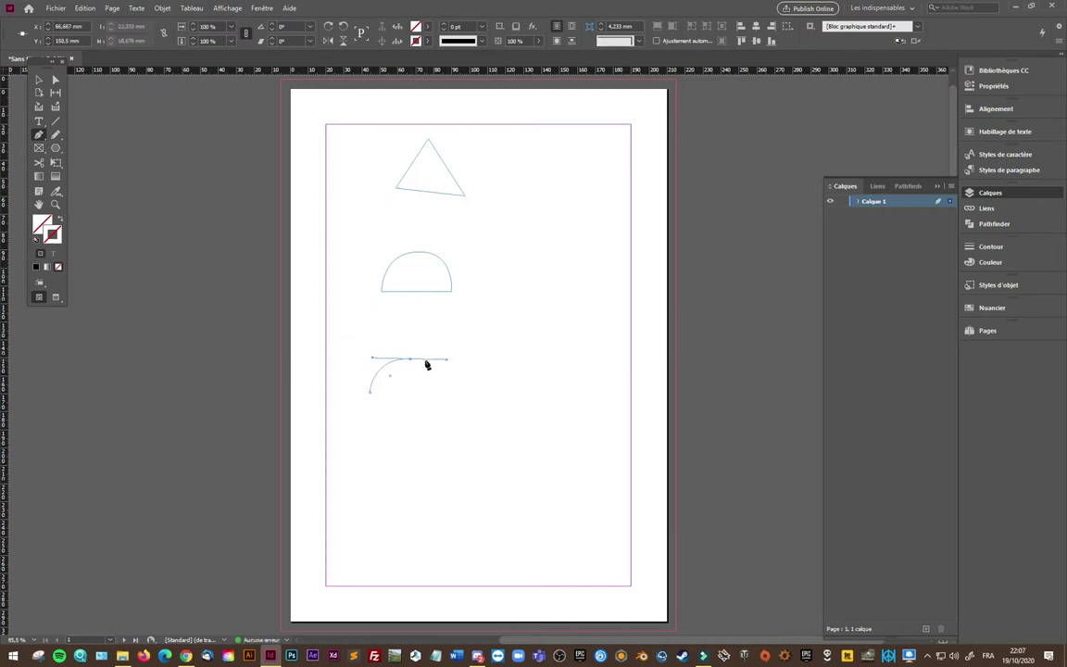
left_click(410, 360)
left_click(410, 391)
left_click(370, 393)
- Draw a closed beak-like shape with one curved edge to the right
left_click(474, 385)
left_click_drag(515, 335, 575, 340)
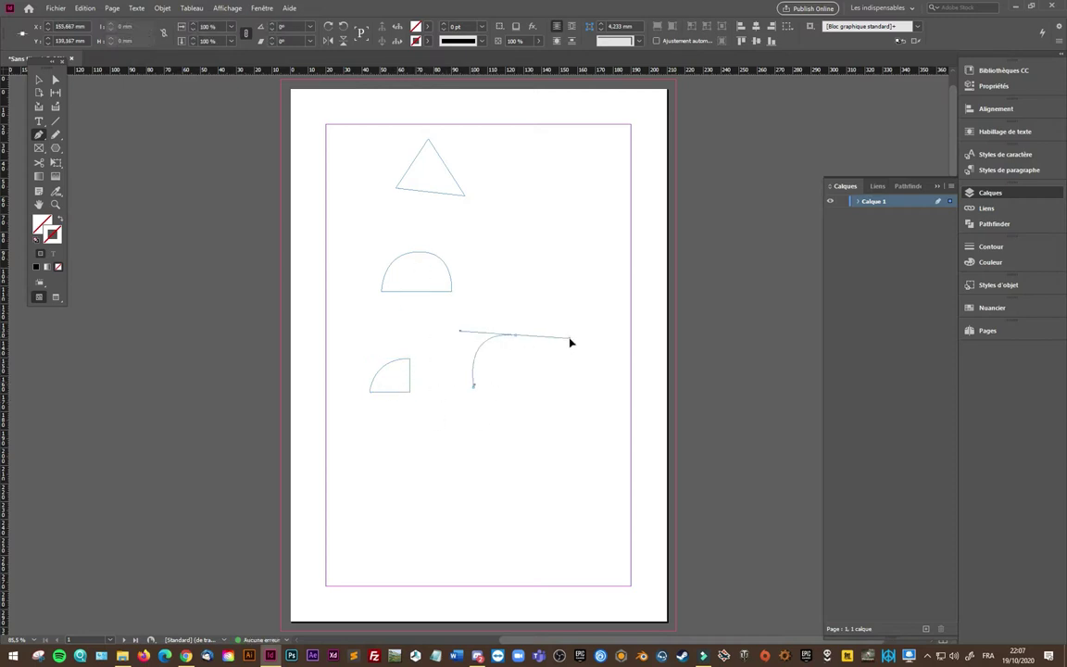
left_click(515, 335)
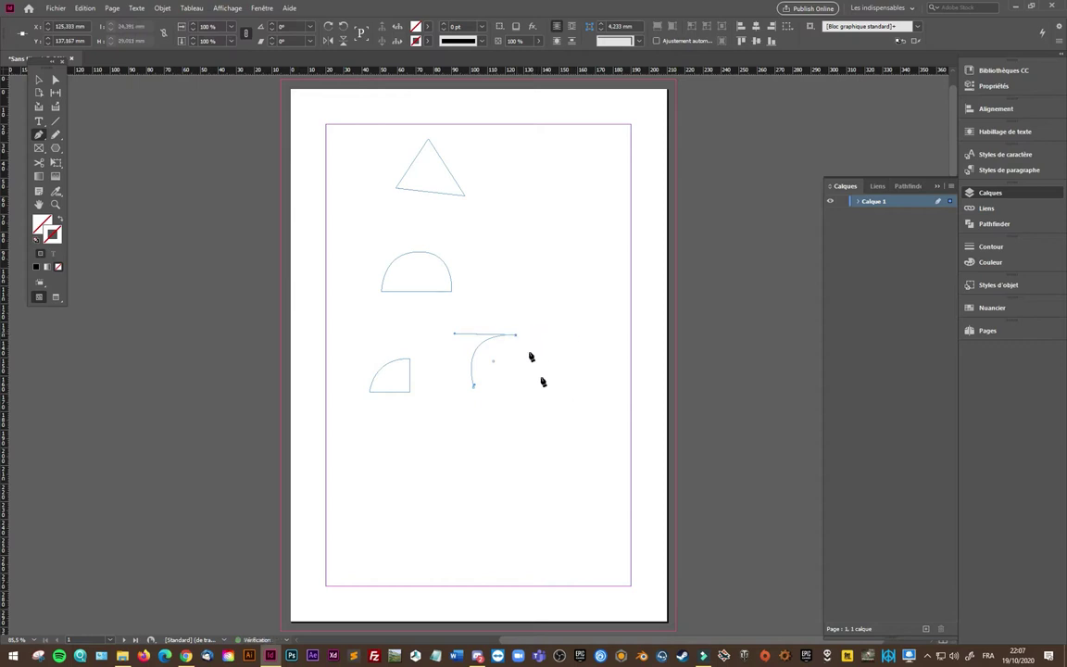
left_click(570, 467)
left_click(507, 409)
left_click(506, 368)
left_click(473, 386)
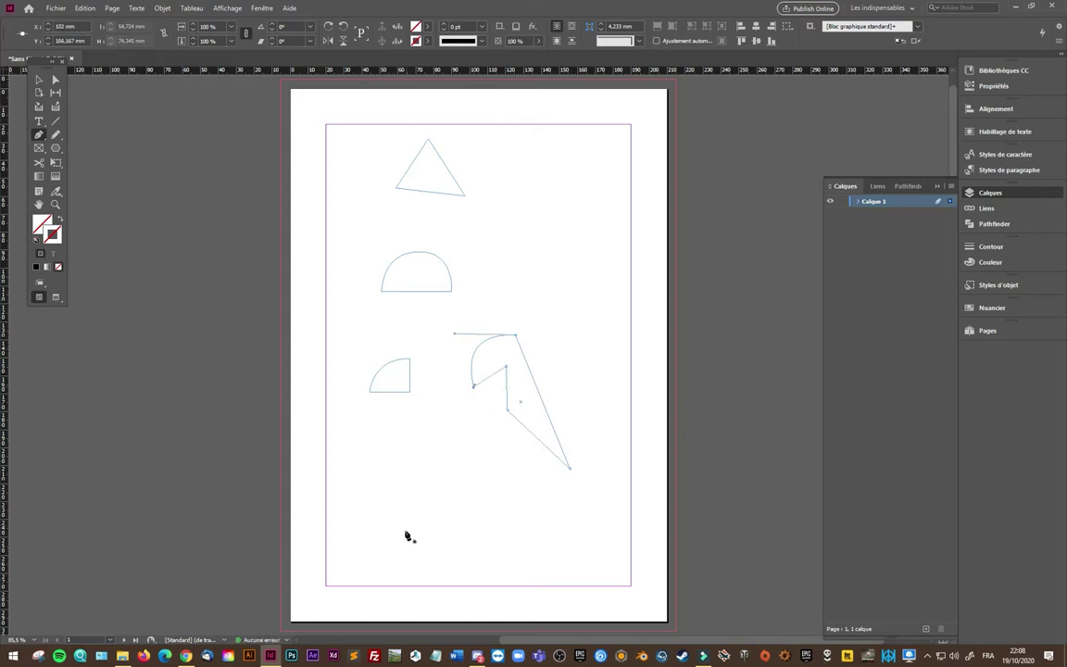
- Draw a closed boot outline near the page bottom and select it
left_click(370, 547)
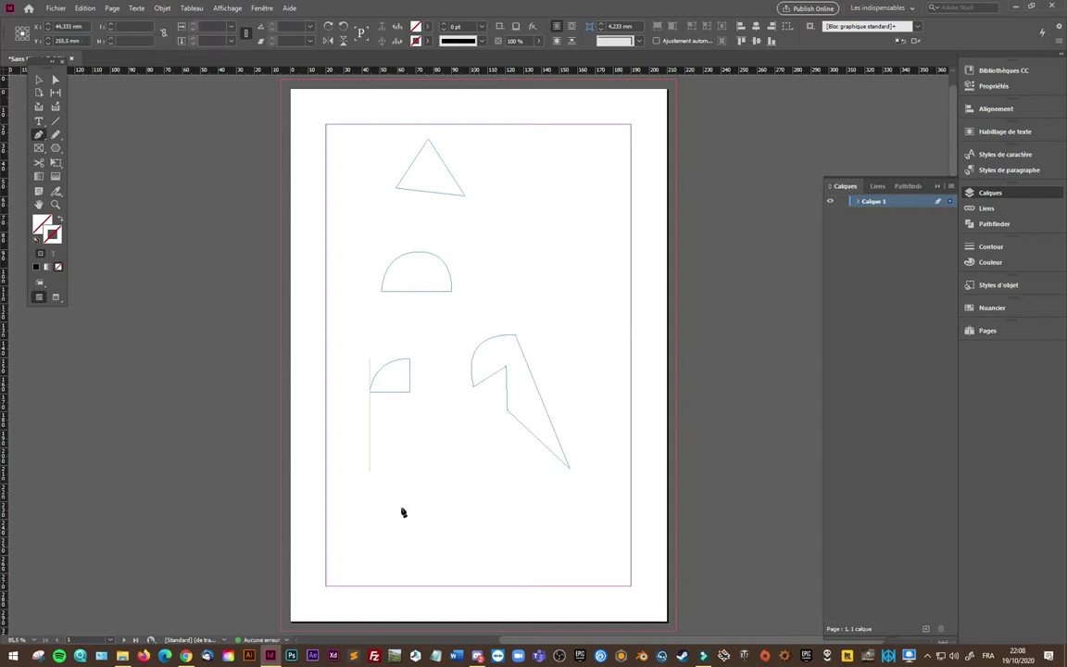
left_click_drag(416, 510, 459, 510)
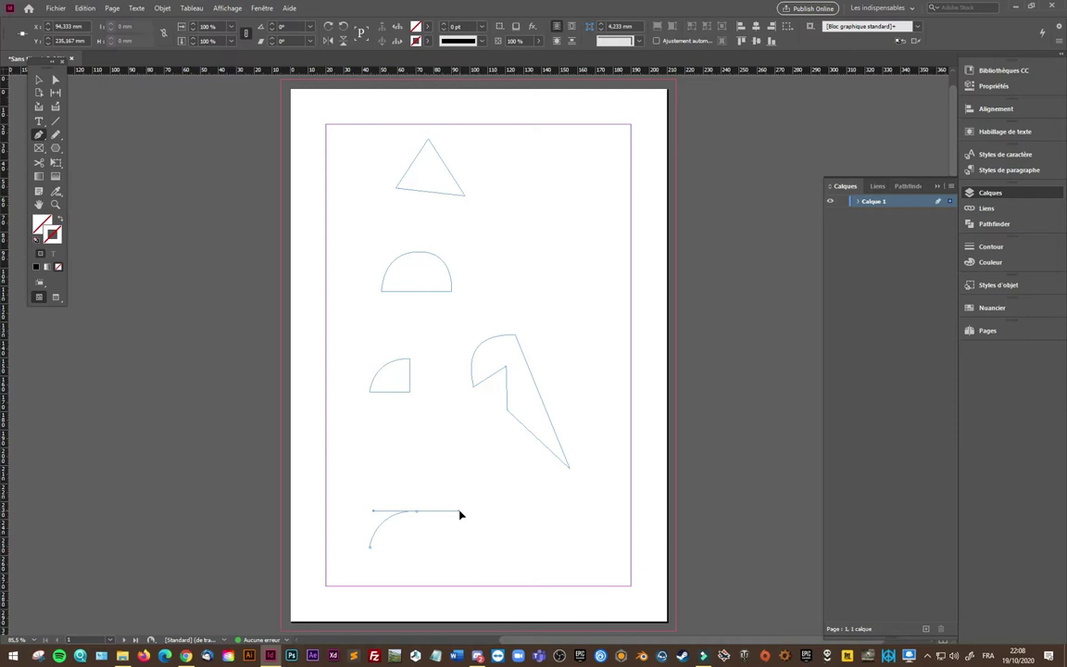
left_click(455, 453)
left_click(505, 454)
left_click(509, 553)
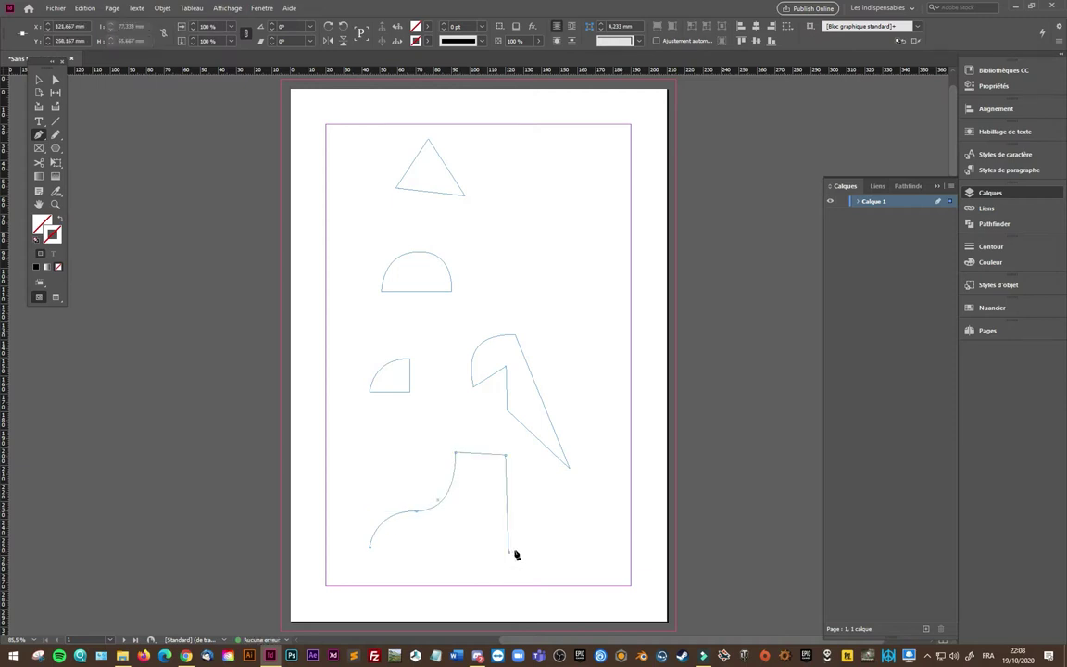
left_click(464, 557)
left_click(450, 558)
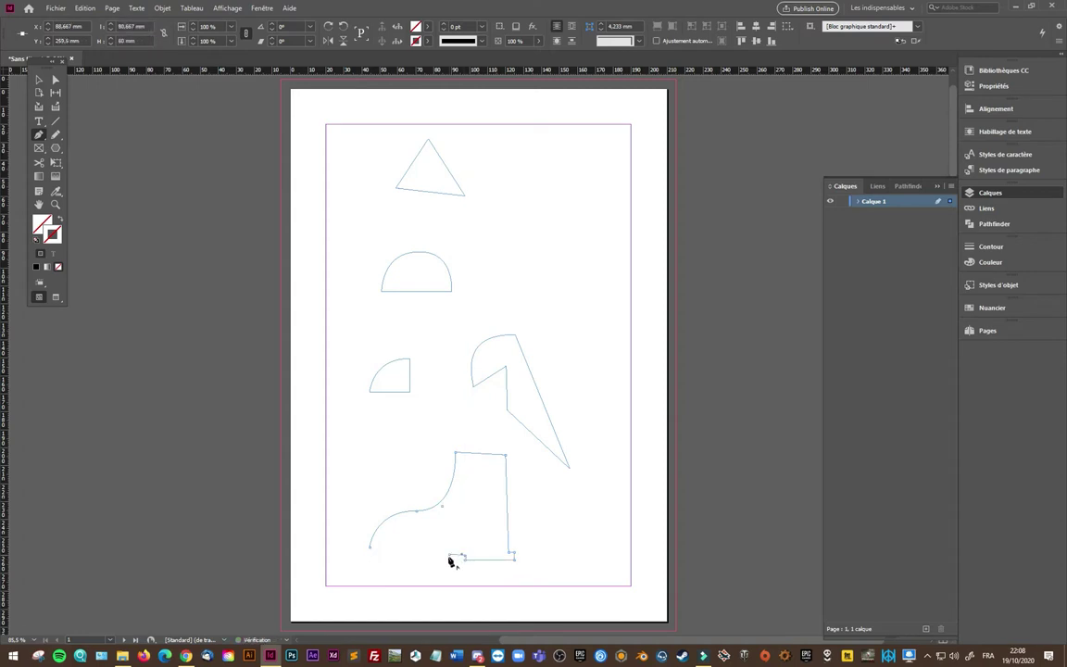
left_click(368, 552)
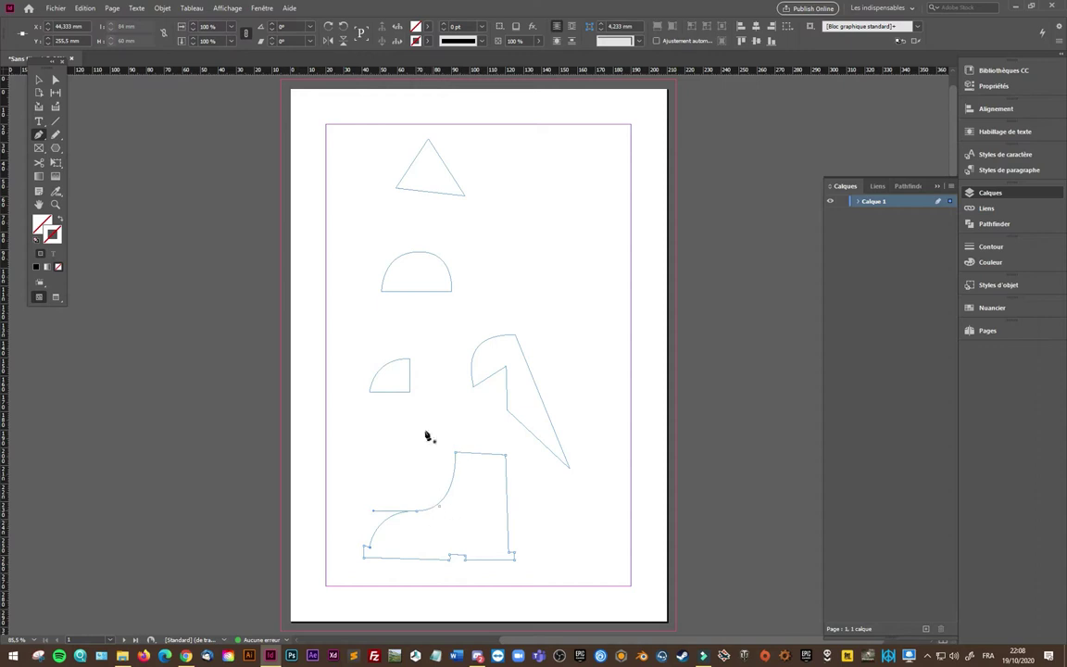
left_click(39, 80)
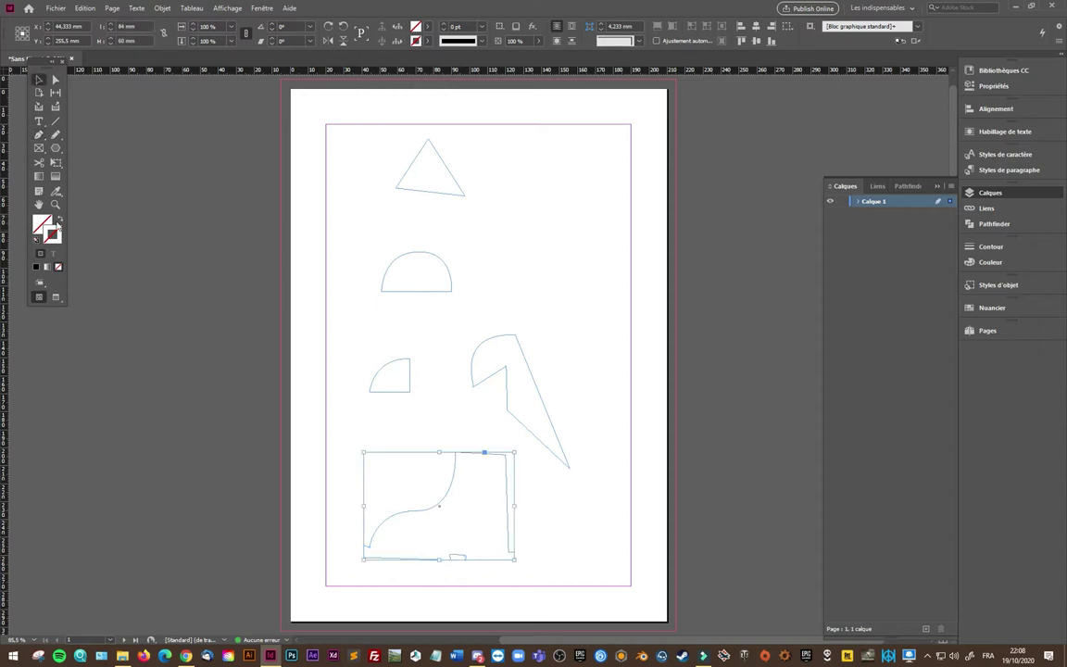
left_click(60, 237)
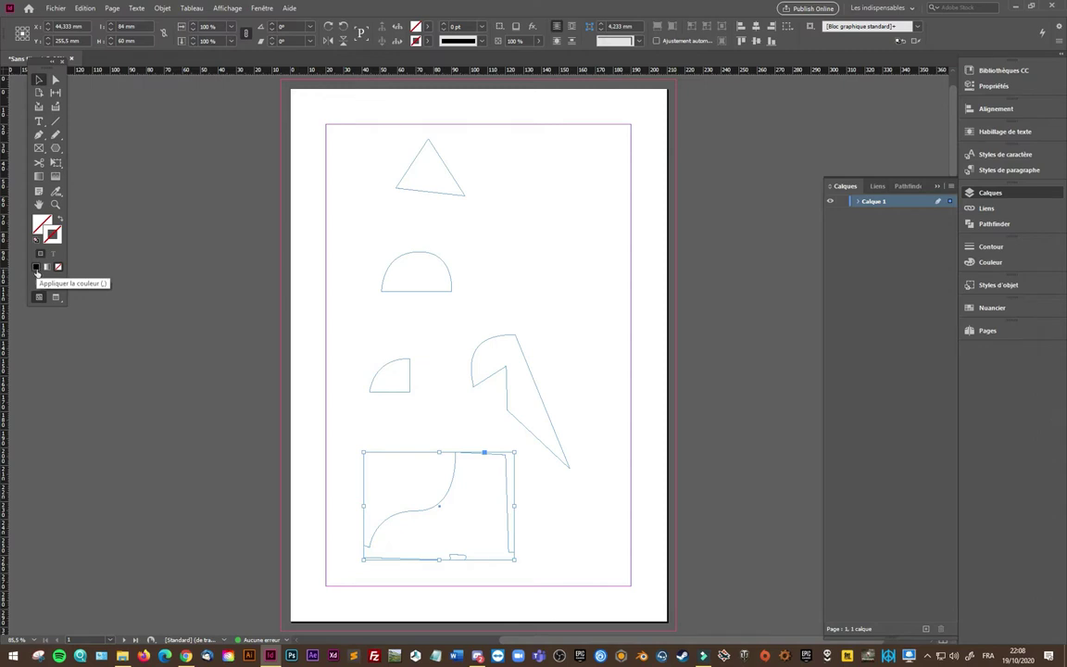
left_click(36, 267)
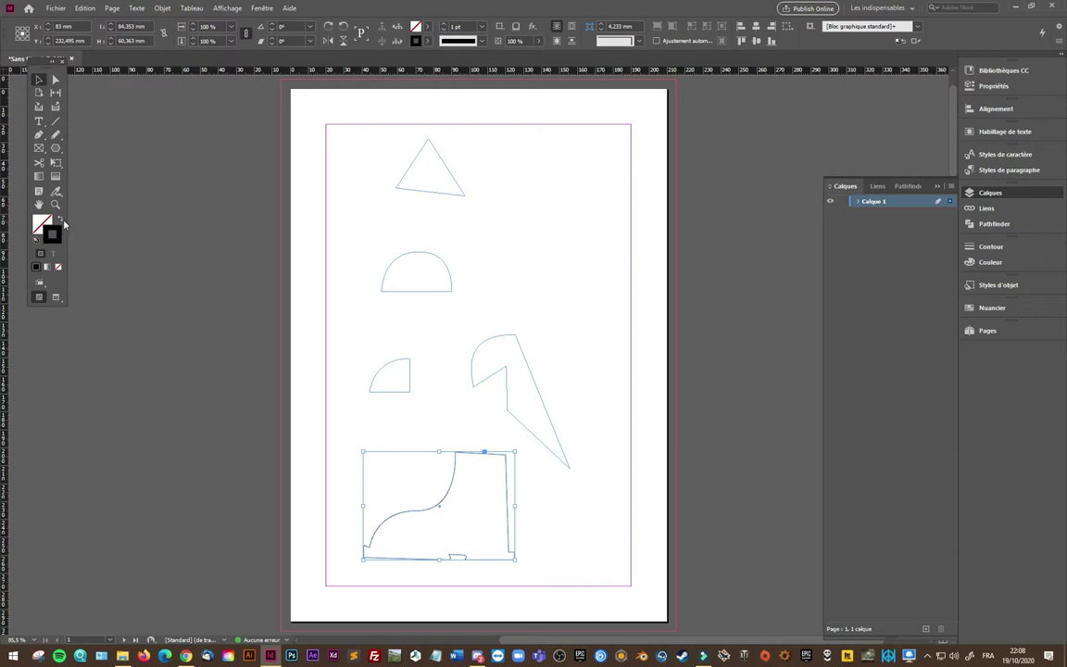
left_click(61, 221)
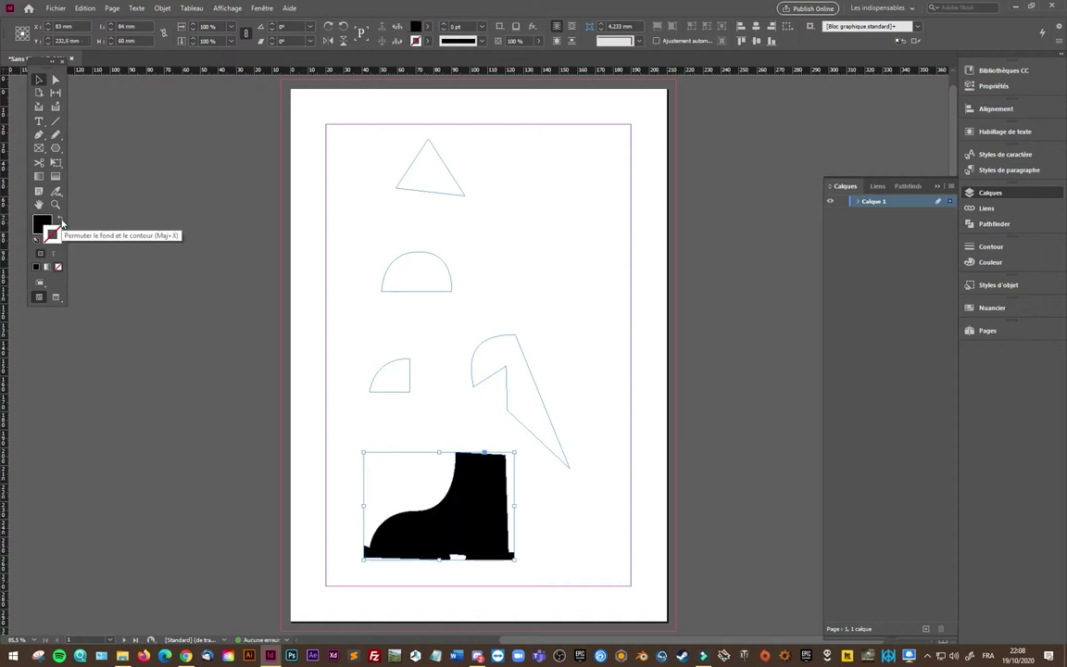
left_click(58, 237)
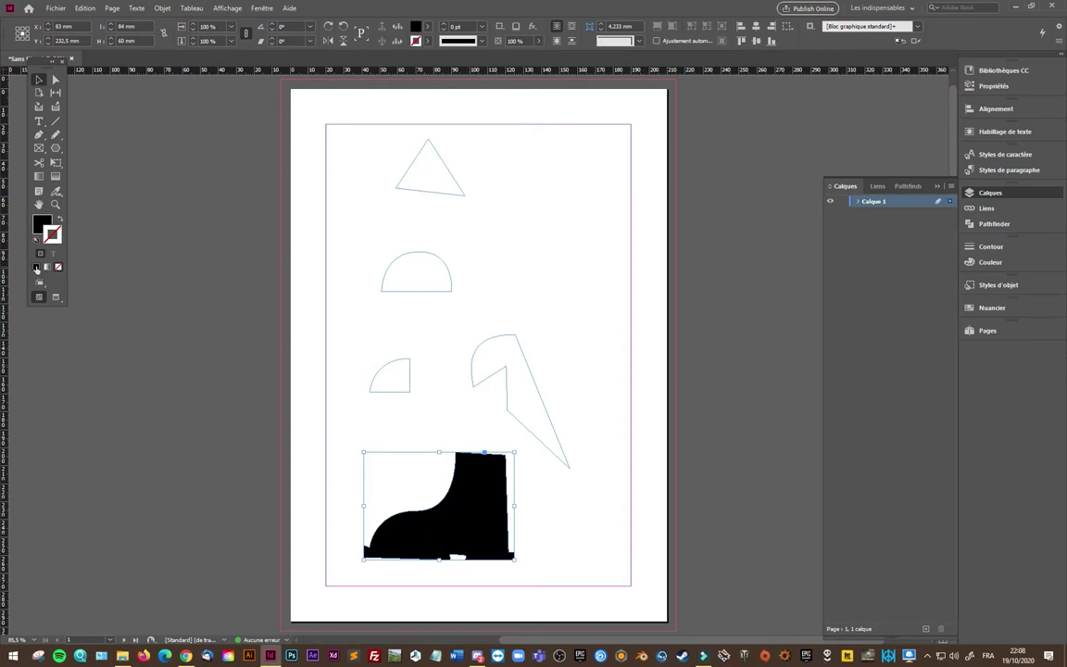
left_click(36, 267)
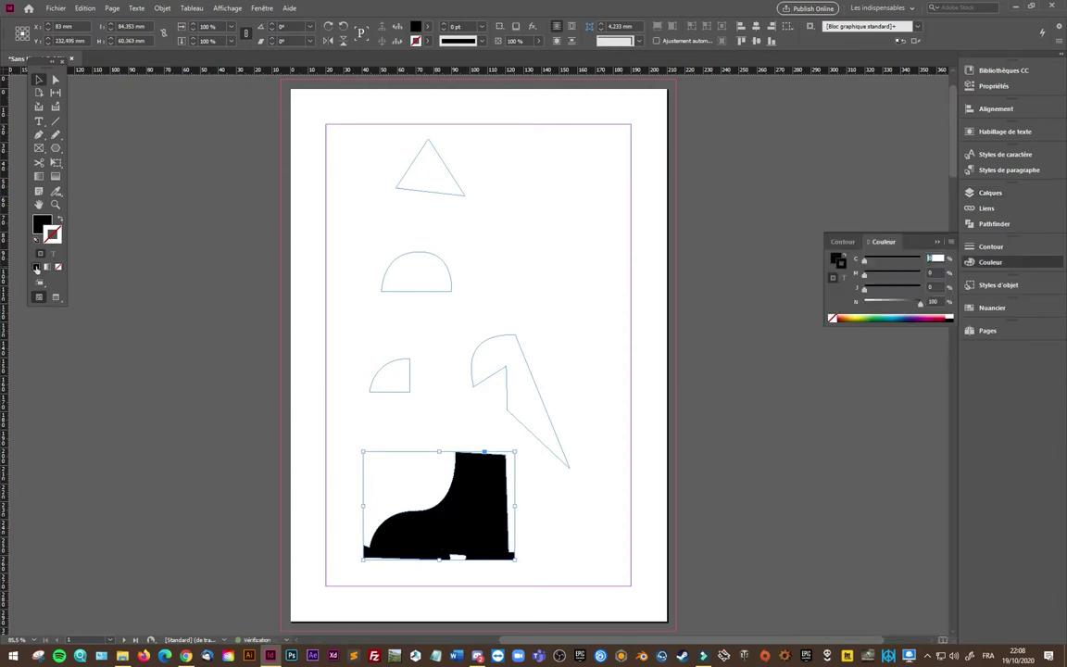
left_click(891, 315)
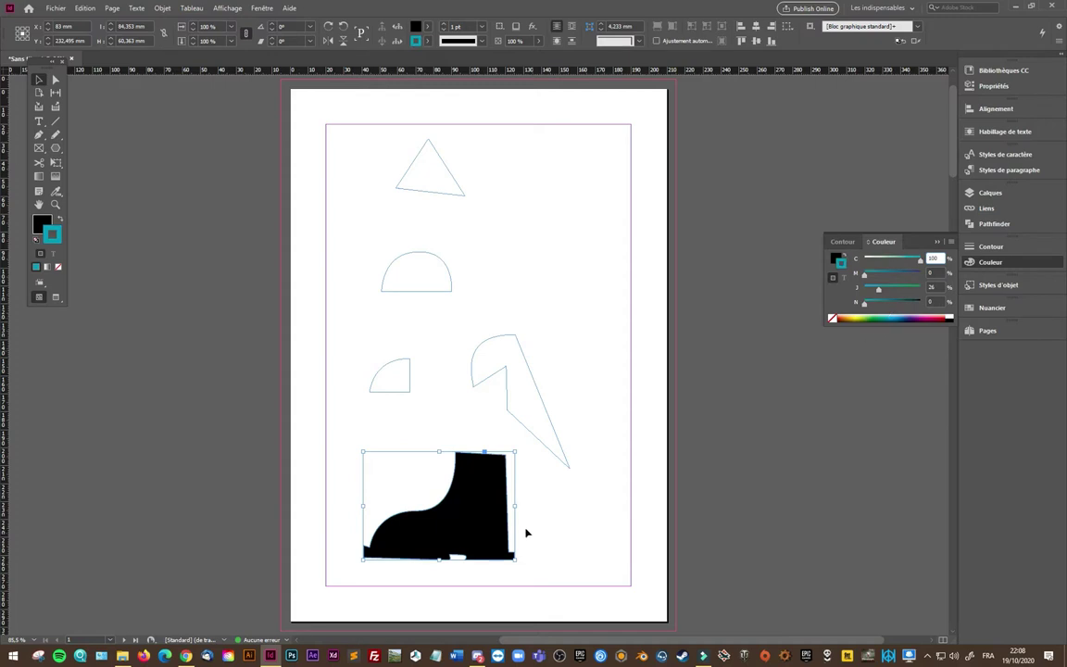
scroll(459, 526, "up", 1)
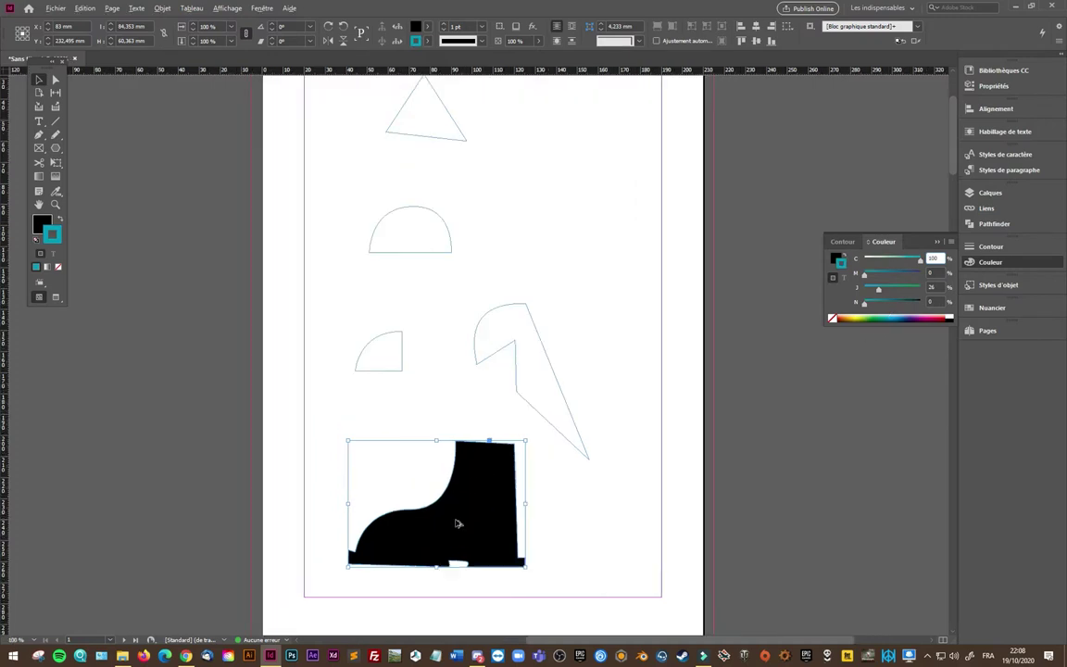
scroll(456, 519, "up", 1)
scroll(452, 514, "up", 3)
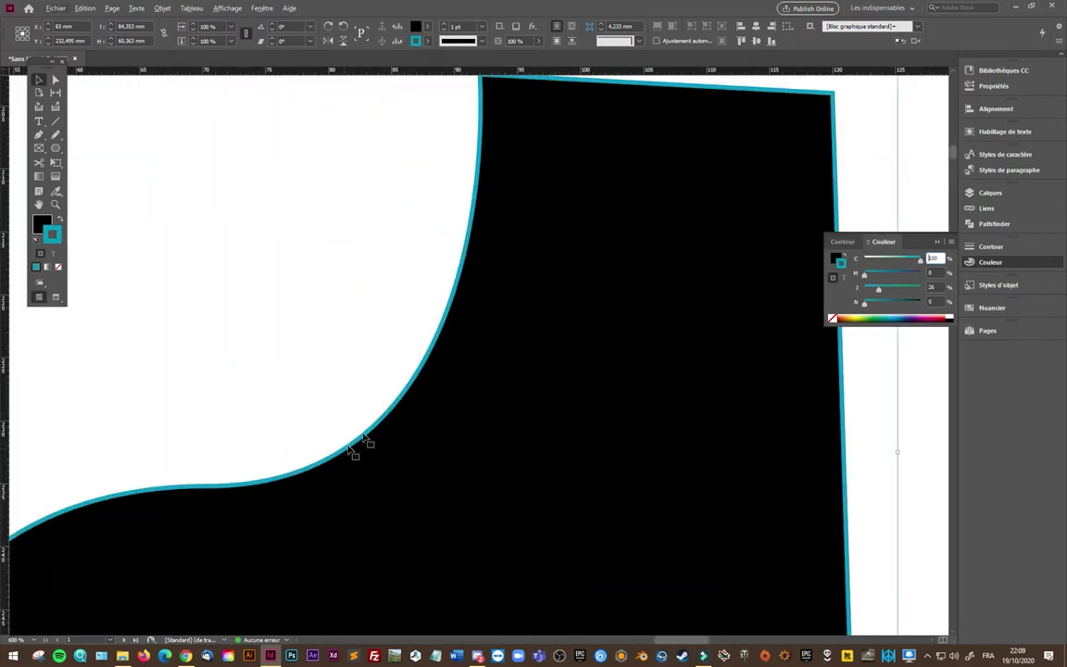
scroll(393, 459, "down", 1)
scroll(393, 460, "down", 2)
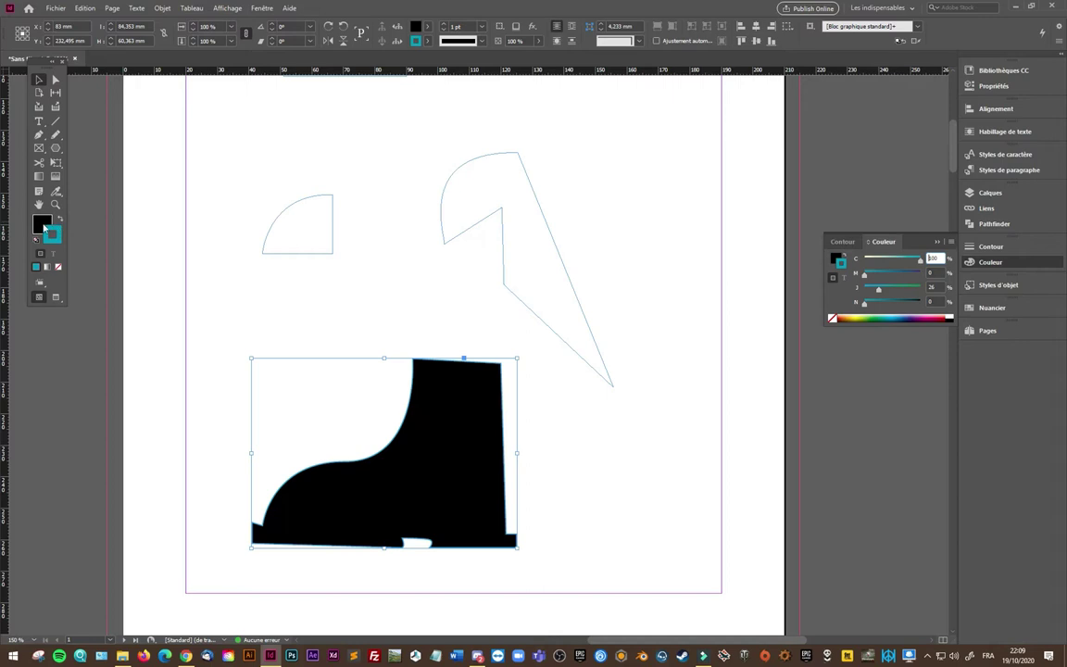
left_click(42, 223)
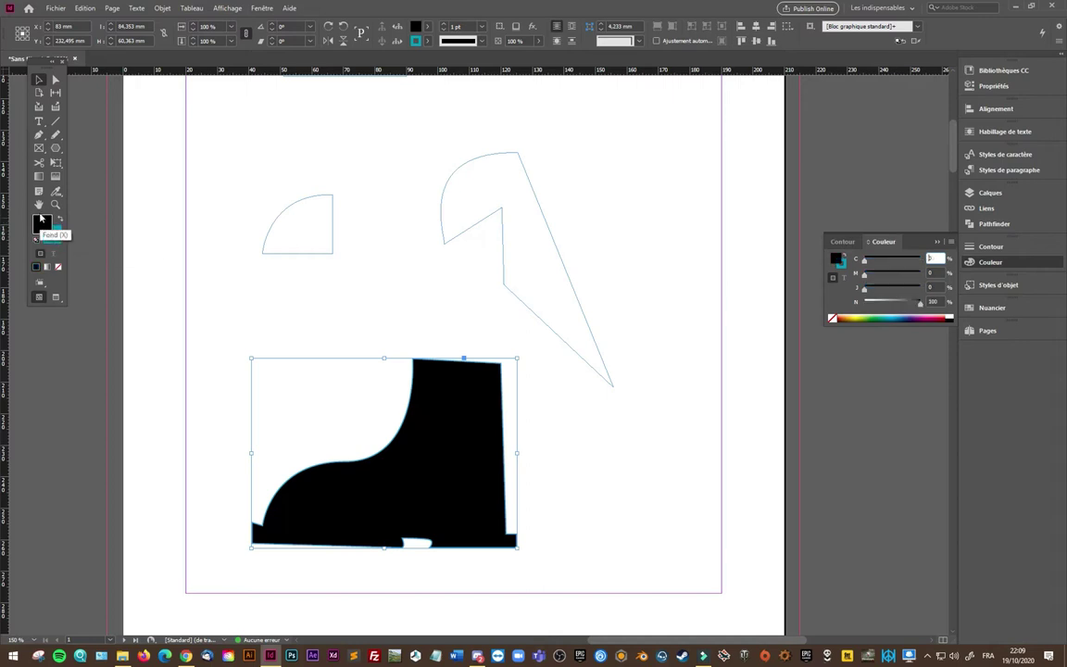
- Give the boot a yellow fill and blue stroke, then set stroke and fill to None
left_click(53, 231)
left_click(858, 317)
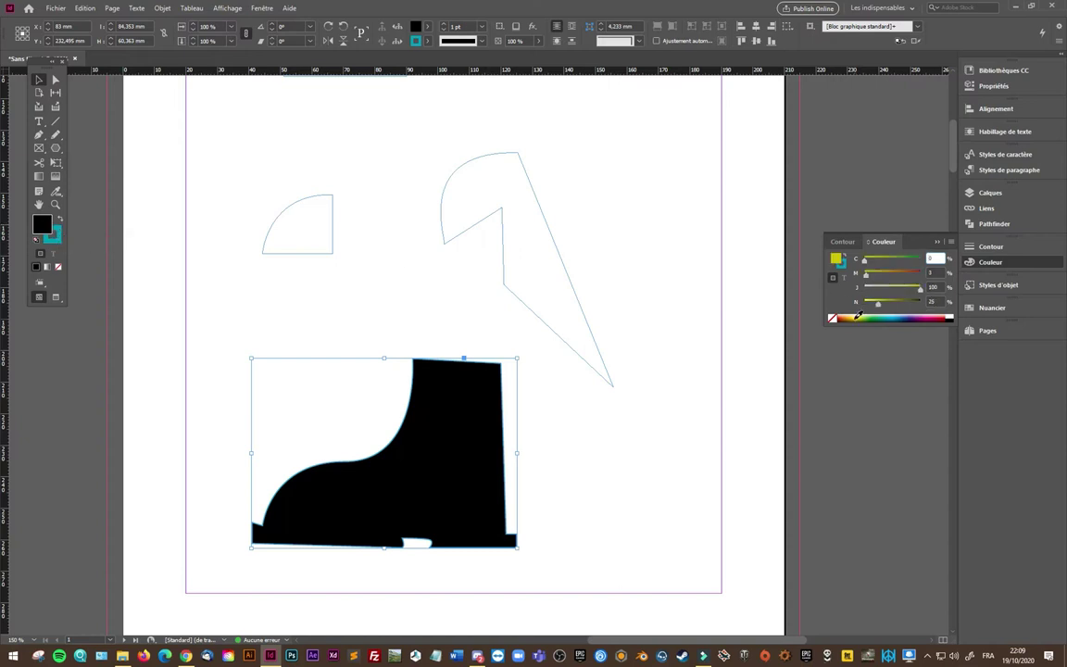
left_click(49, 229)
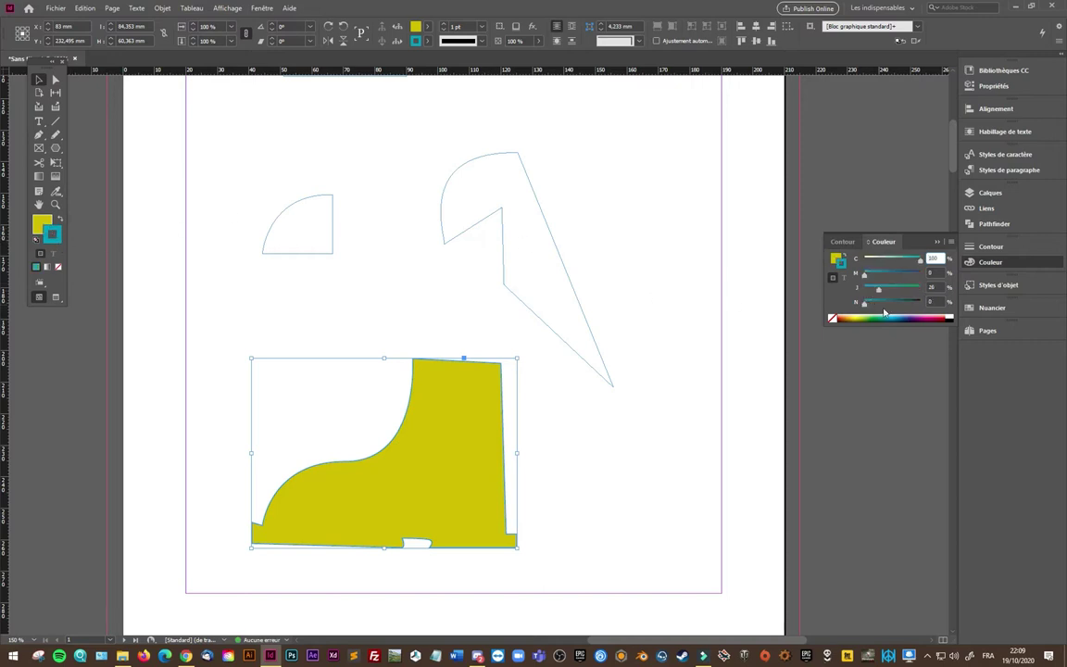
left_click(912, 315)
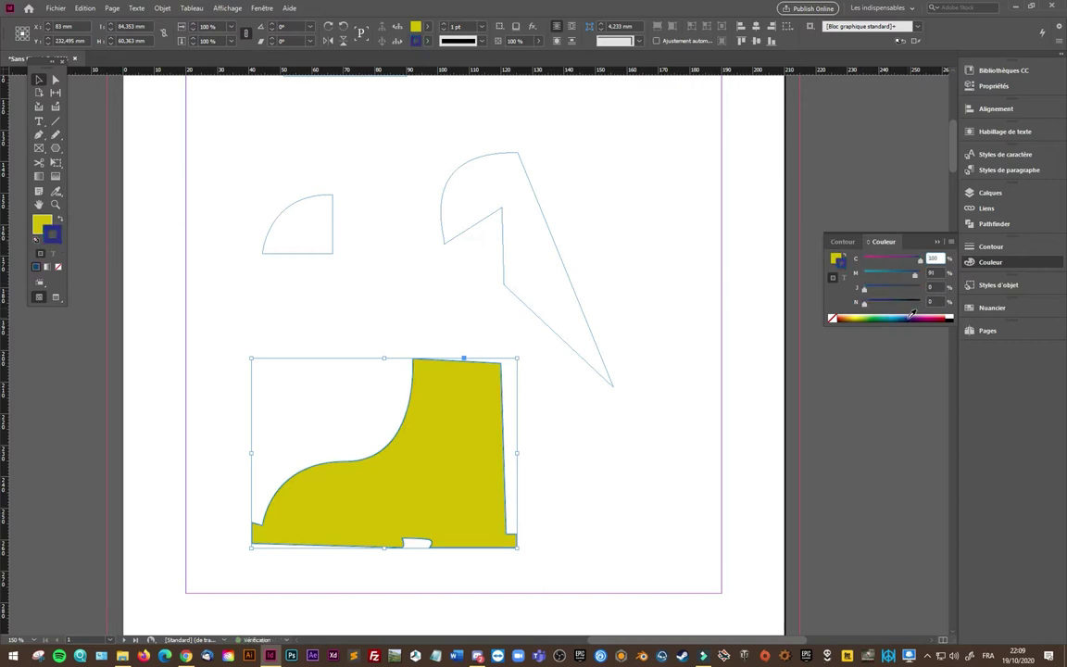
left_click(58, 269)
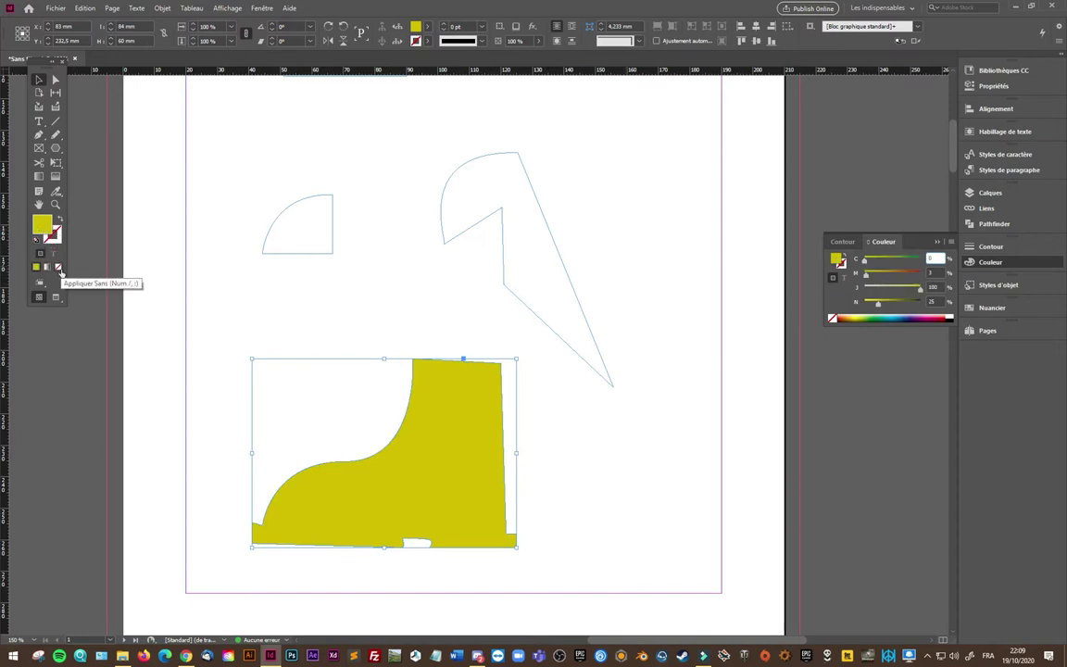
left_click(999, 310)
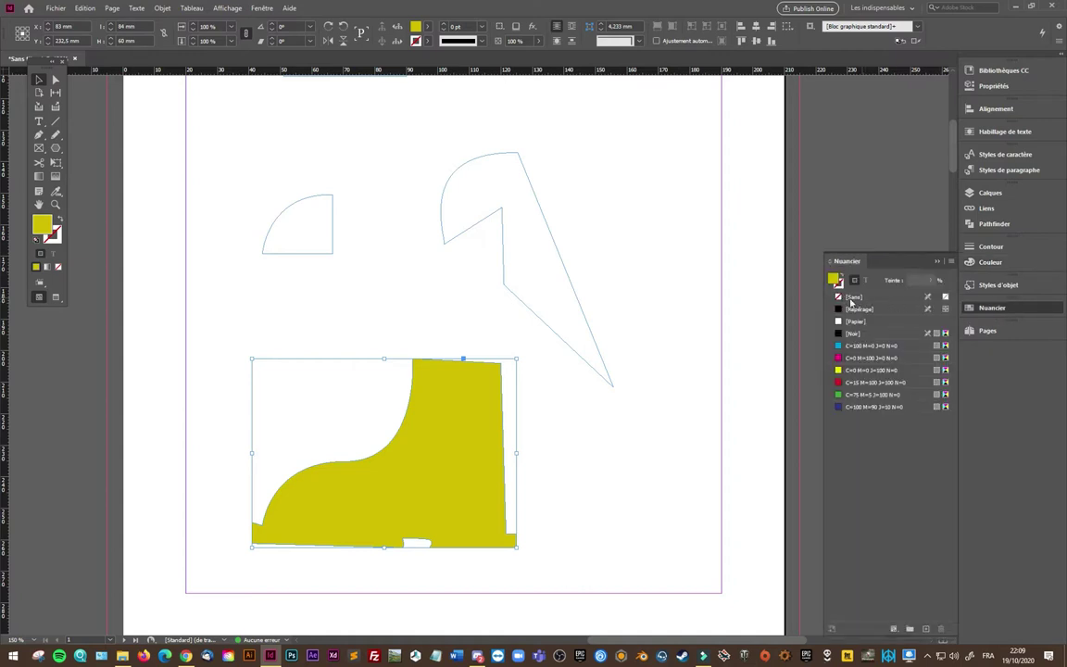
left_click(855, 297)
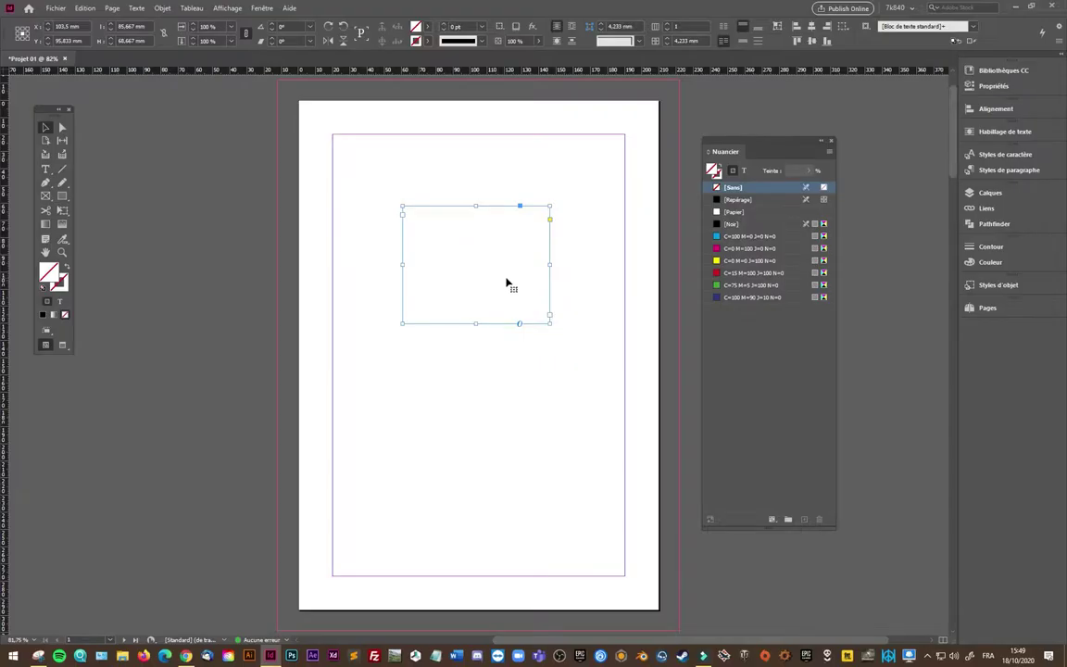
- Delete the empty frame and save a teal-green fill, C=76 M=0 J=65 N=0, as a swatch
key("Delete")
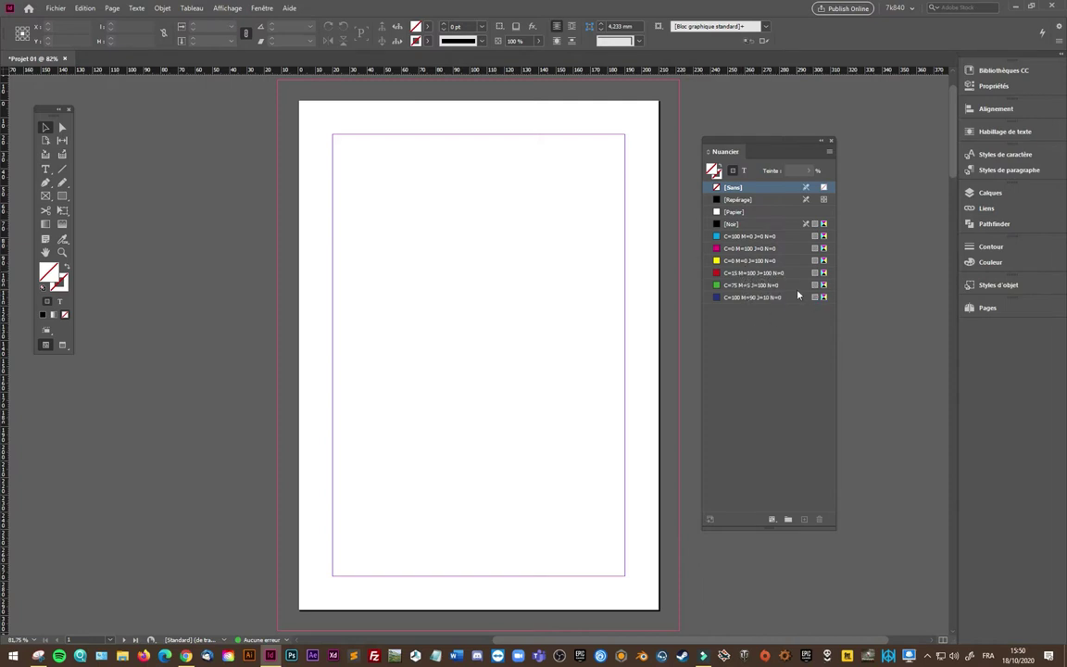
double_click(53, 271)
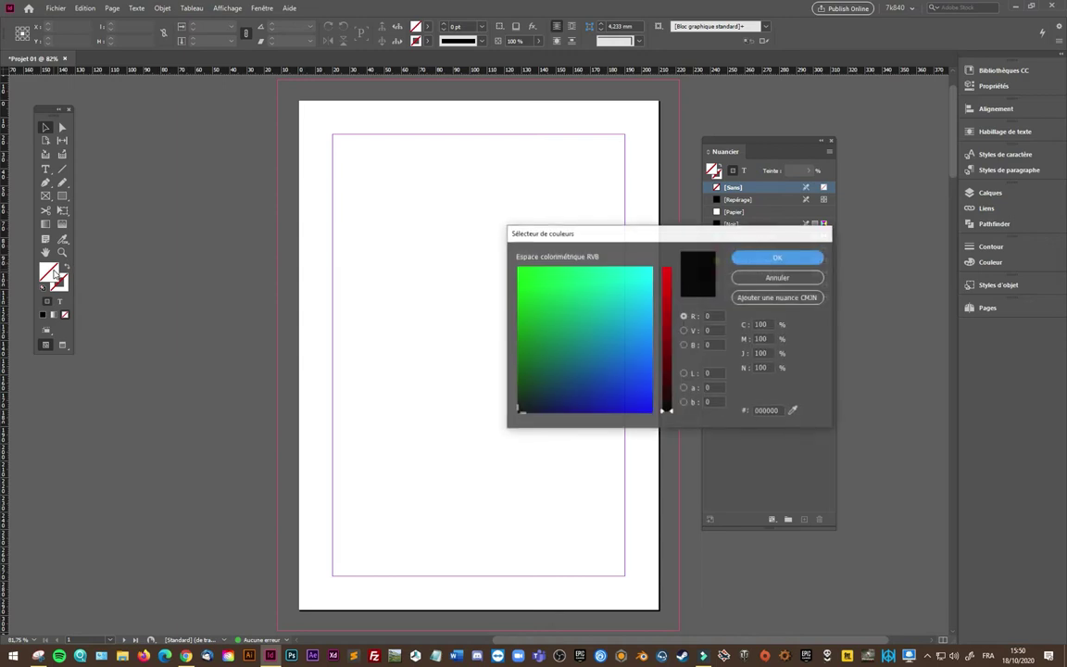
mouse_move(616, 297)
left_mouse_down()
mouse_move(630, 310)
mouse_move(582, 313)
left_mouse_up()
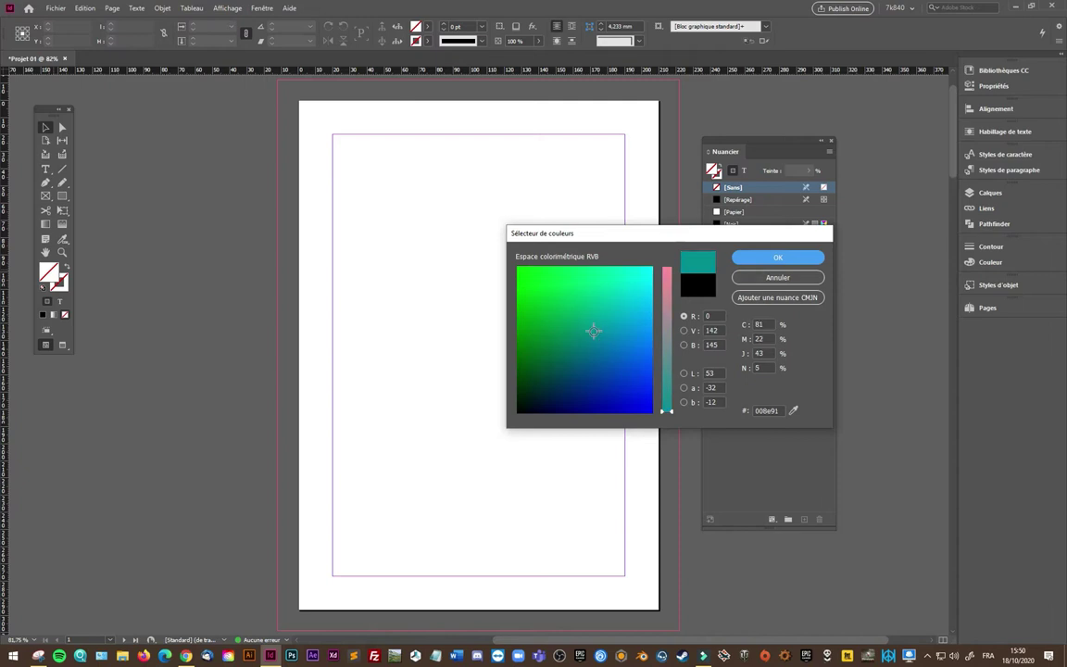
left_click(776, 257)
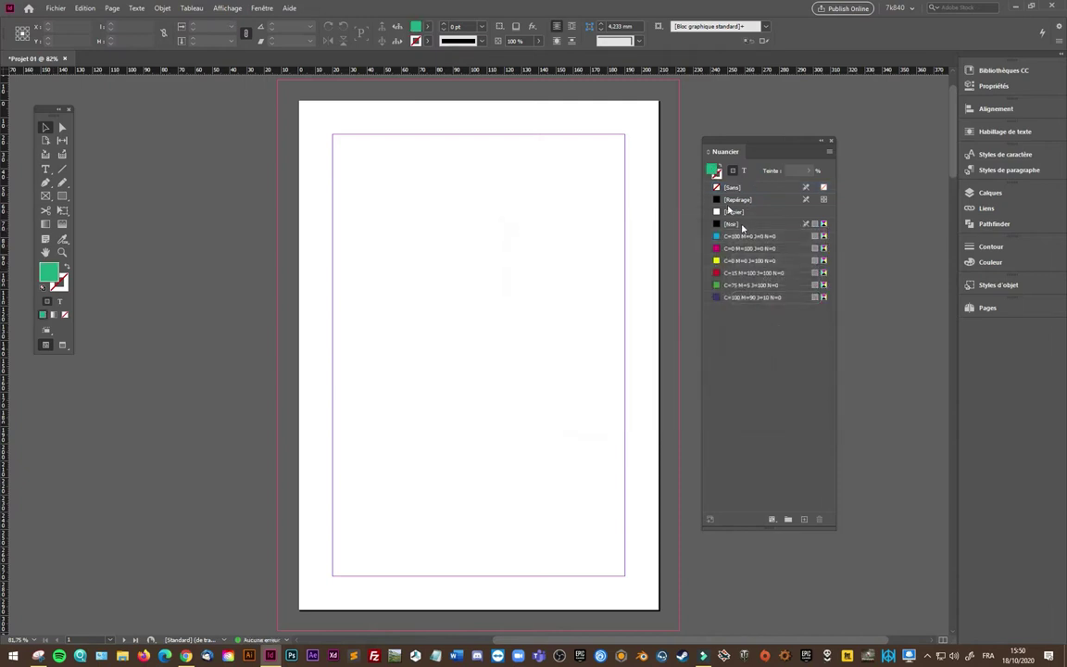
left_click(805, 522)
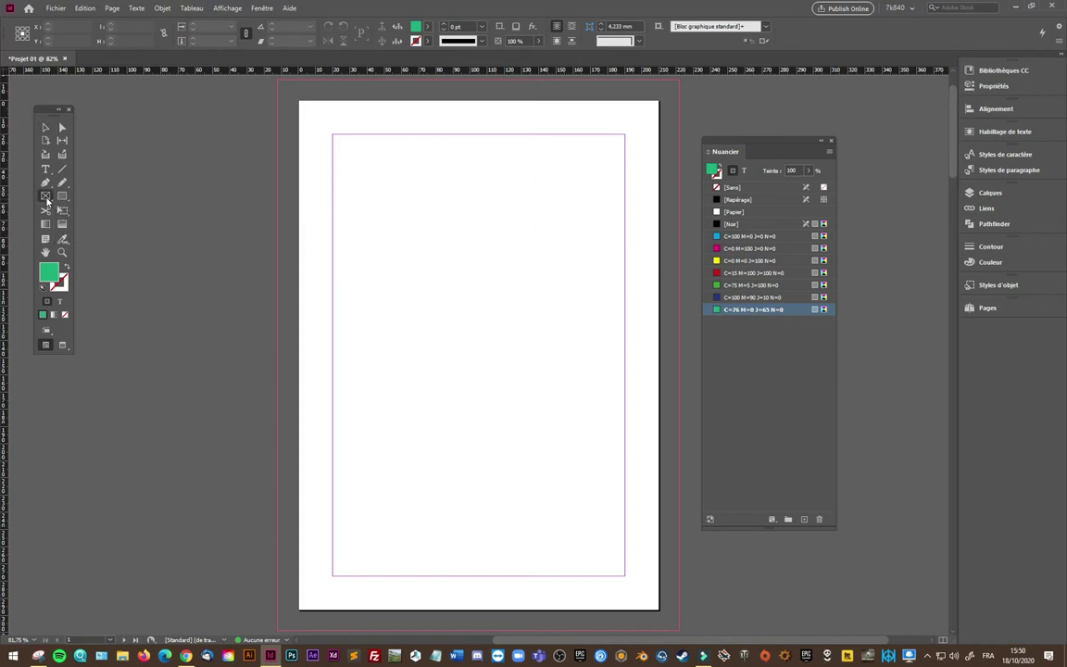
- Draw an upper-page frame and import image-02.jpg from D:\Tuto en ligne INDD BRASSART\Sources
left_click_drag(344, 193, 566, 362)
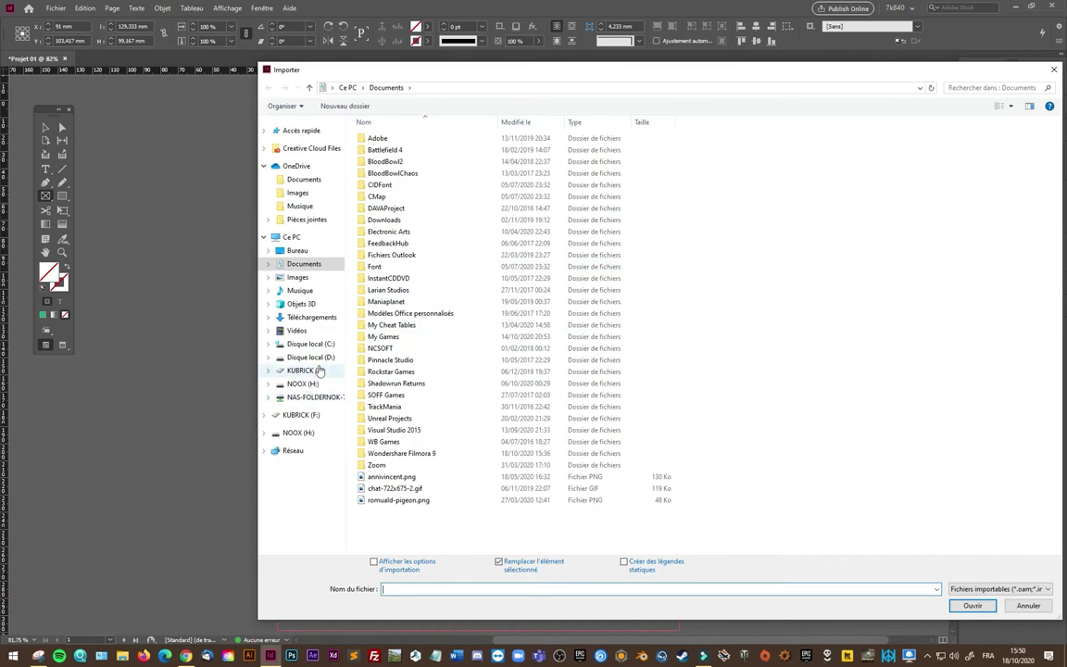
left_click(315, 357)
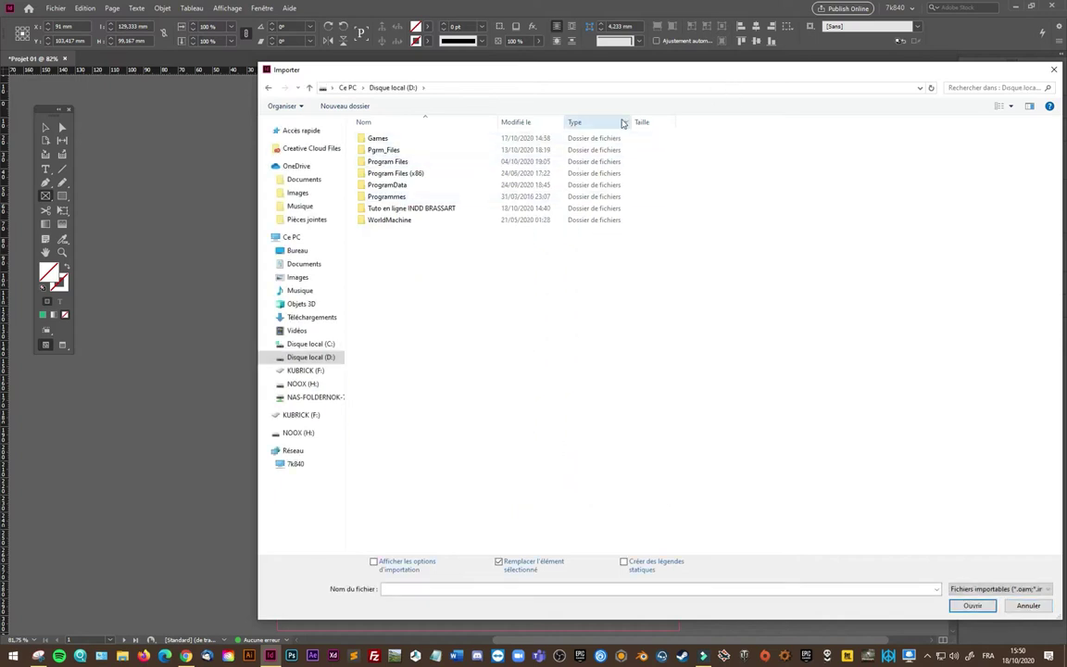
double_click(411, 208)
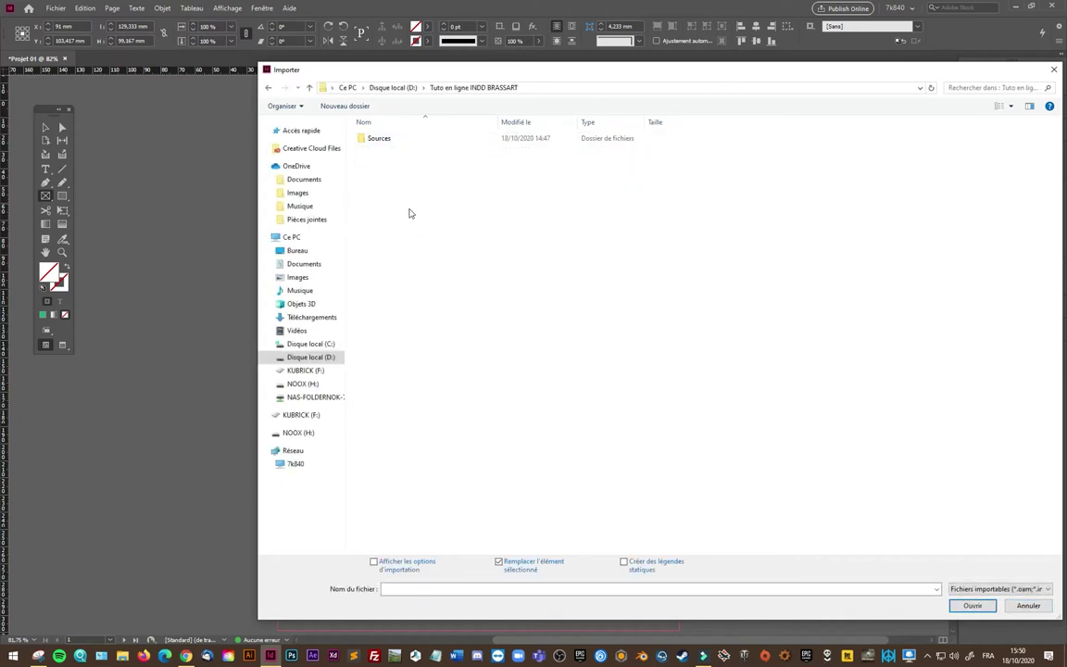
double_click(380, 140)
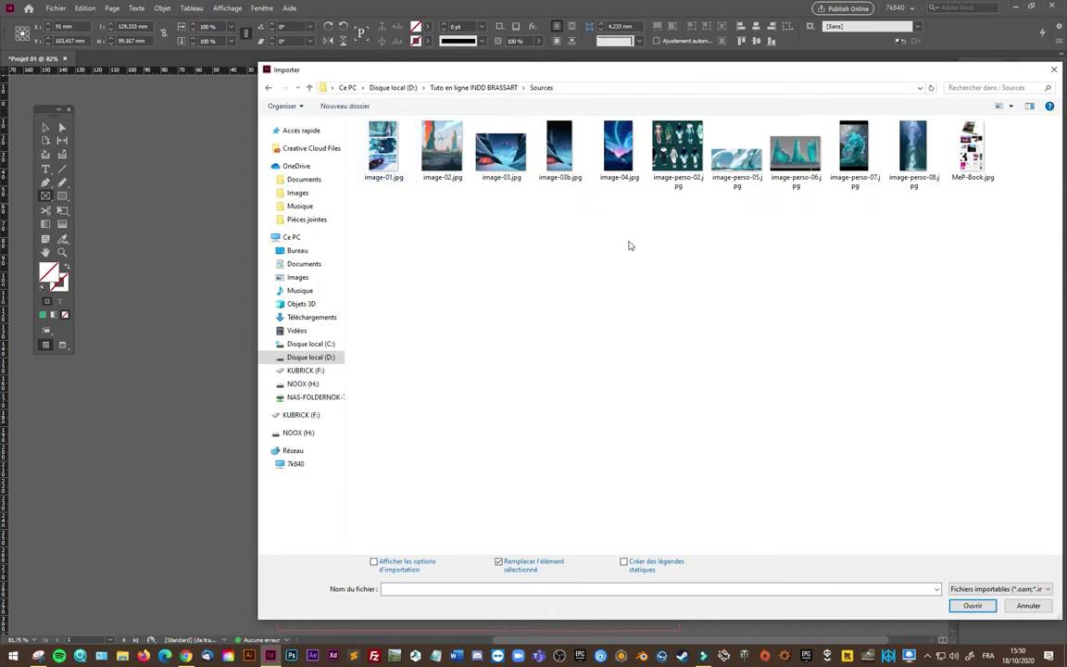
left_click(447, 152)
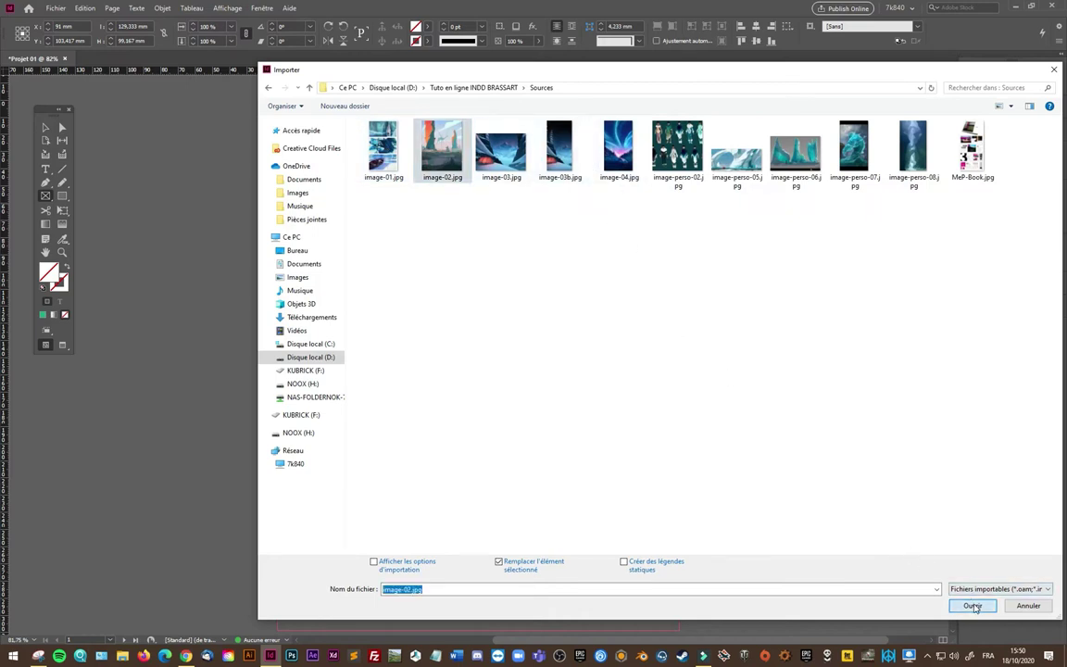
left_click(973, 608)
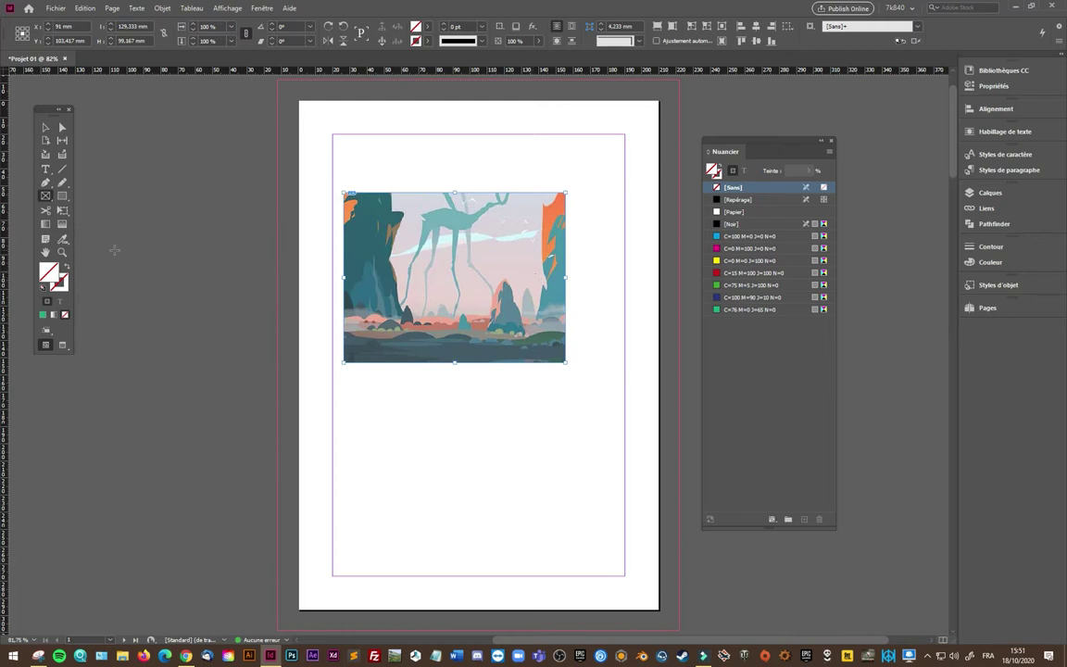
- Select the placed landscape image on the page
left_click(45, 169)
left_click(45, 129)
left_click(58, 11)
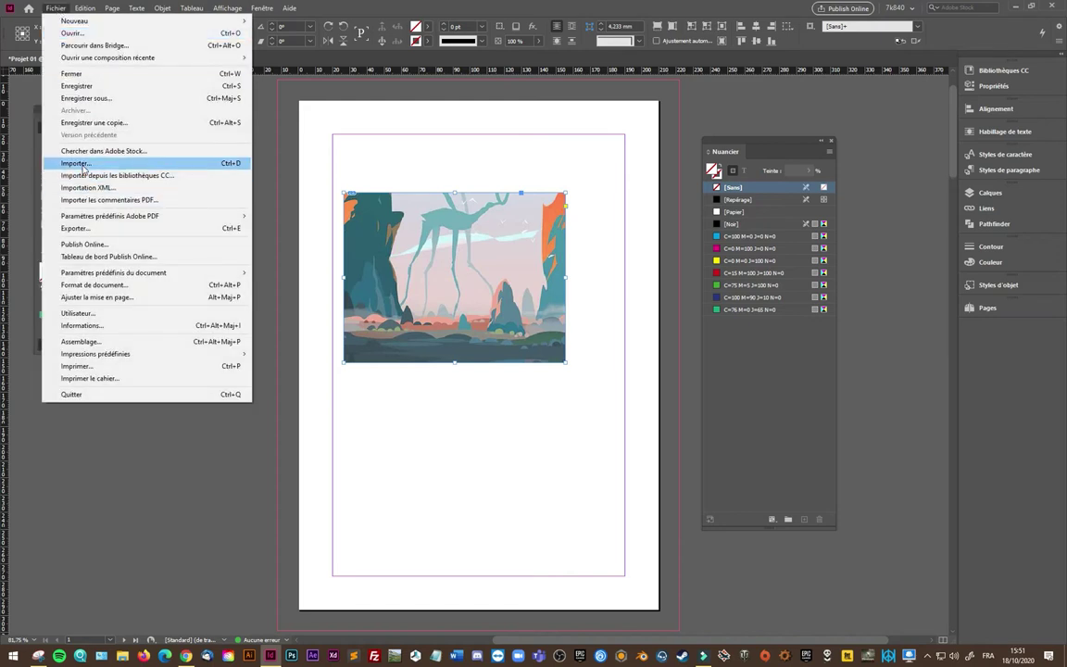
left_click(265, 155)
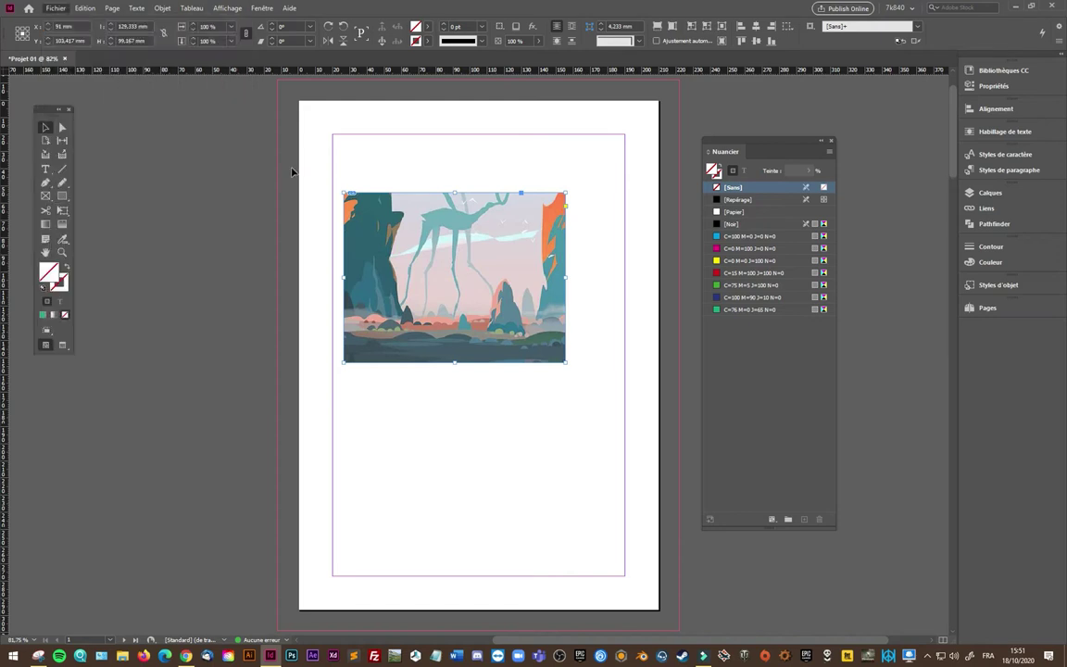
left_click(482, 292)
right_click(481, 289)
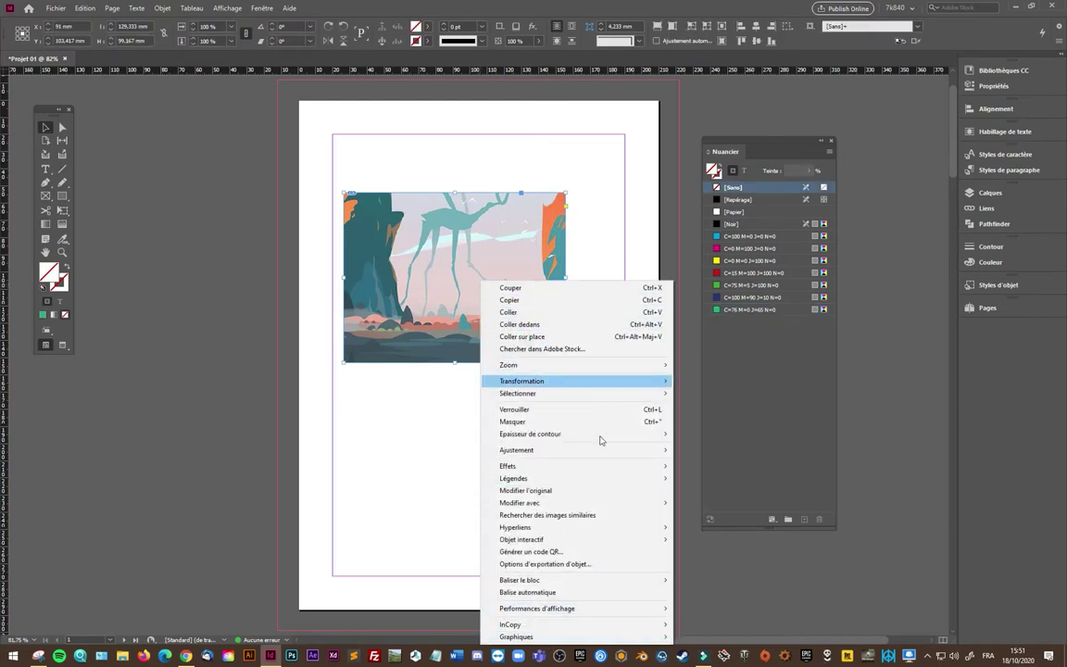
left_click(426, 430)
left_click(472, 339)
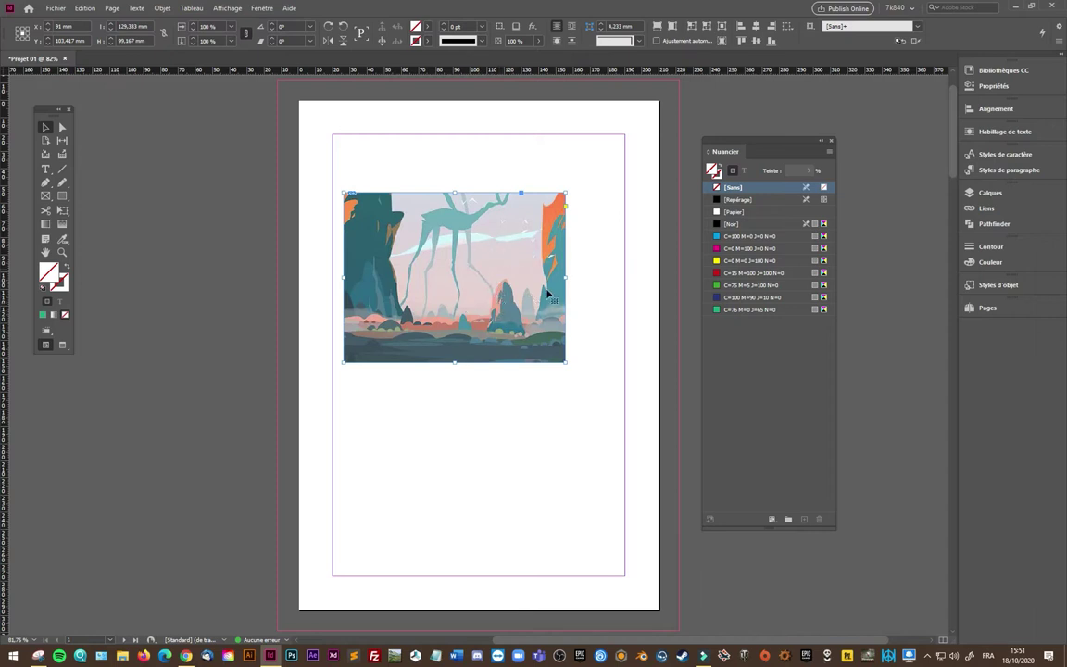
- Sample a colour theme from the image and add its five colours to the swatches
left_click(63, 239)
left_click(477, 254)
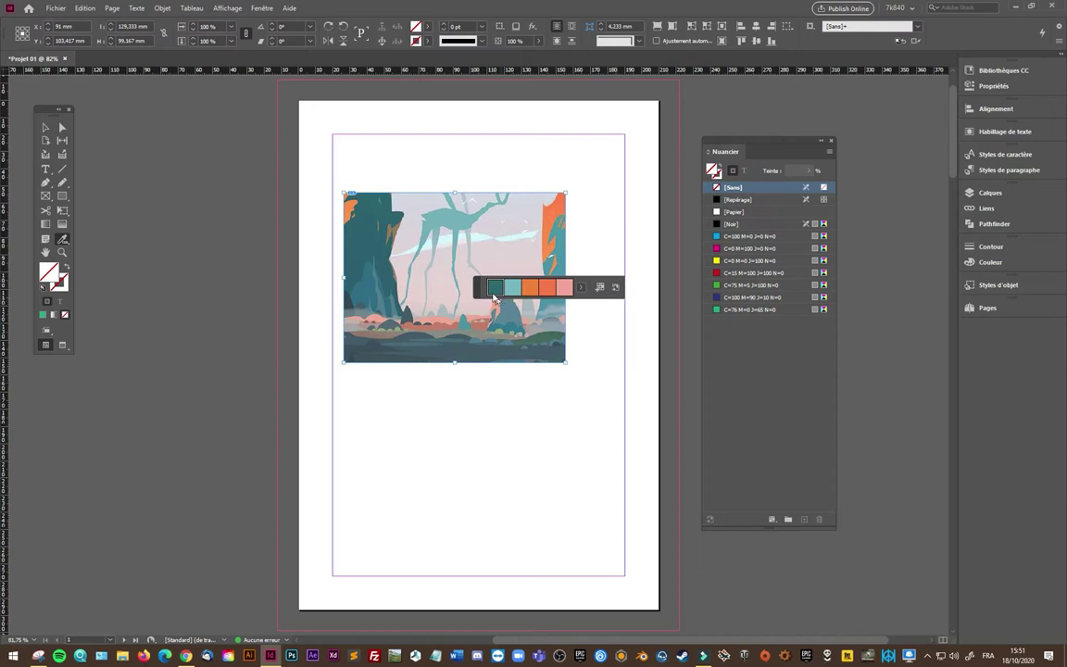
left_click(601, 288)
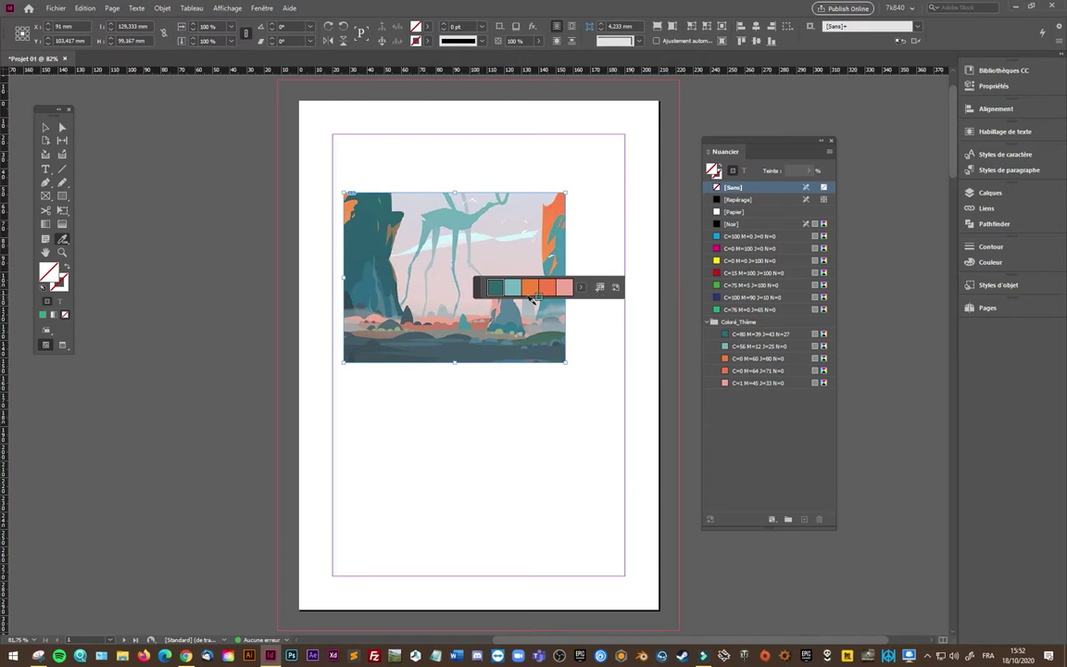
left_click(43, 129)
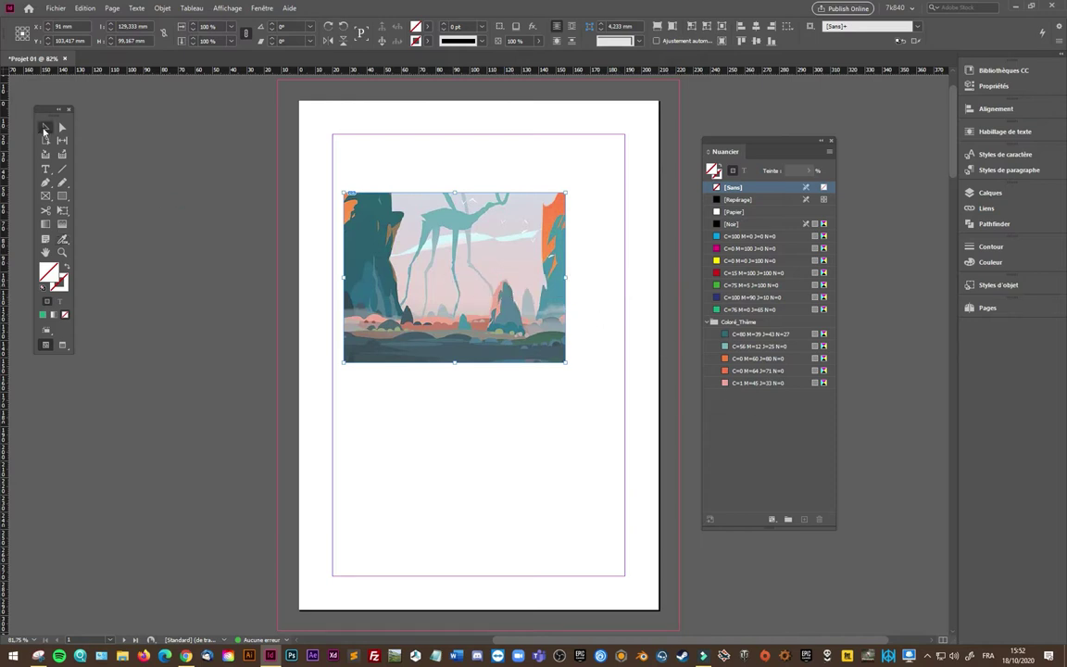
- Delete the image and make the dark teal C=80 M=39 J=43 N=27 swatch current
mouse_move(491, 276)
key("Delete")
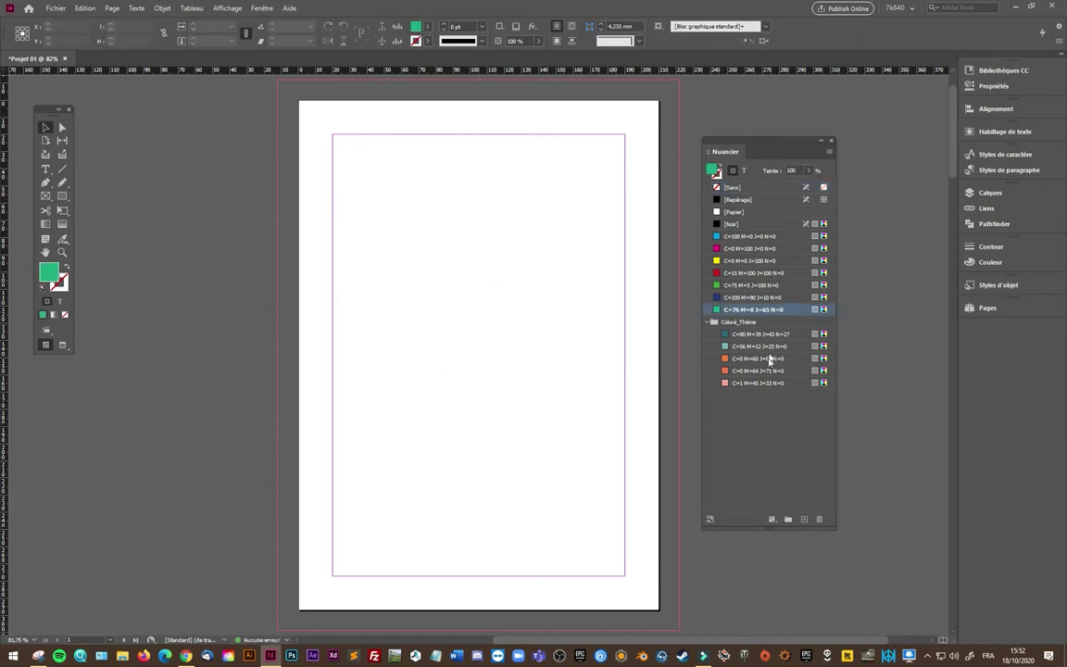
left_click(773, 335)
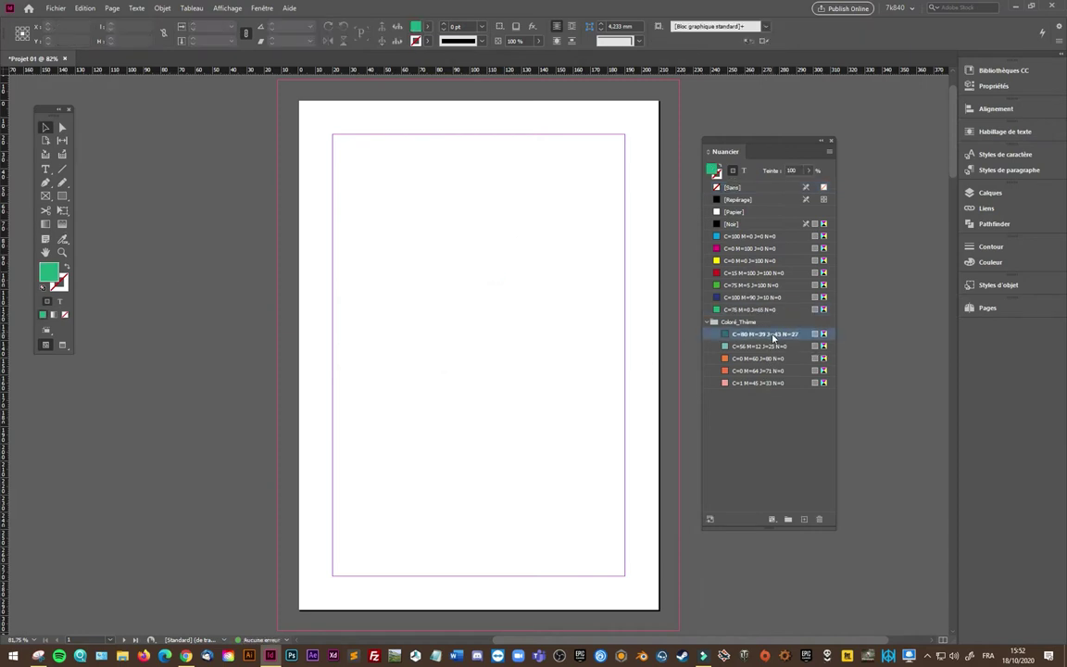
double_click(735, 335)
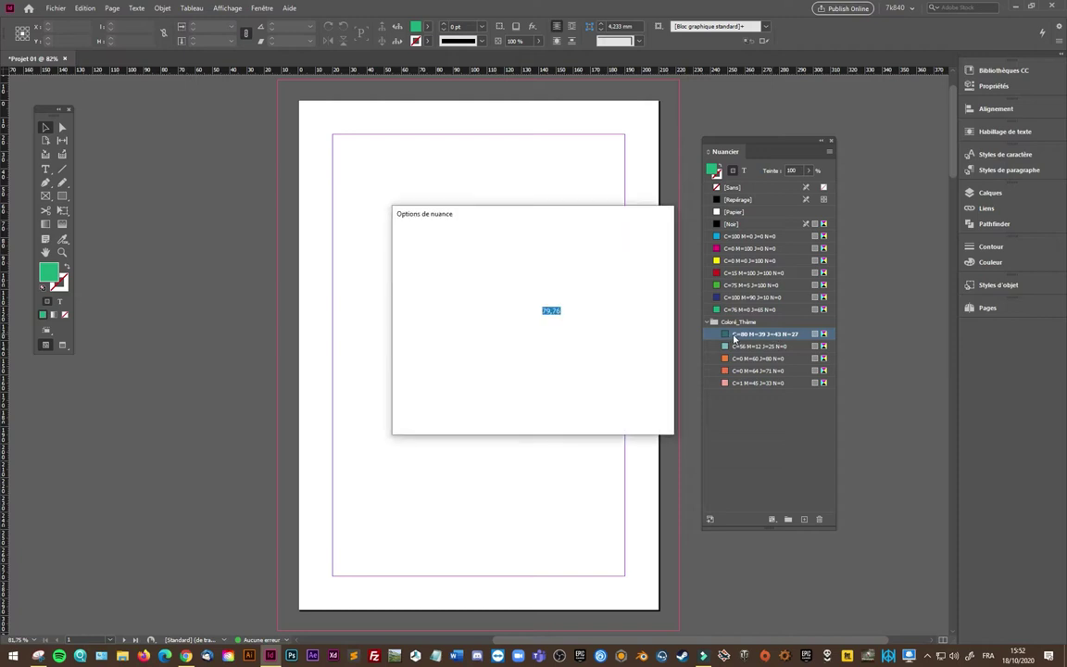
- Check the teal swatch's RGB values in Swatch Options, then cancel without changes
left_click_drag(588, 218, 444, 229)
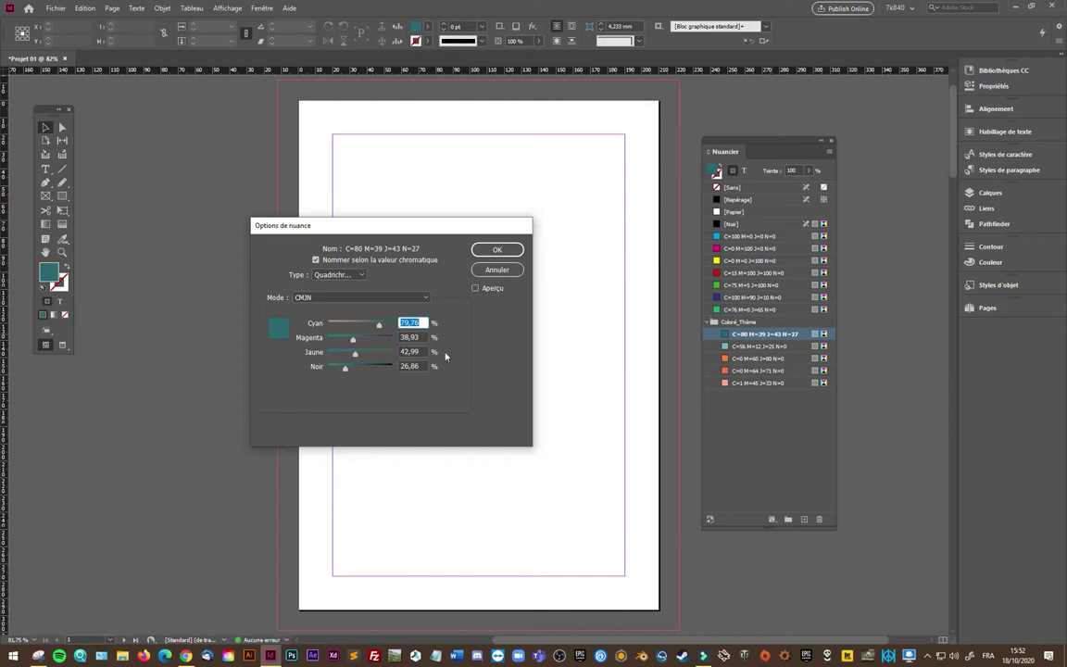
left_click(425, 300)
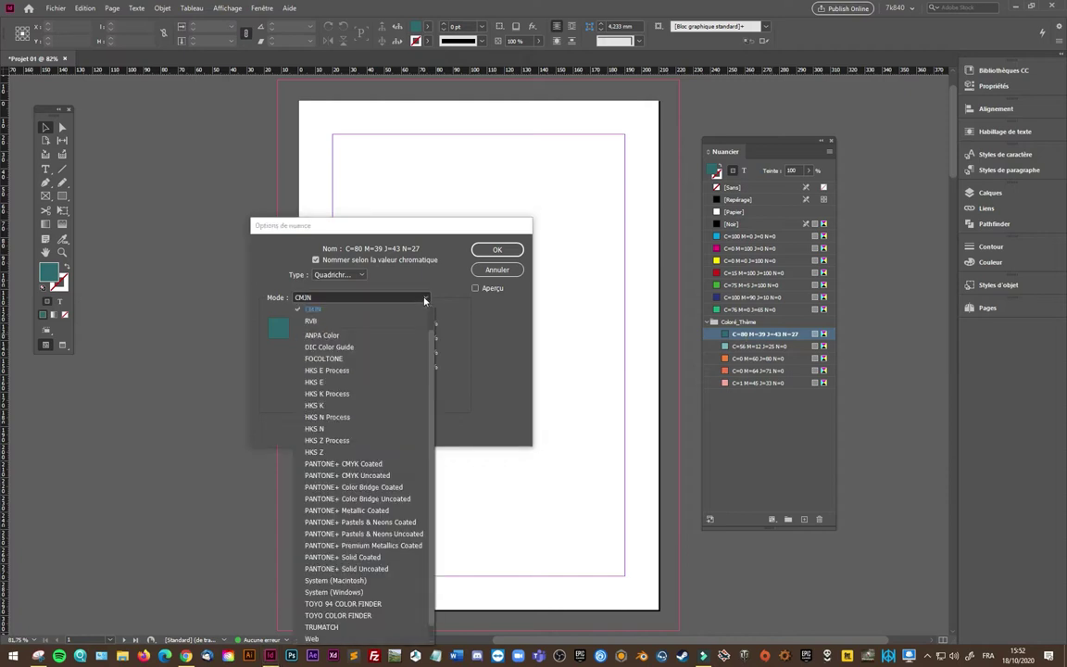
left_click(345, 324)
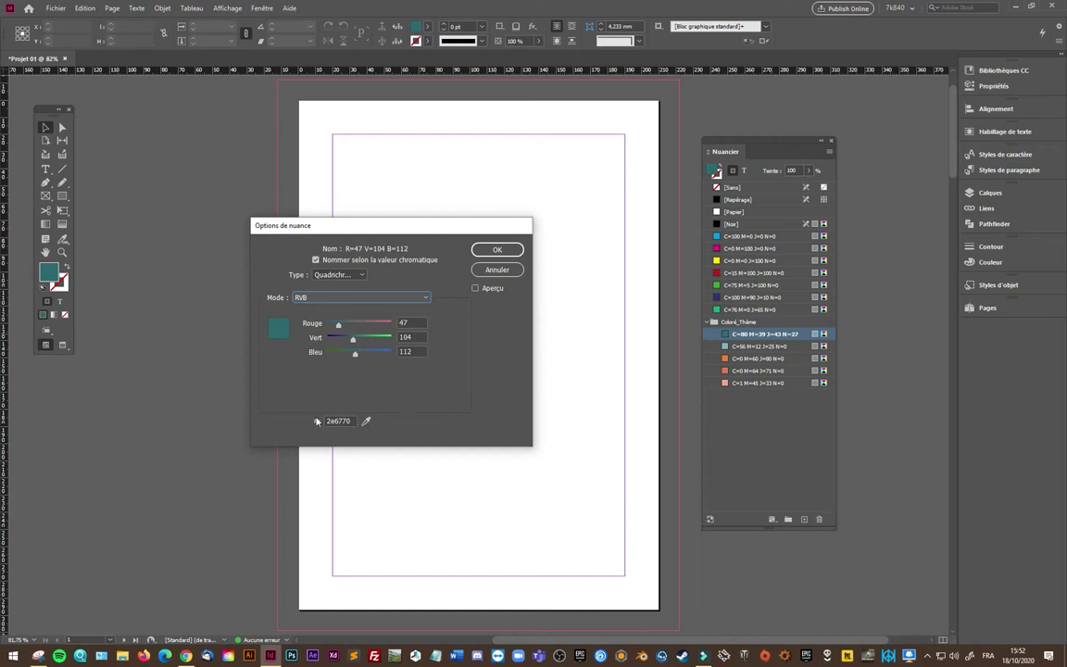
left_click(426, 297)
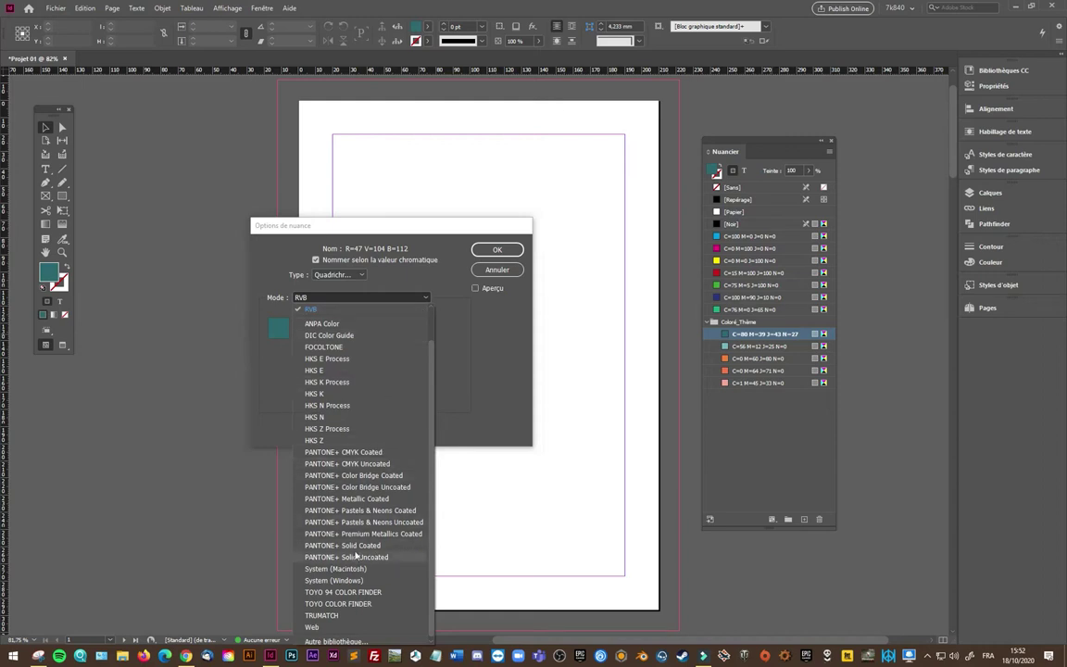
left_click(493, 305)
left_click(497, 270)
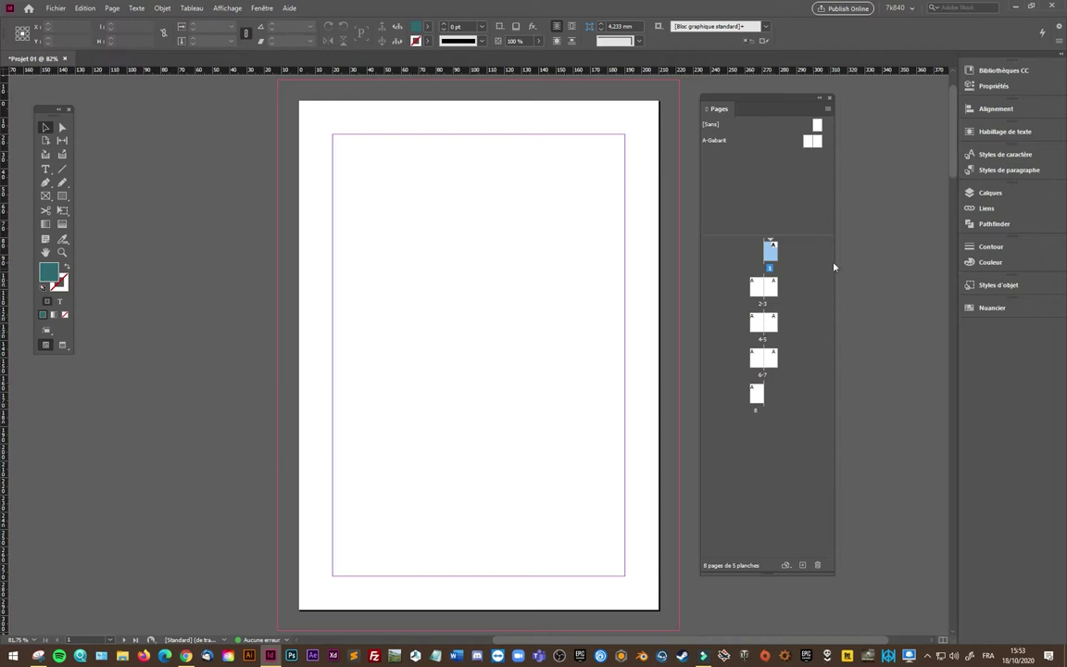
- Scroll through all document spreads, then open the A-Gabarit master for editing
scroll(519, 314, "down", 2)
scroll(453, 343, "down", 3)
scroll(370, 341, "down", 1)
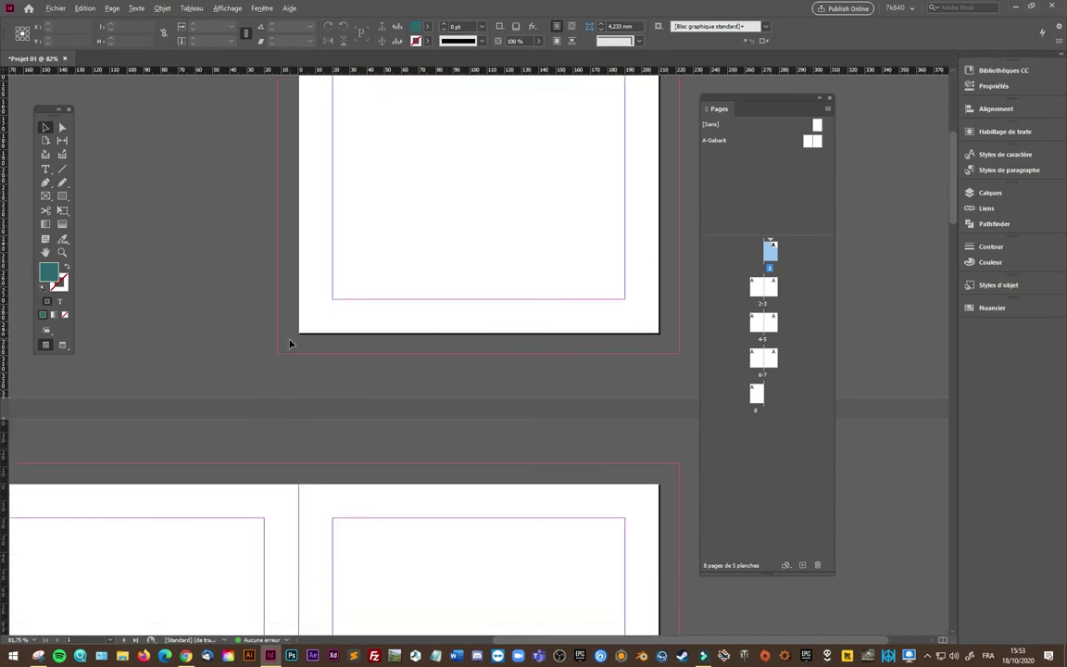
scroll(291, 342, "down", 1)
scroll(291, 347, "down", 3)
scroll(360, 339, "down", 3)
scroll(366, 338, "down", 3)
scroll(385, 337, "up", 3)
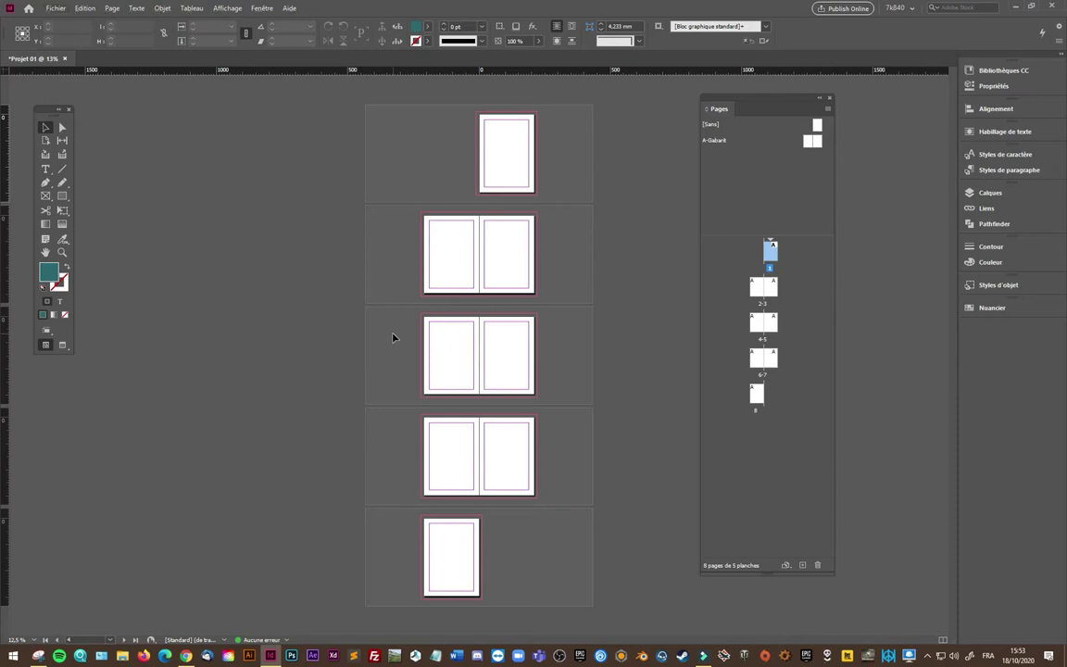
scroll(392, 338, "up", 2)
scroll(393, 338, "down", 2)
scroll(393, 338, "down", 2)
scroll(393, 339, "up", 1)
scroll(393, 339, "up", 1)
scroll(393, 339, "up", 1)
scroll(393, 339, "up", 1)
scroll(393, 339, "down", 1)
scroll(392, 339, "down", 1)
scroll(392, 339, "up", 1)
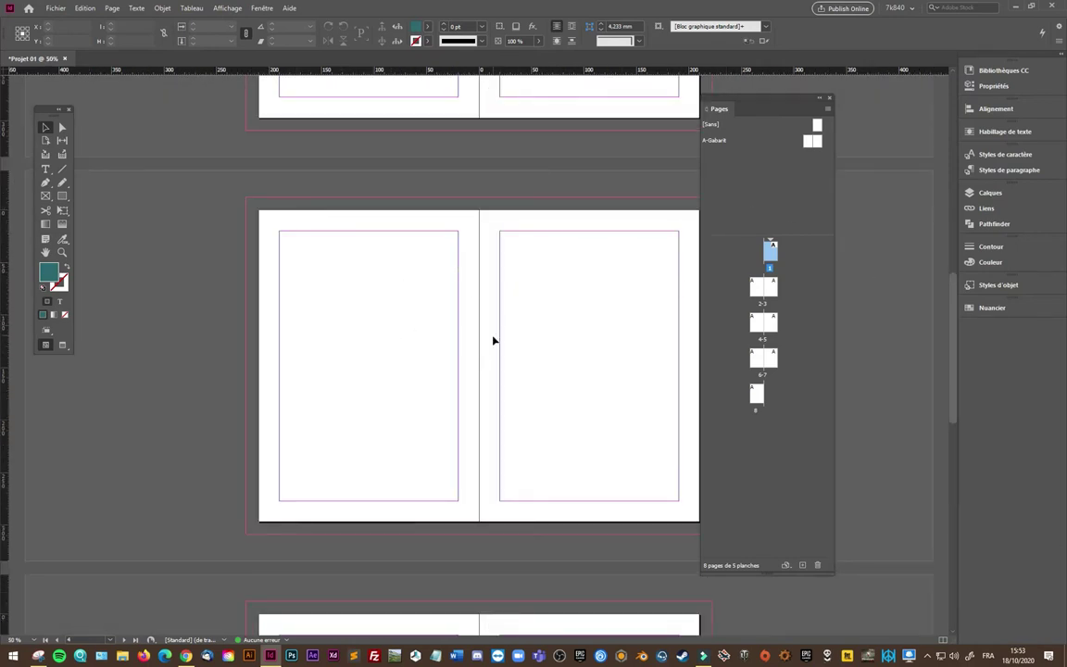
scroll(493, 341, "down", 1)
scroll(493, 341, "down", 2)
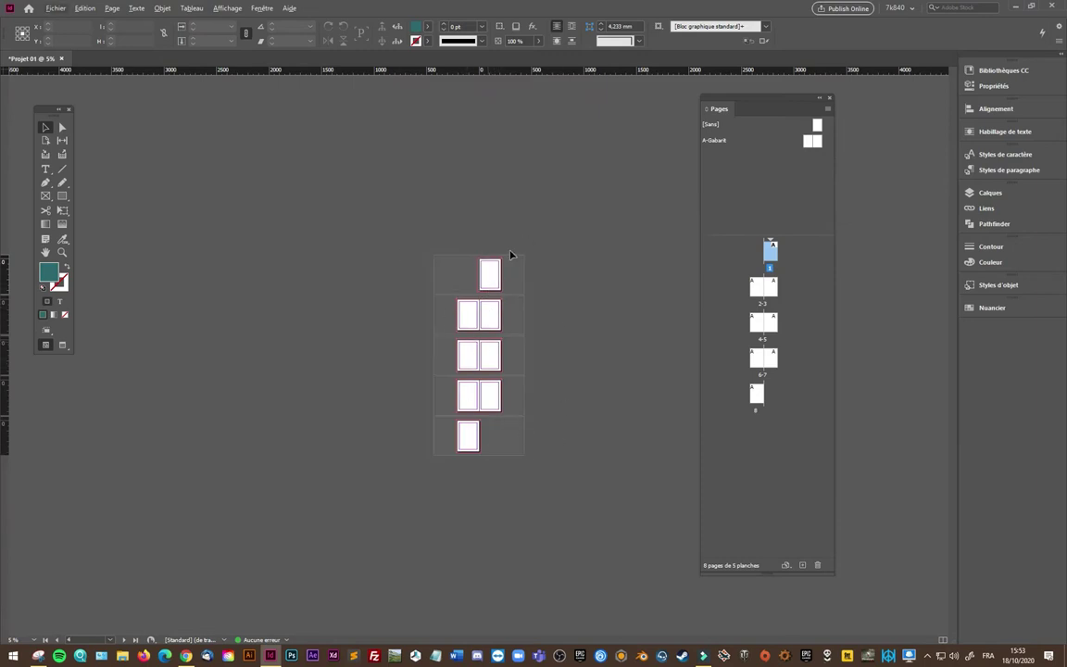
scroll(495, 272, "up", 2)
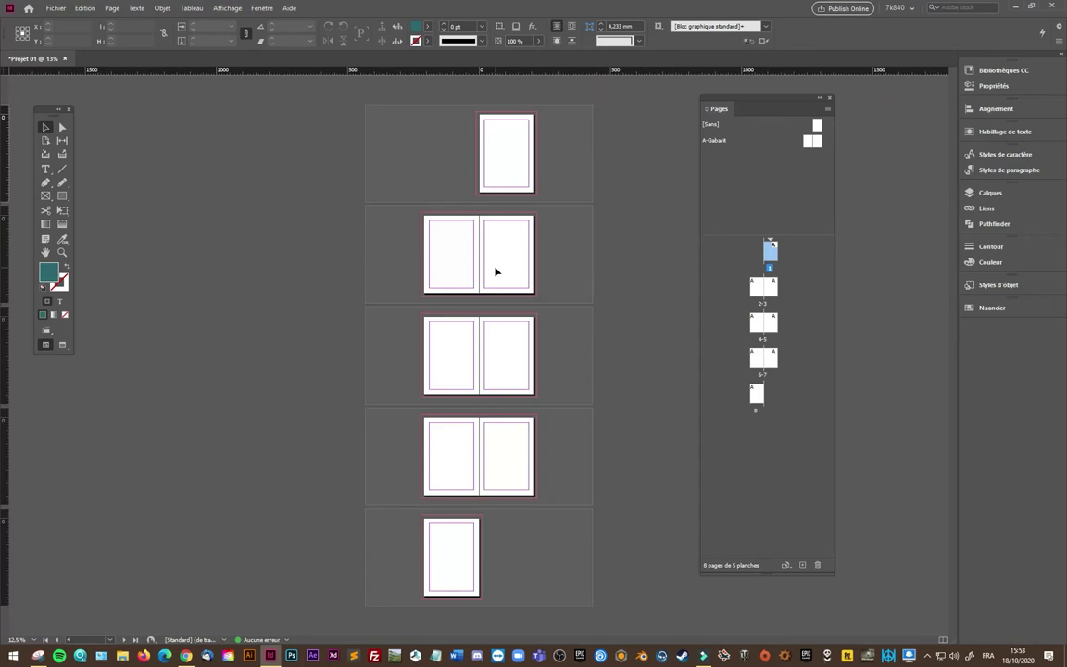
scroll(490, 242, "up", 1)
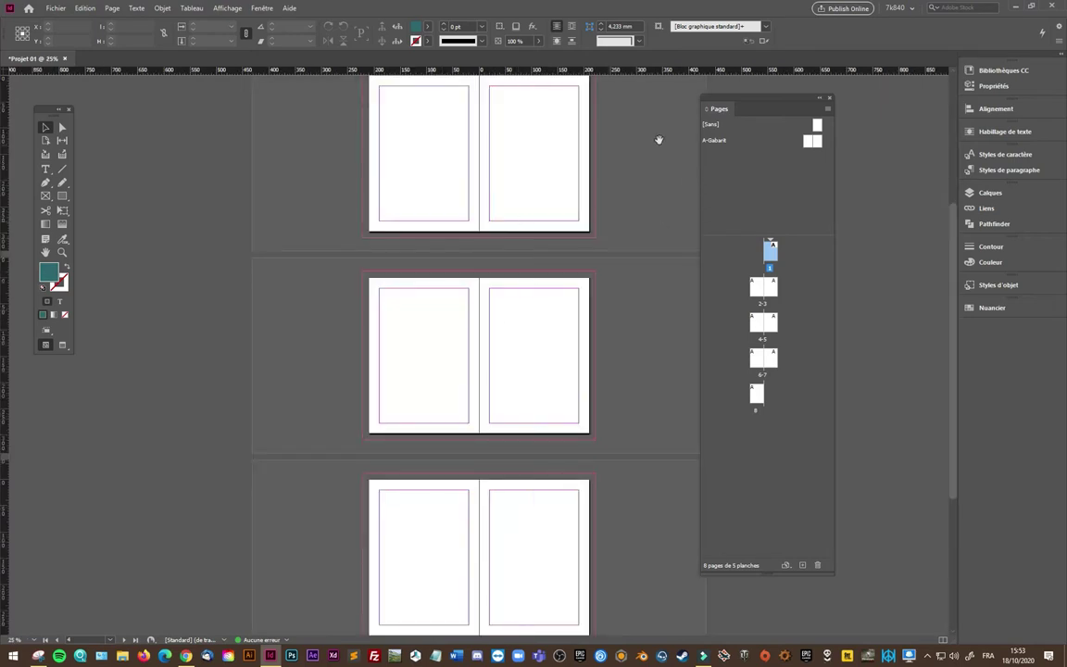
scroll(663, 248, "up", 4)
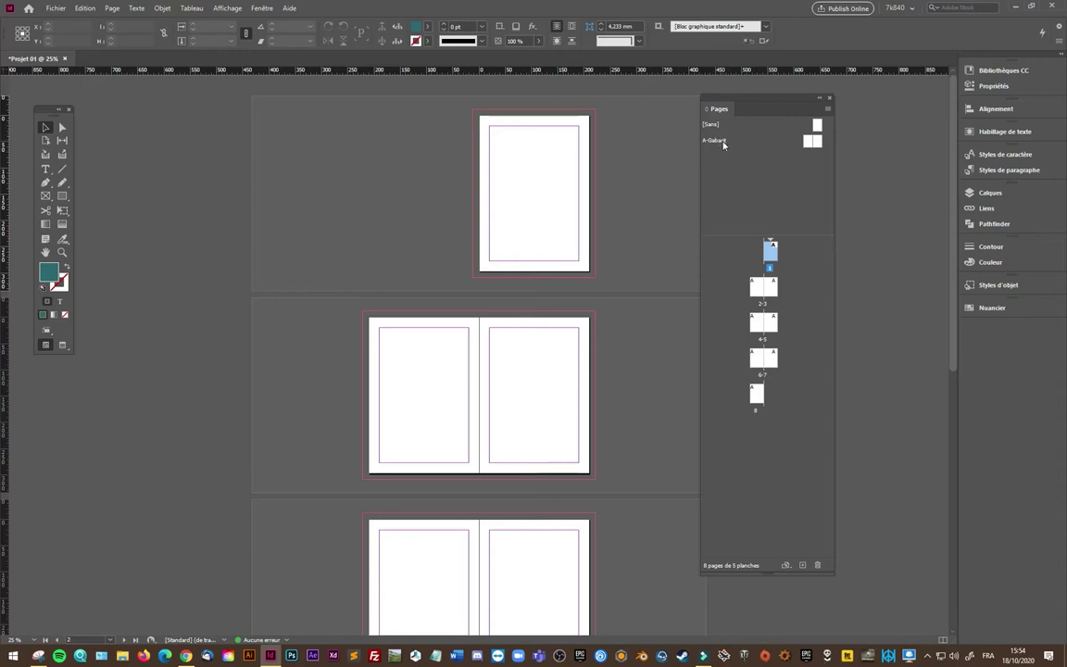
double_click(722, 141)
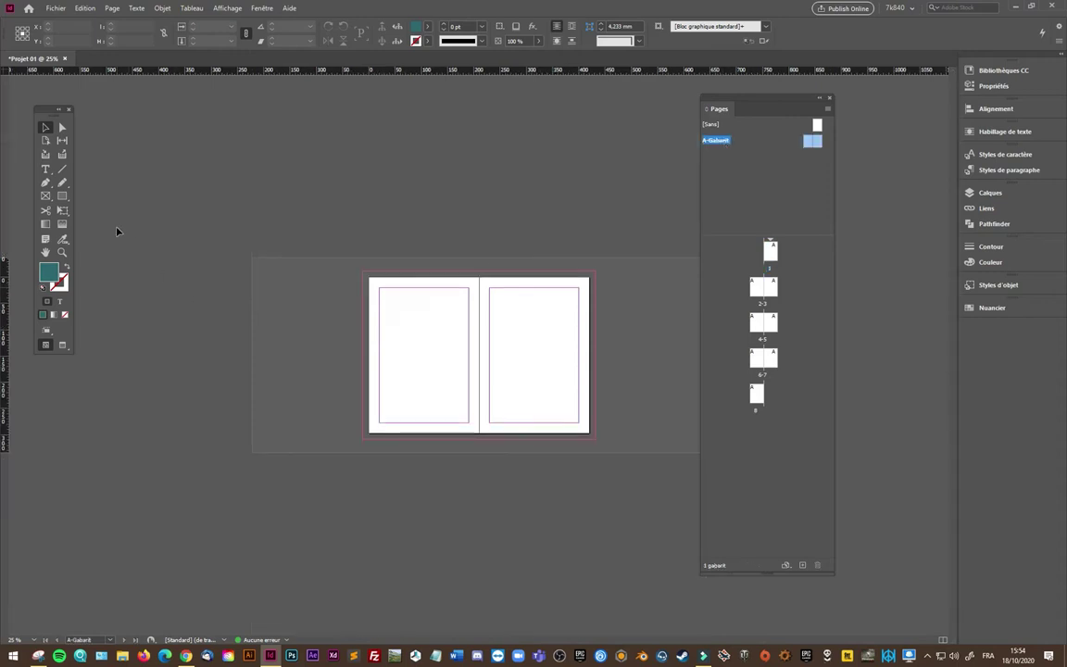
left_click(61, 195)
- Draw a teal 20 mm square at the master spread's top-left corner
left_click_drag(378, 289, 370, 279)
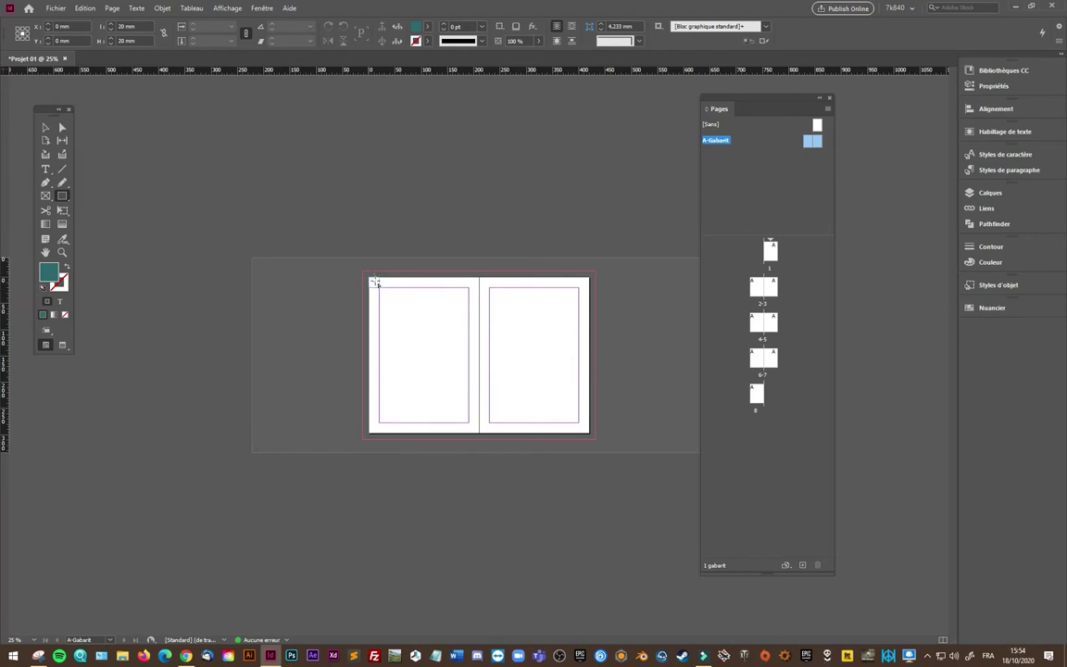
key("ctrl+1")
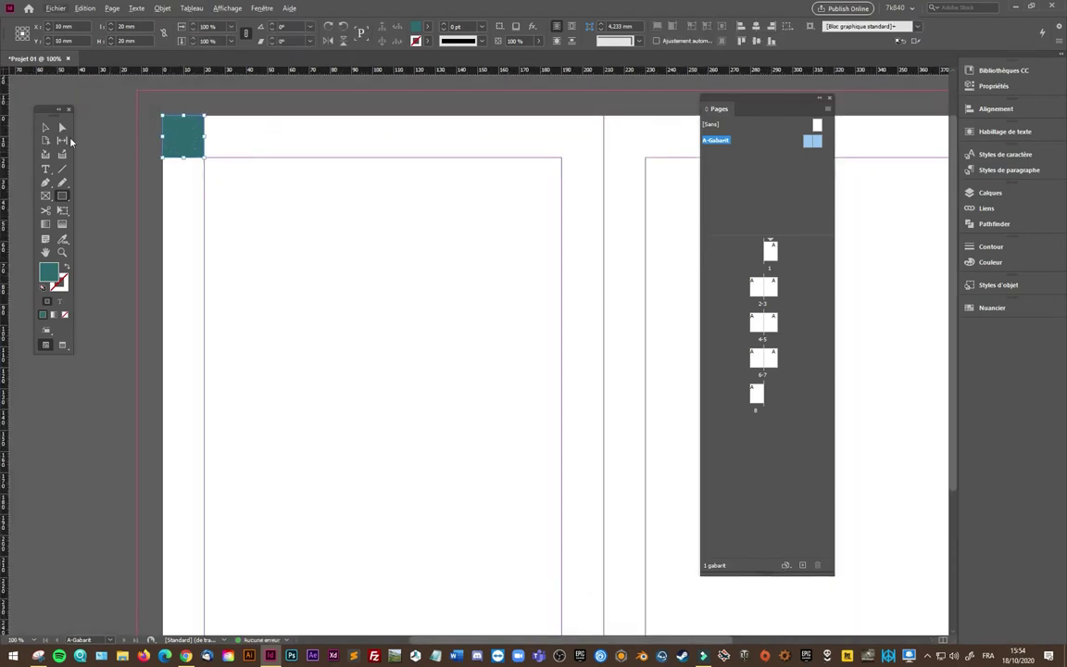
left_click(47, 129)
key("ctrl+minus")
key("ctrl+minus")
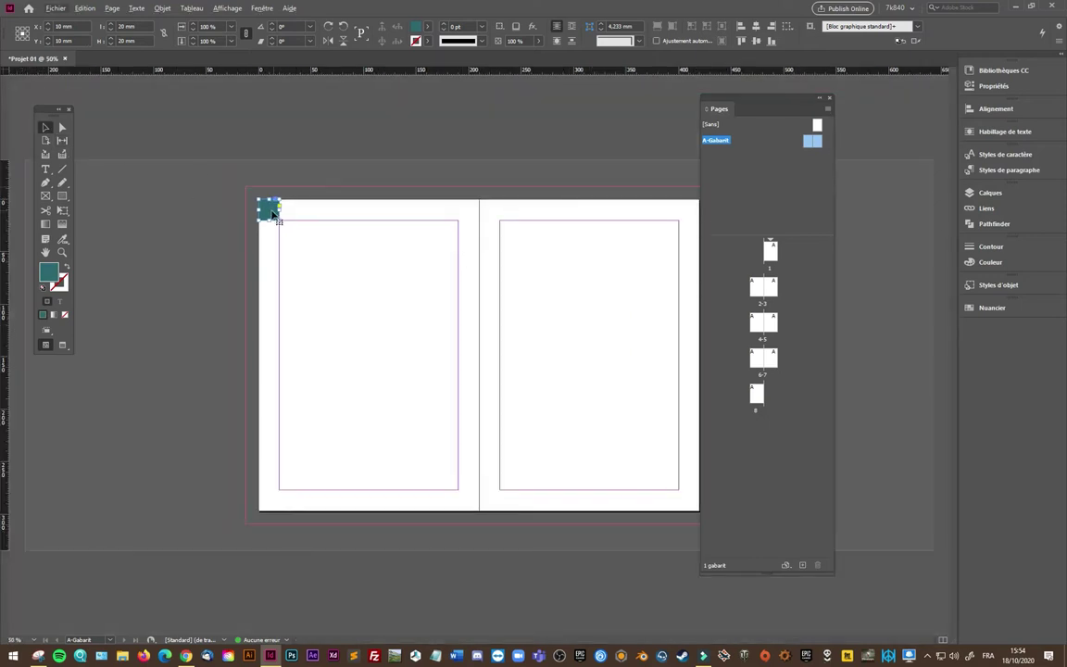
- Copy the square to the master's top-right corner and review it on spread 2-3
left_click_drag(271, 213, 690, 215)
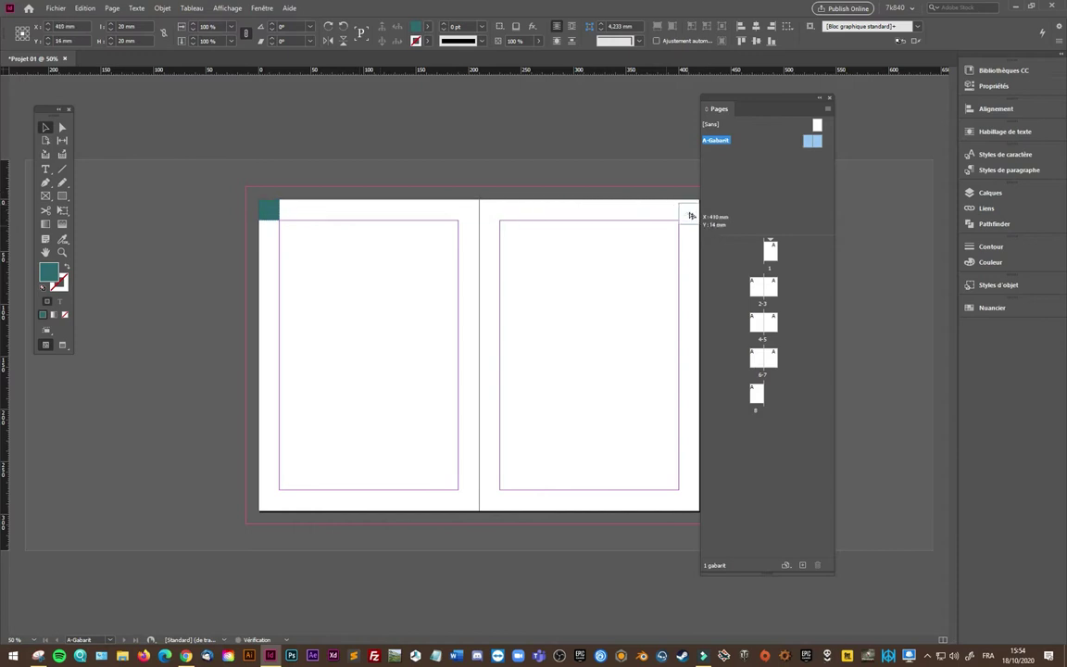
left_click_drag(690, 216, 690, 213)
double_click(757, 287)
scroll(385, 278, "down", 3)
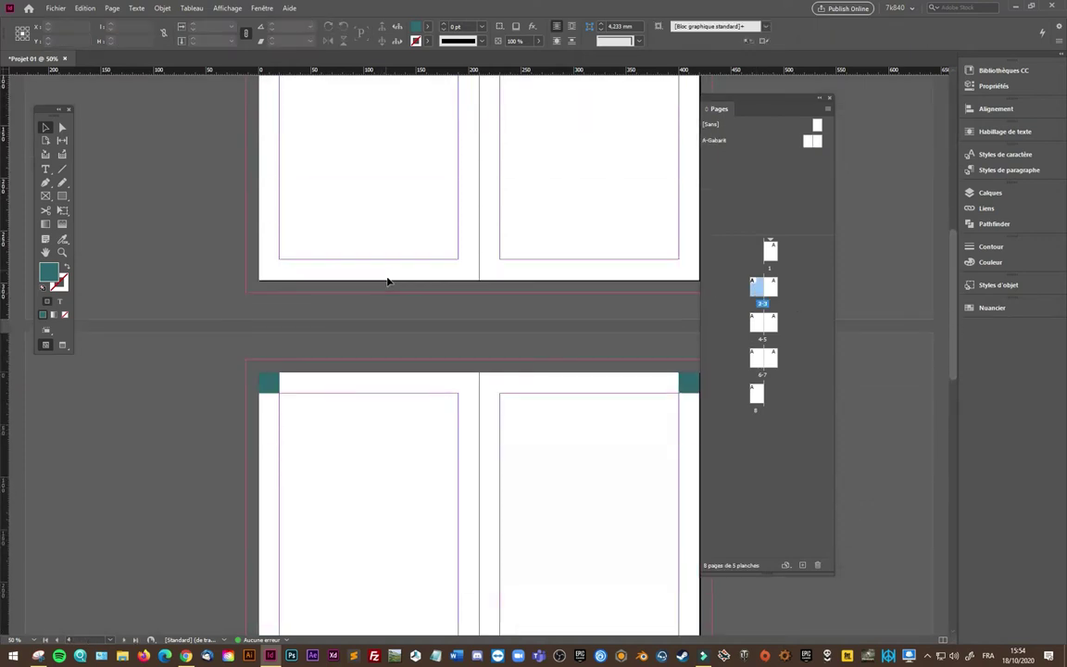
scroll(386, 290, "up", 5)
scroll(388, 297, "up", 3)
scroll(388, 297, "down", 3)
scroll(388, 297, "down", 1)
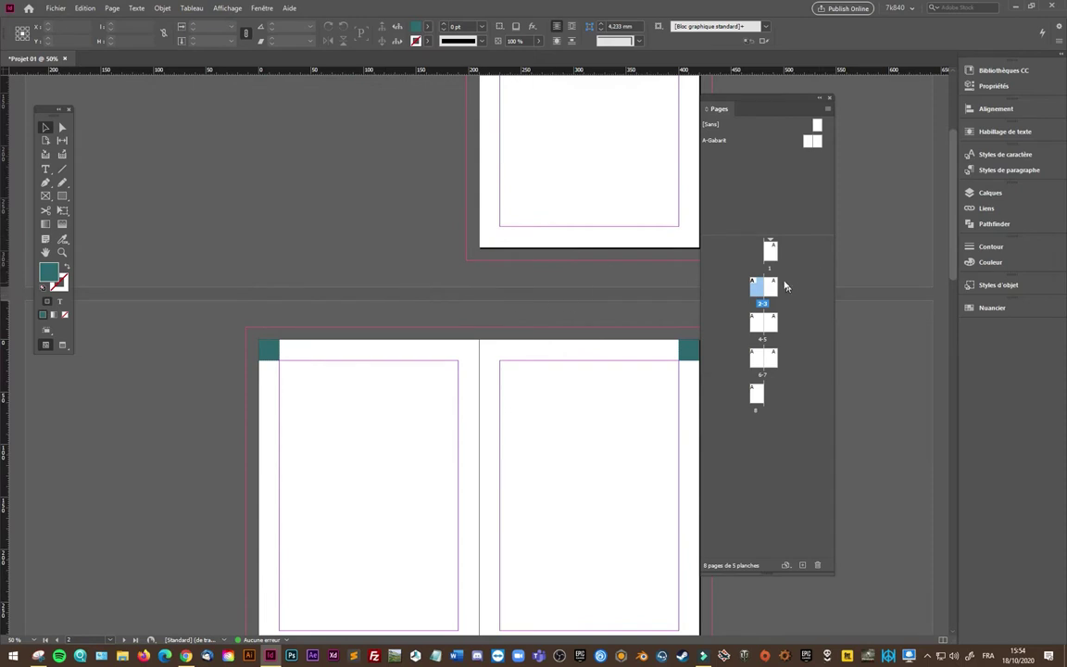
scroll(442, 370, "down", 1)
scroll(443, 370, "down", 2)
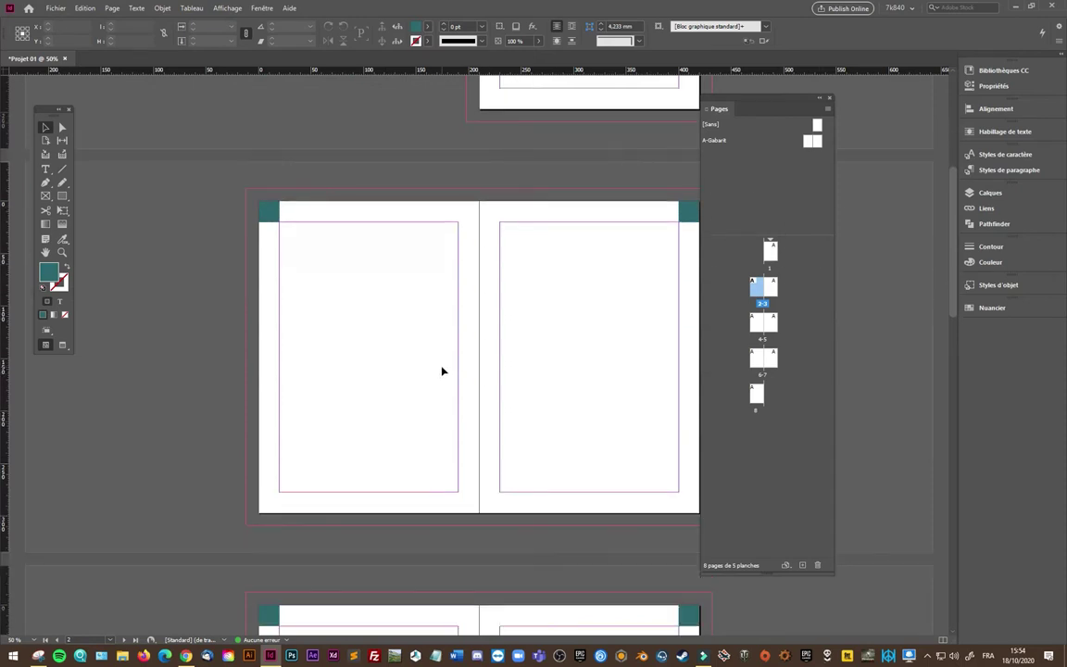
scroll(442, 370, "up", 2)
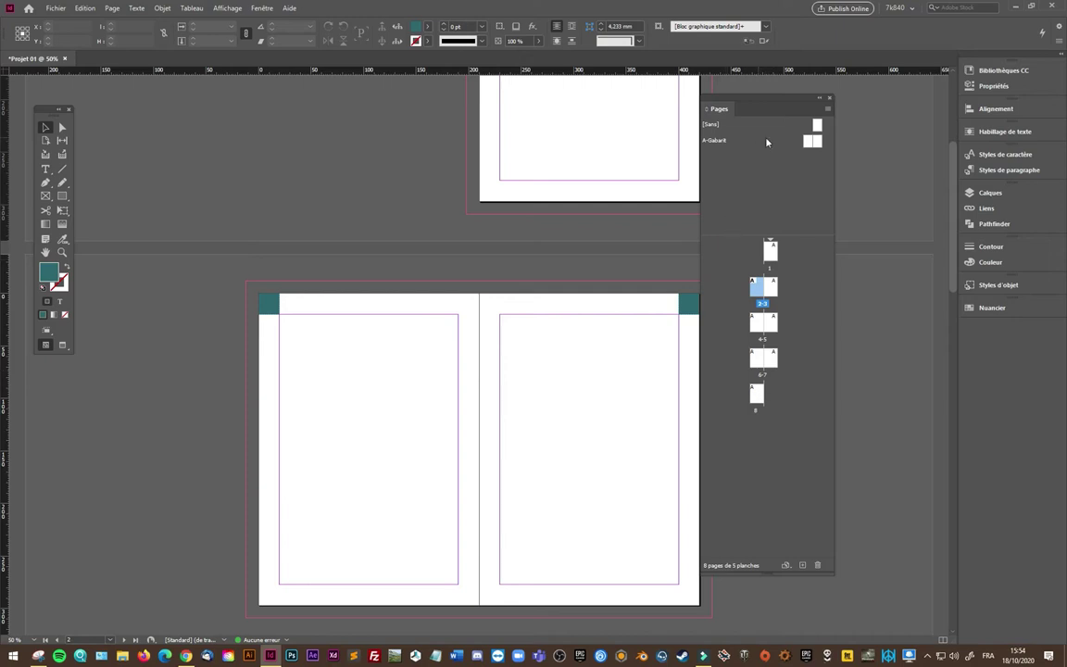
- Create a new master, B-Gabarit, with default settings
right_click(749, 190)
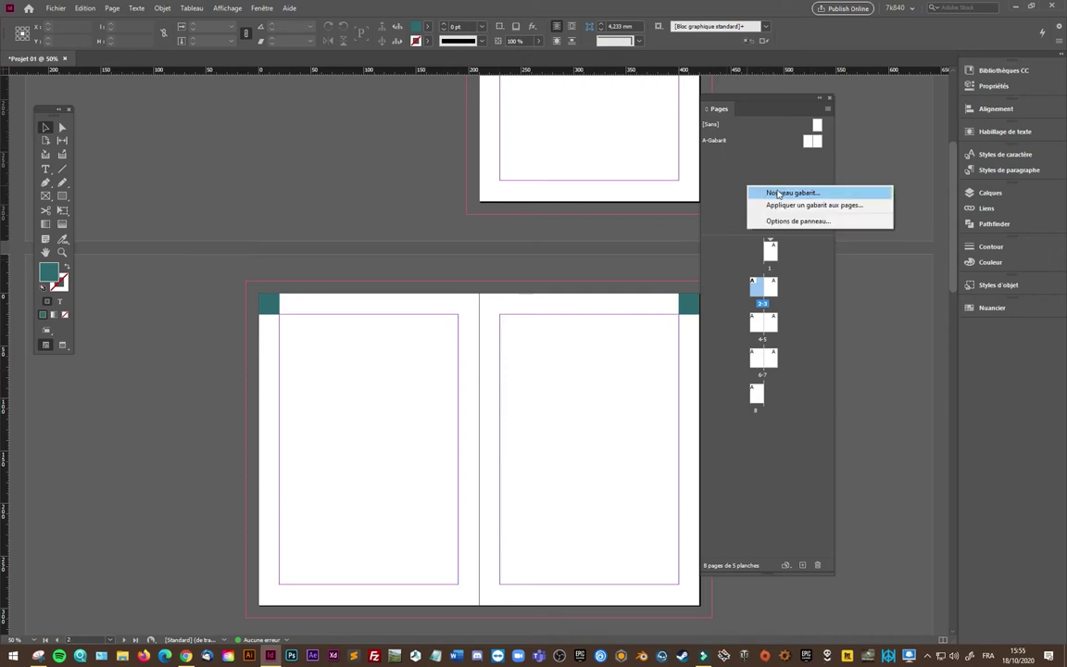
left_click(768, 193)
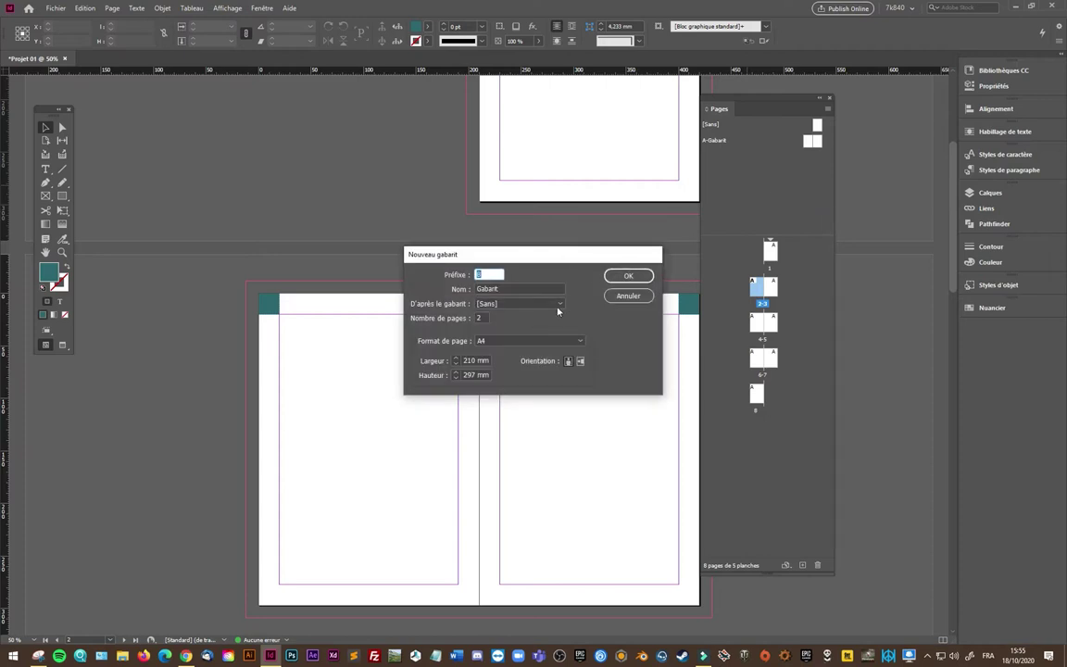
left_click(644, 278)
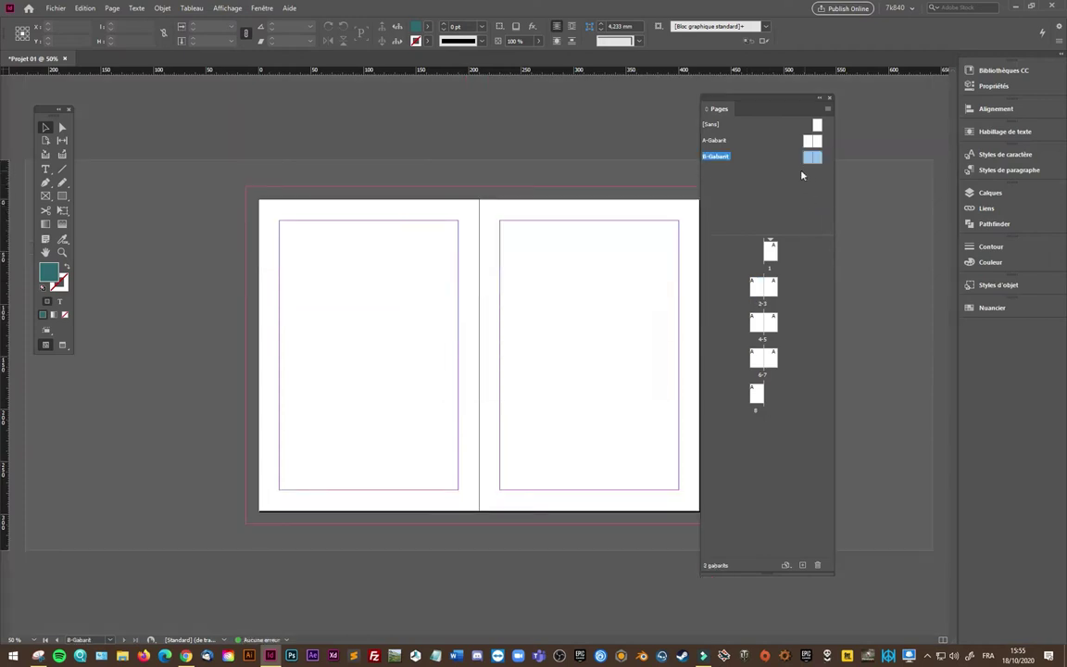
- Draw a teal rectangle across the spine at the bottom edge of the spread
left_click(50, 199)
left_click_drag(458, 489, 480, 509)
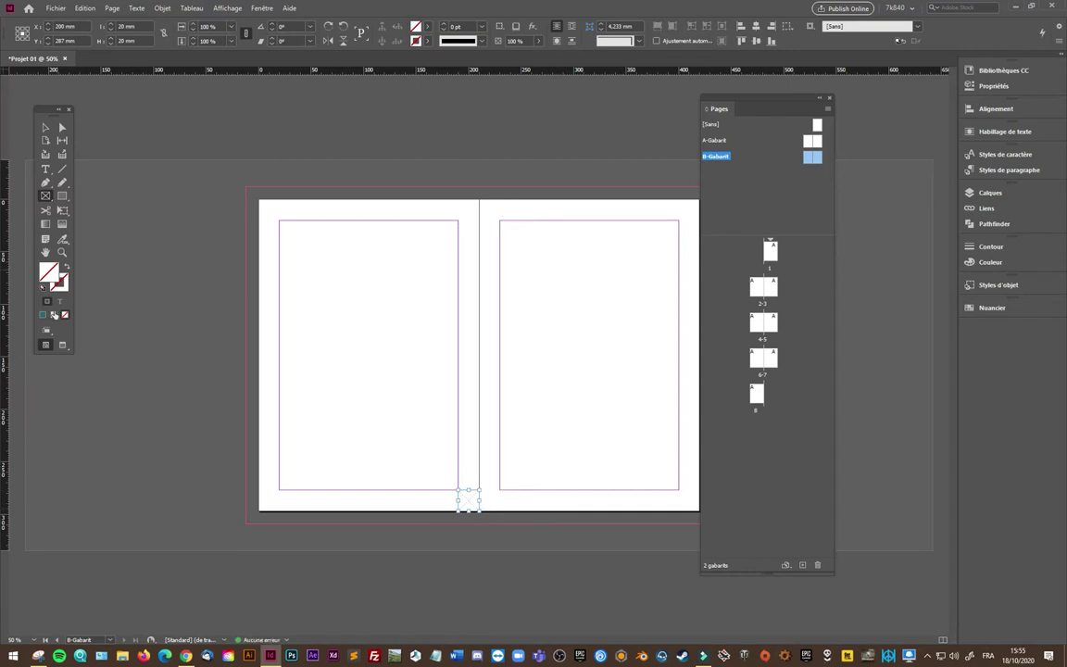
left_click(43, 315)
left_click(45, 127)
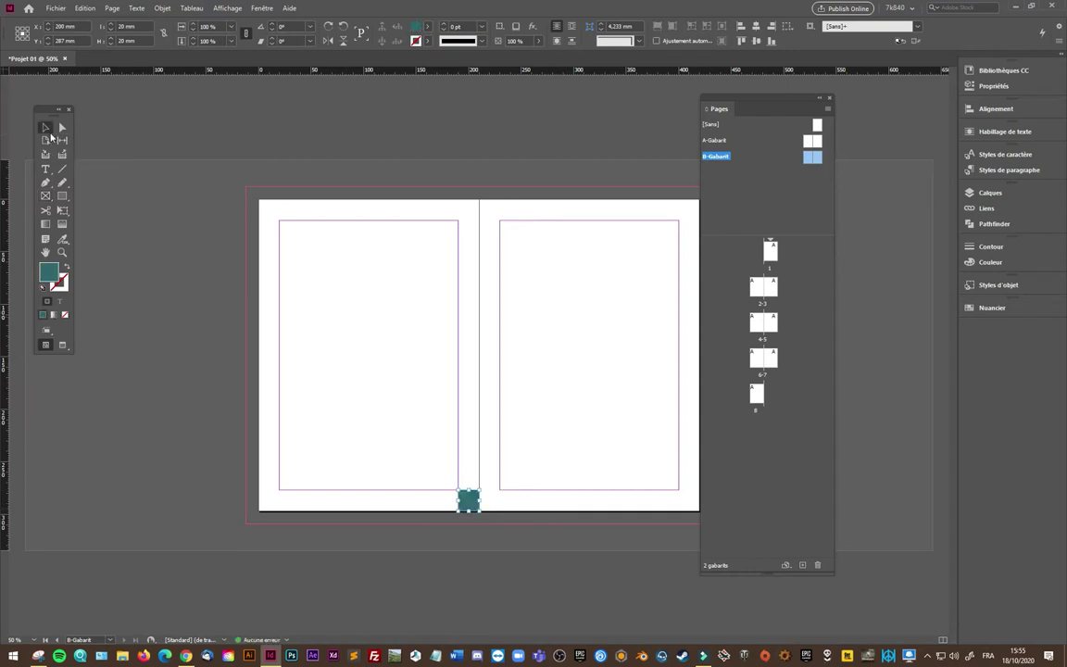
left_click_drag(469, 504, 500, 503)
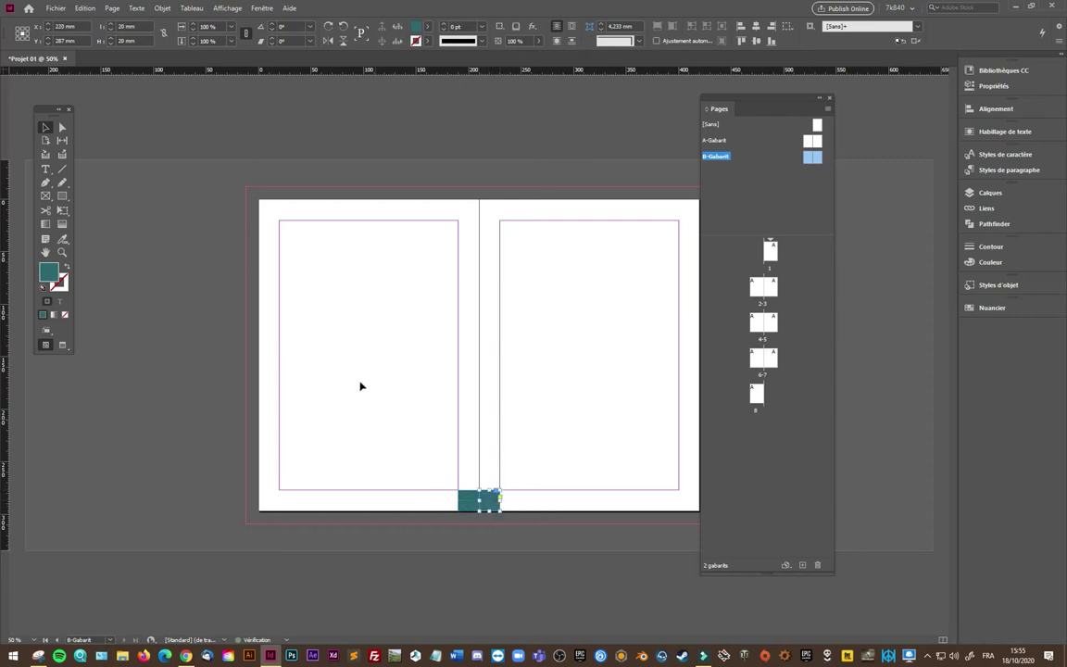
- Draw a second teal rectangle across the spine at mid-height, above the bottom block
left_click(45, 195)
left_click_drag(459, 405, 501, 434)
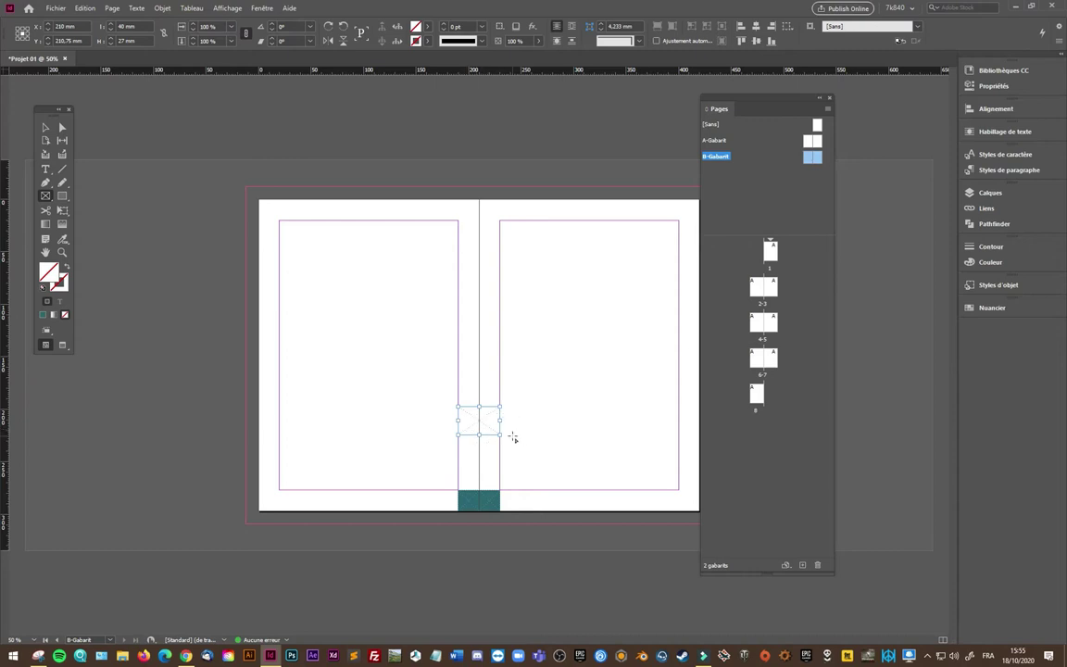
left_click(45, 127)
left_click(42, 315)
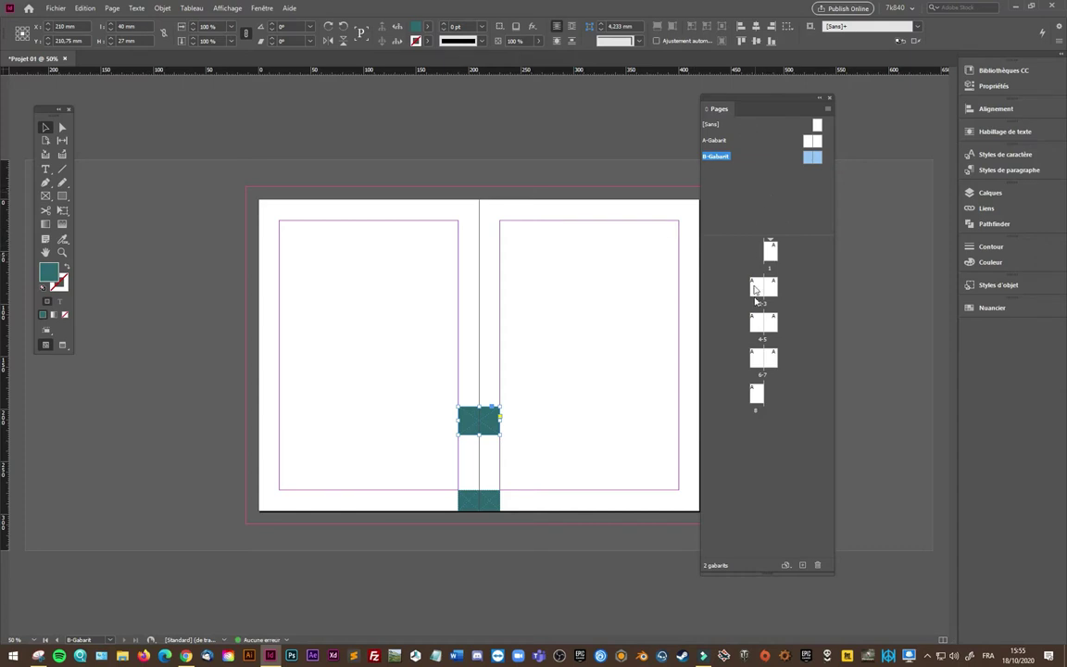
- Apply the B-Gabarit master to page 2 by dragging it in the Pages panel
double_click(758, 394)
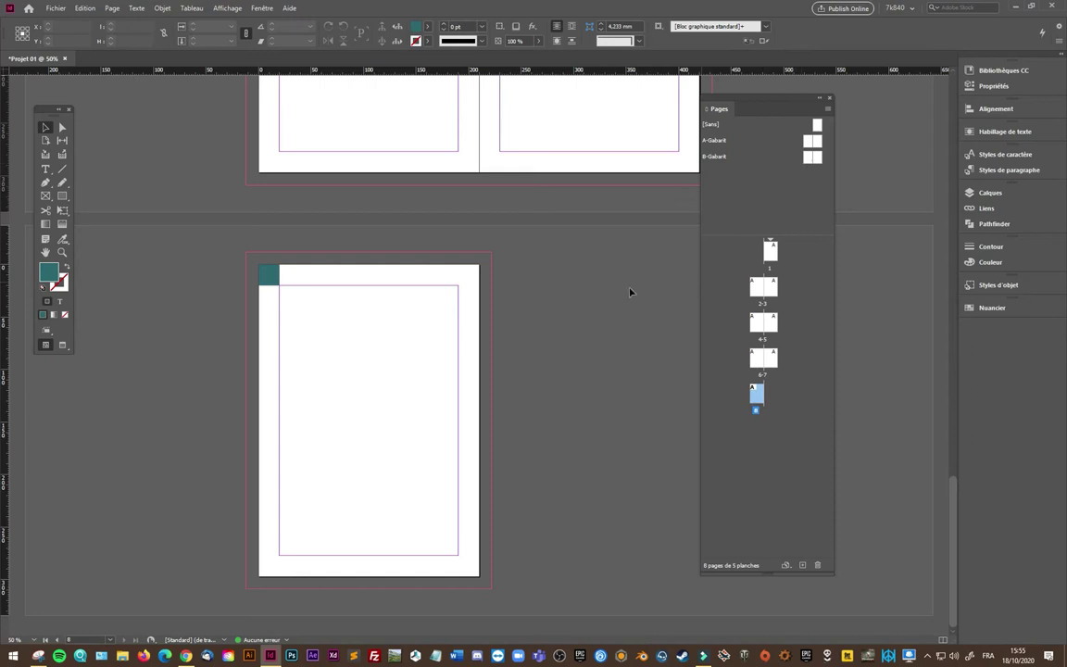
scroll(621, 296, "up", 5)
scroll(593, 301, "up", 3)
scroll(649, 269, "up", 3)
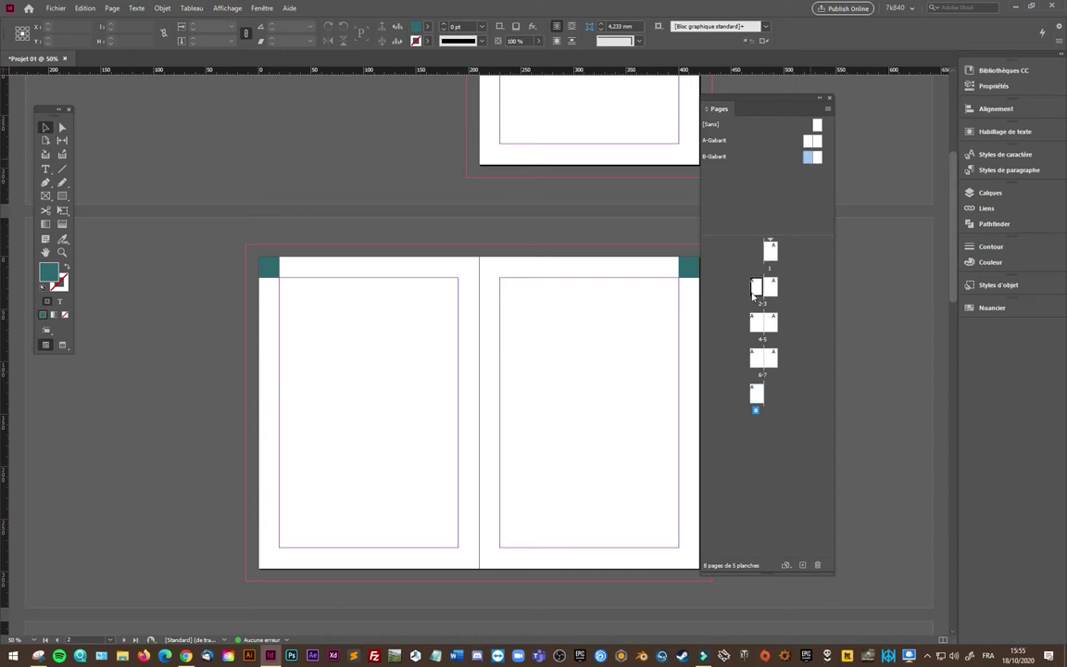
left_click_drag(808, 159, 755, 287)
mouse_move(816, 158)
left_mouse_down()
mouse_move(776, 290)
mouse_move(820, 165)
left_mouse_up()
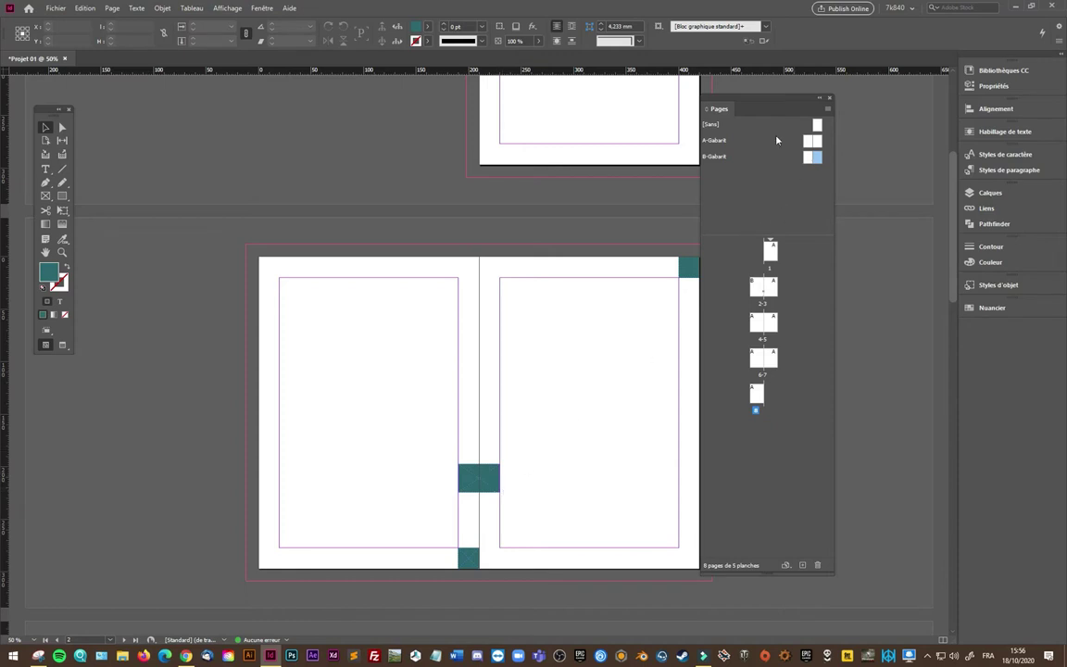
- On the B-Gabarit master, resize the mid-height teal spine block
double_click(723, 156)
left_click(480, 420)
left_click_drag(480, 420, 495, 427)
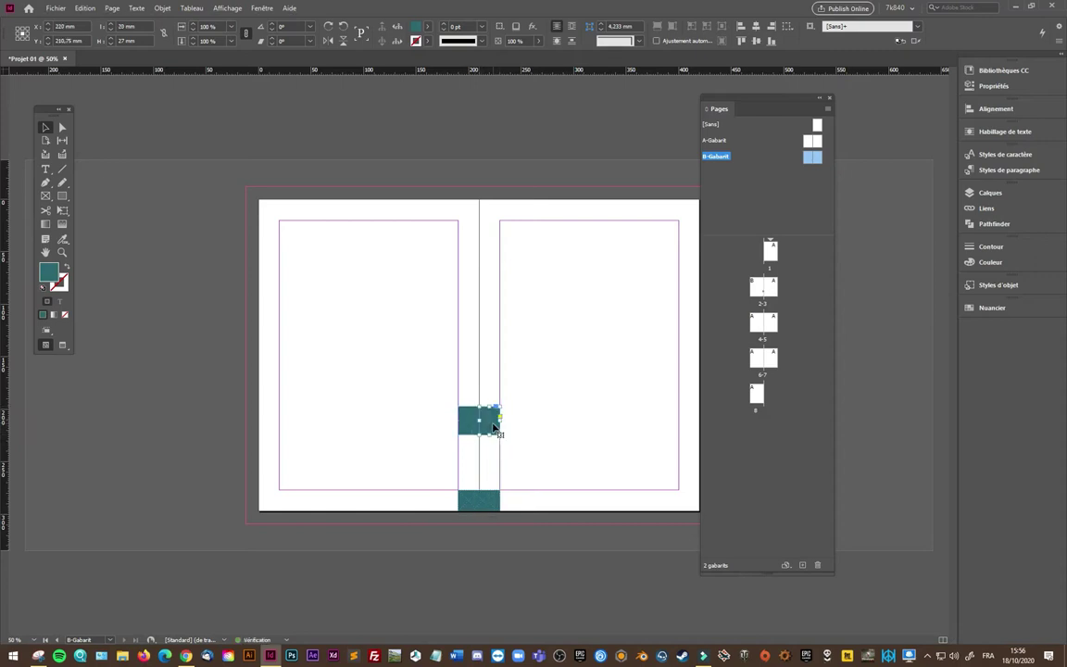
left_click(670, 256)
- Draw a text frame at page 2's lower-left corner containing 'Numéro de page : 2'
double_click(764, 285)
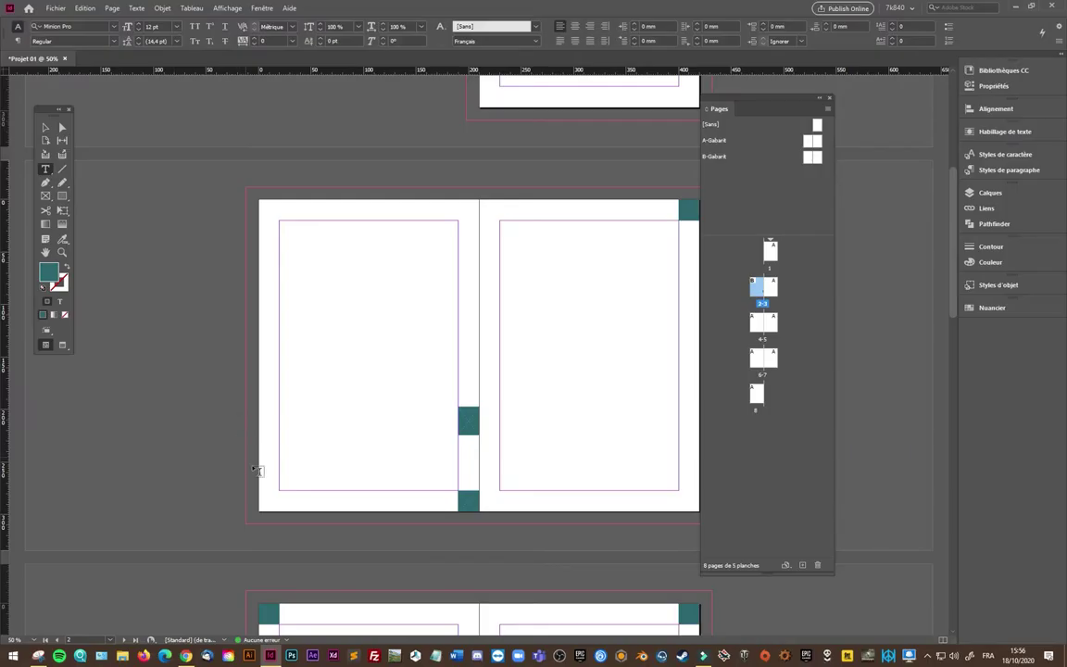
scroll(262, 503, "up", 3)
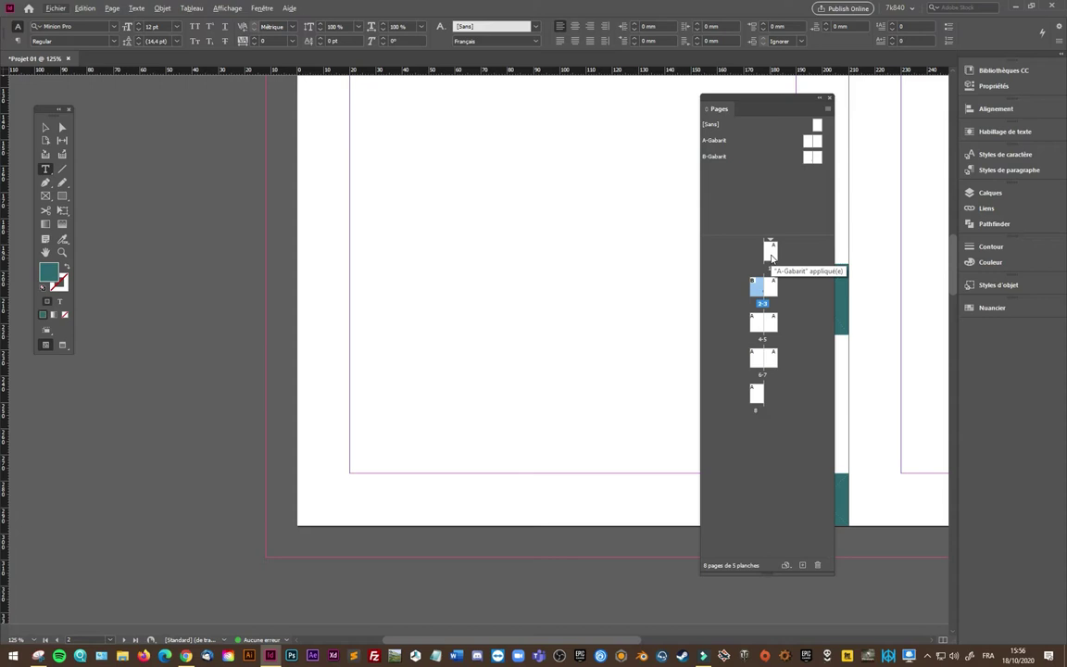
mouse_move(353, 389)
left_mouse_down()
mouse_move(493, 478)
mouse_move(504, 472)
left_mouse_up()
type("Numéro de page : ")
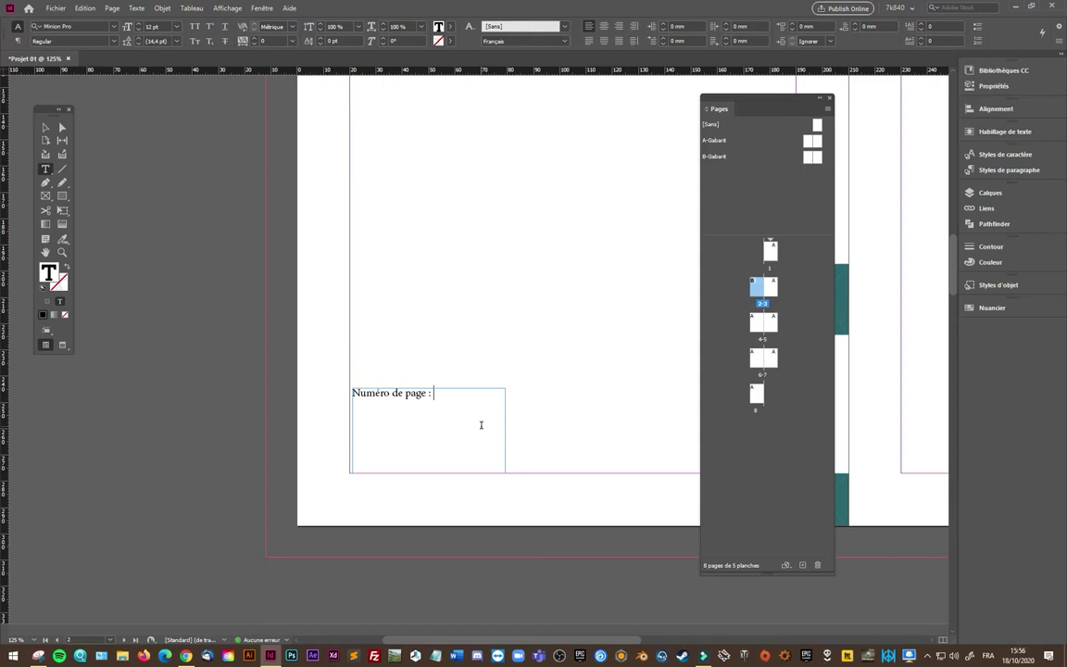
type("2")
- Move the page-number frame down onto page 2's bottom margin and make it much shorter
left_click(45, 127)
left_click(408, 438)
left_click_drag(426, 395, 424, 396)
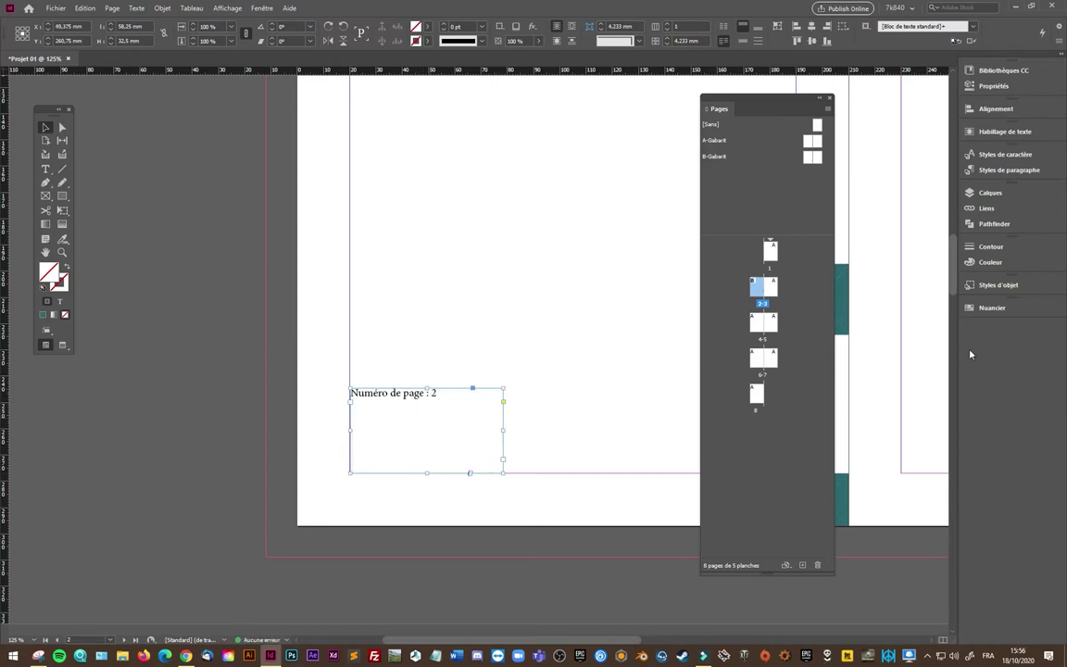
key("ctrl+minus")
key("ctrl+minus")
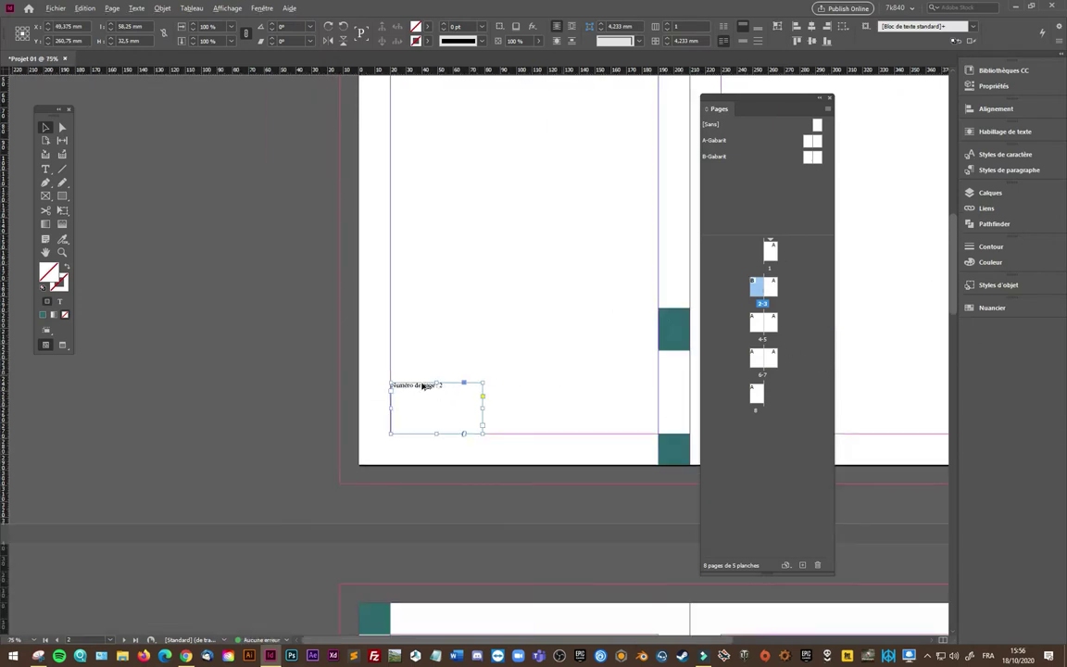
key("ctrl+plus")
left_click_drag(421, 382, 421, 450)
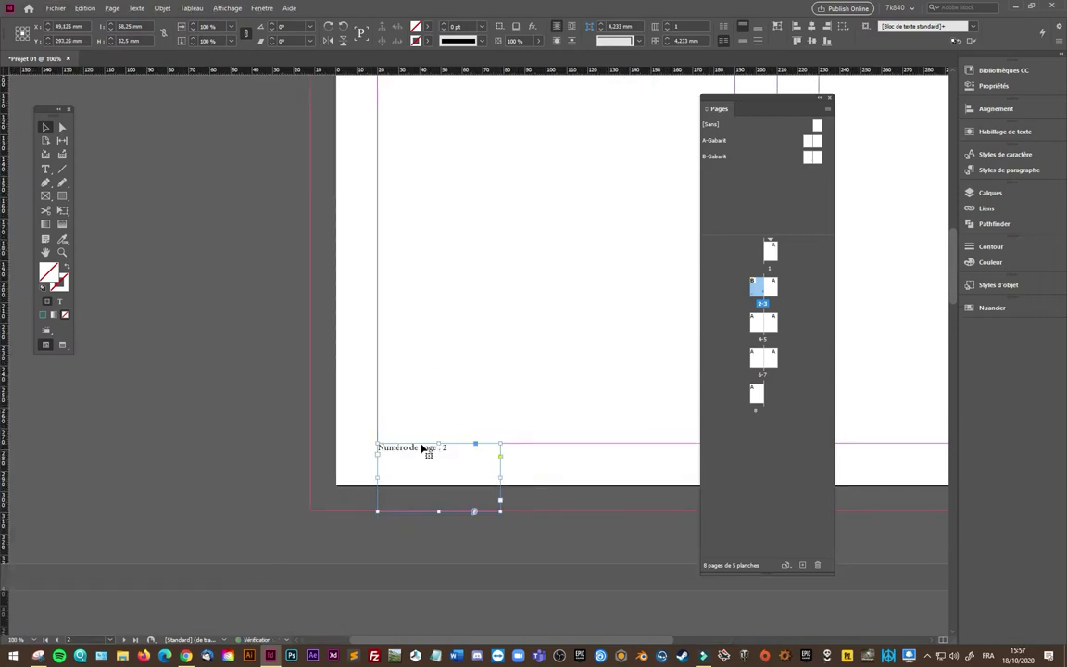
mouse_move(439, 511)
left_mouse_down()
mouse_move(410, 461)
mouse_move(338, 463)
left_mouse_up()
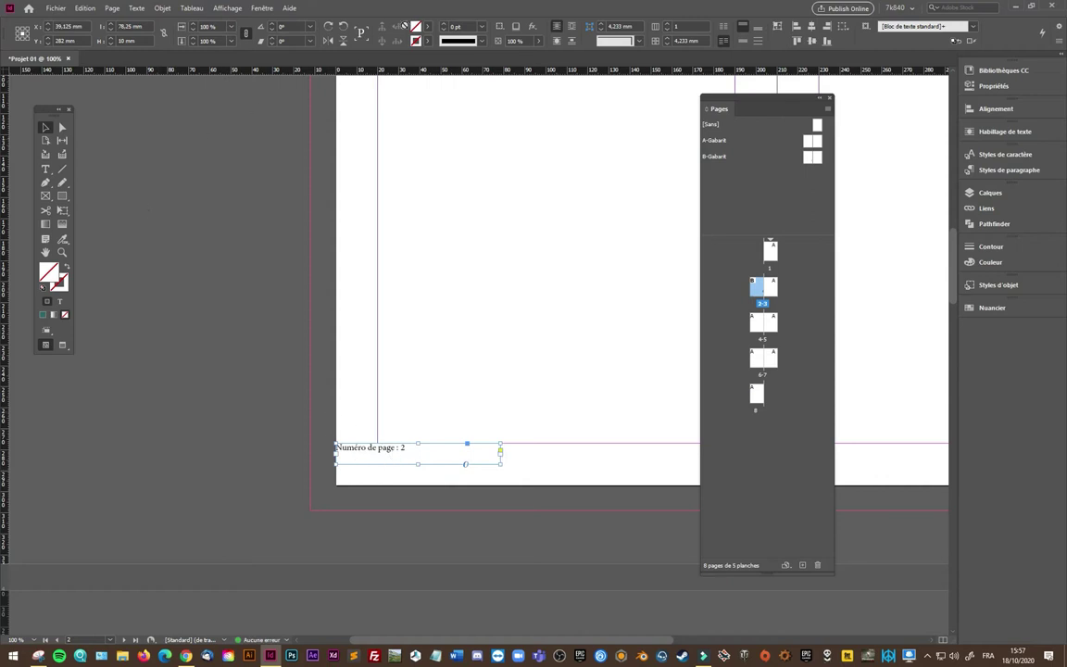
- Right-align the 'Numéro de page : 2' text and narrow its frame
left_click(45, 169)
left_click_drag(413, 448, 335, 449)
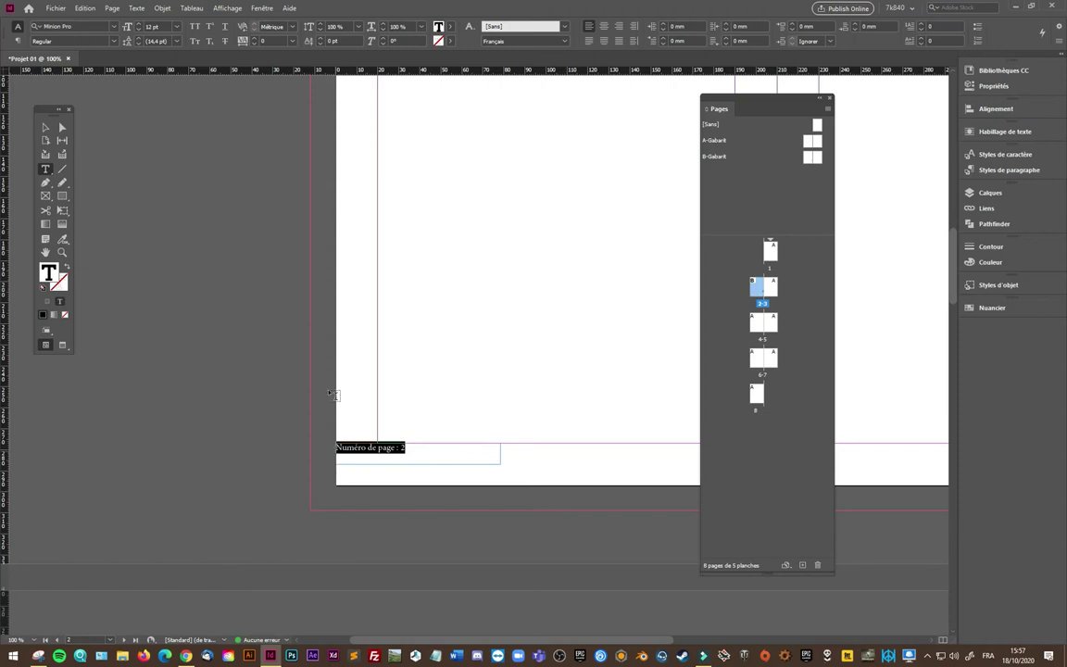
left_click(17, 41)
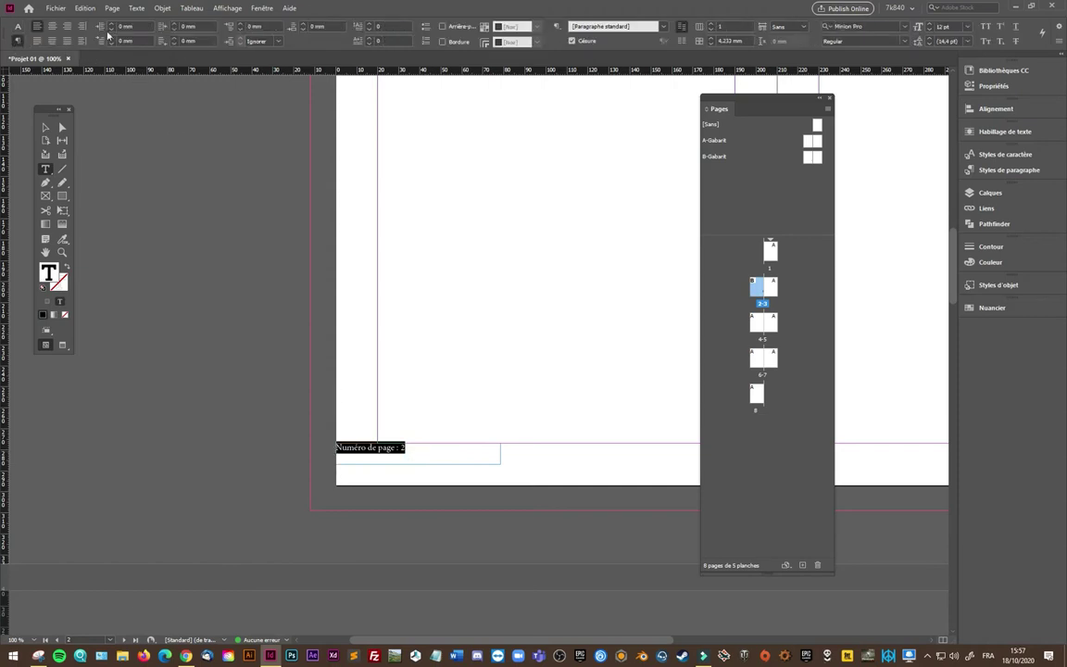
left_click(66, 26)
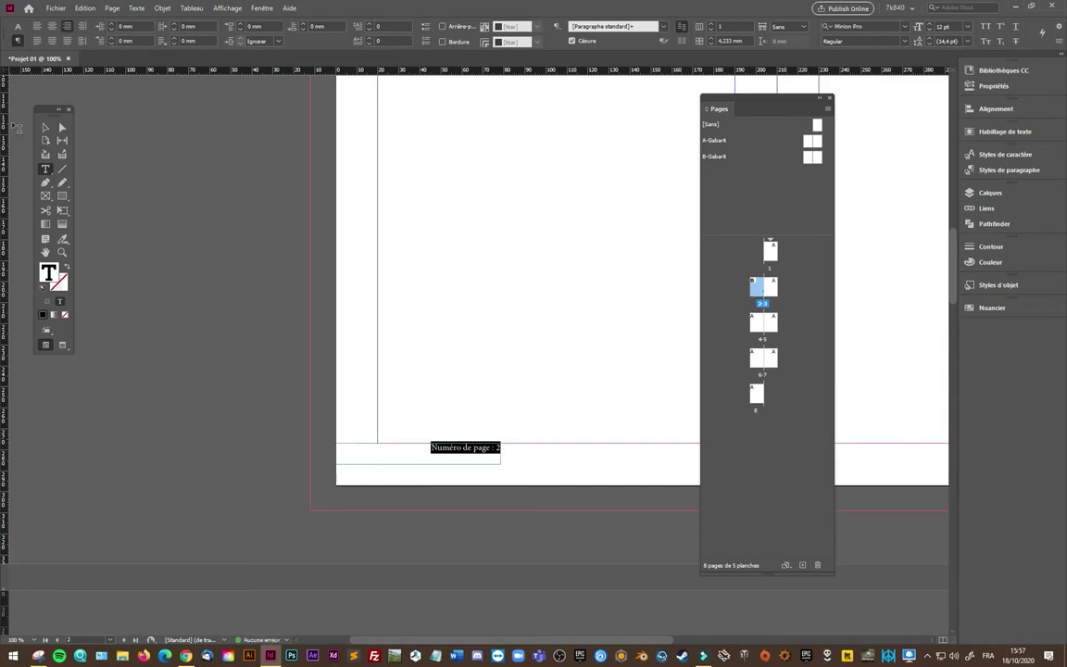
left_click(44, 127)
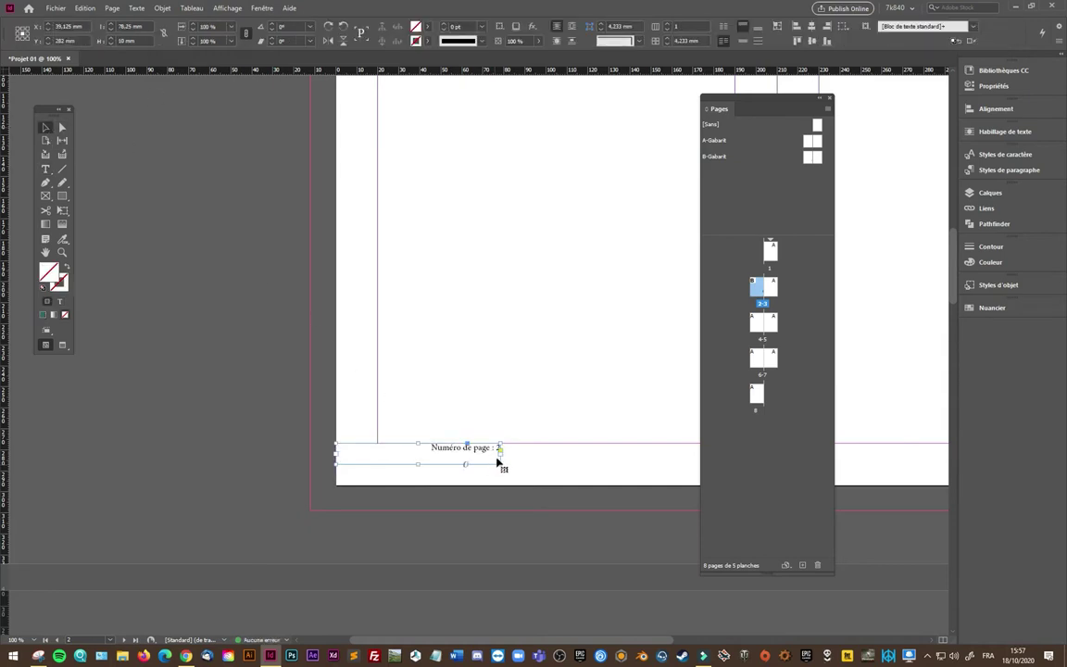
mouse_move(502, 465)
left_mouse_down()
mouse_move(431, 466)
mouse_move(446, 465)
left_mouse_up()
left_click(239, 381)
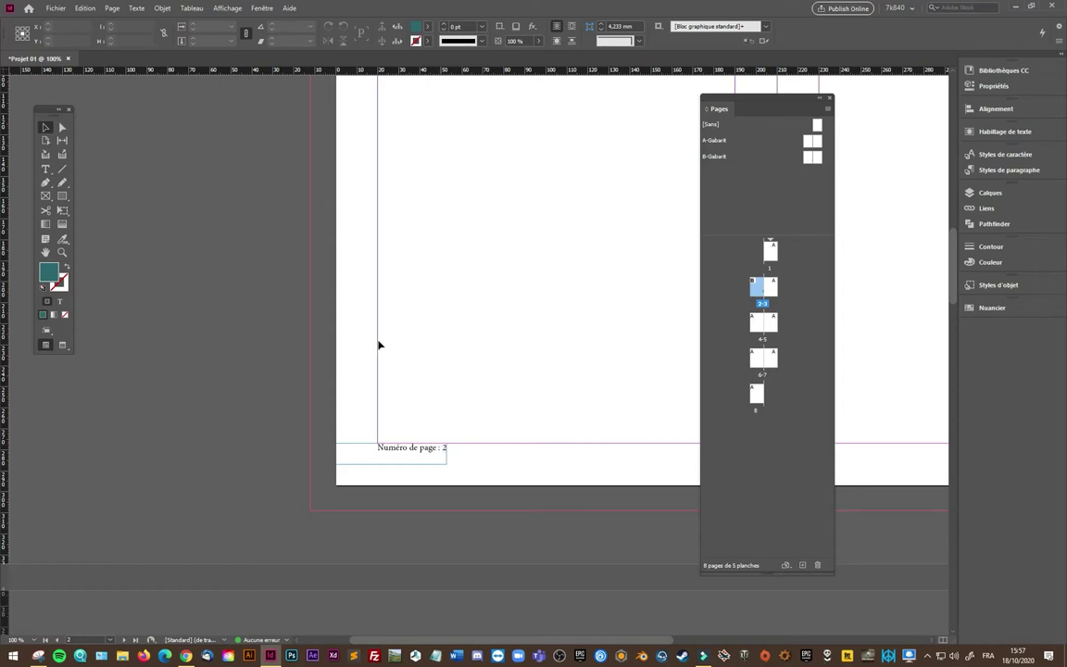
left_click(44, 169)
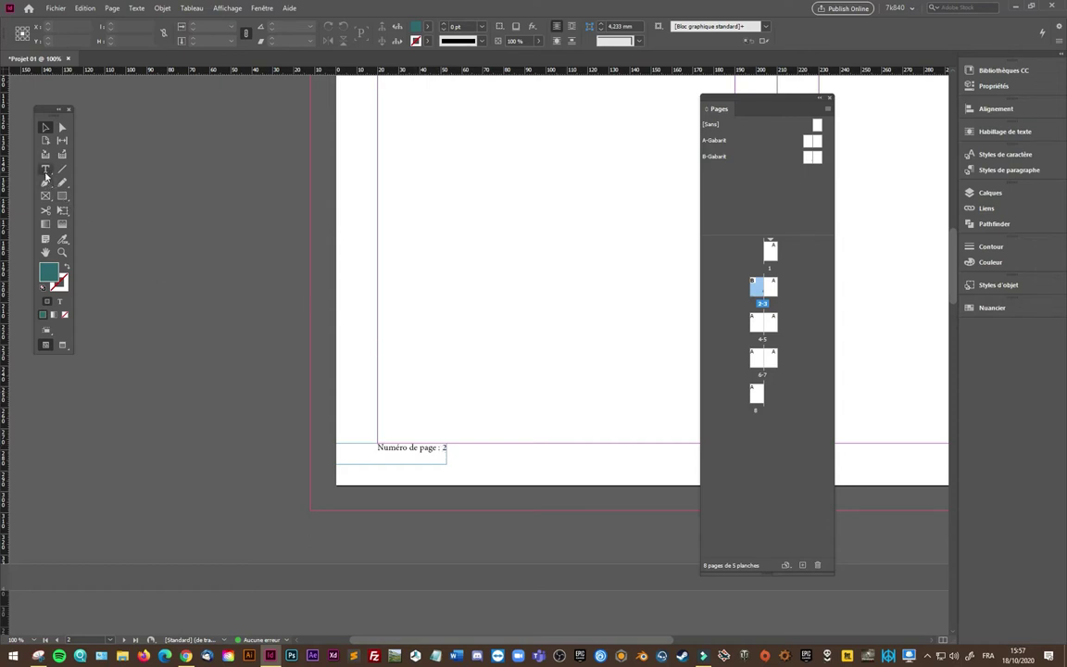
- Replace the '2' in the footer with an automatic page-number marker
left_click(444, 447)
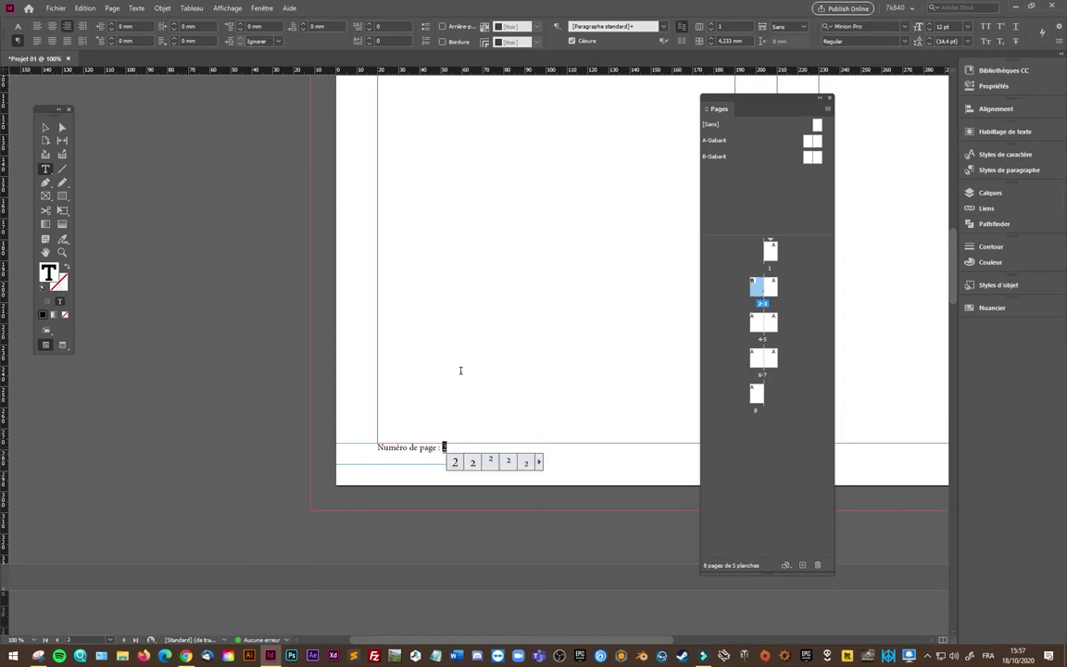
left_click(447, 447)
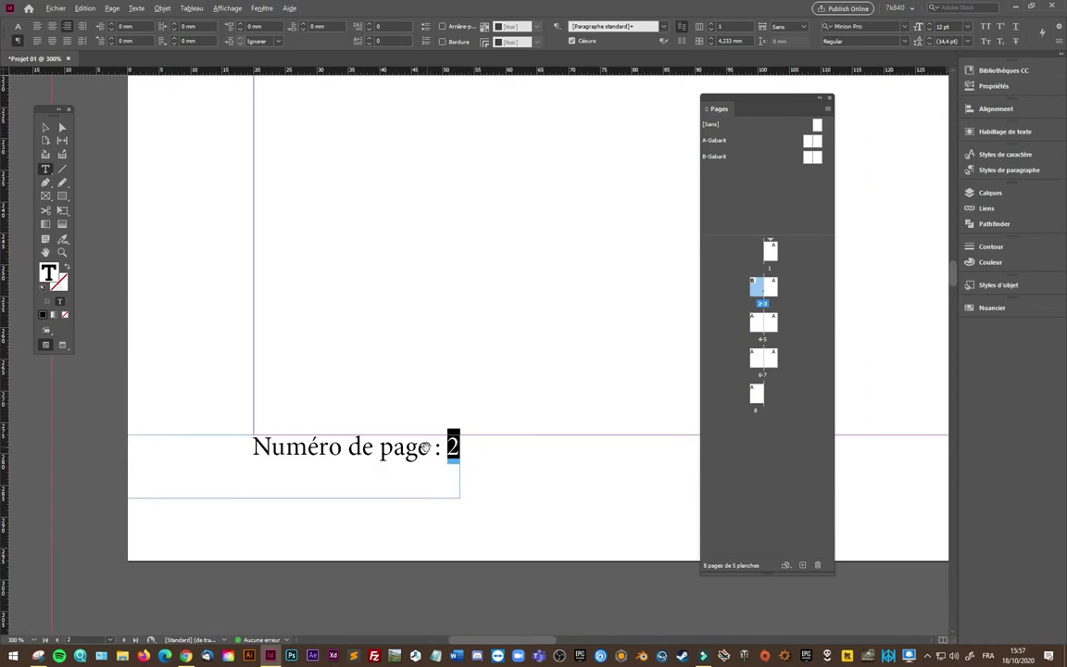
left_click(112, 9)
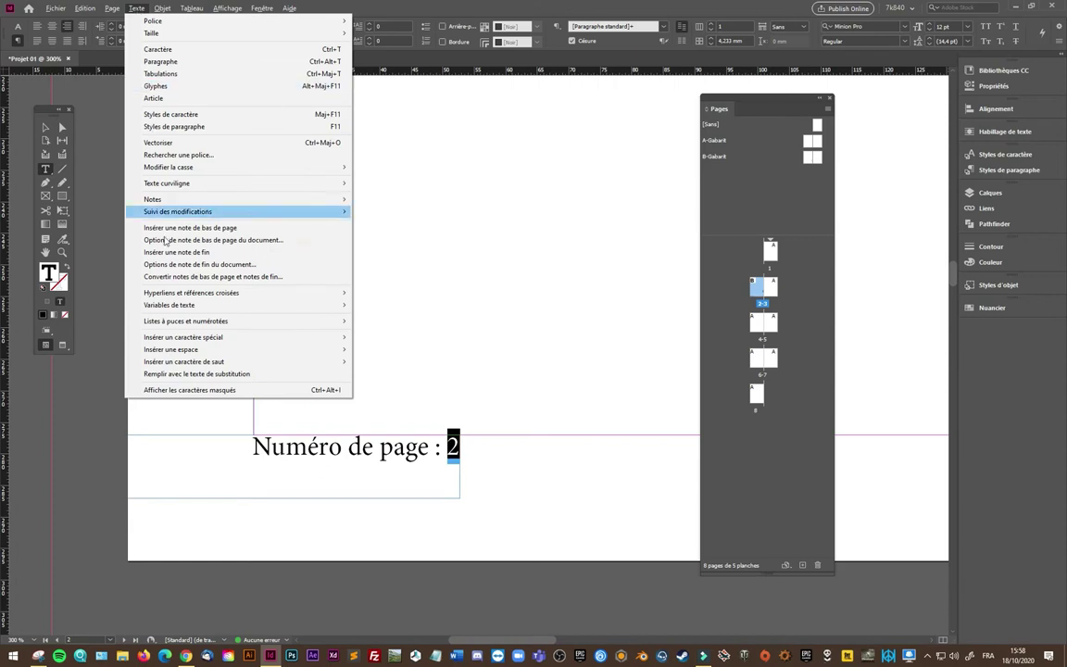
mouse_move(183, 337)
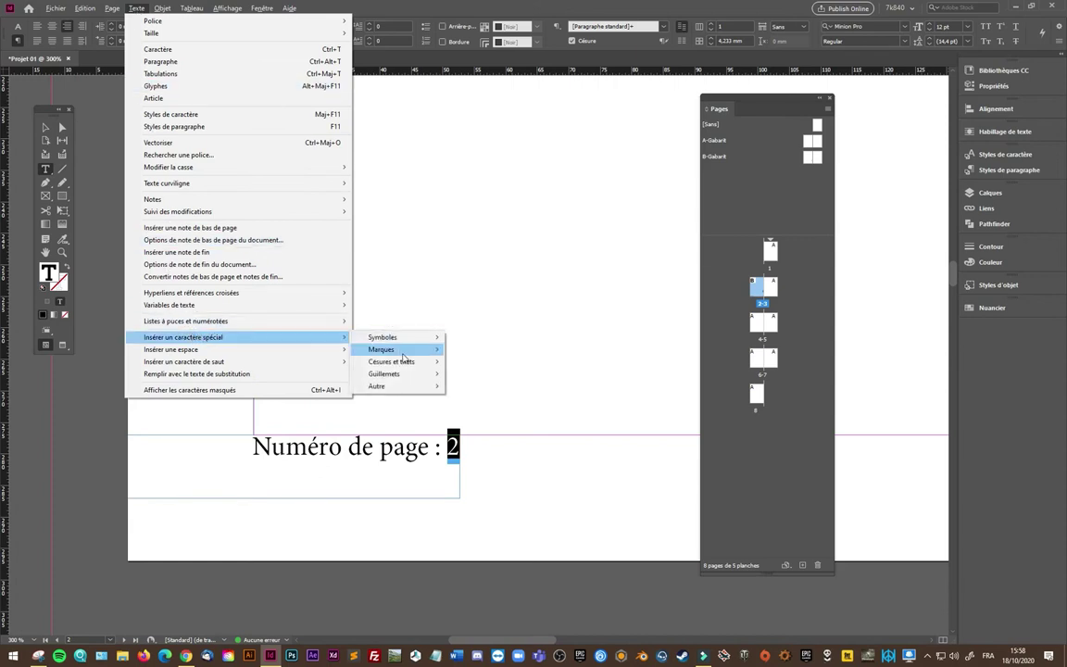
mouse_move(382, 350)
left_click(492, 356)
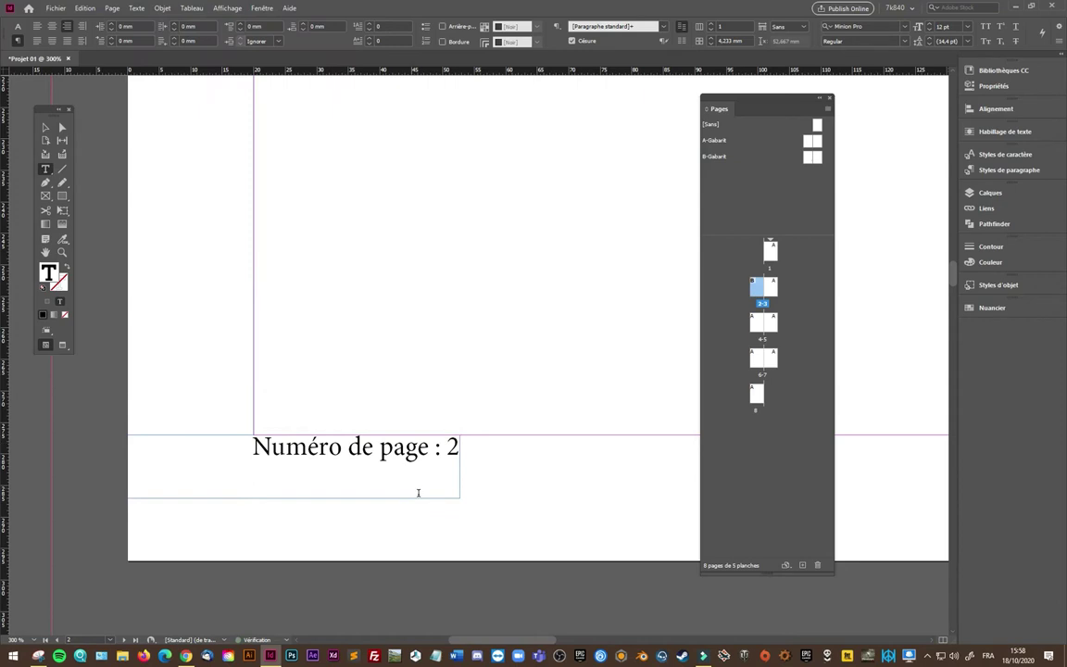
- Paste a copy of the footer frame onto page 3 and move it to the bottom
left_click(44, 129)
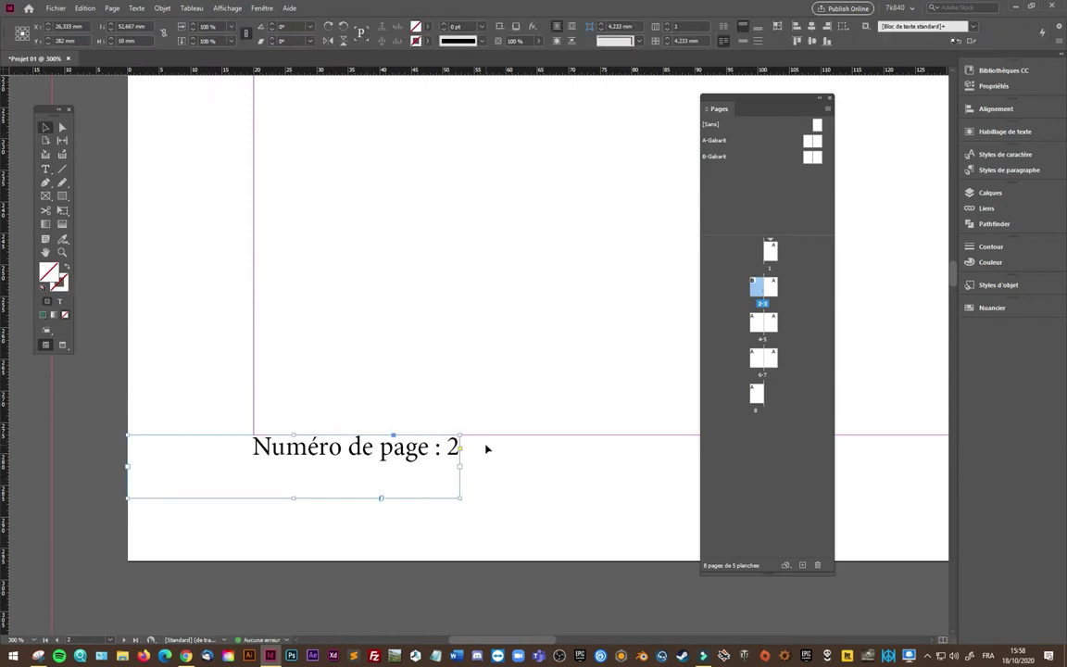
scroll(488, 446, "down", 3)
scroll(626, 521, "right", 10)
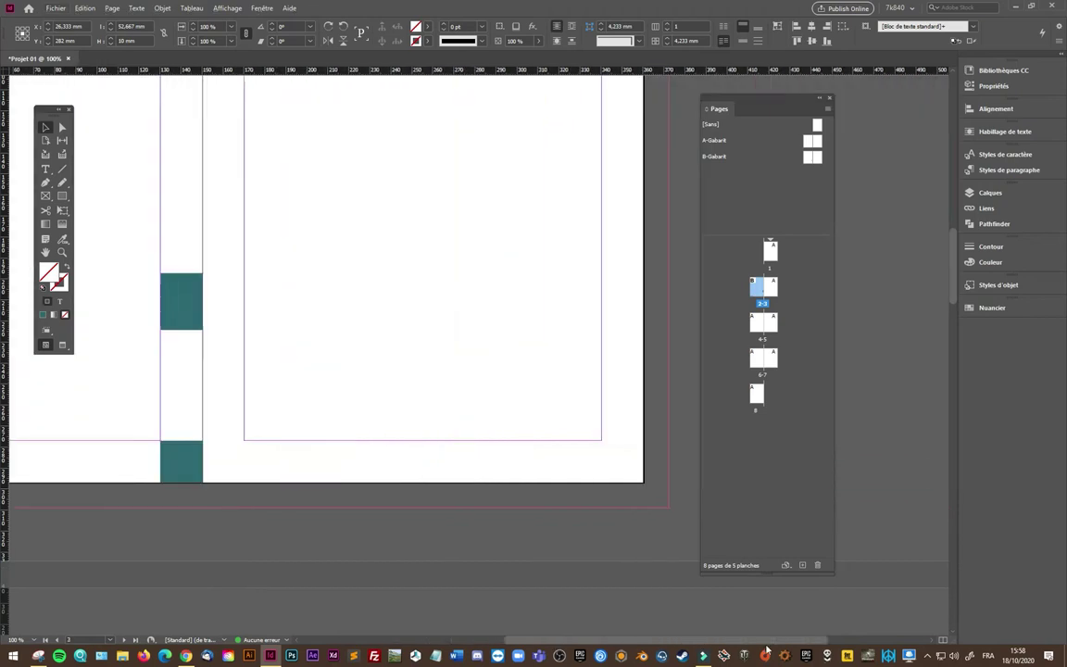
key("ctrl+v")
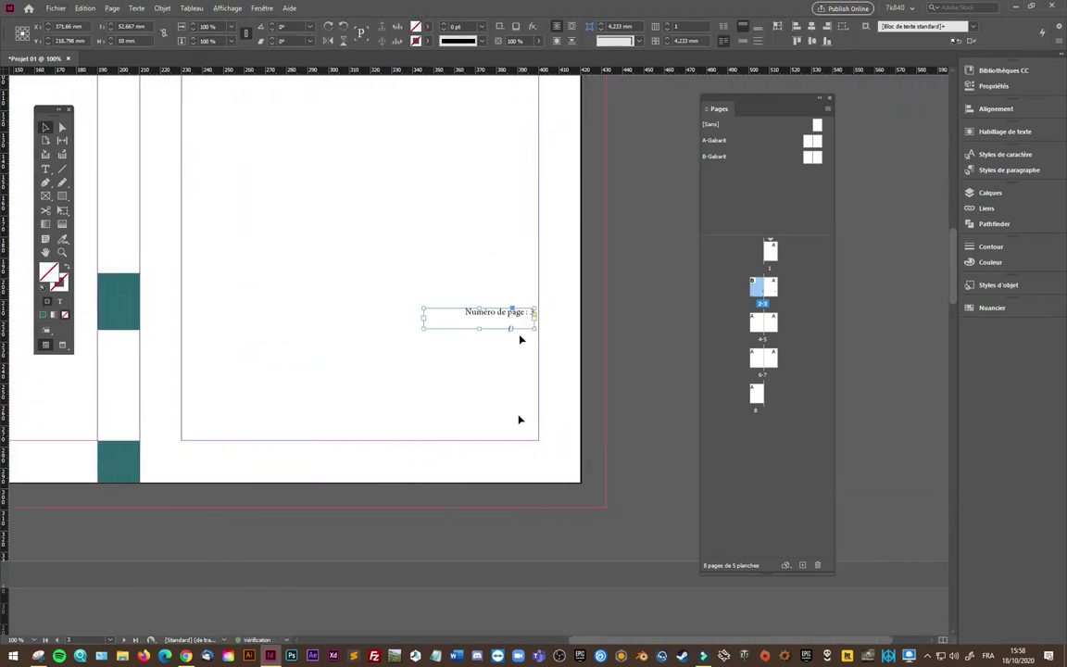
left_click_drag(492, 430, 535, 441)
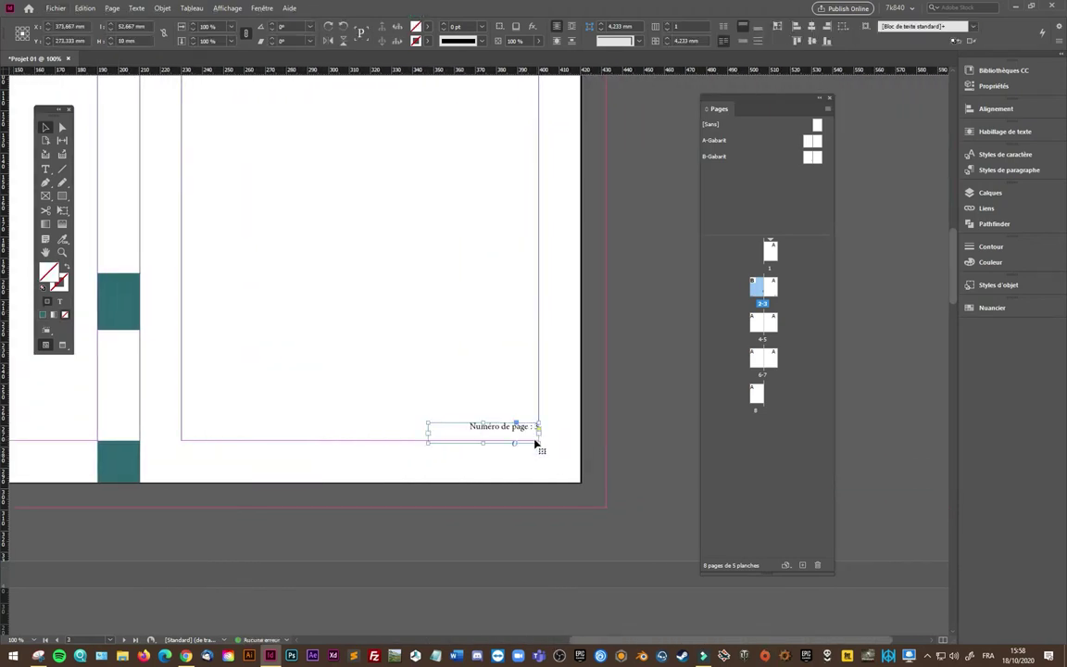
scroll(536, 441, "up", 1)
scroll(533, 436, "down", 1)
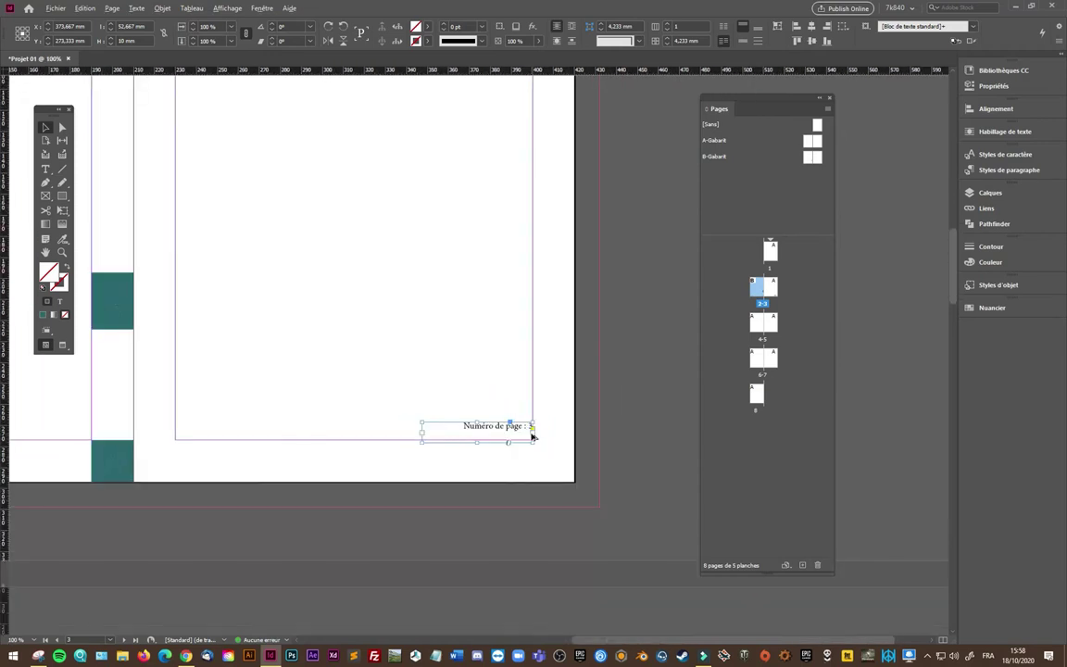
scroll(534, 436, "down", 2)
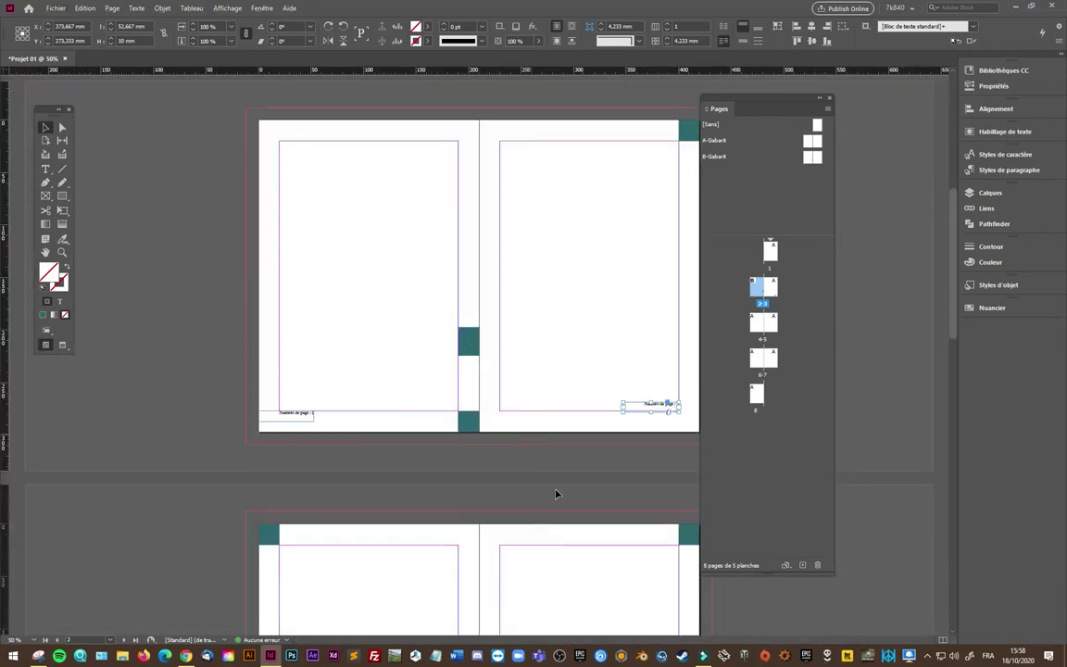
scroll(569, 421, "up", 2)
scroll(567, 419, "down", 1)
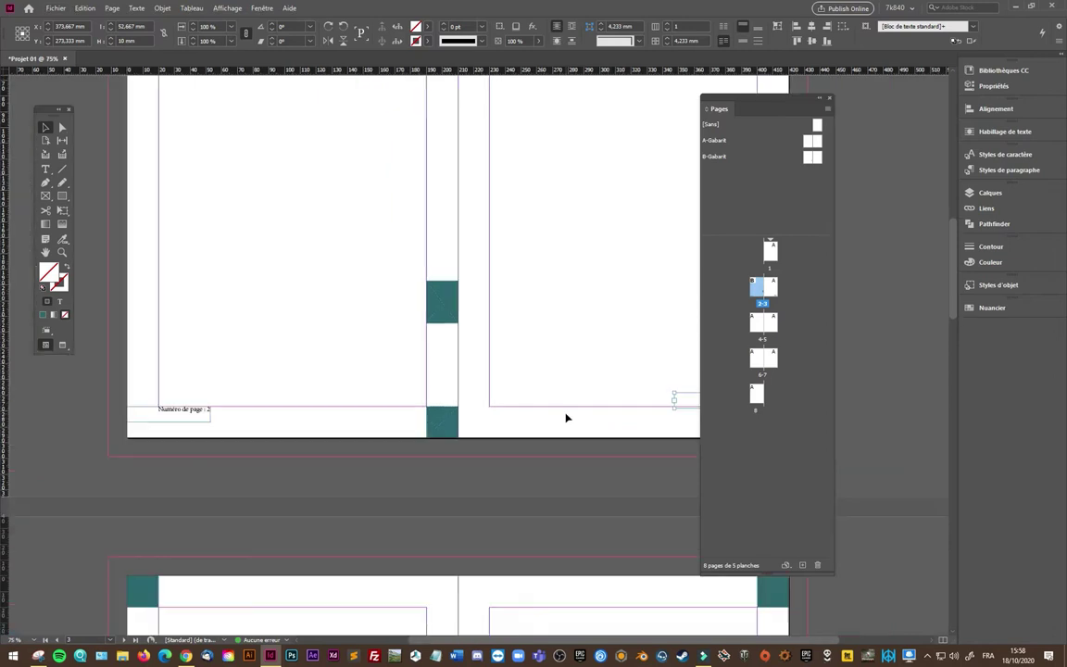
scroll(567, 415, "down", 1)
- Group and remove both footer frames from the spread, then paste them in place on A-Gabarit
left_click(308, 395, "shift")
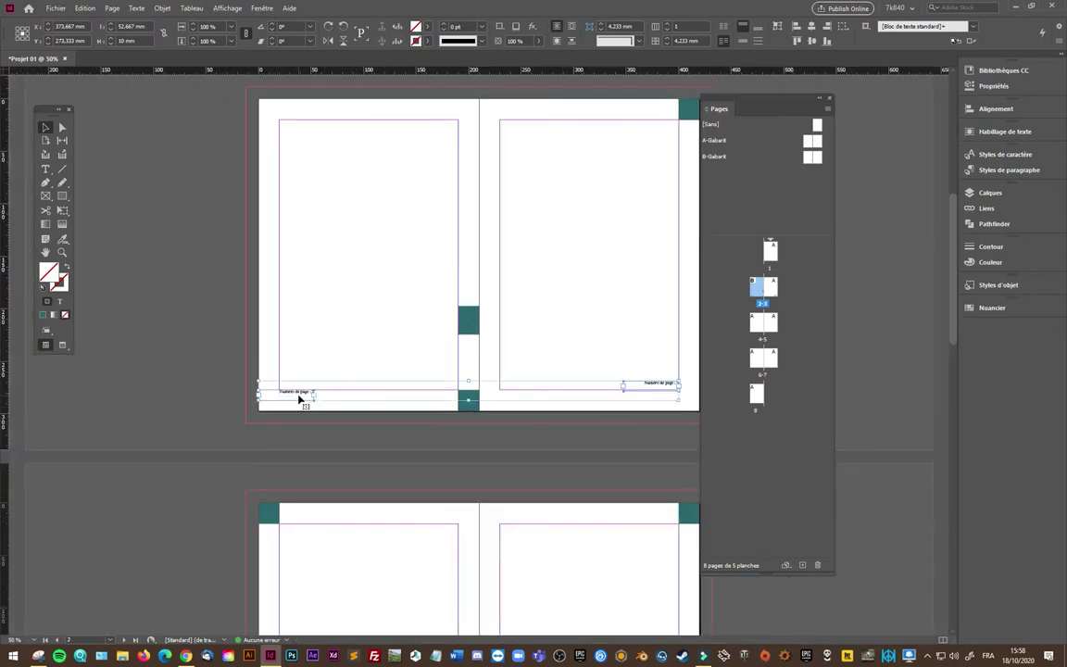
key("ctrl+g")
key("Delete")
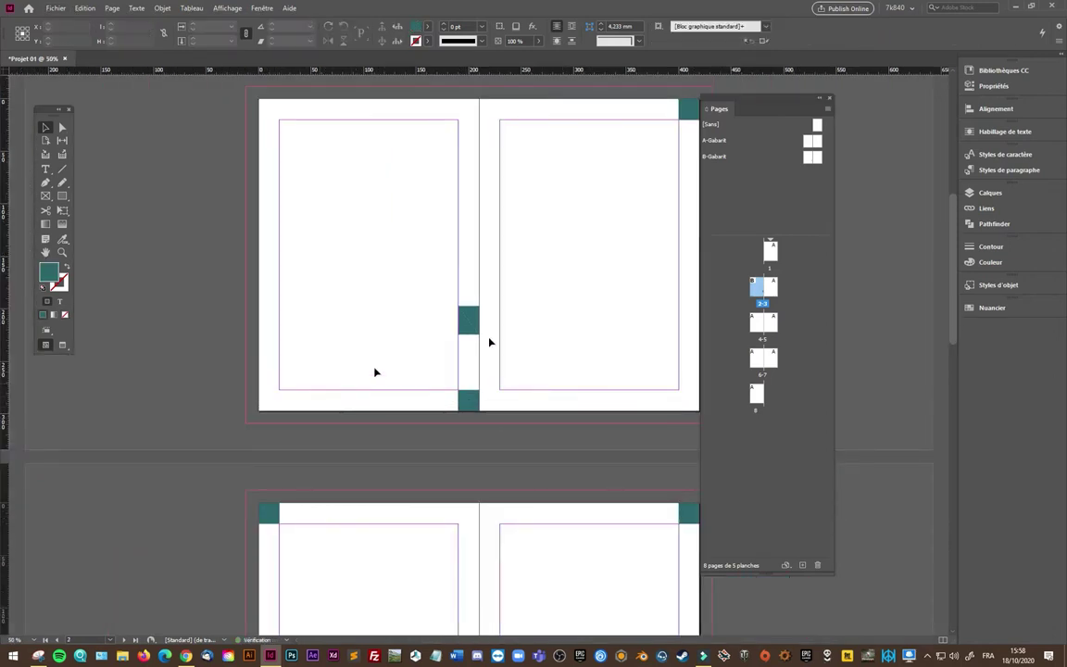
double_click(811, 139)
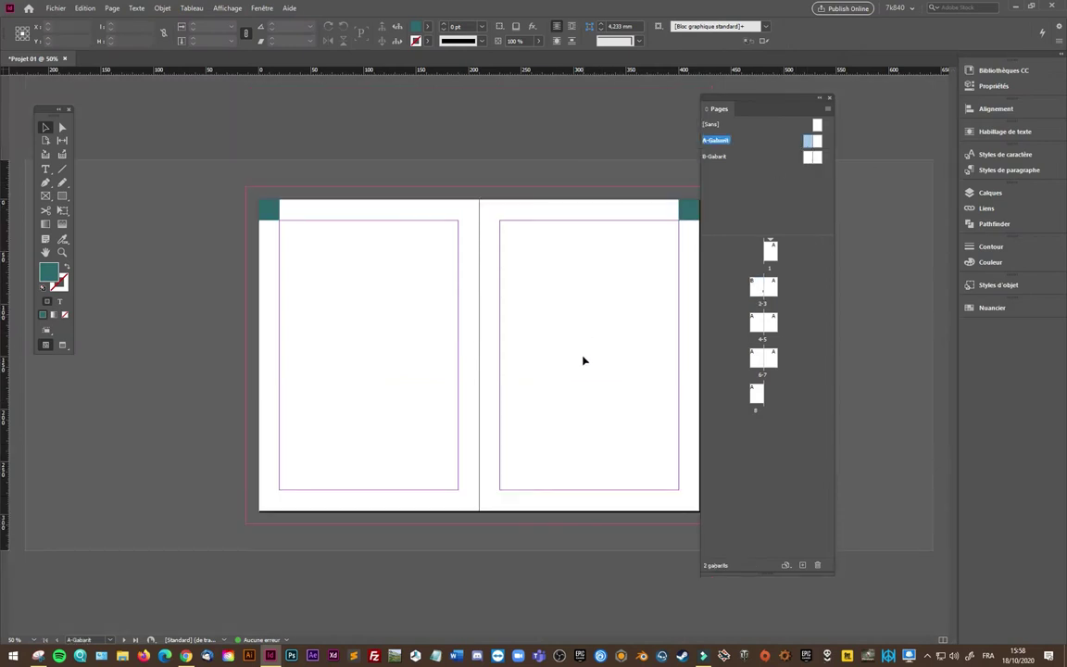
key("ctrl+alt+shift+v")
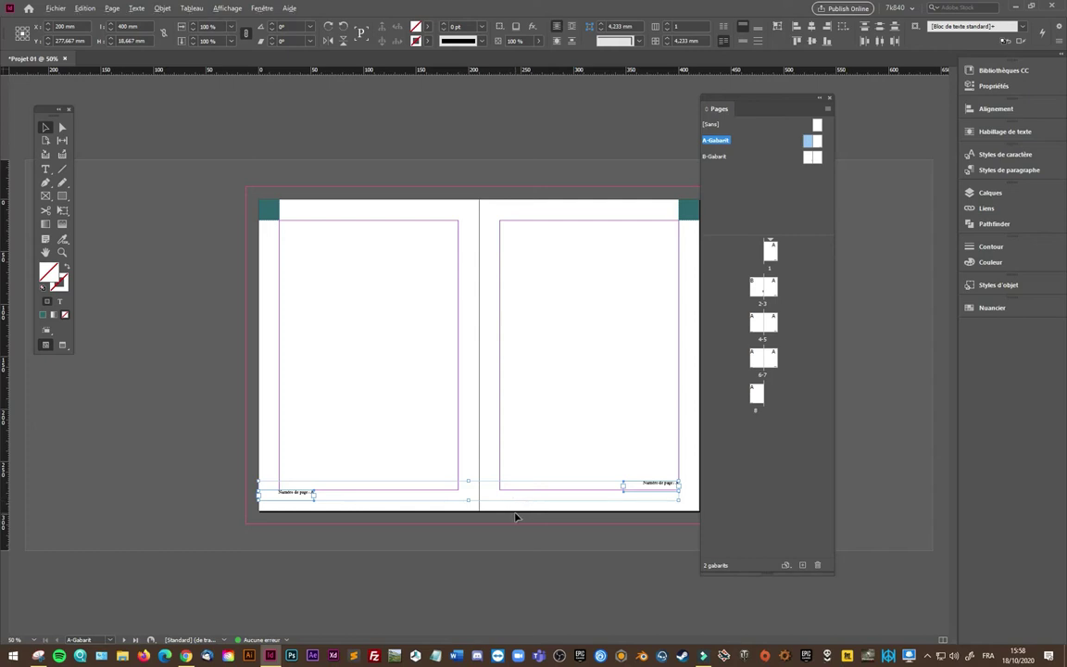
- Drag the right page's footer frame into master A's bottom-right corner
scroll(516, 517, "up", 2)
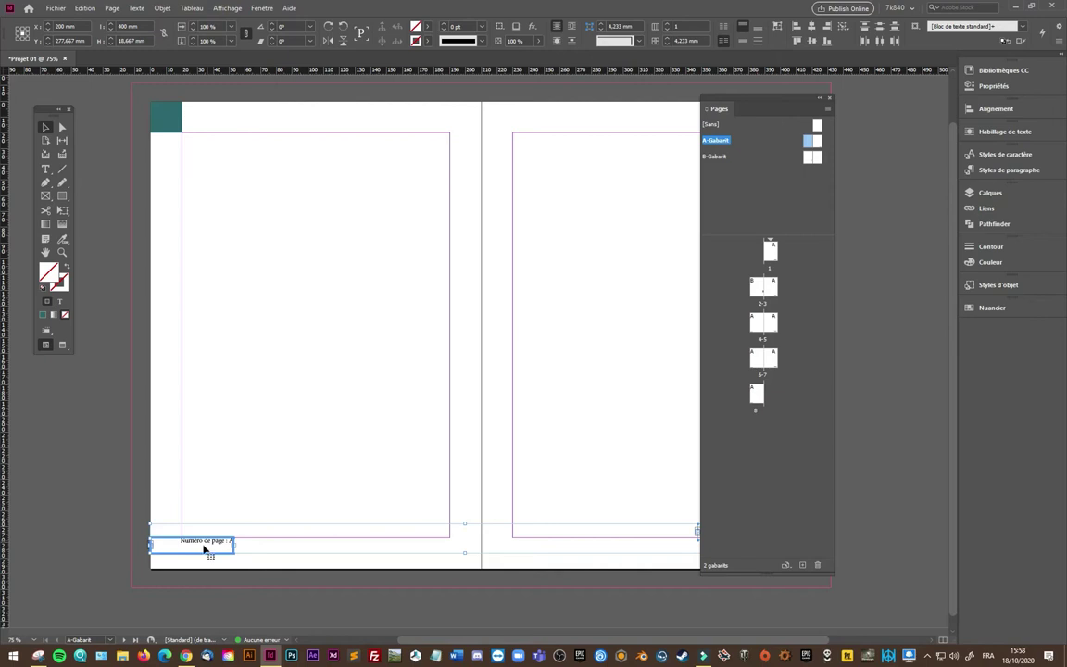
scroll(205, 548, "up", 2)
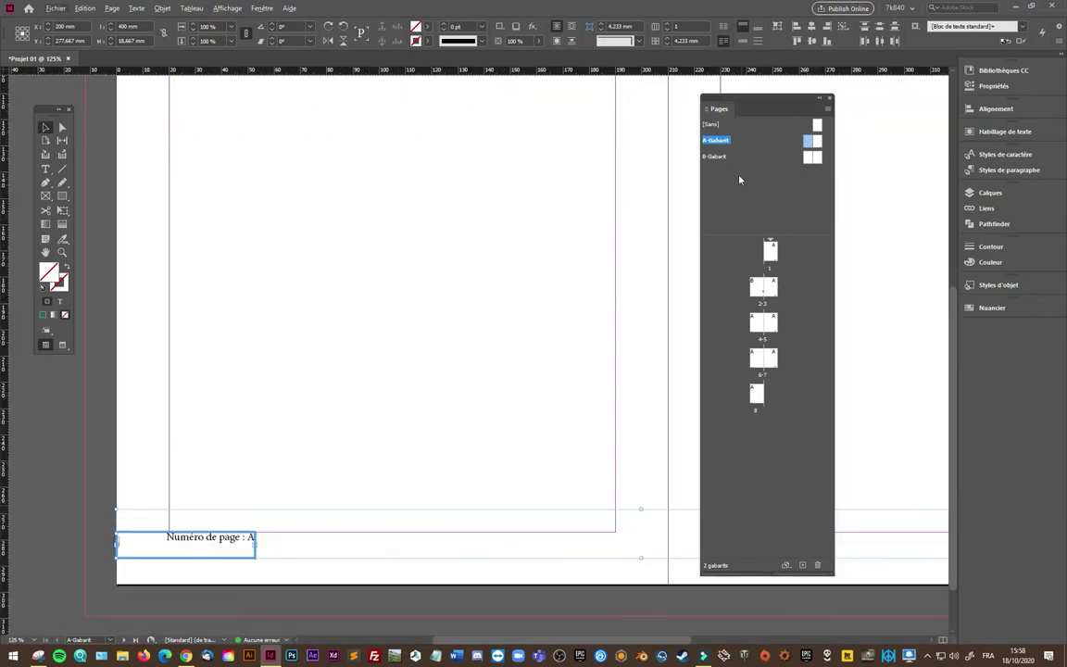
left_click(211, 538)
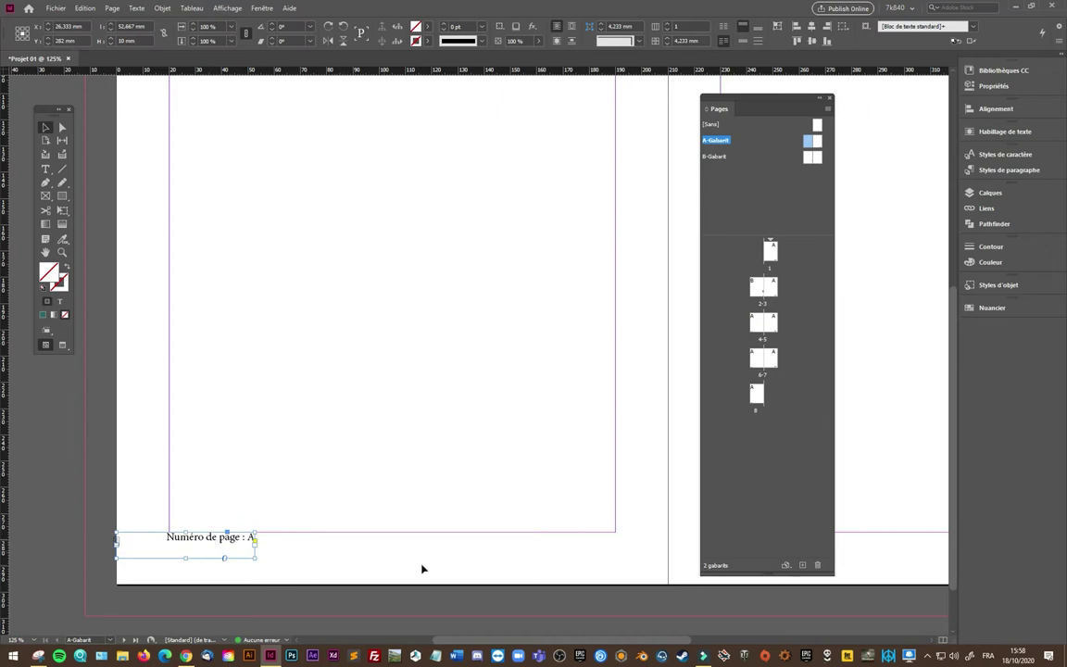
scroll(624, 503, "right", 5)
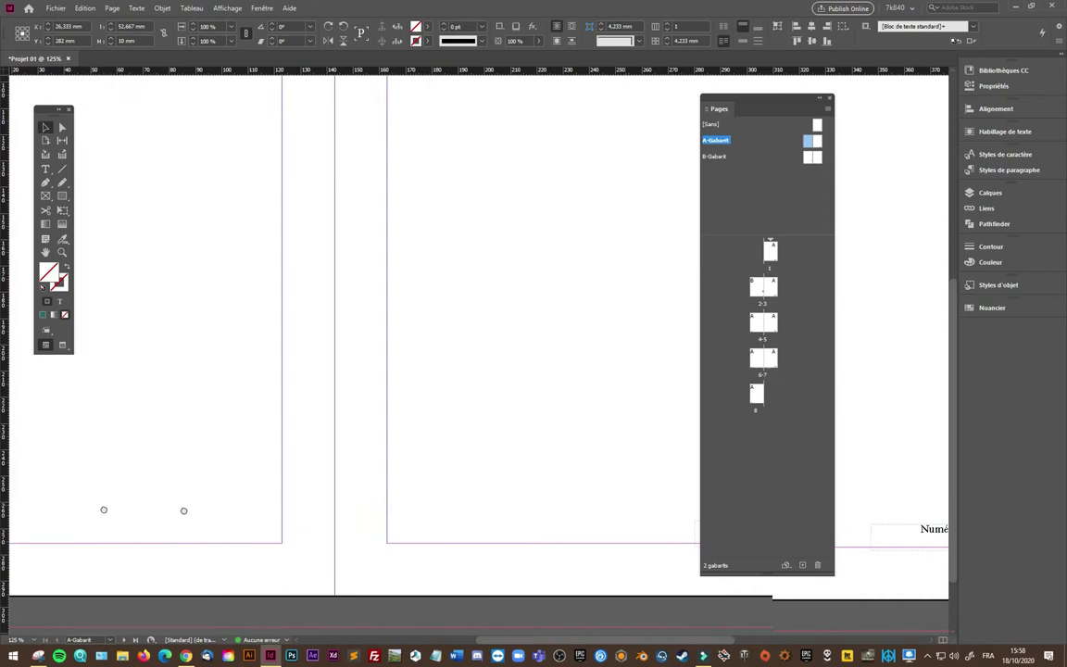
left_click_drag(572, 521, 628, 544)
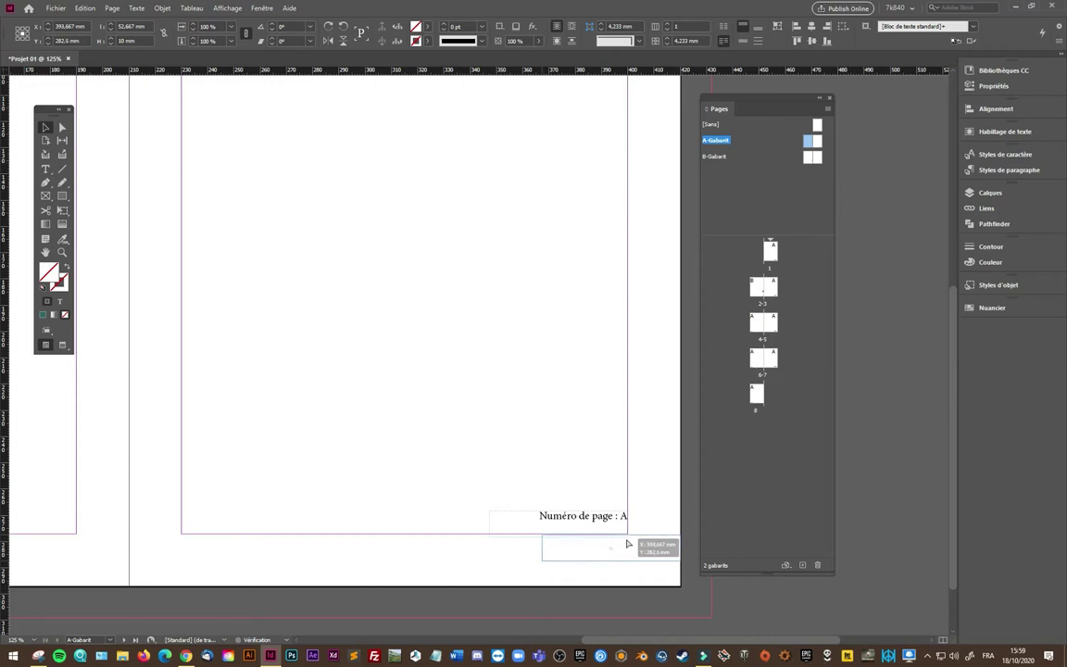
left_click_drag(628, 544, 626, 543)
left_click_drag(545, 545, 545, 546)
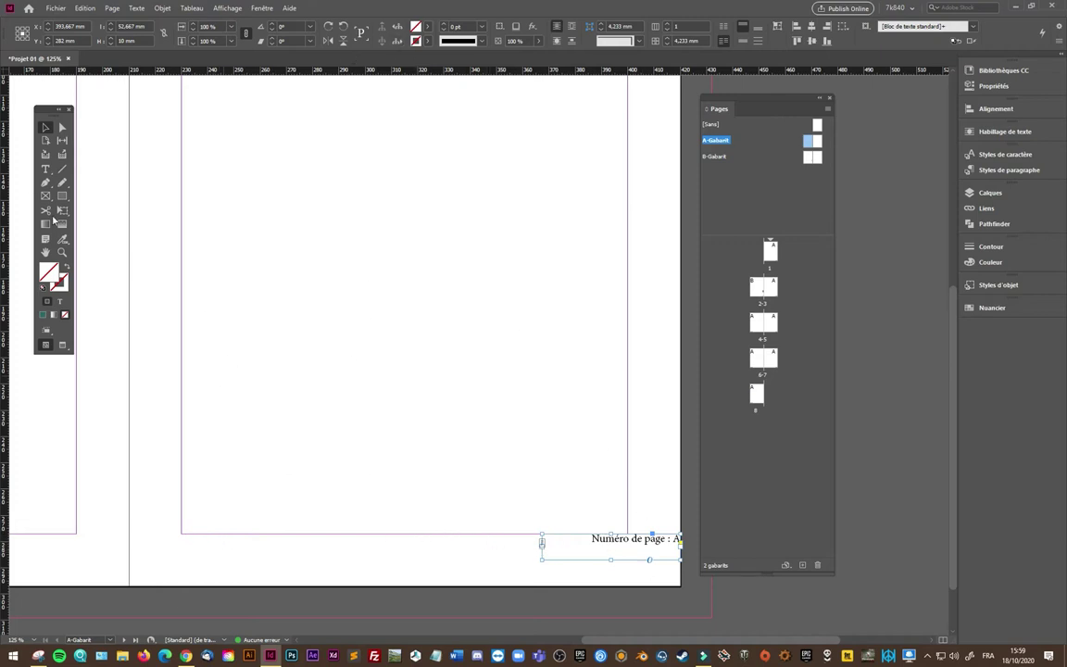
- Left-align the right page's 'Numéro de page : A' footer text
left_click(45, 169)
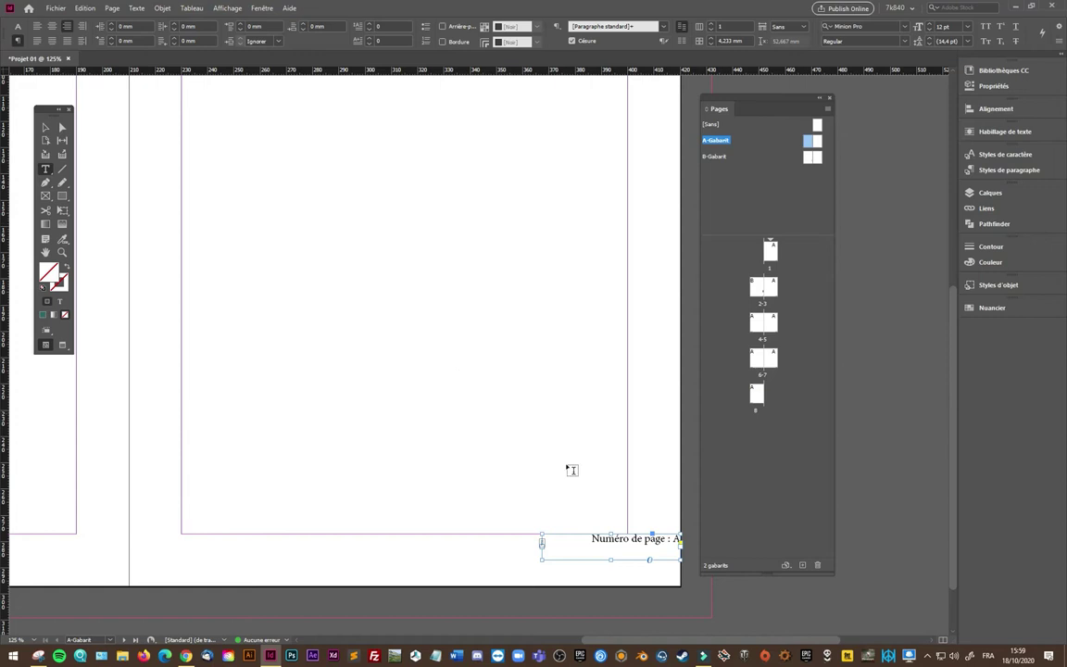
left_click(616, 540)
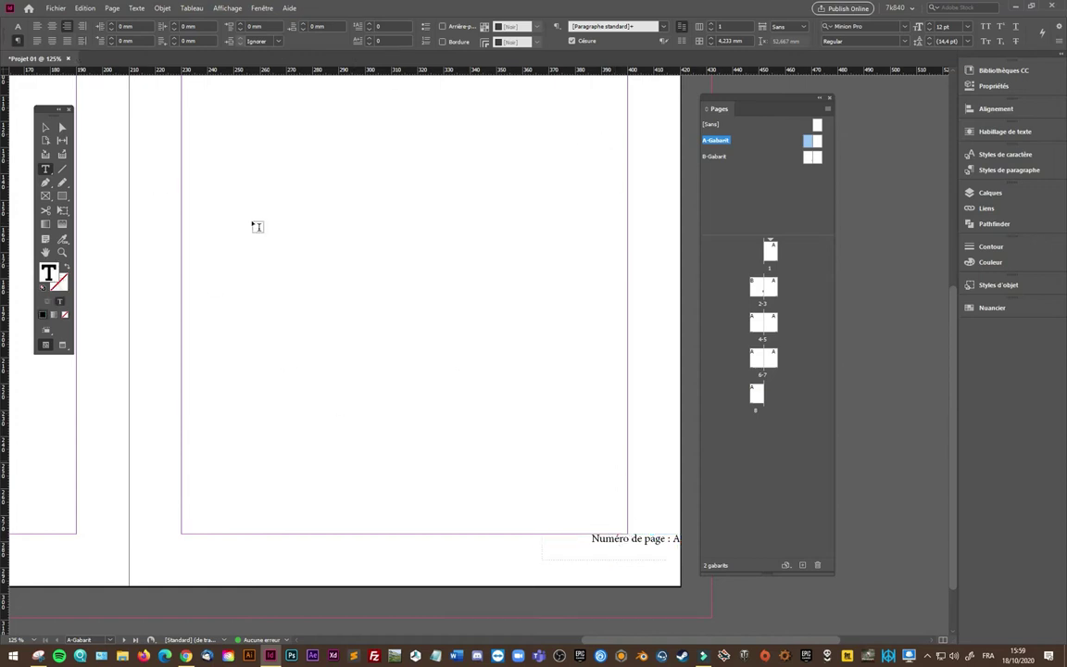
left_click(35, 28)
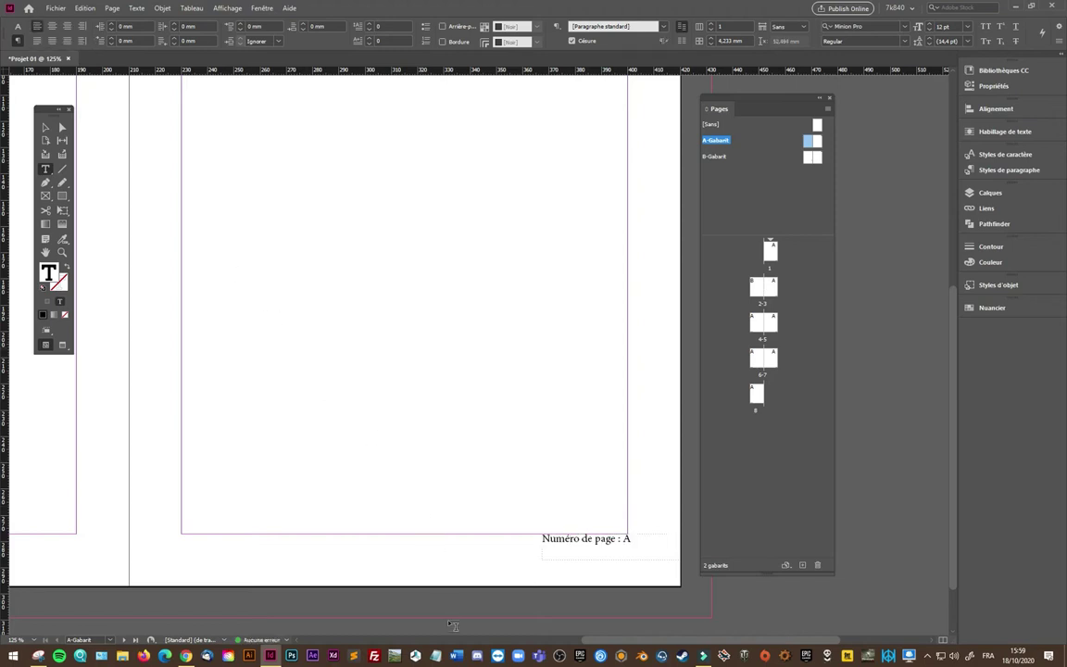
left_click_drag(667, 645, 684, 641)
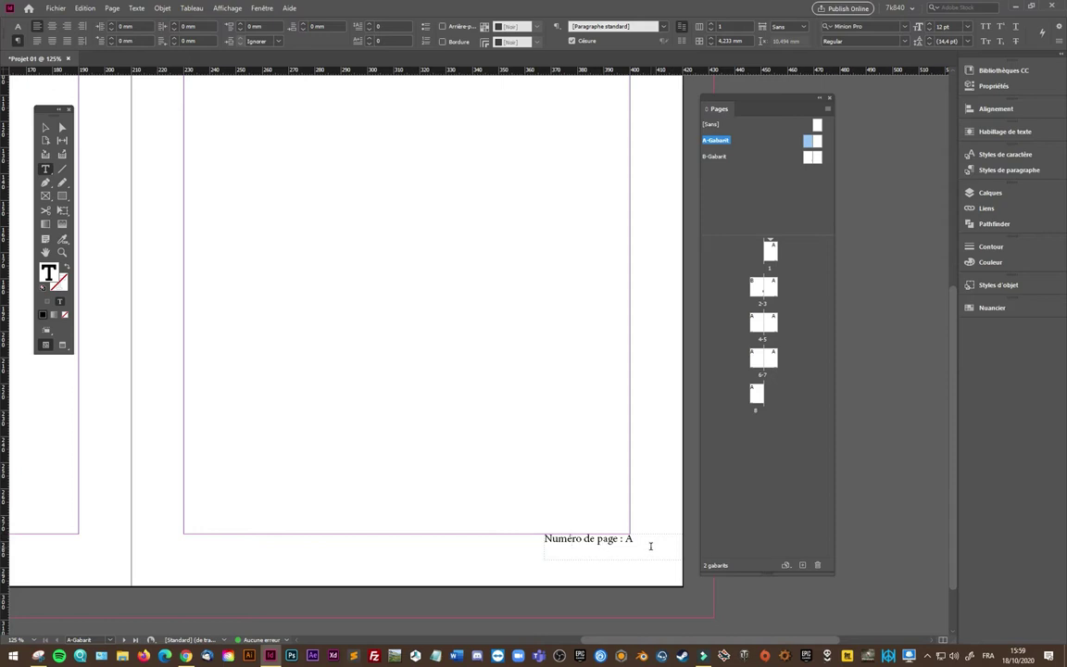
key("ctrl+a")
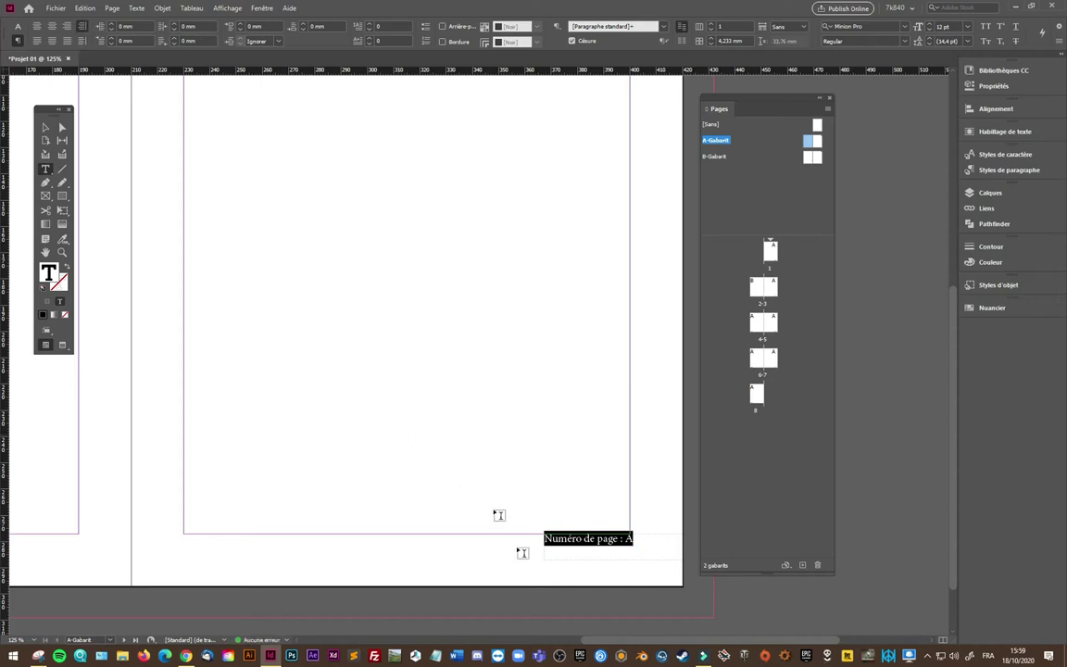
left_click_drag(620, 642, 448, 632)
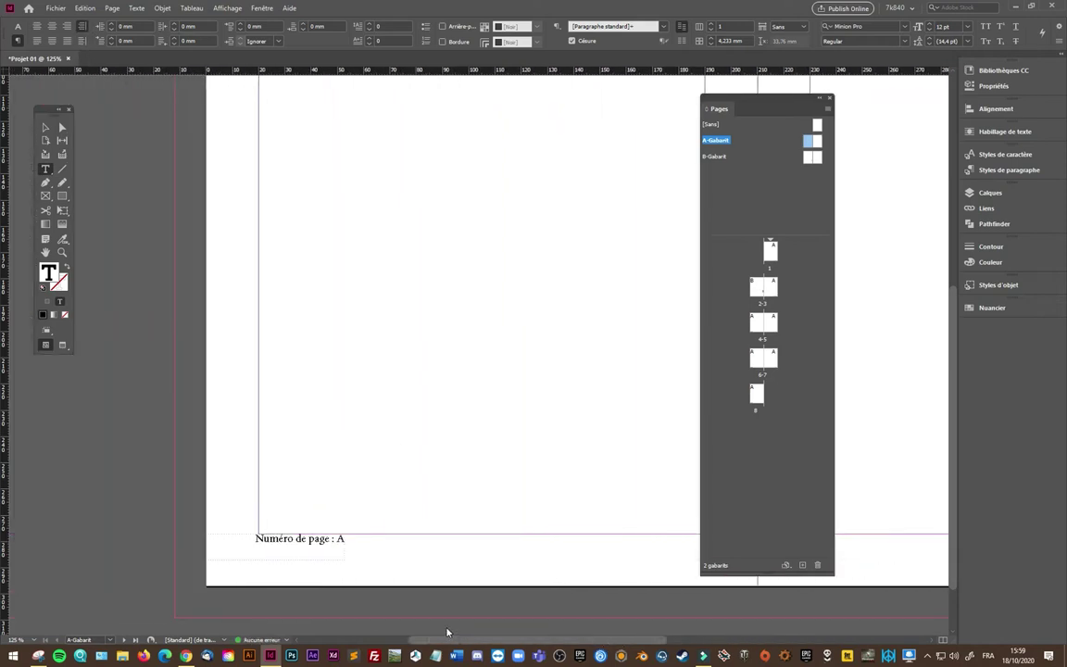
- Align the left page's footer text toward the spine (right-aligned)
left_click_drag(256, 539, 345, 539)
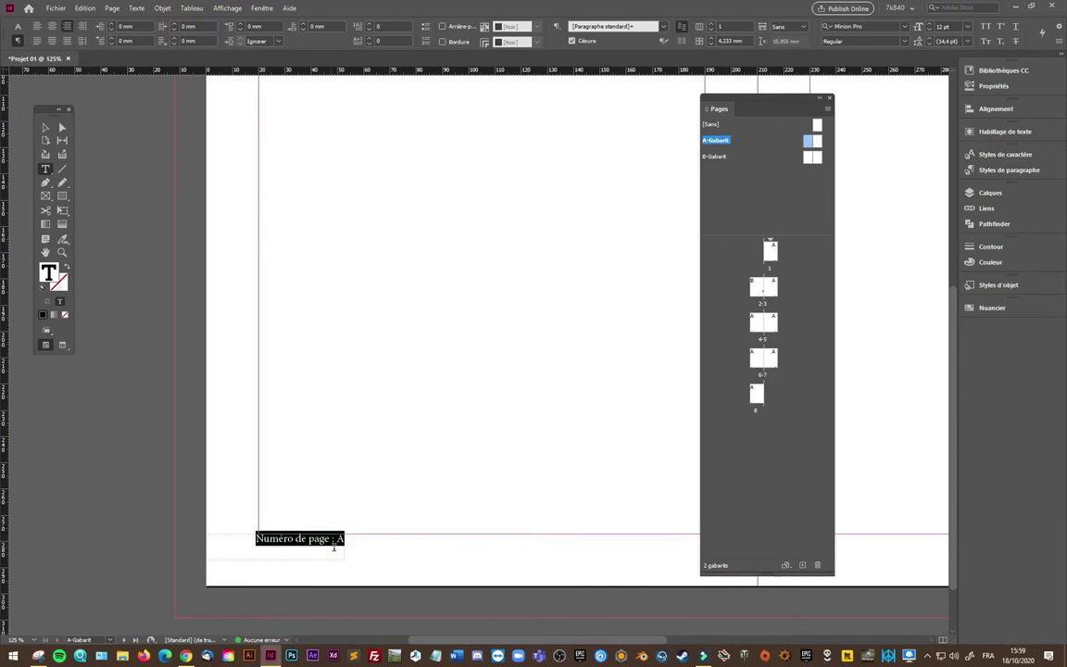
left_click(82, 43)
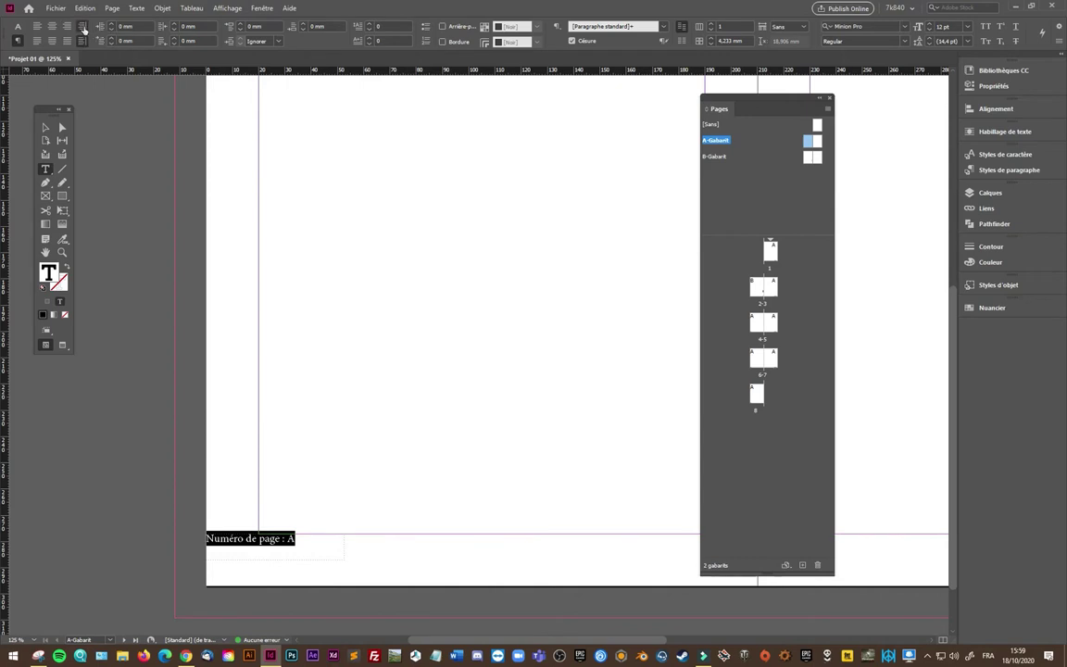
left_click(82, 41)
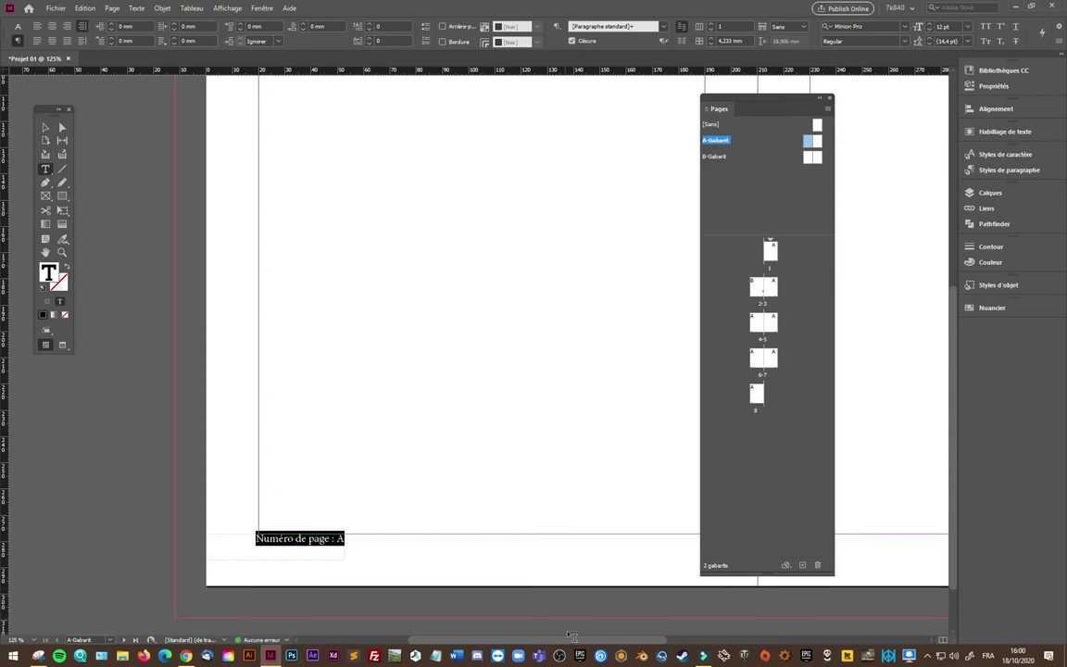
scroll(576, 643, "right", 5)
scroll(515, 412, "down", 3)
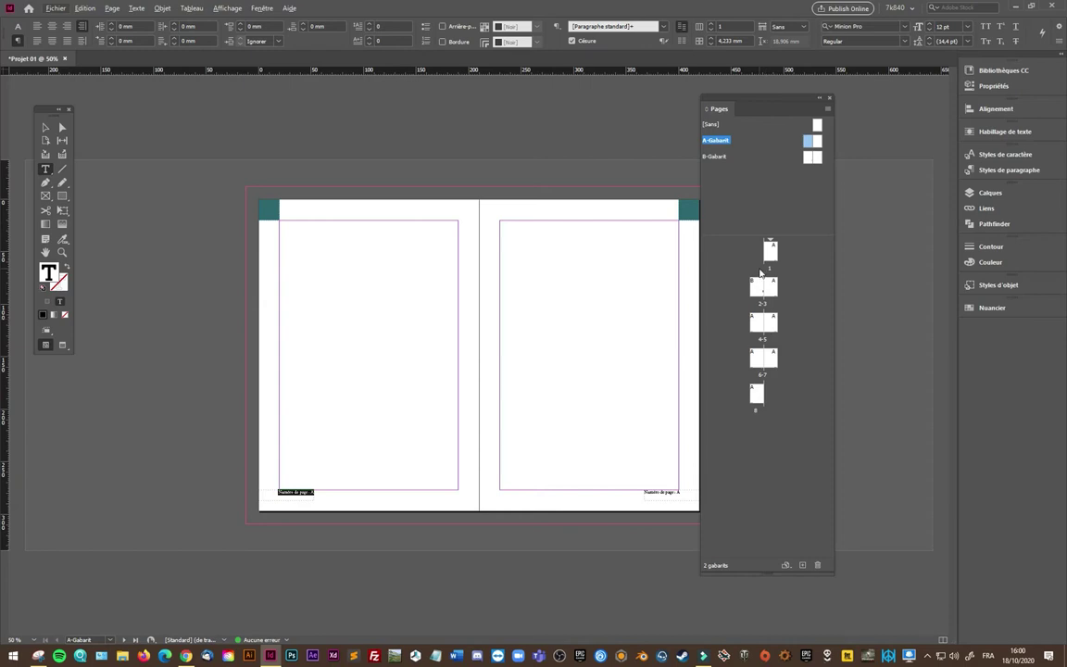
- Open spread 2-3 and browse spreads 4-7 to confirm footers read e.g. 'Numéro de page : 6'
double_click(755, 293)
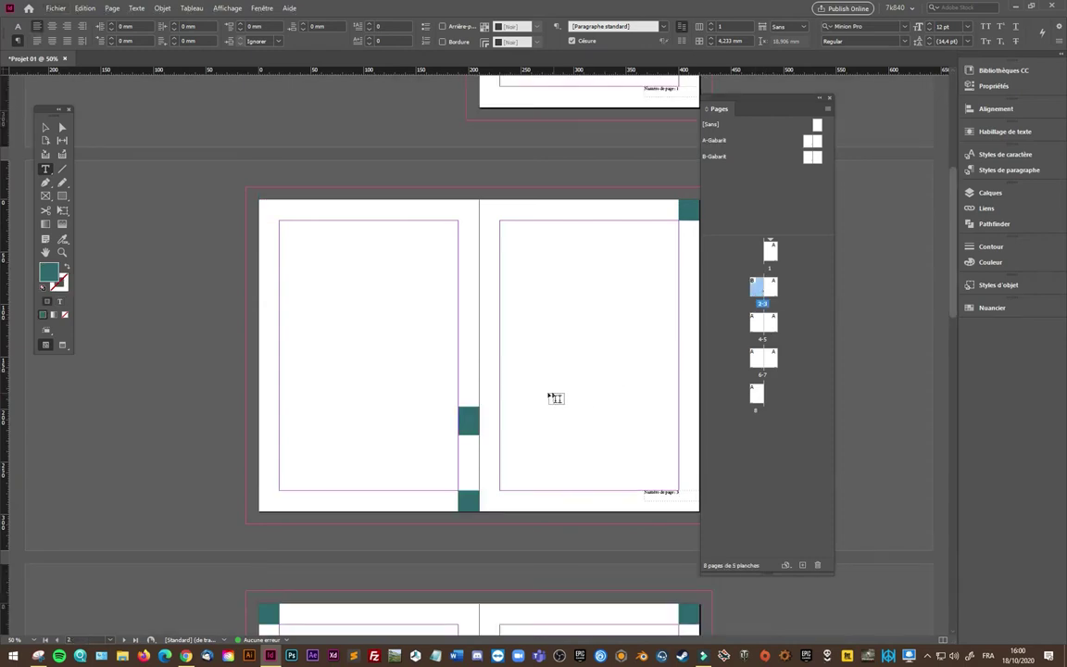
scroll(546, 399, "down", 3)
scroll(545, 398, "down", 3)
scroll(429, 476, "down", 3)
scroll(423, 480, "up", 1)
scroll(423, 481, "up", 1)
scroll(423, 480, "up", 1)
scroll(514, 423, "down", 2)
scroll(514, 424, "down", 3)
scroll(507, 421, "down", 3)
scroll(429, 440, "up", 1)
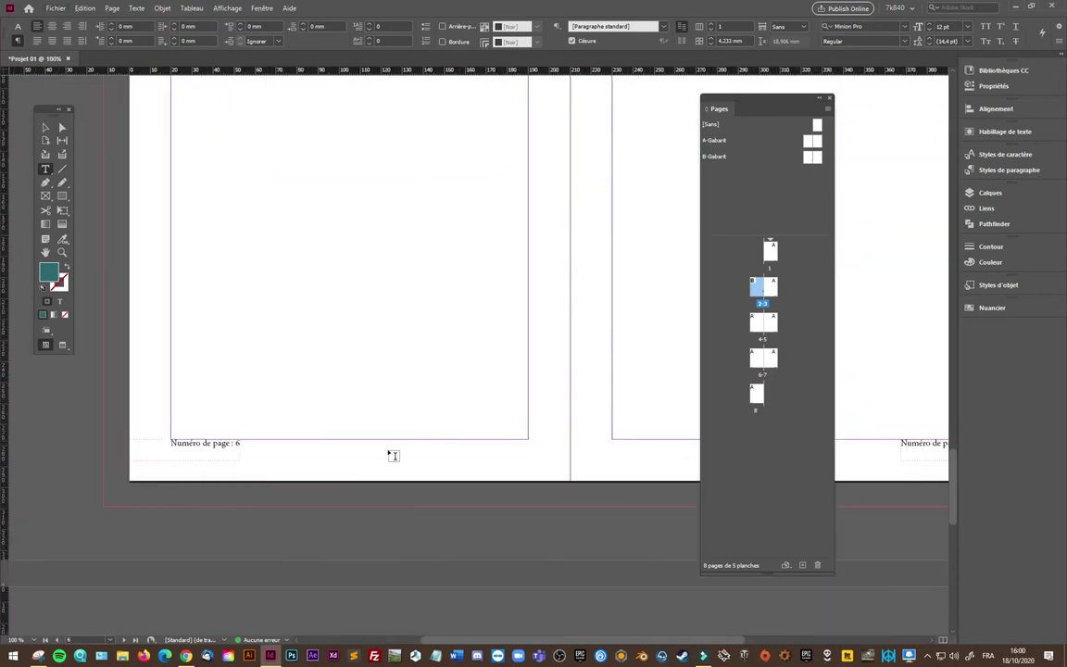
mouse_move(509, 640)
left_mouse_down()
mouse_move(617, 645)
mouse_move(498, 563)
left_mouse_up()
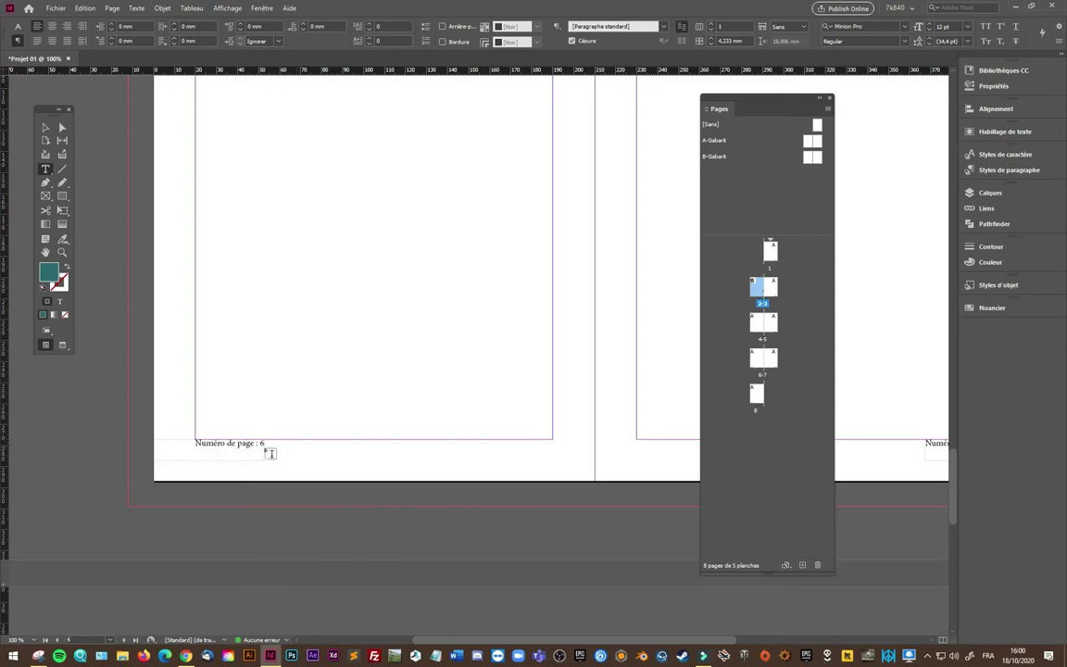
- On master A, delete the 'Numéro de page :' label from both footers, keeping the number
double_click(812, 141)
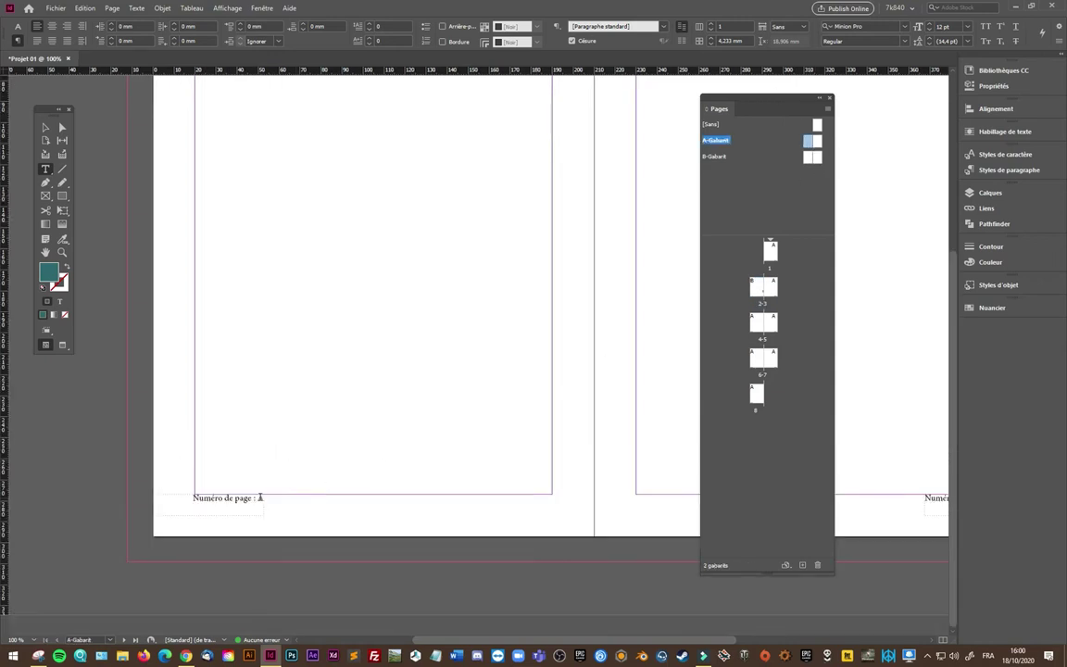
left_click_drag(257, 497, 162, 498)
key("BackSpace")
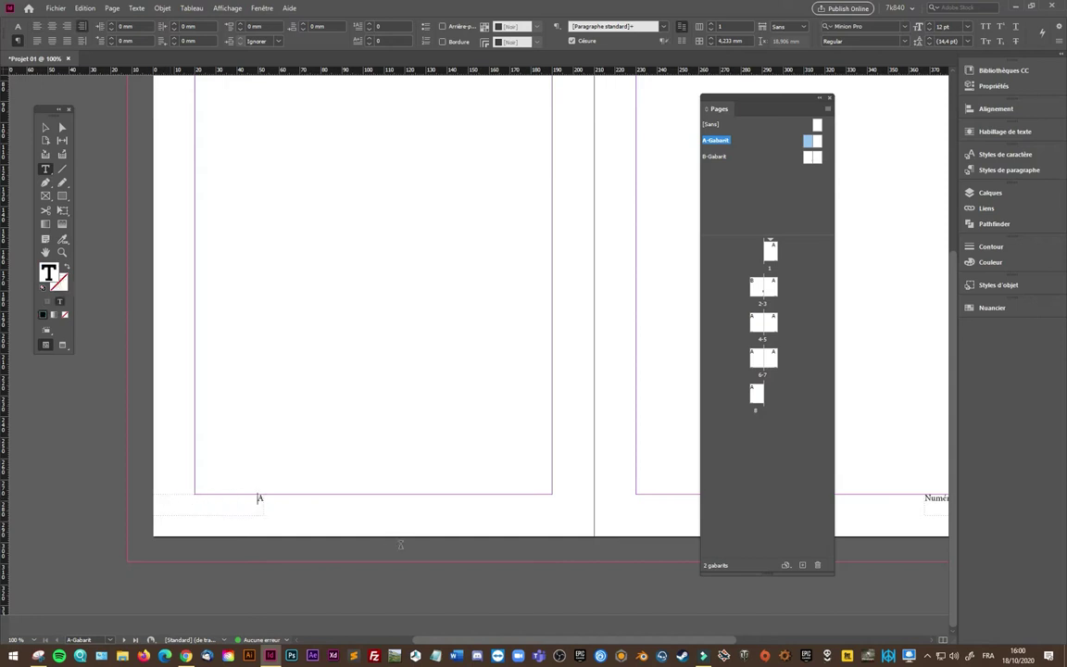
scroll(555, 519, "right", 3)
scroll(555, 519, "right", 3)
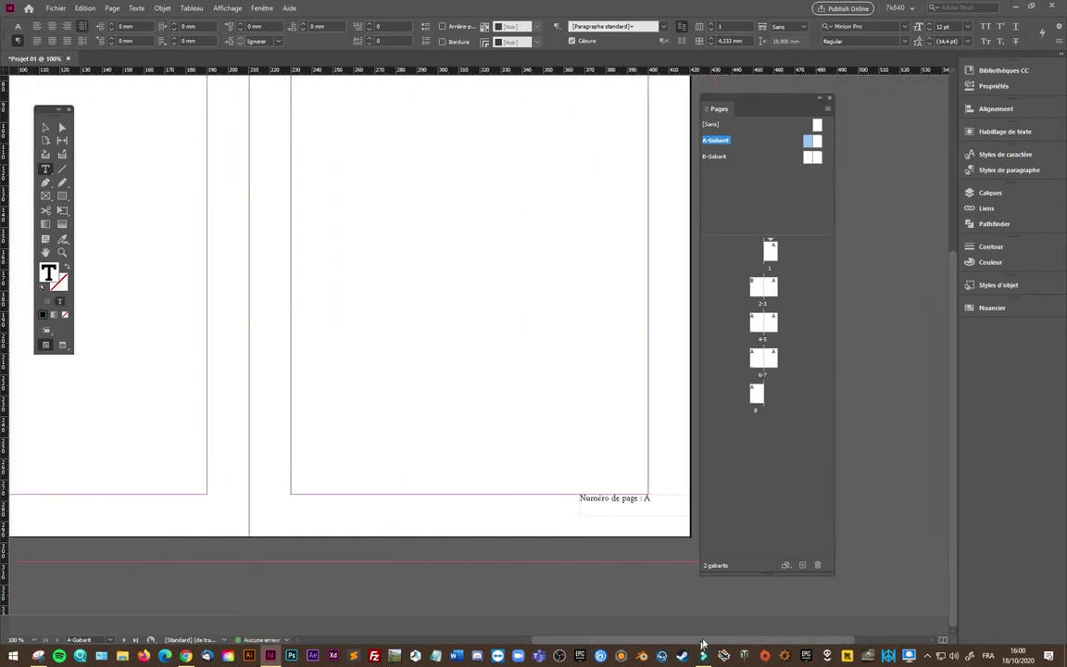
left_click_drag(648, 497, 579, 497)
key("BackSpace")
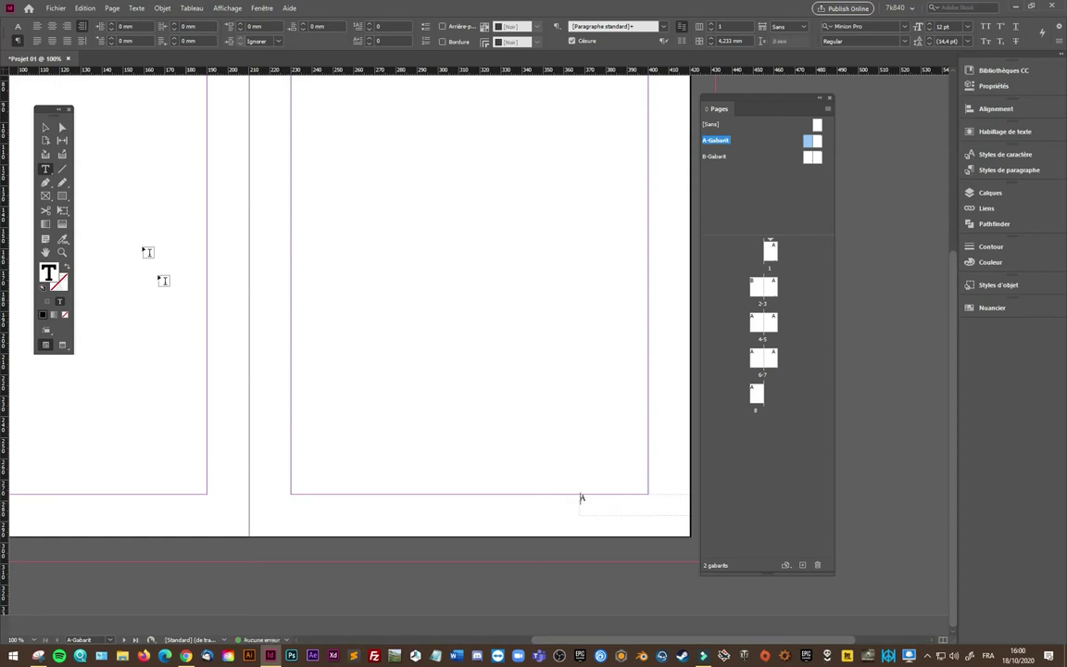
- Shrink both footer frames to fit just the page number
key("Escape")
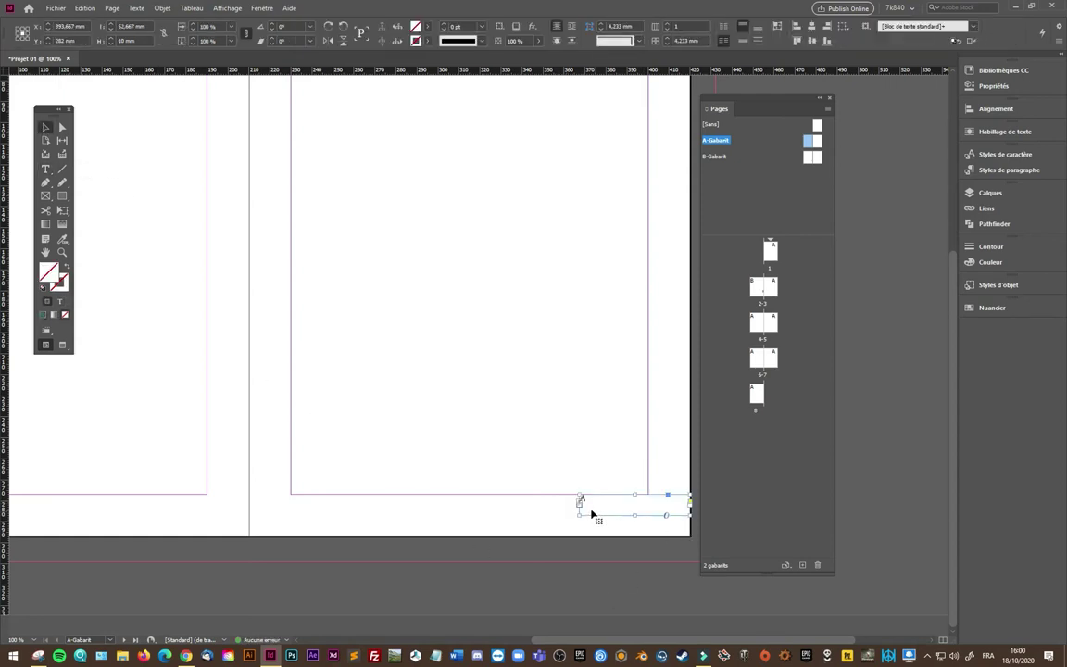
left_click_drag(581, 508, 639, 507)
left_click_drag(728, 643, 593, 641)
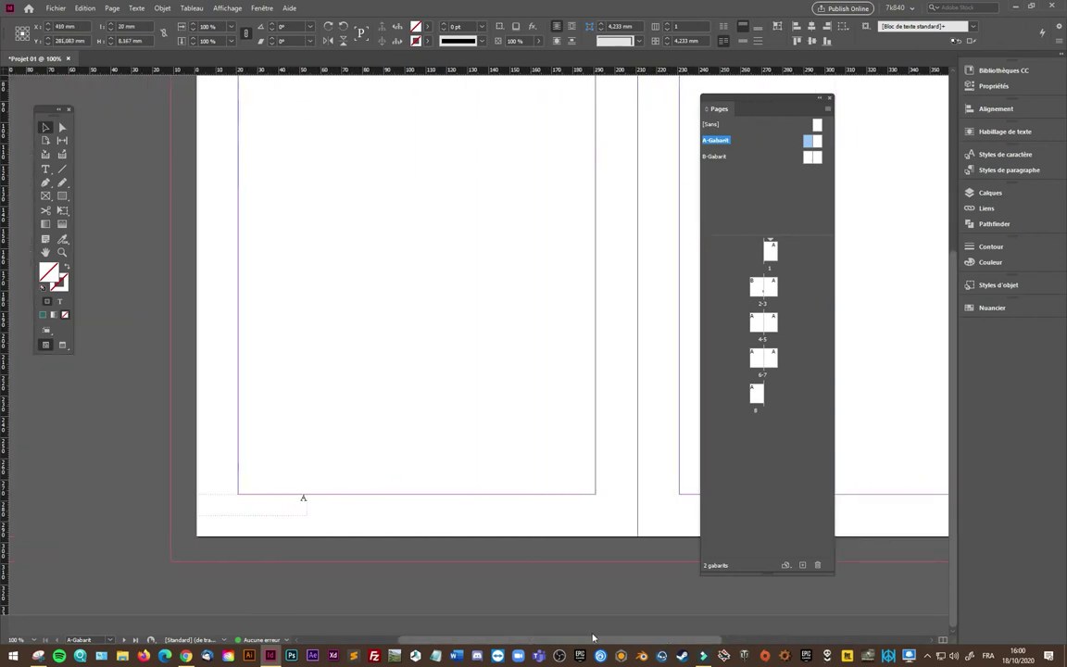
left_click_drag(291, 508, 240, 515)
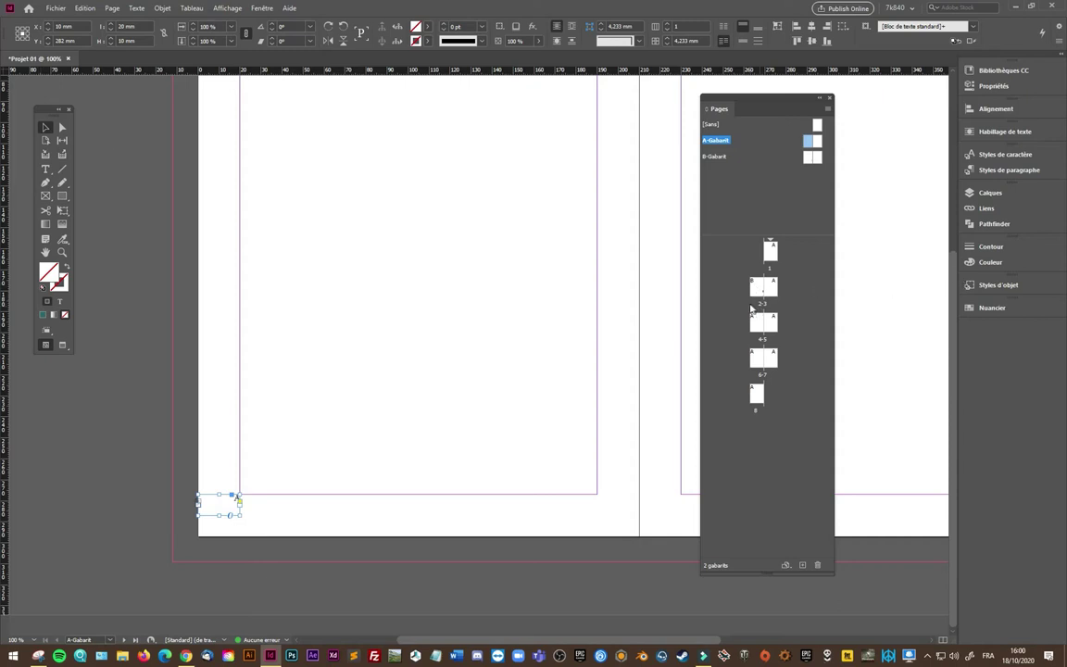
- Open spread 4-5 and zoom out to check pages show 4 and 5
double_click(759, 322)
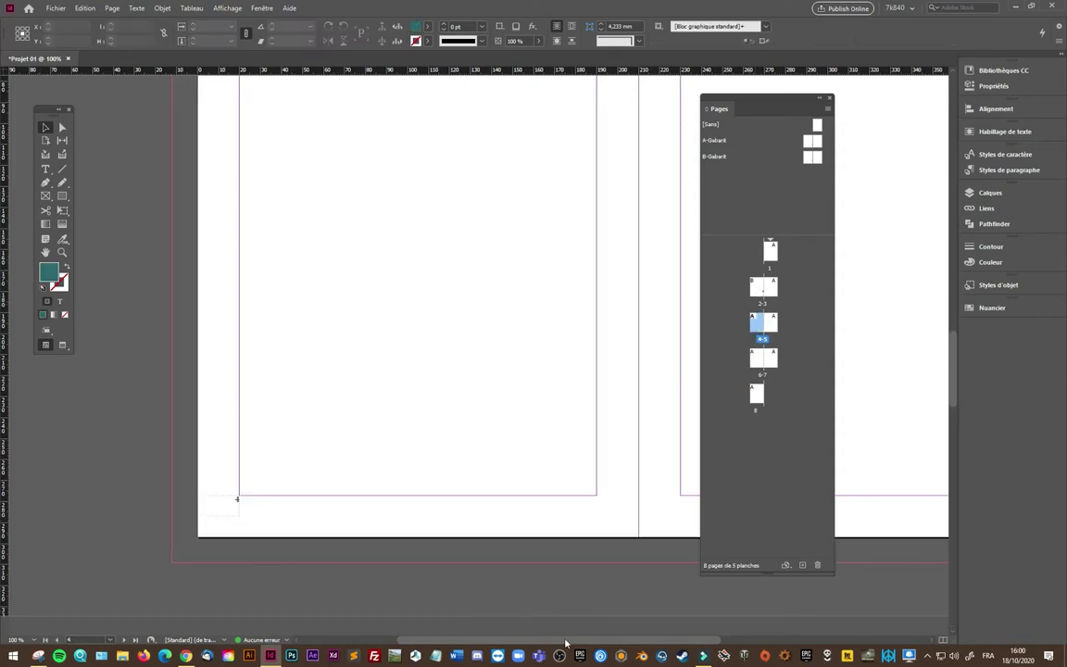
left_click_drag(565, 641, 625, 651)
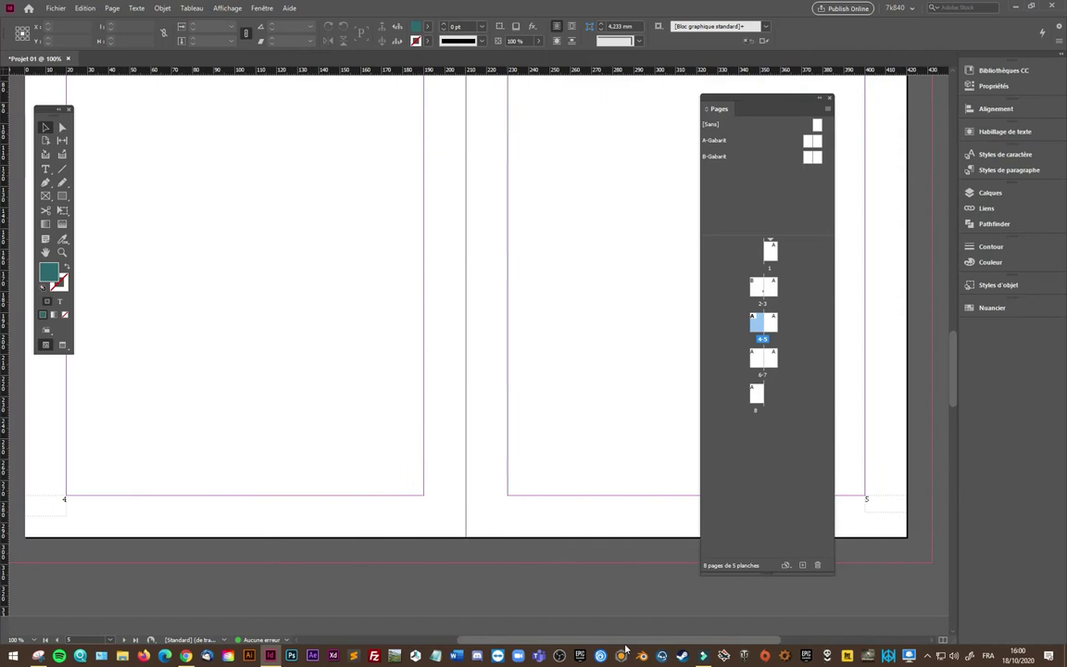
key("ctrl+minus")
key("ctrl+minus")
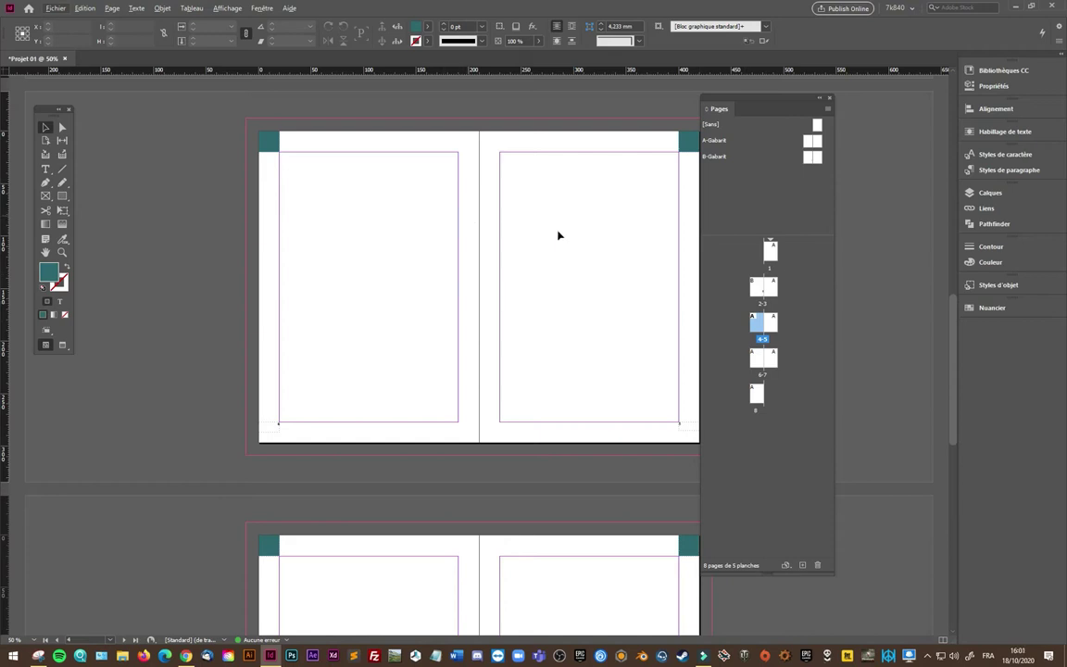
- Dock the Pages panel and add a placeholder-text frame at page 4's upper left
left_click_drag(806, 99, 1024, 324)
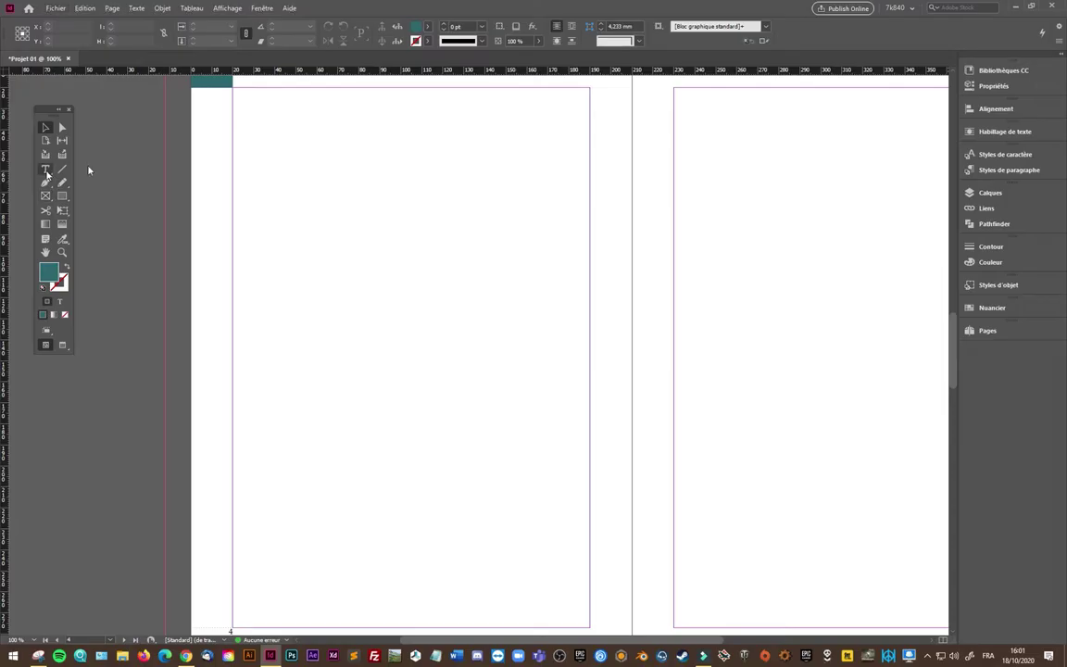
key("t")
left_click_drag(275, 142, 436, 324)
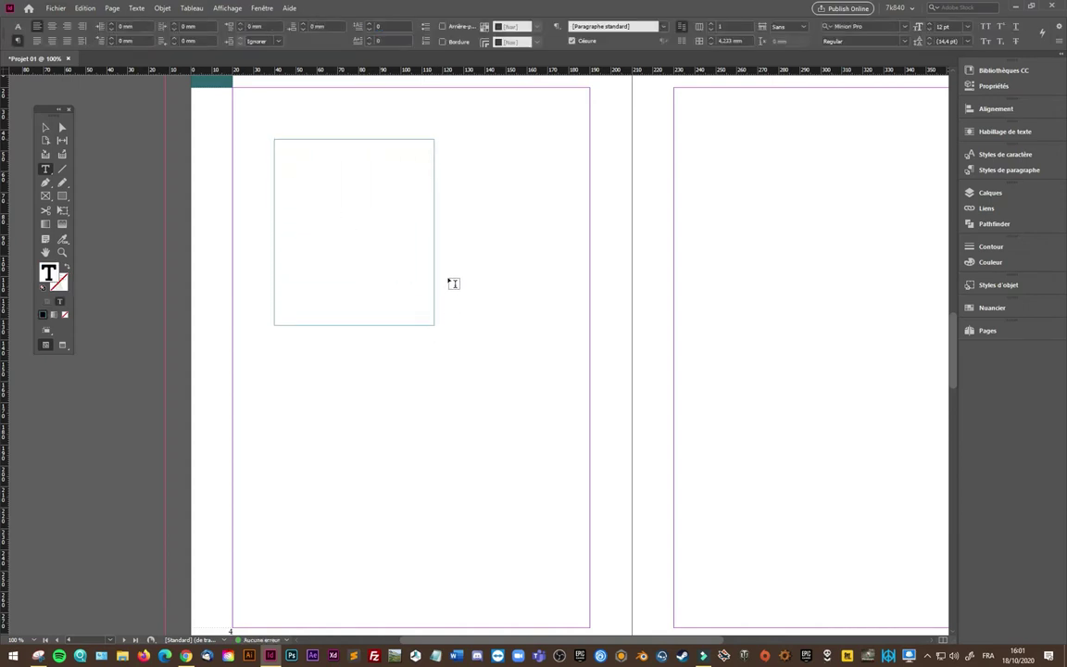
right_click(353, 194)
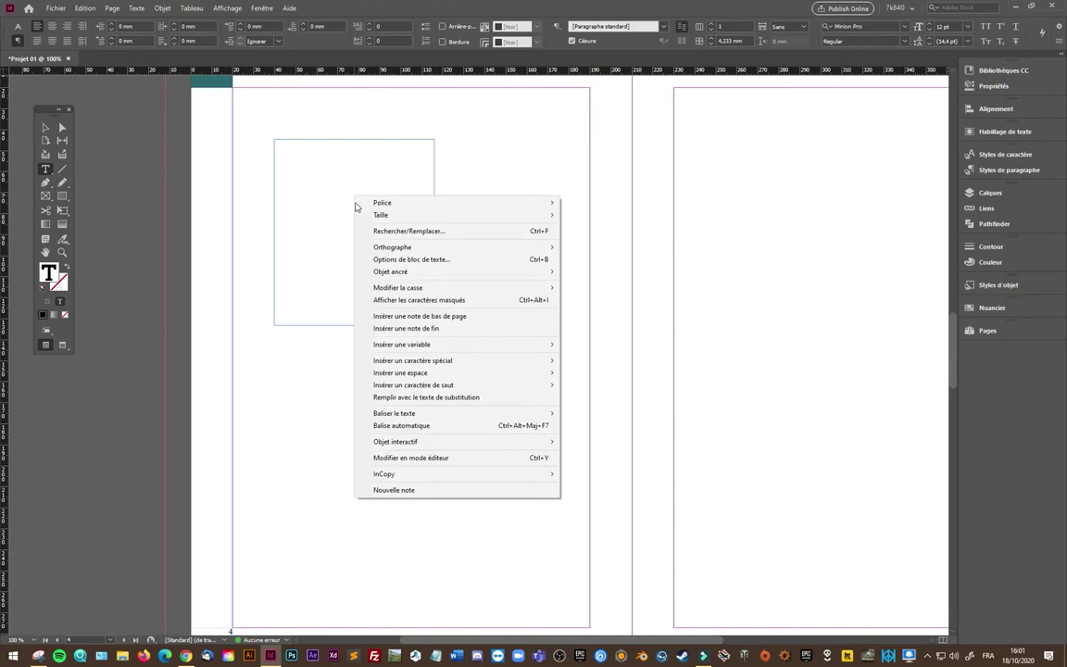
left_click(426, 397)
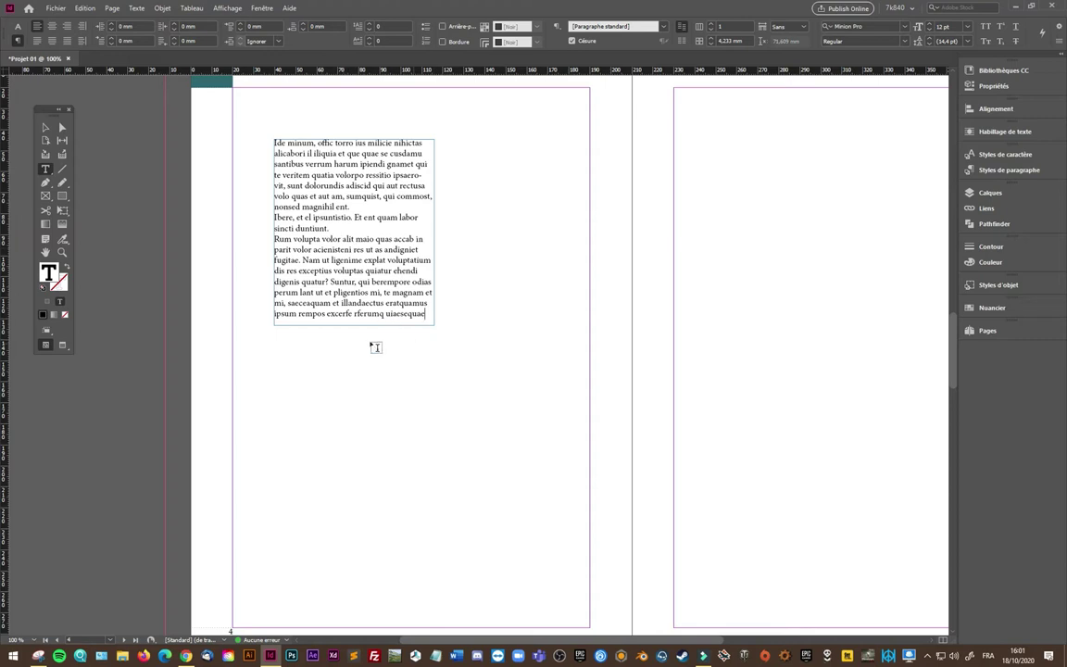
- Draw a square frame below the first and fill it with placeholder text
left_click(46, 196)
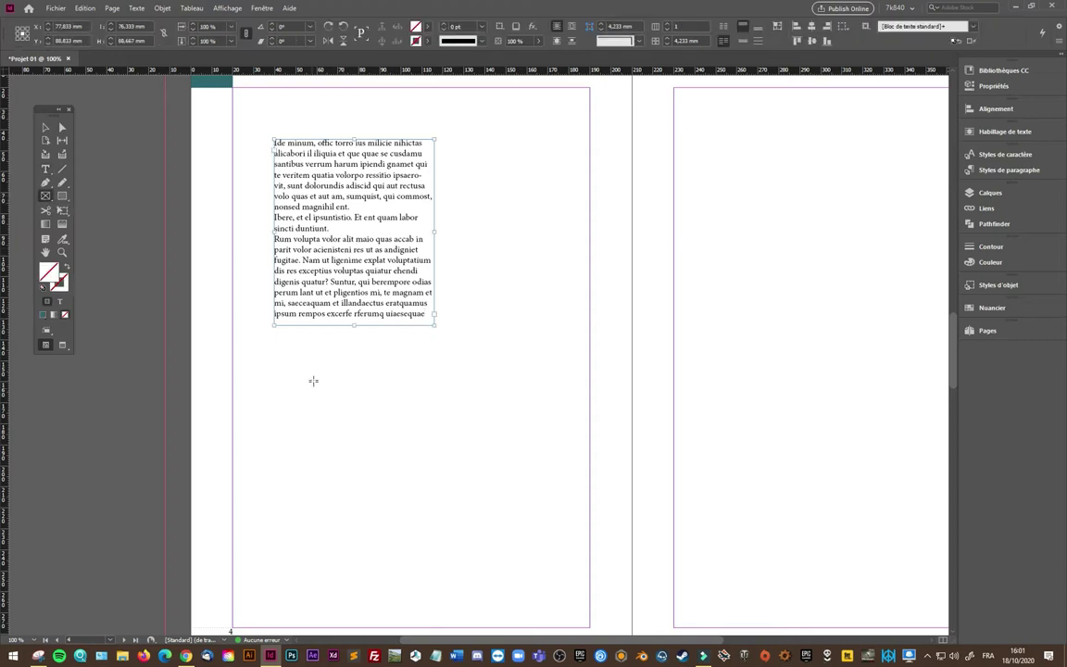
left_click_drag(312, 380, 492, 538)
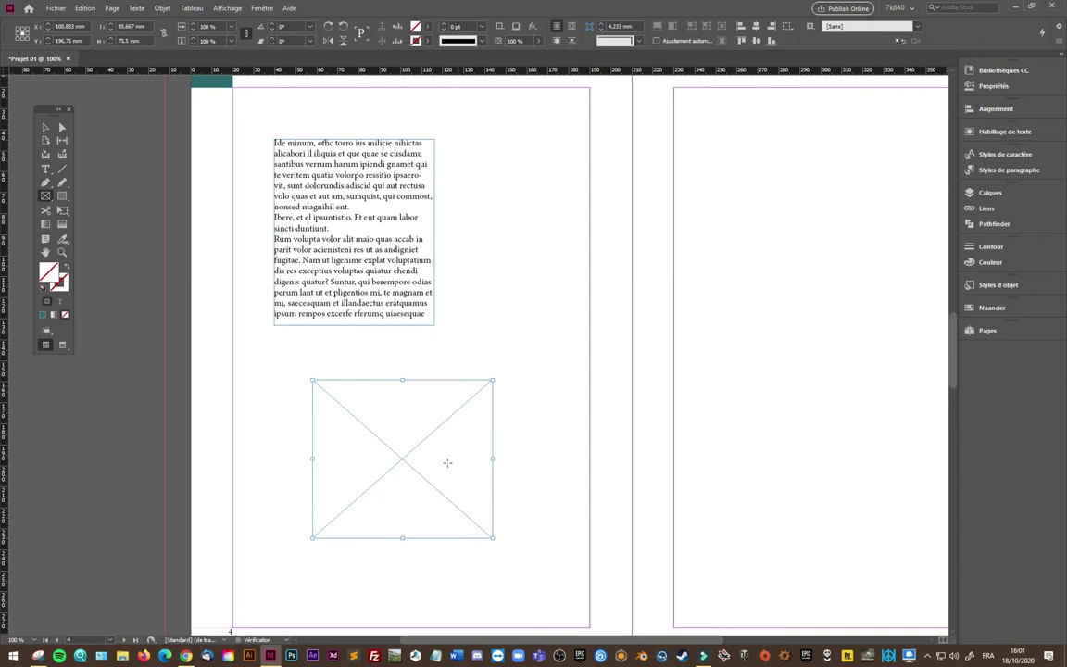
left_click(45, 125)
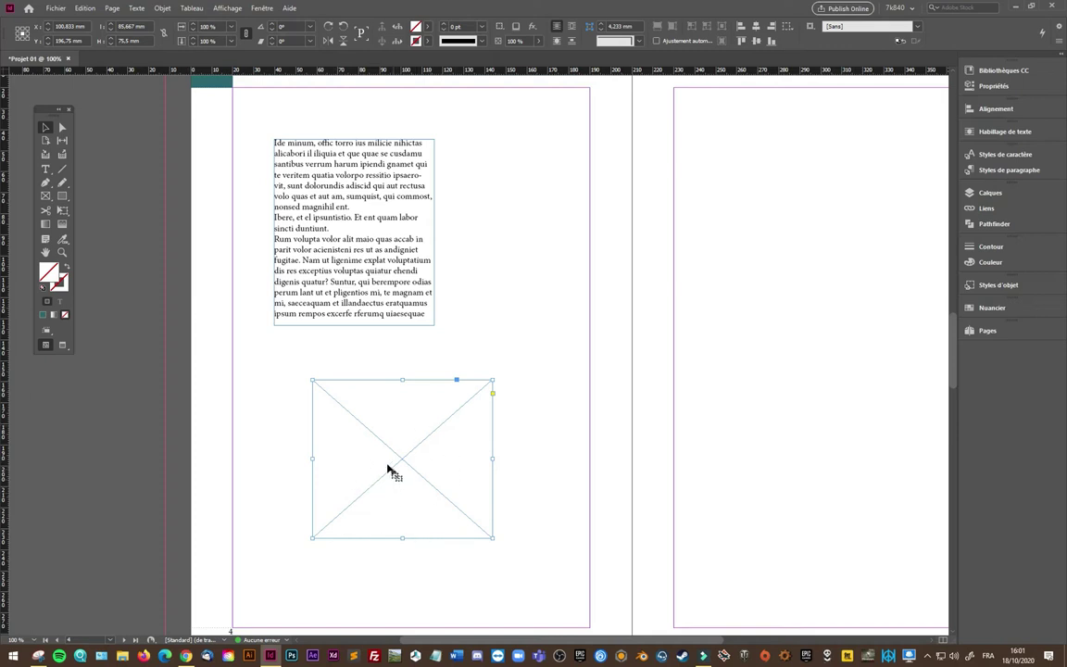
left_click(44, 168)
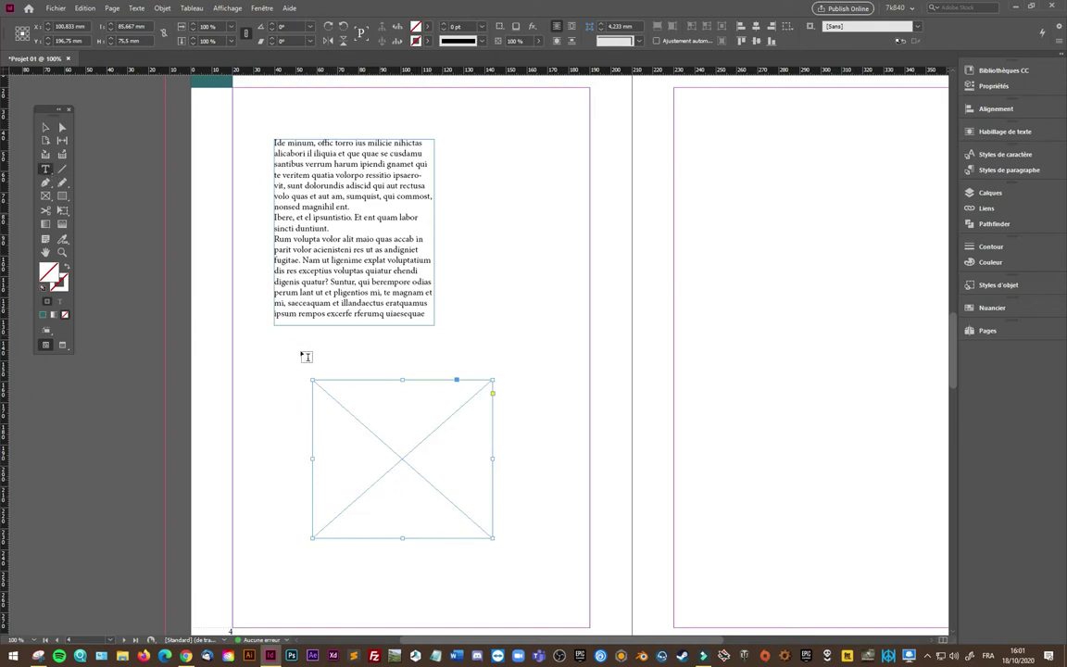
left_click(354, 411)
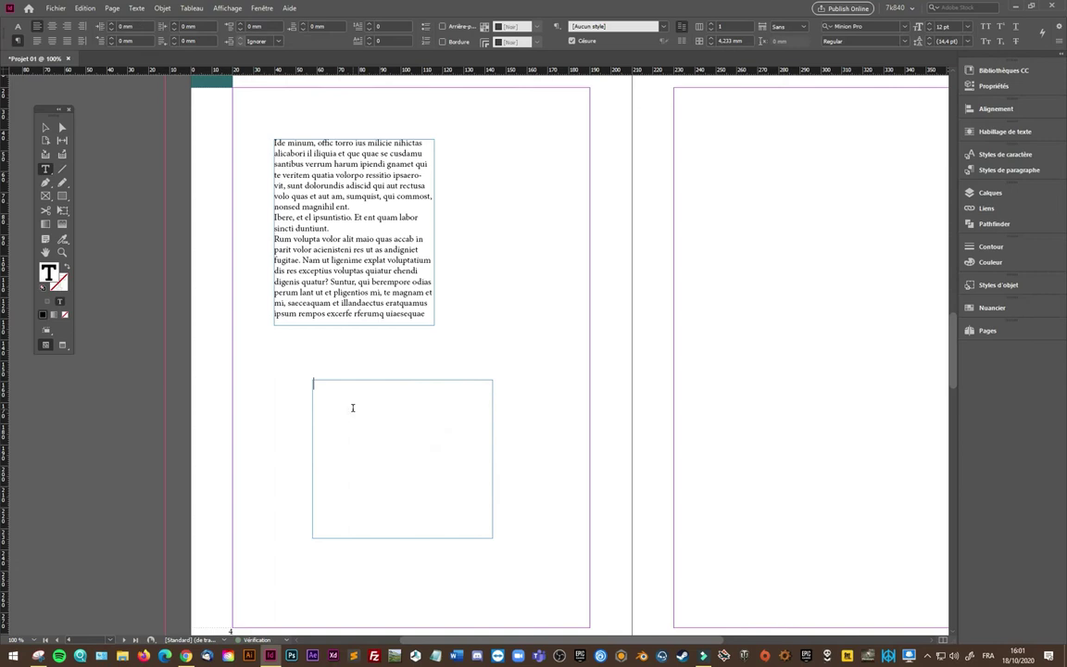
right_click(354, 410)
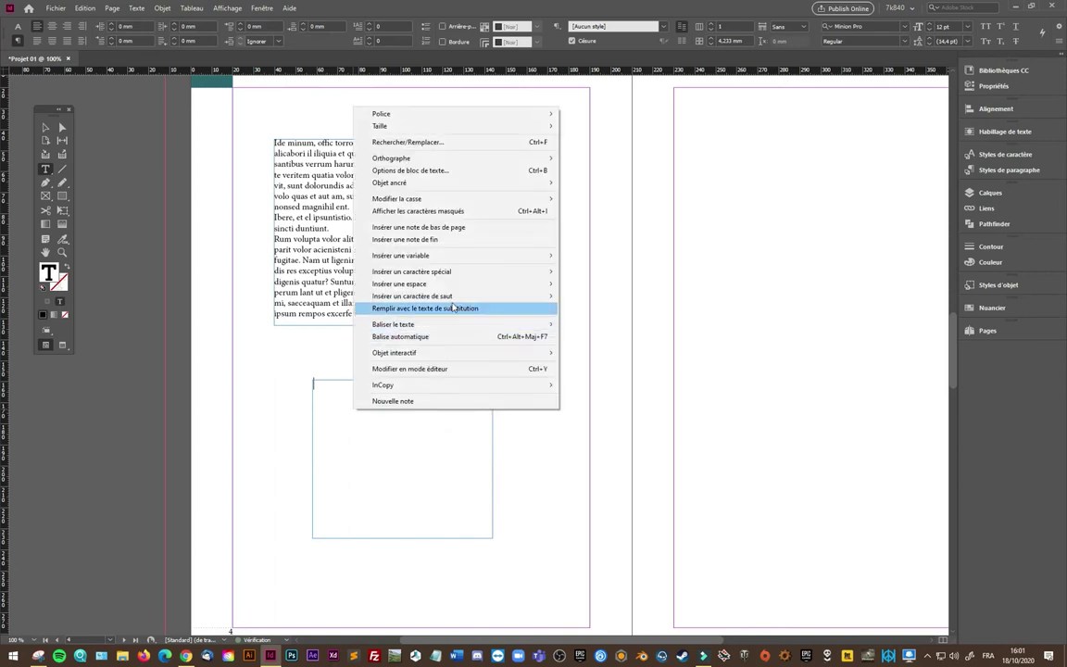
left_click(412, 308)
- Draw a closed pen-tool polygon beside the text frames with fill set to None
left_click(46, 183)
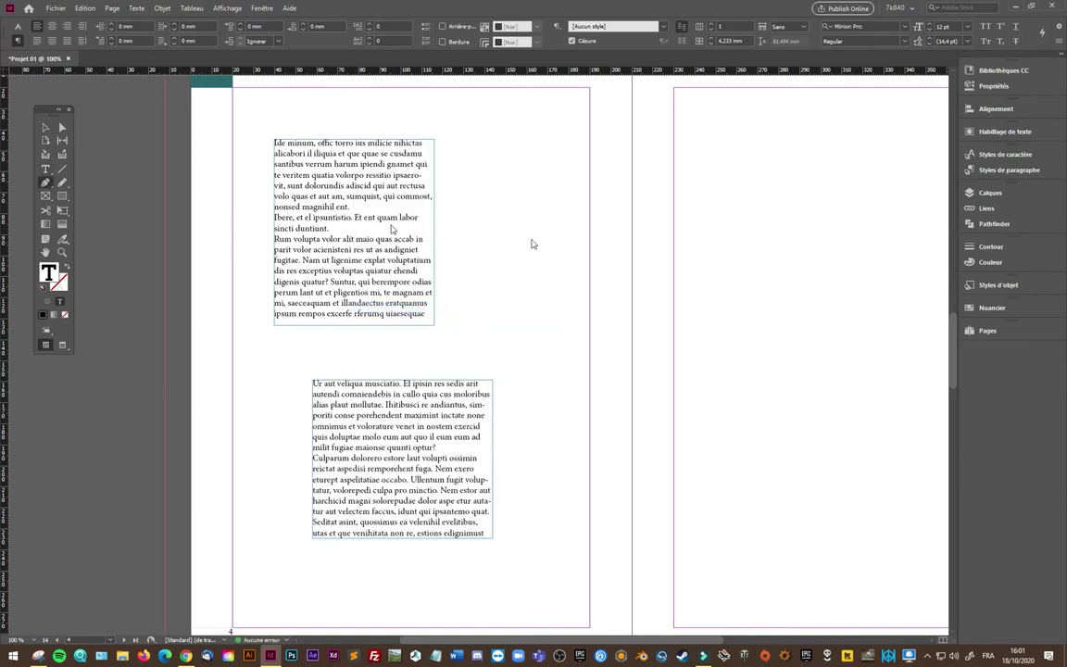
left_click(484, 236)
left_click(524, 192)
left_click(576, 214)
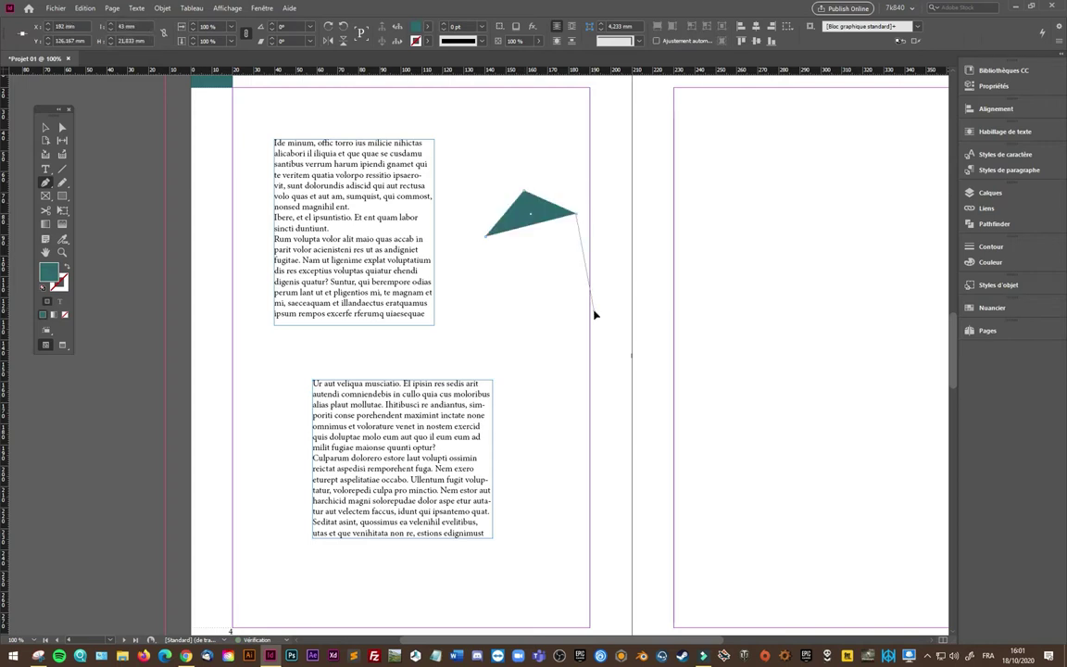
left_click(593, 311)
left_click(485, 238)
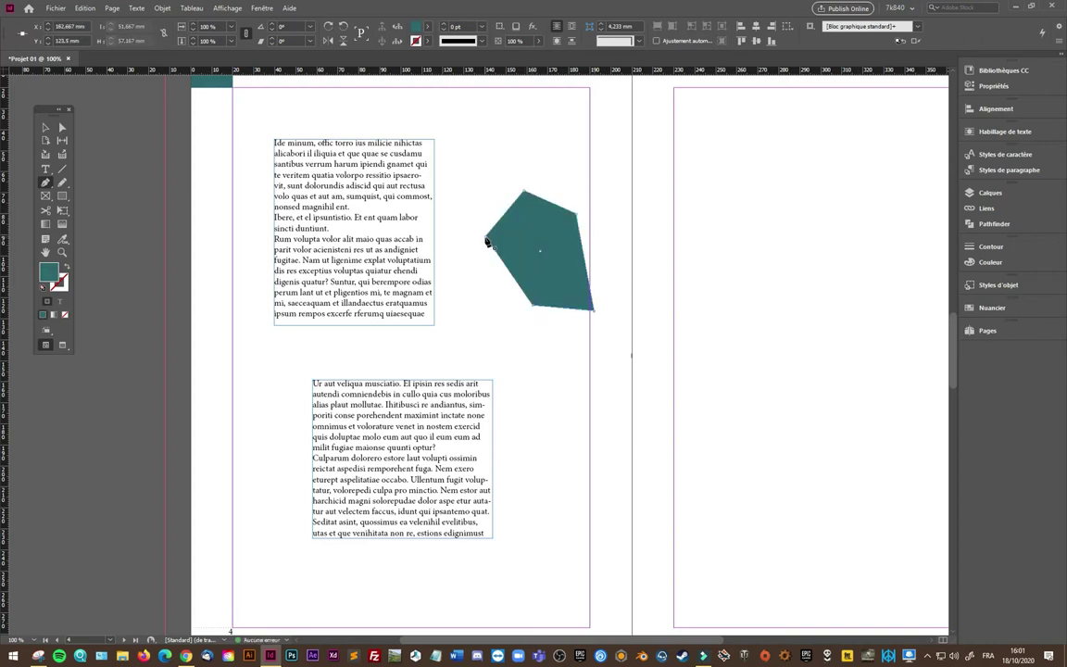
left_click(65, 315)
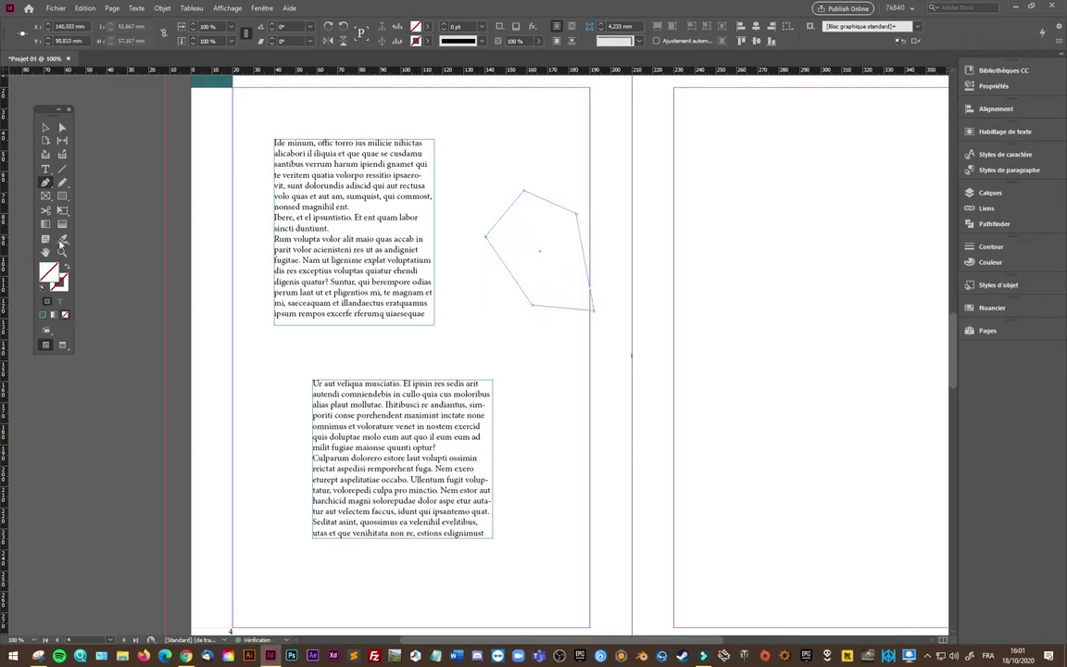
left_click(46, 169)
- Convert the pen-drawn polygon into a text frame filled with placeholder text
left_click(507, 225)
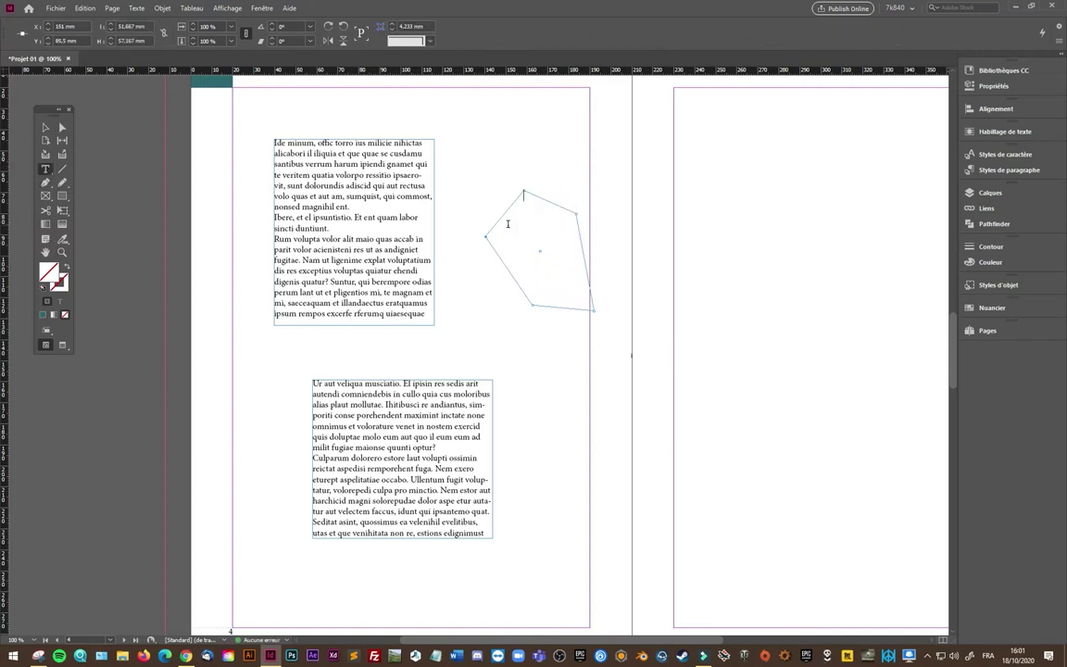
right_click(512, 227)
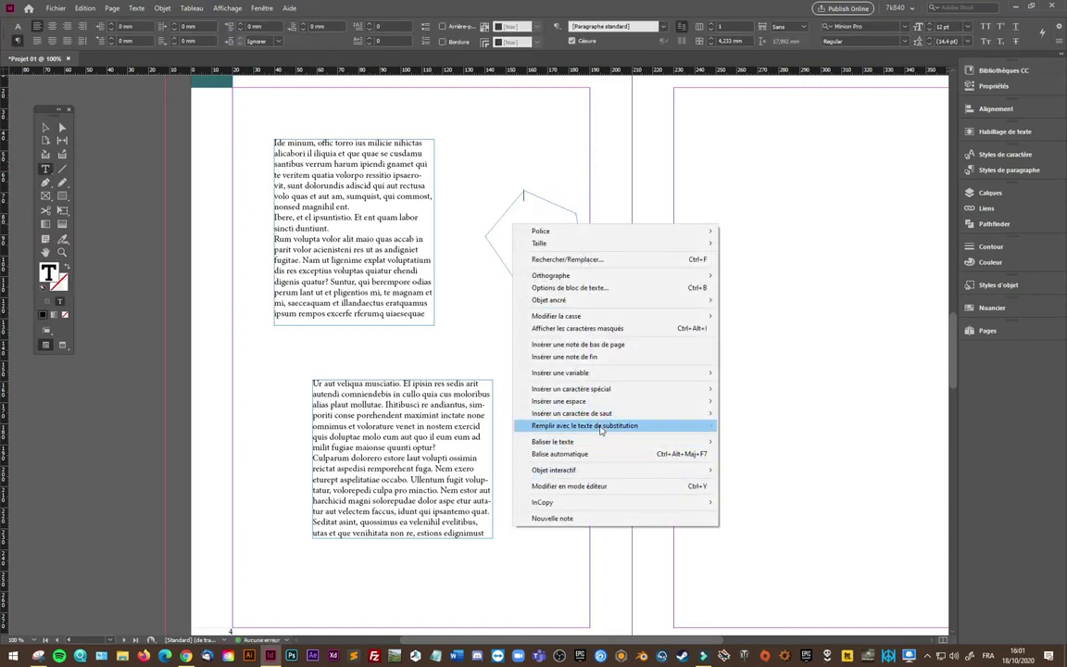
left_click(593, 425)
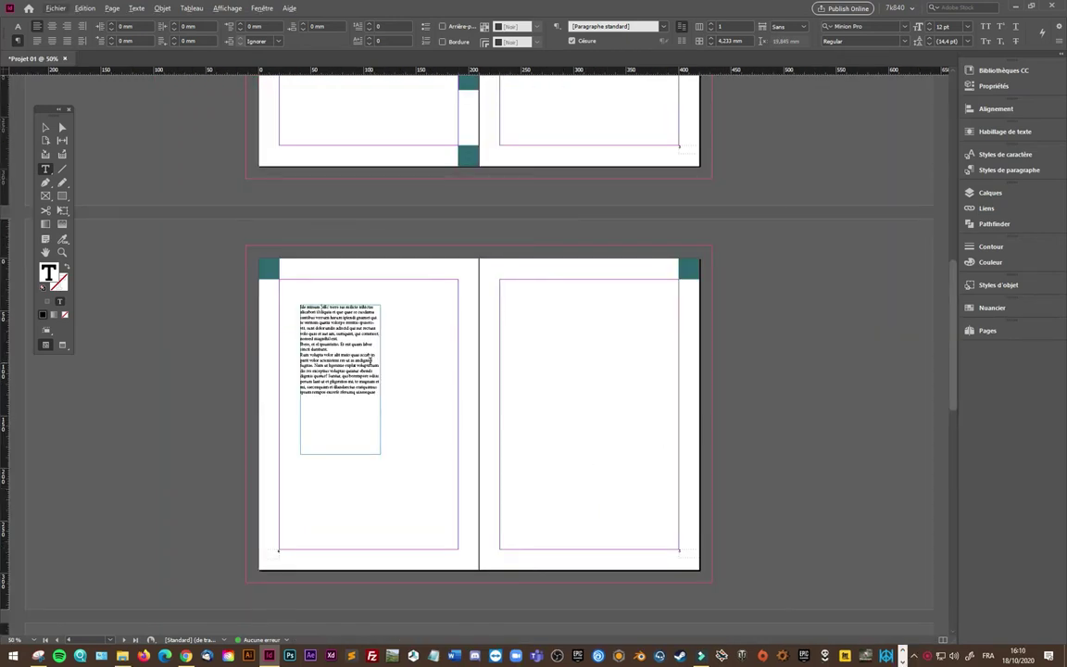
- Break 'Ide minum' onto its own heading line above the body text
scroll(345, 337, "up", 3)
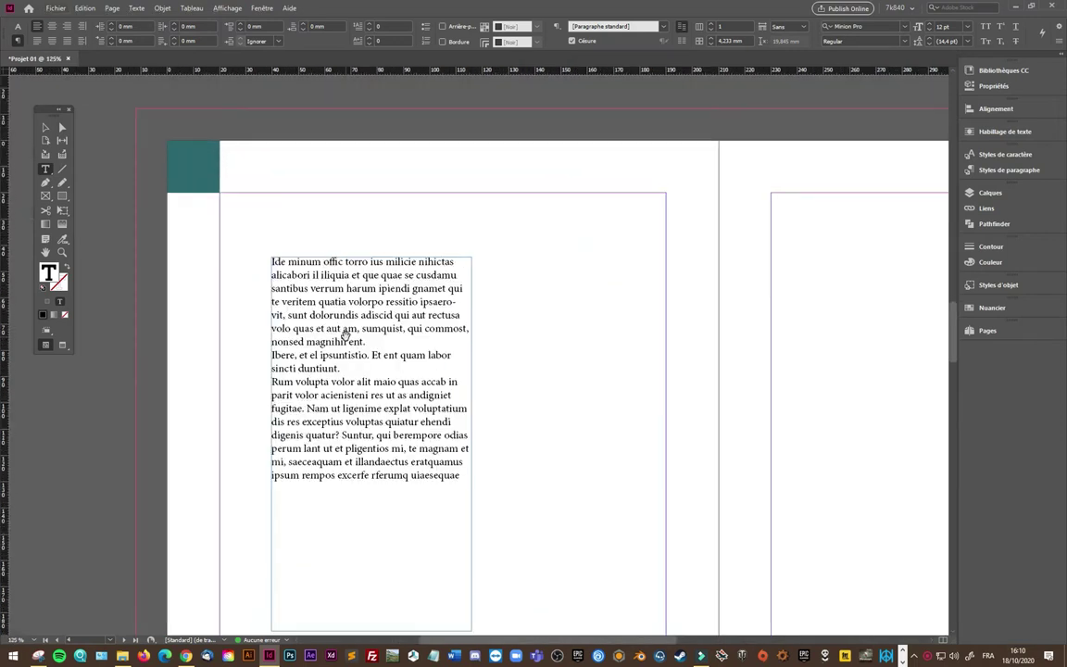
scroll(311, 301, "up", 2)
scroll(311, 301, "up", 3)
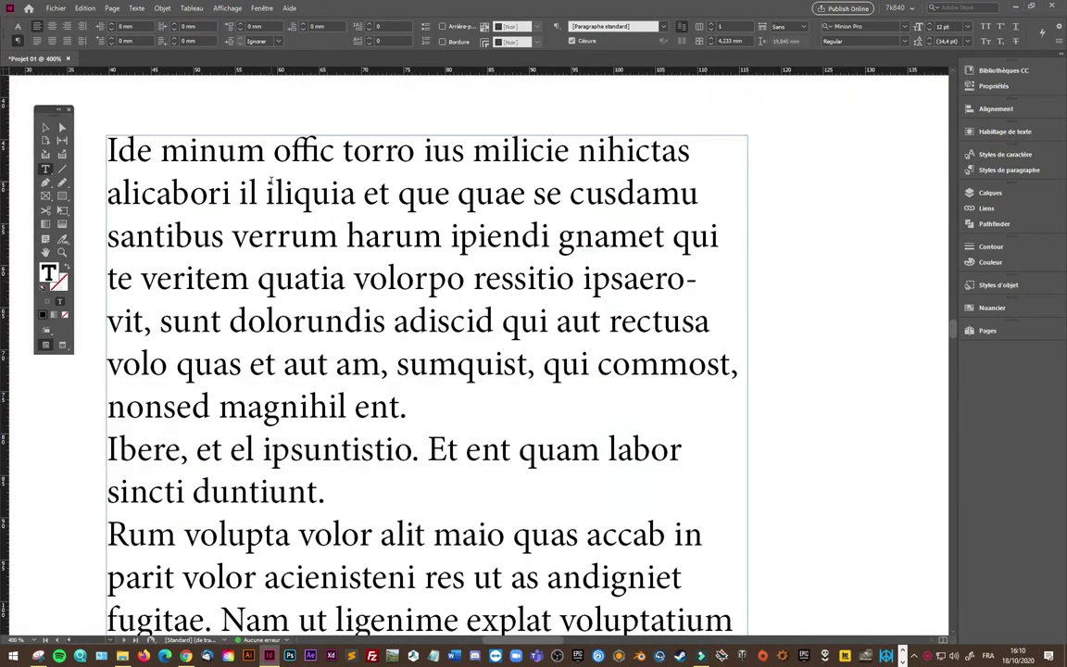
key("Return")
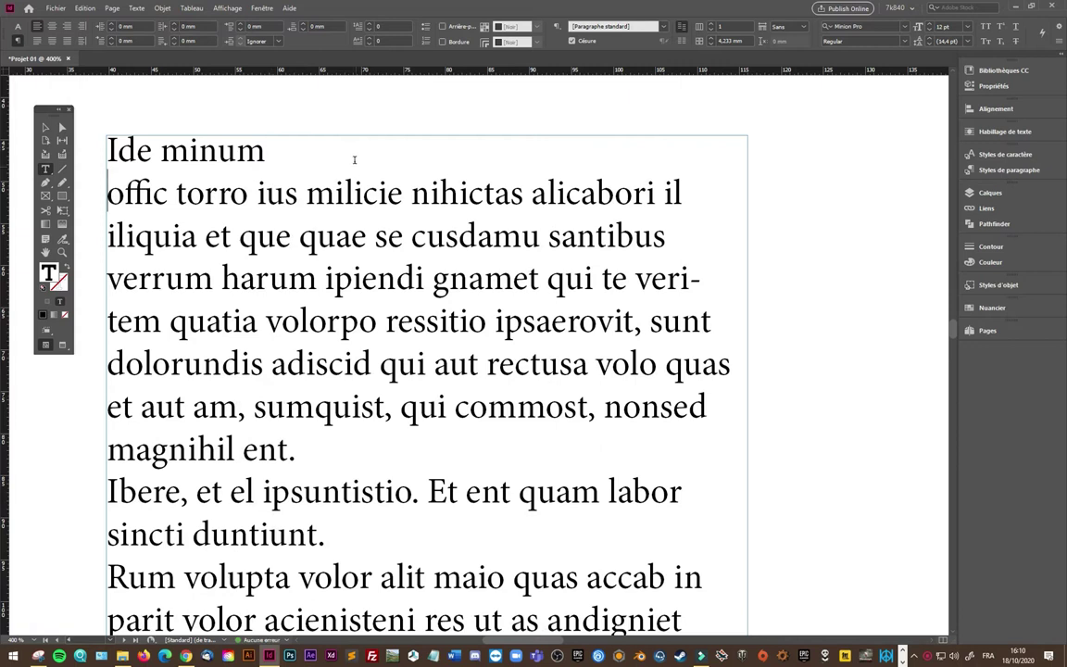
left_click_drag(289, 160, 88, 139)
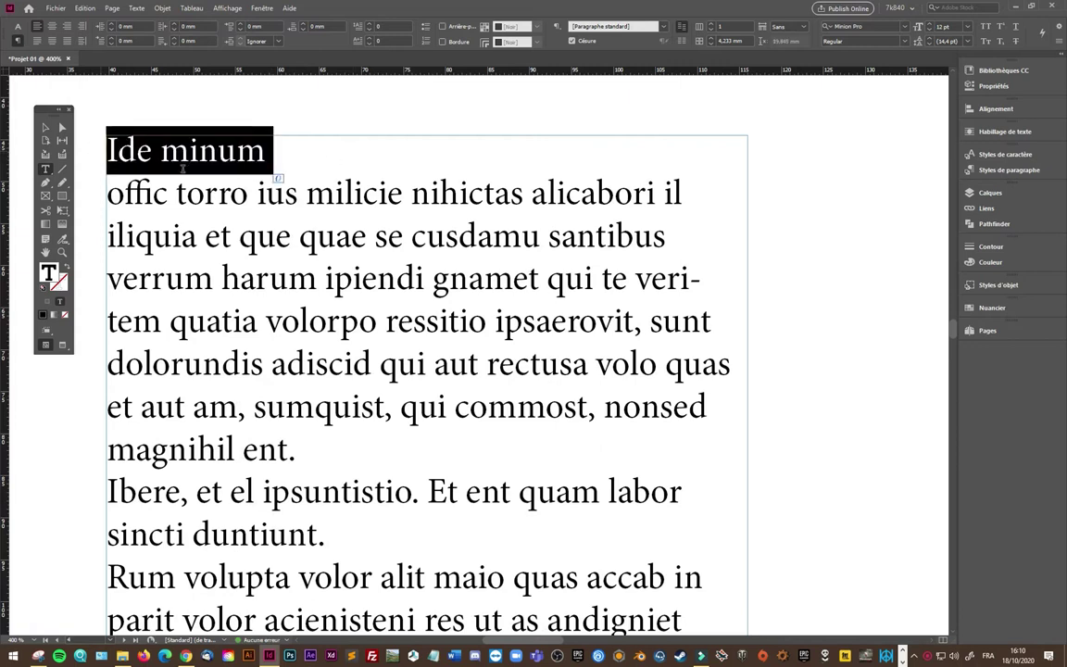
- Capitalise 'offic' to 'Offic', then select the heading with character formatting showing
left_click_drag(296, 451, 88, 196)
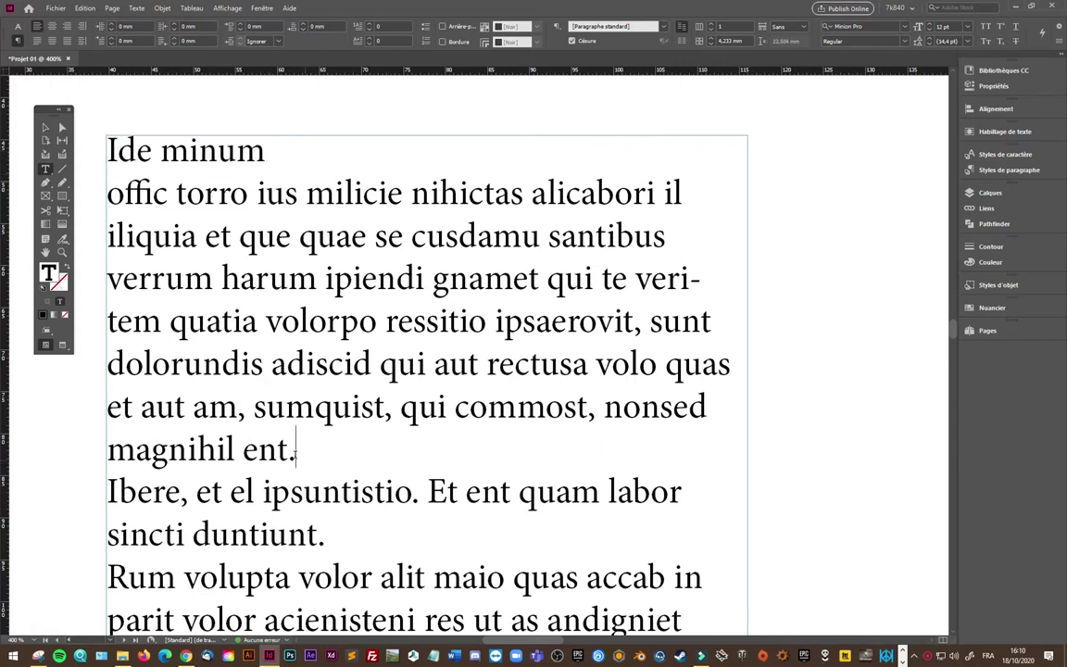
left_click(120, 193)
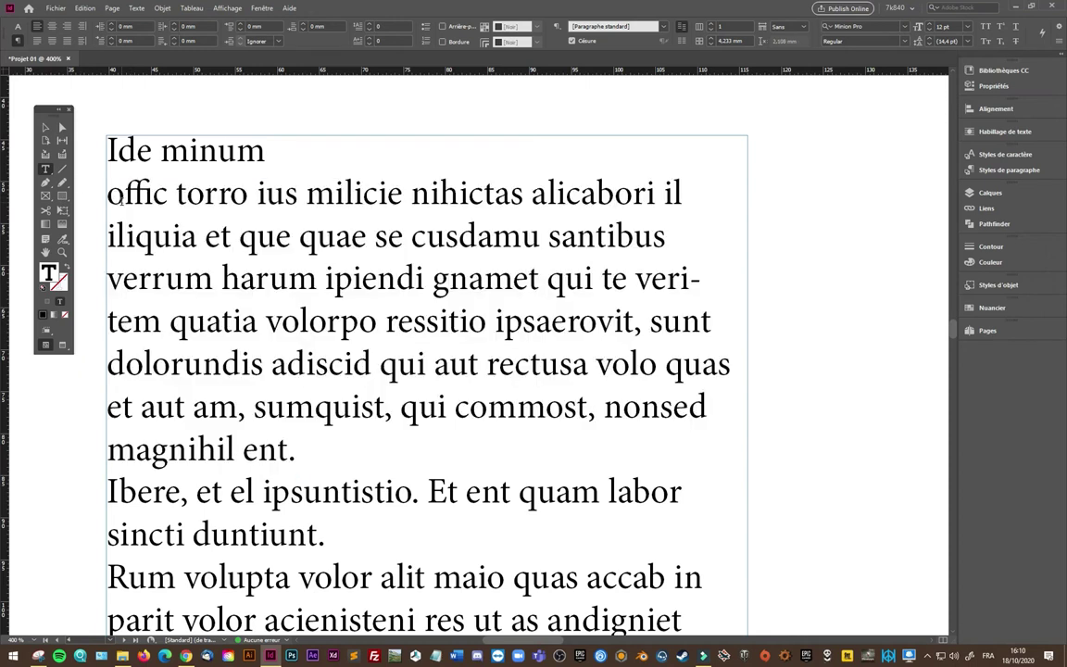
key("Delete")
type("O")
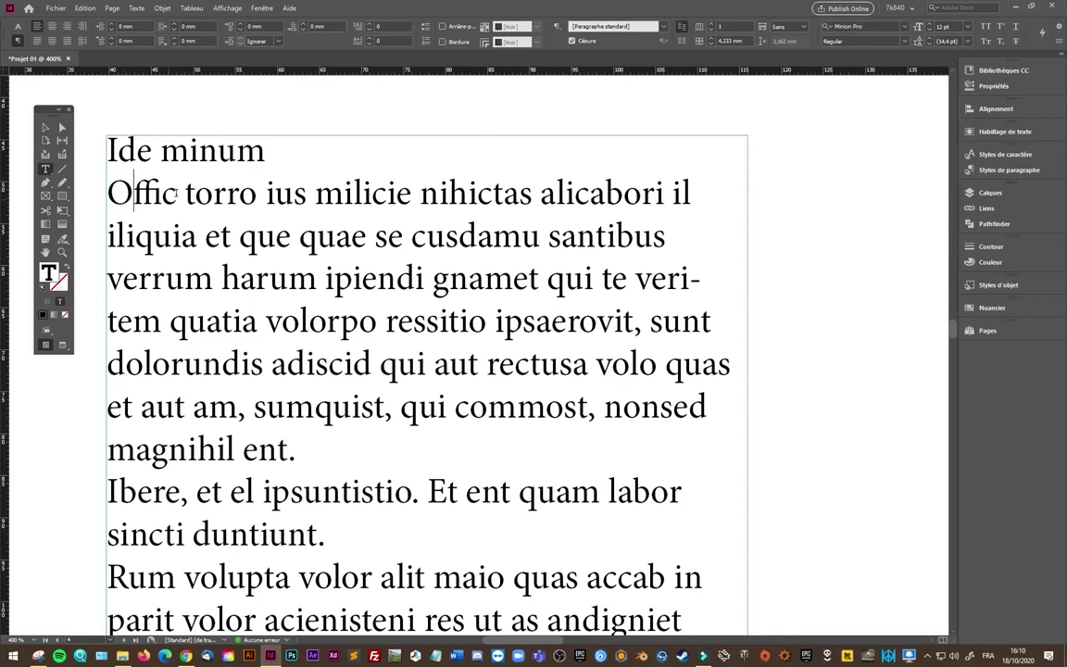
left_click_drag(274, 150, 105, 150)
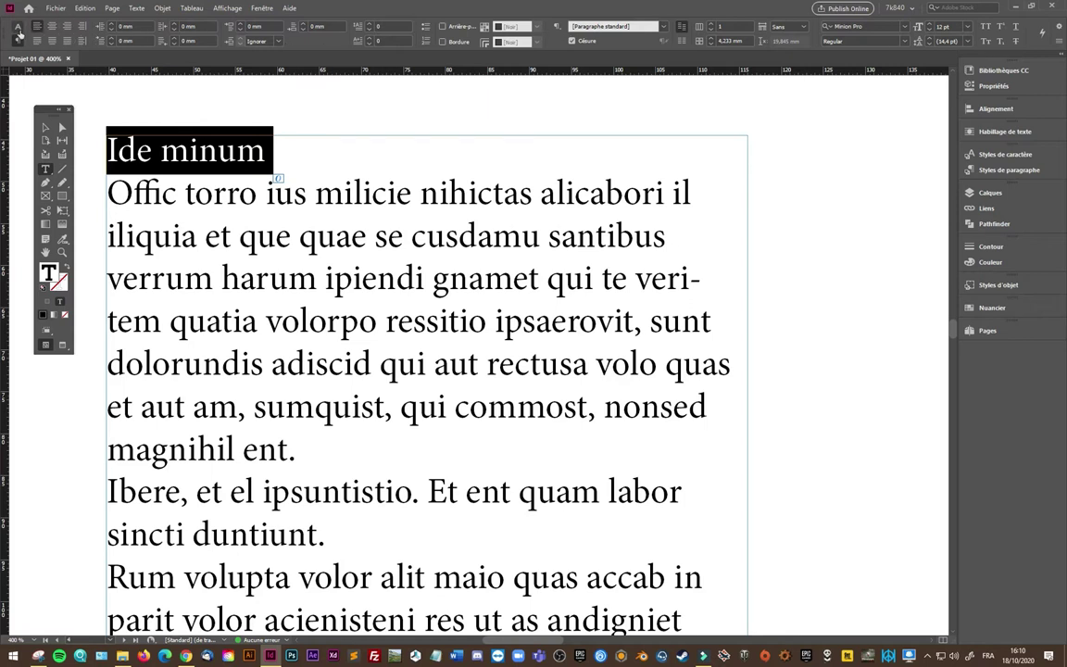
left_click(17, 26)
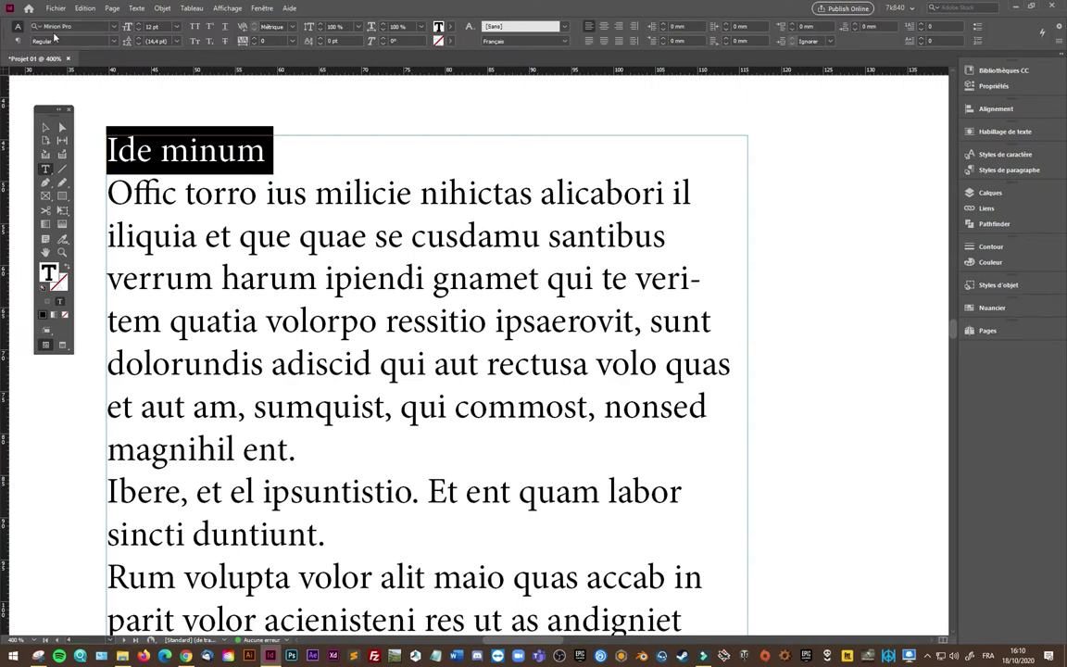
- Draw a small teal rectangle left of the text, then delete it
left_click(62, 196)
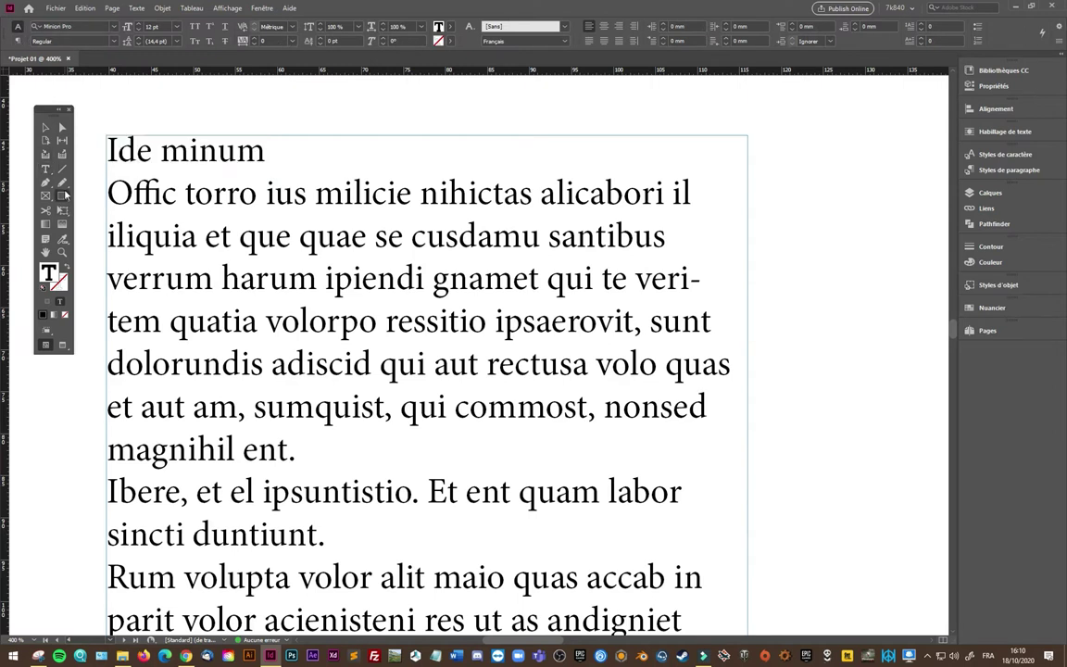
left_click_drag(57, 431, 84, 498)
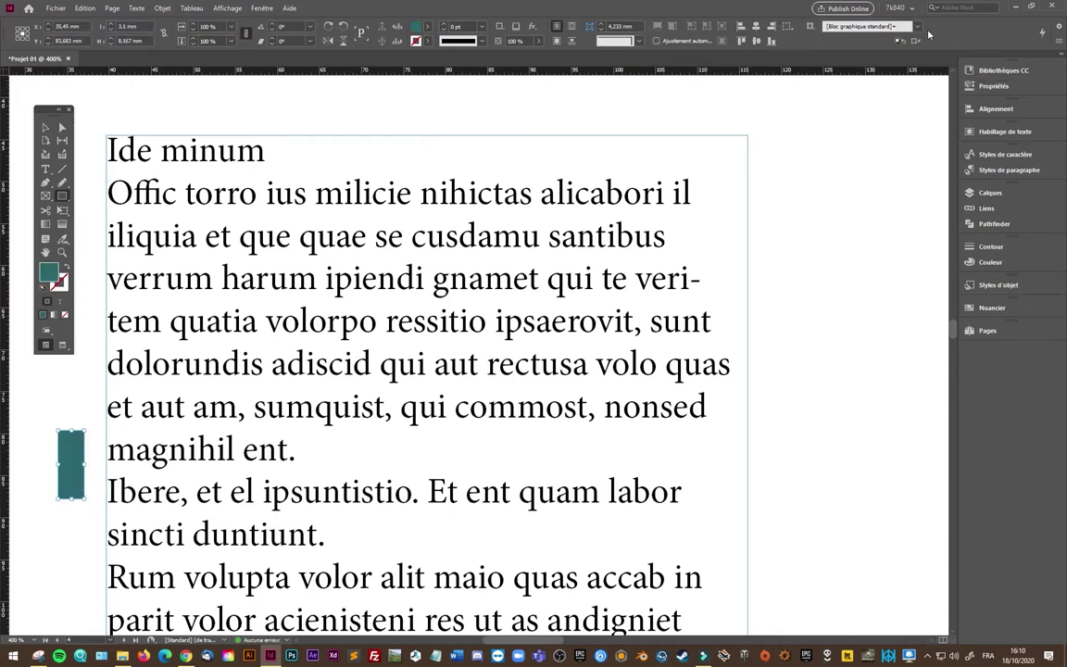
left_click(46, 127)
key("Delete")
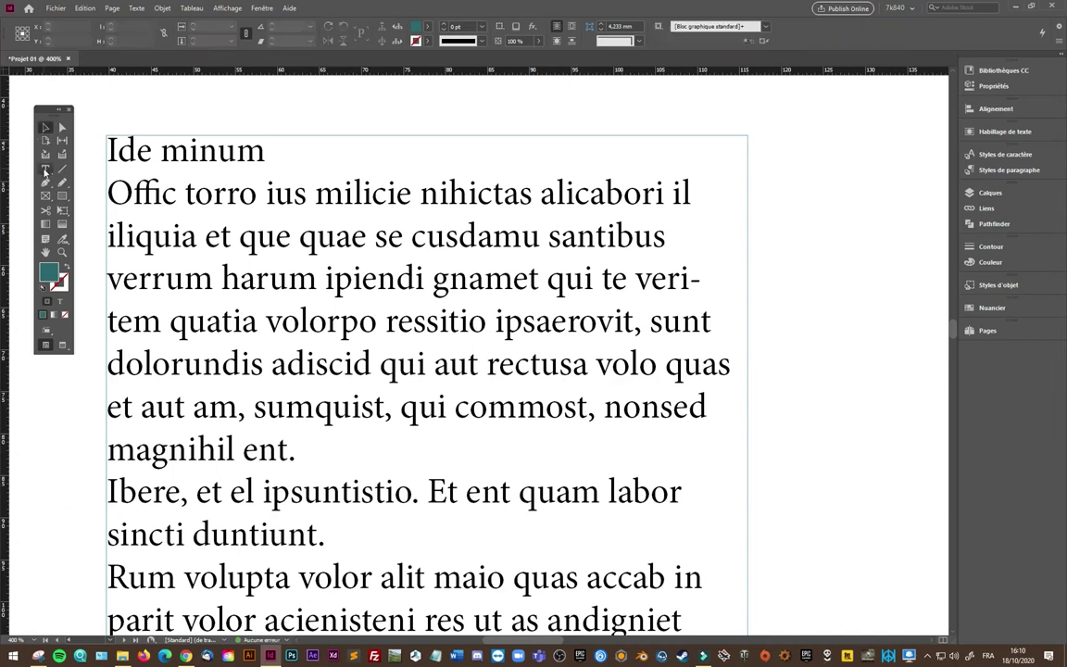
left_click(46, 171)
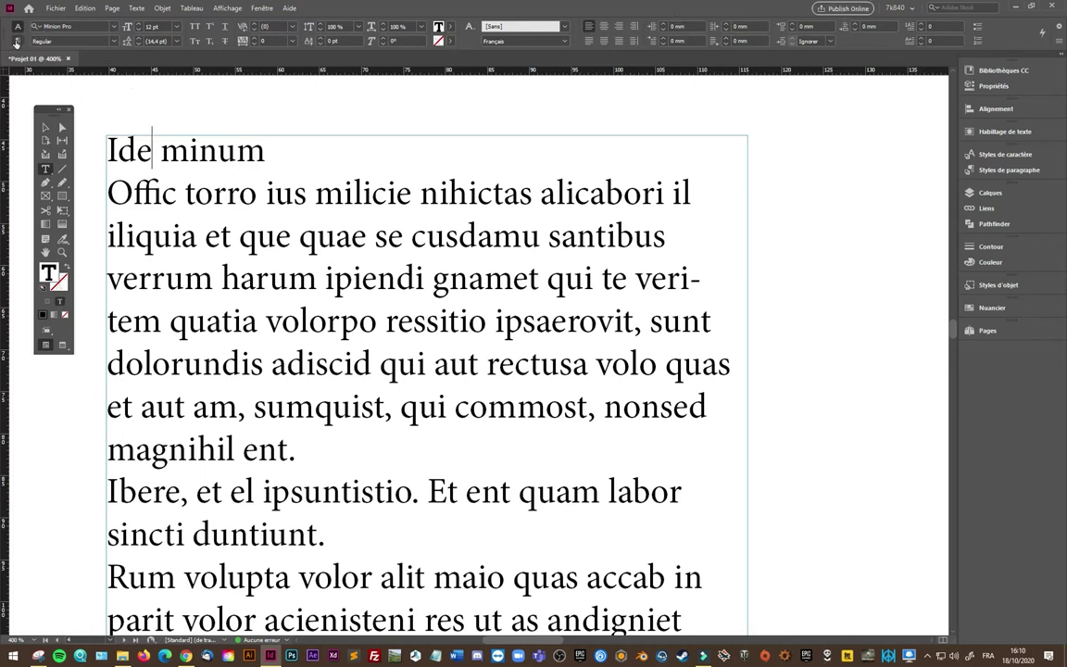
- Toggle the Control panel to character mode and select the 'Ide minum' heading
left_click(17, 41)
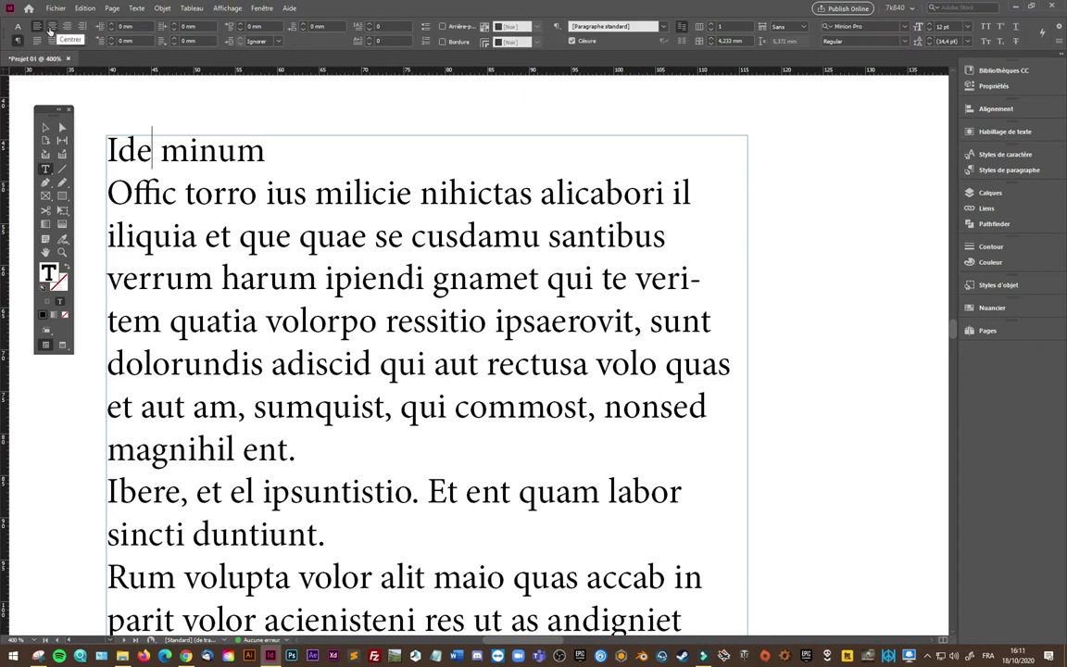
left_click(17, 26)
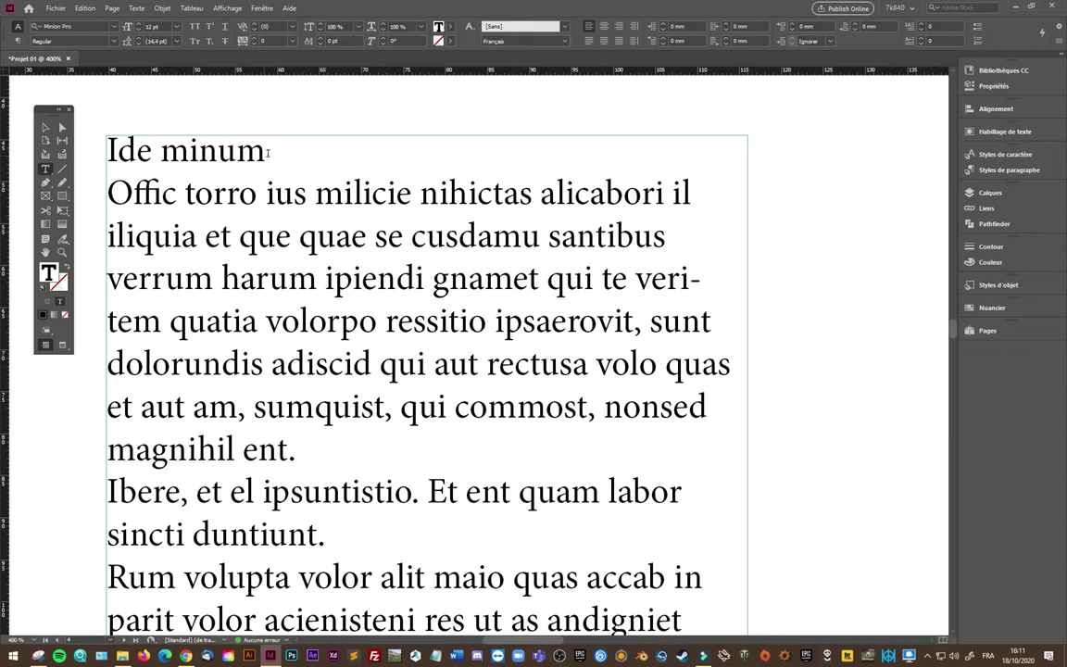
left_click_drag(266, 150, 104, 150)
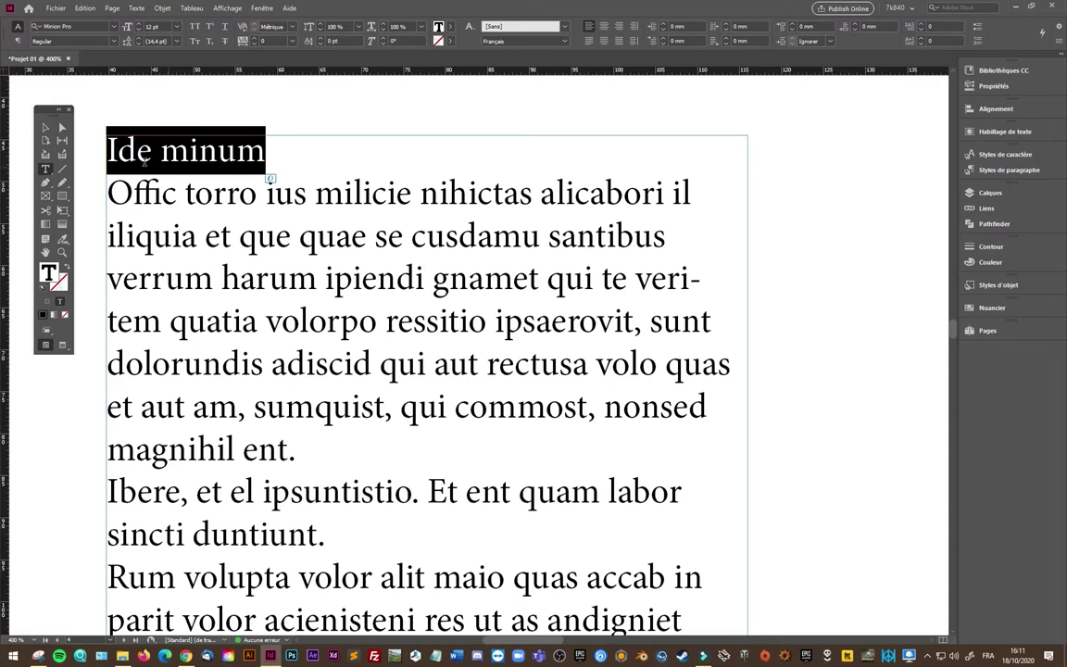
- Set the 'Ide minum' heading in Anton at a much larger font size
left_click(114, 28)
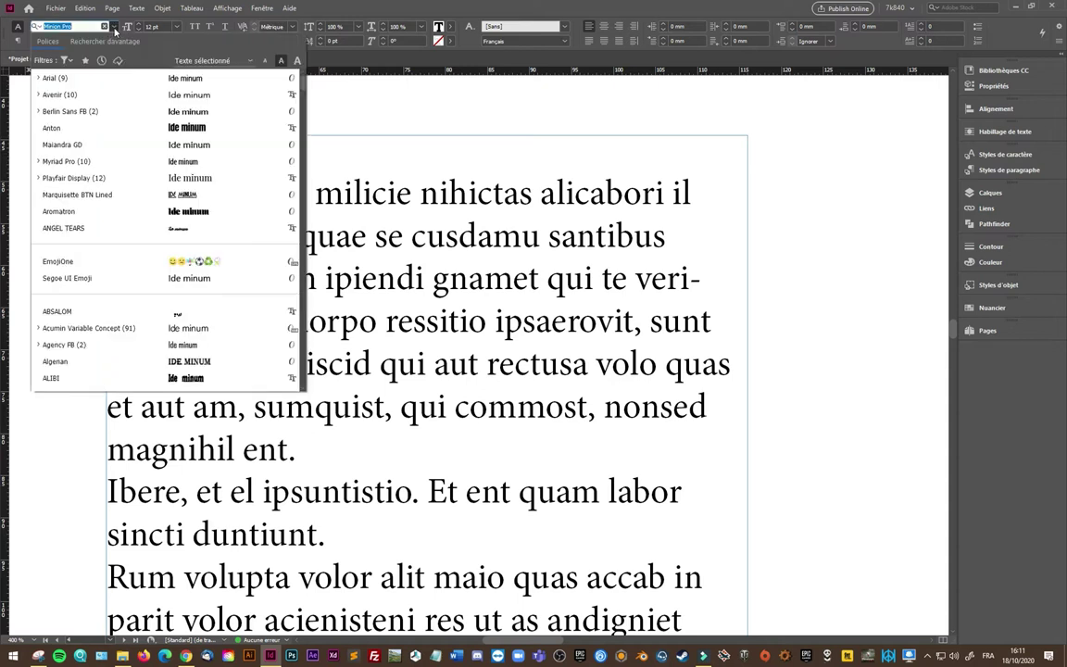
left_click(121, 134)
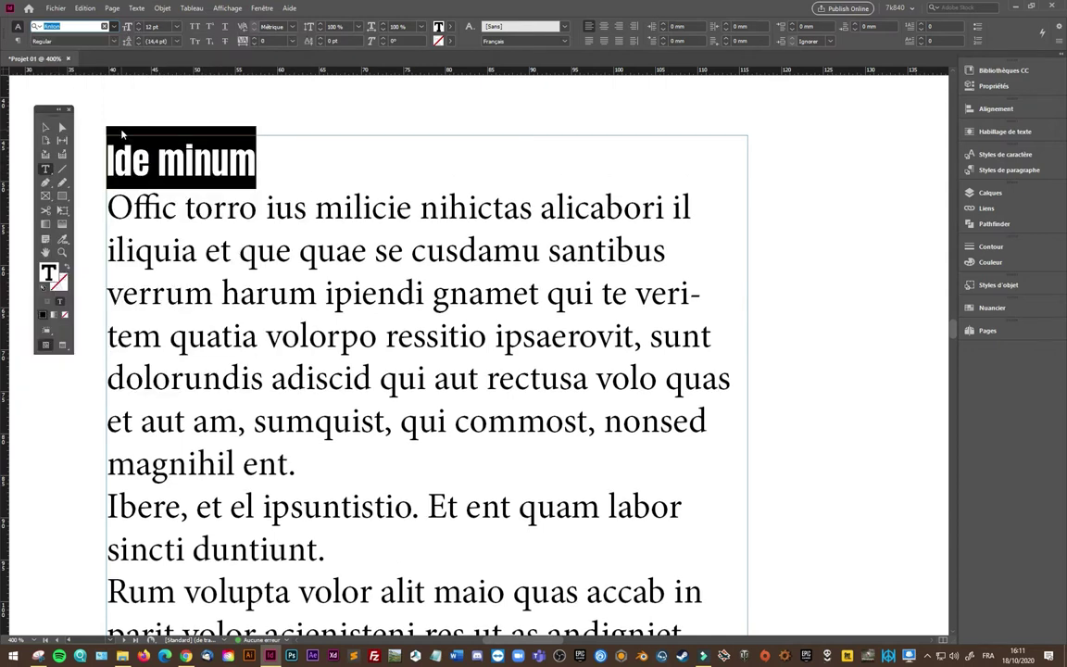
left_click(261, 158)
left_click_drag(262, 158, 106, 160)
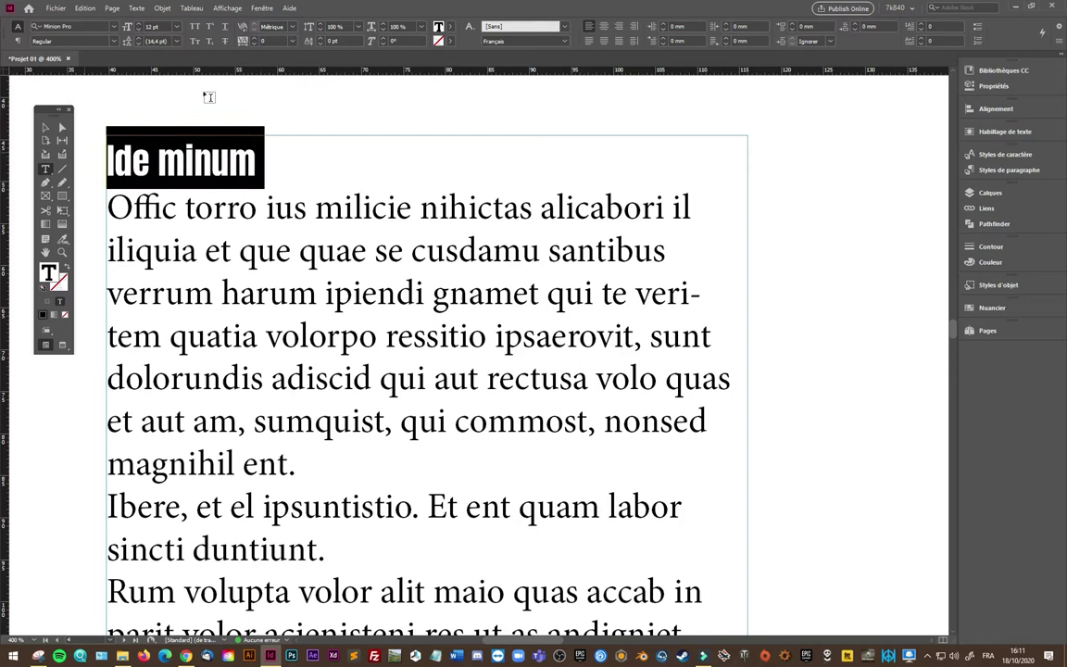
left_click(138, 26)
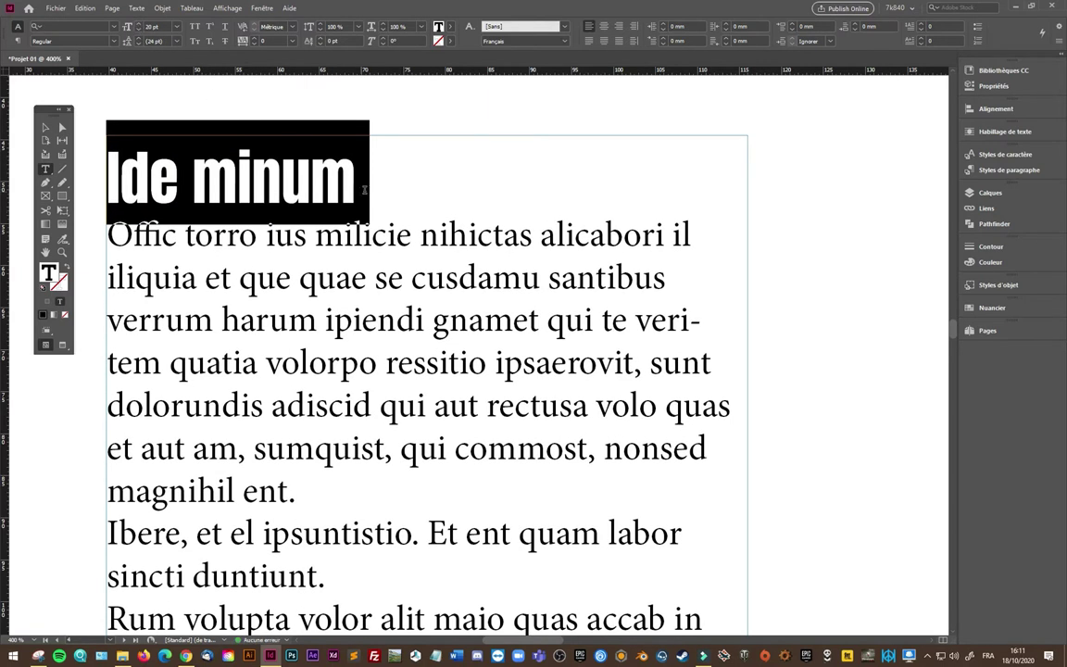
left_click(364, 190)
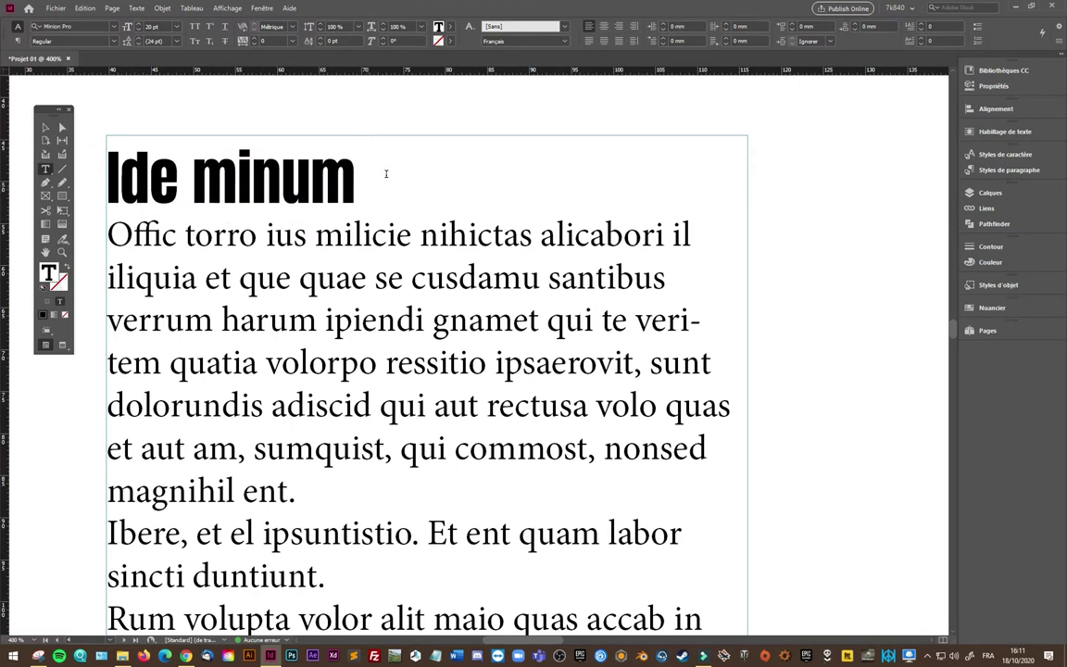
left_click(386, 173)
- Increase Space After on the 'Ide minum' heading paragraph
left_click_drag(356, 182, 115, 171)
left_click(183, 181)
left_click(16, 42)
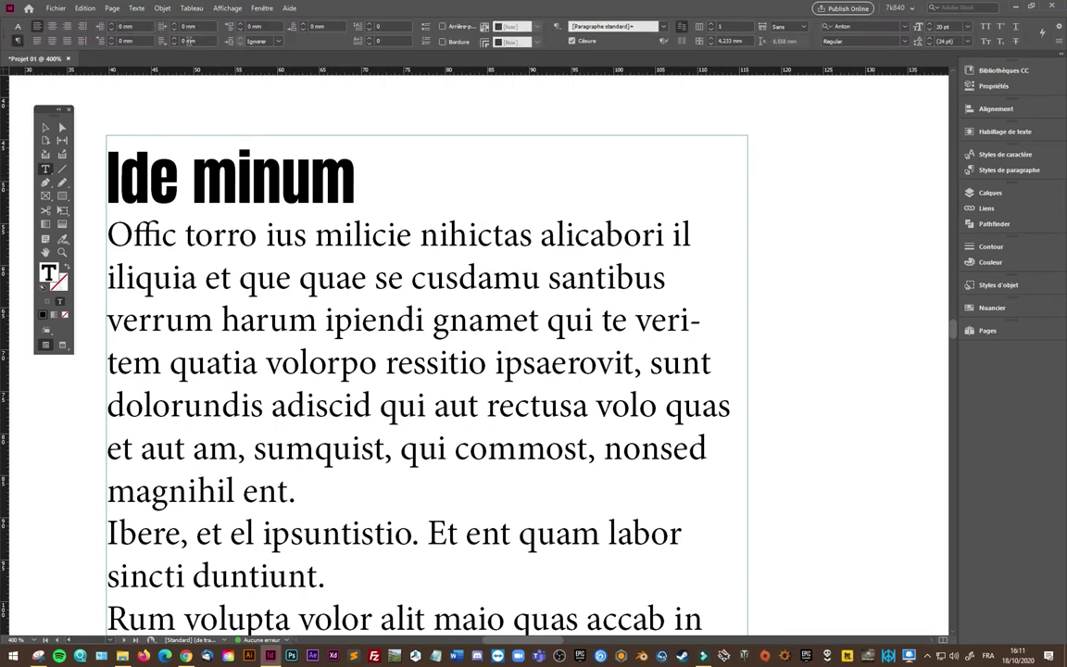
left_click(302, 25)
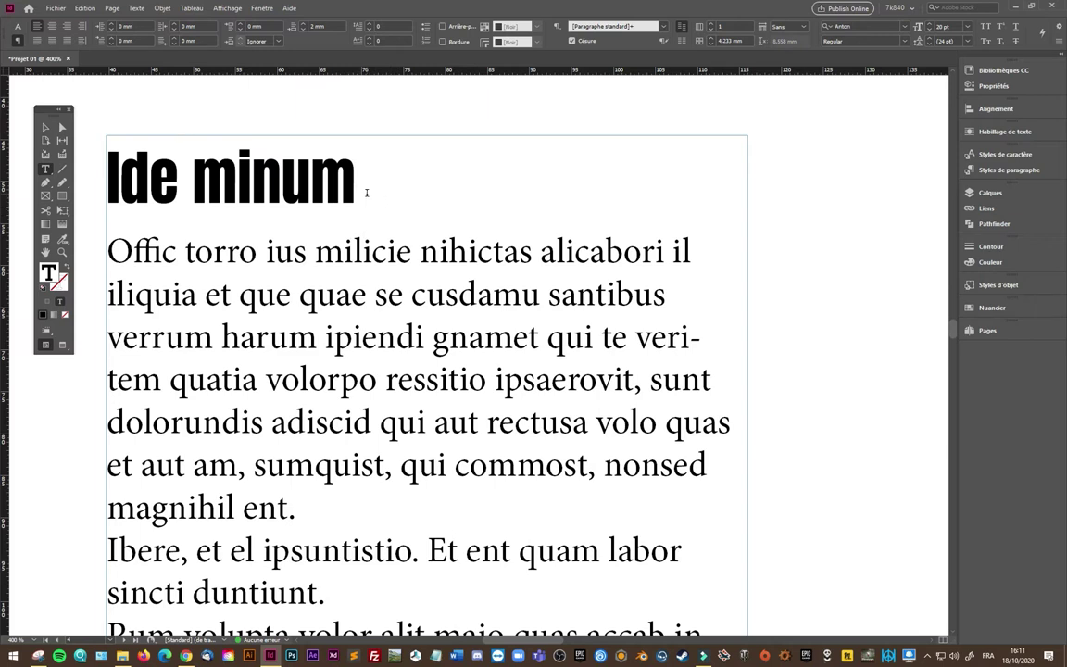
type("2")
- Add an empty line below the heading, then remove it again
left_click(379, 192)
key("Return")
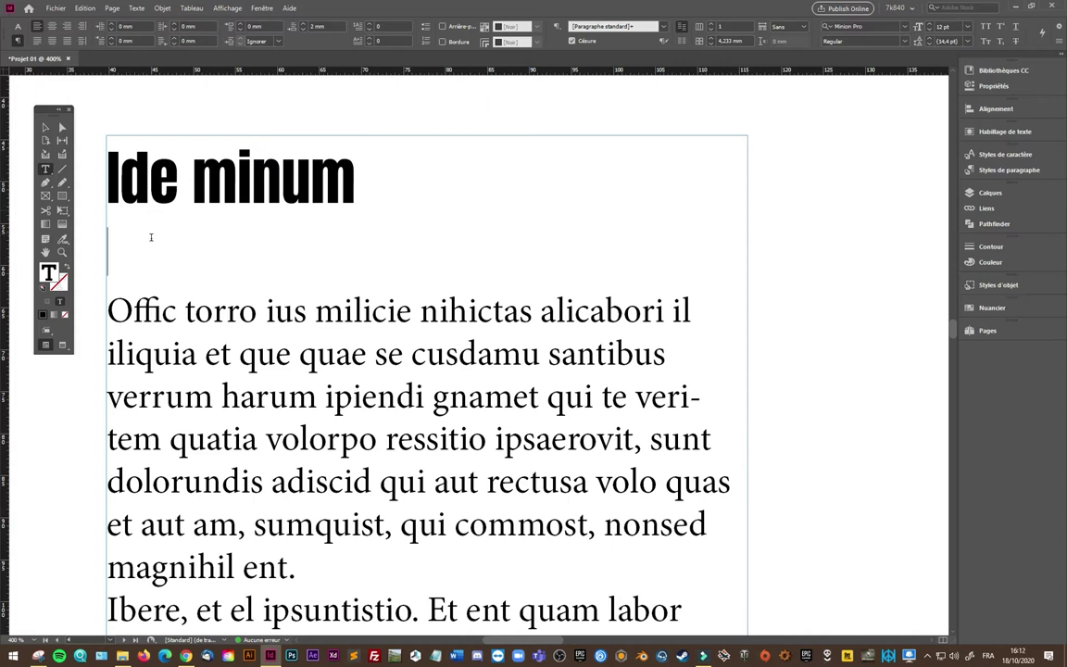
key("BackSpace")
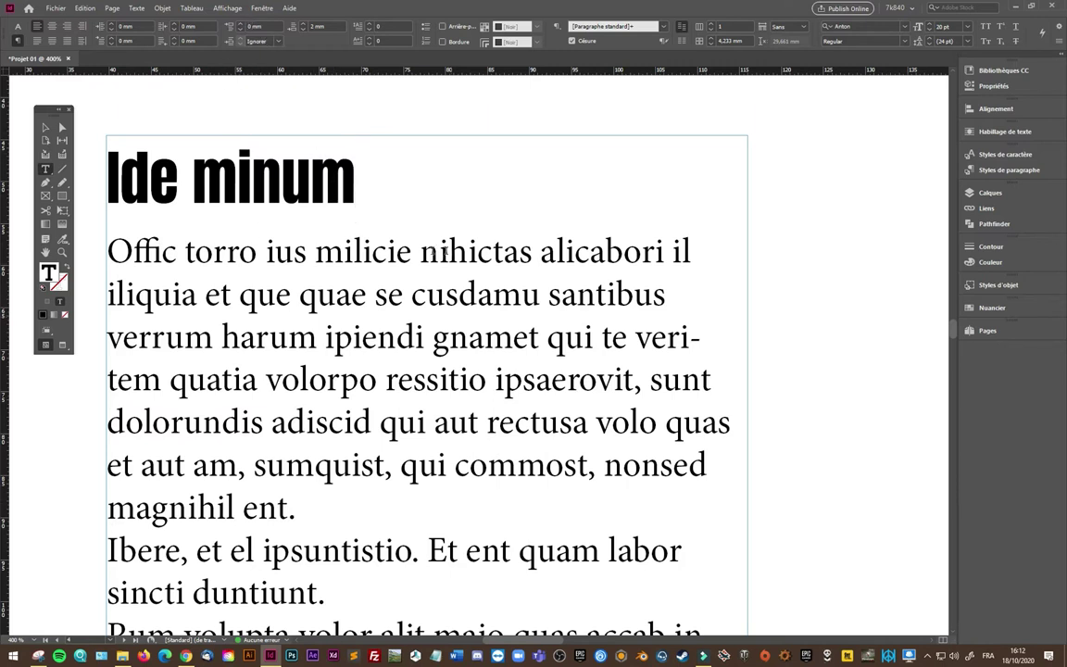
- Show hidden characters via Texte > Afficher les caractères masqués
left_click(134, 8)
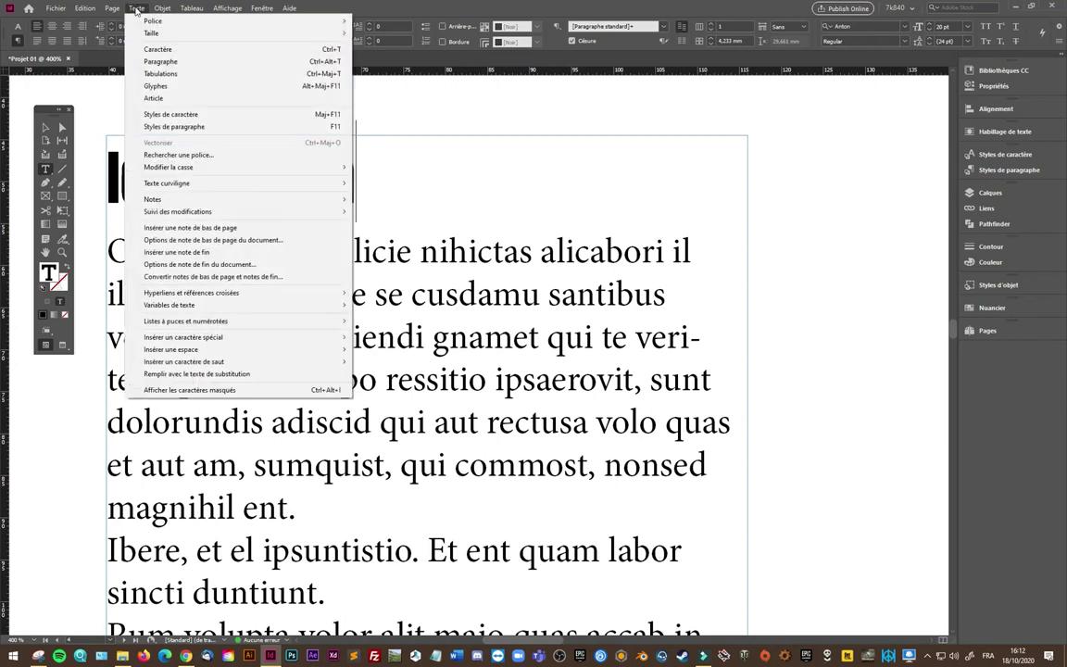
left_click(221, 391)
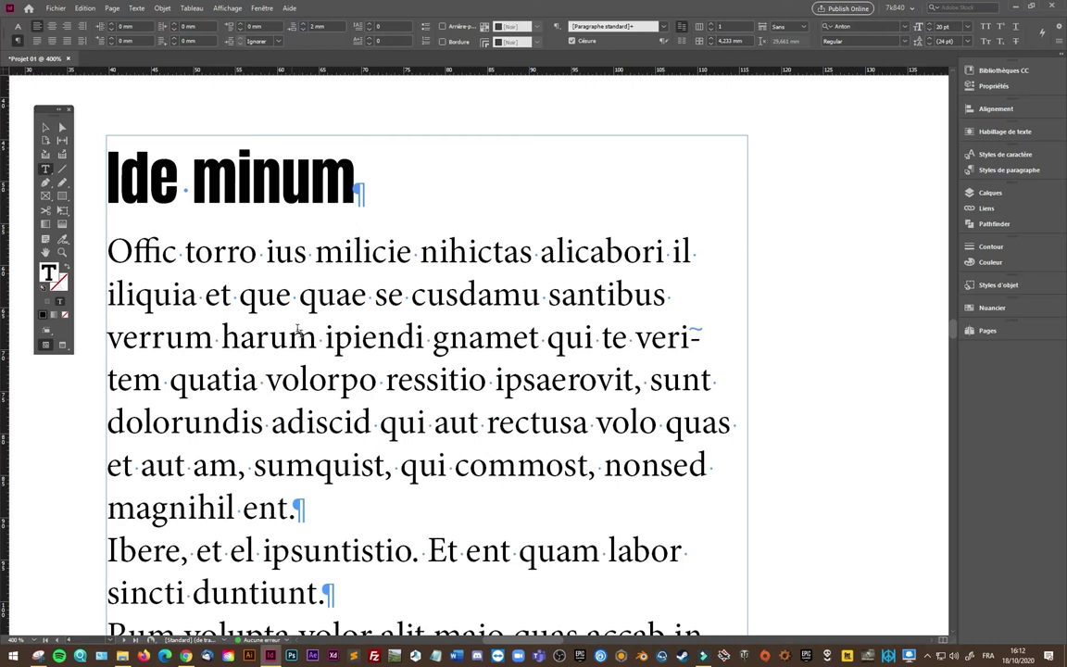
- Remove the stray » character after 'que' in the first body paragraph
left_click(181, 251)
left_click(263, 252)
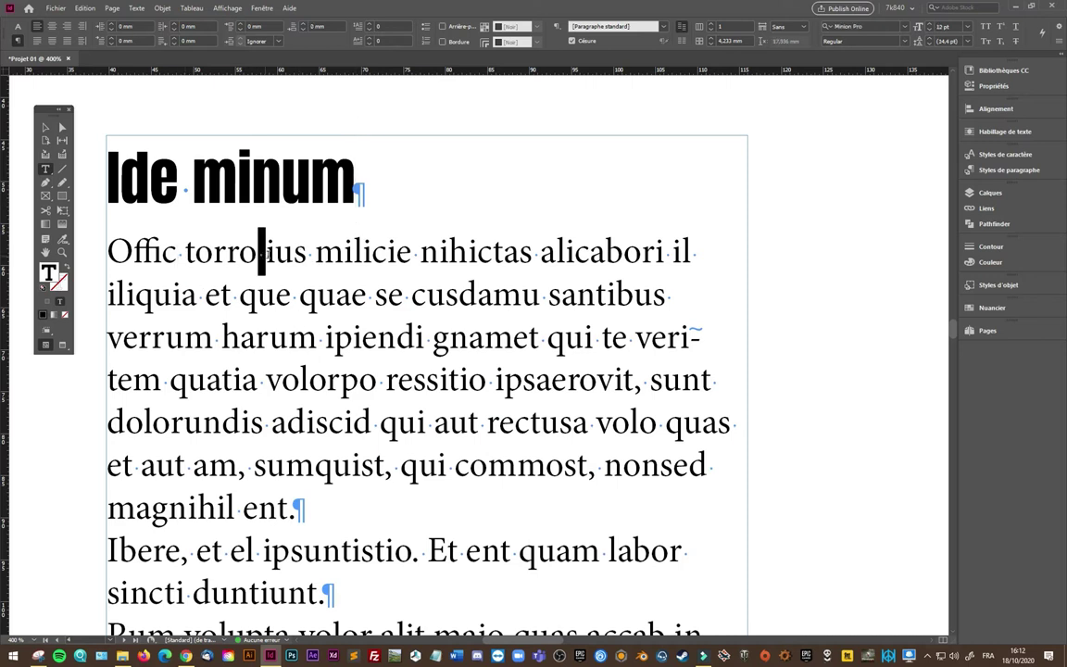
left_click(362, 192)
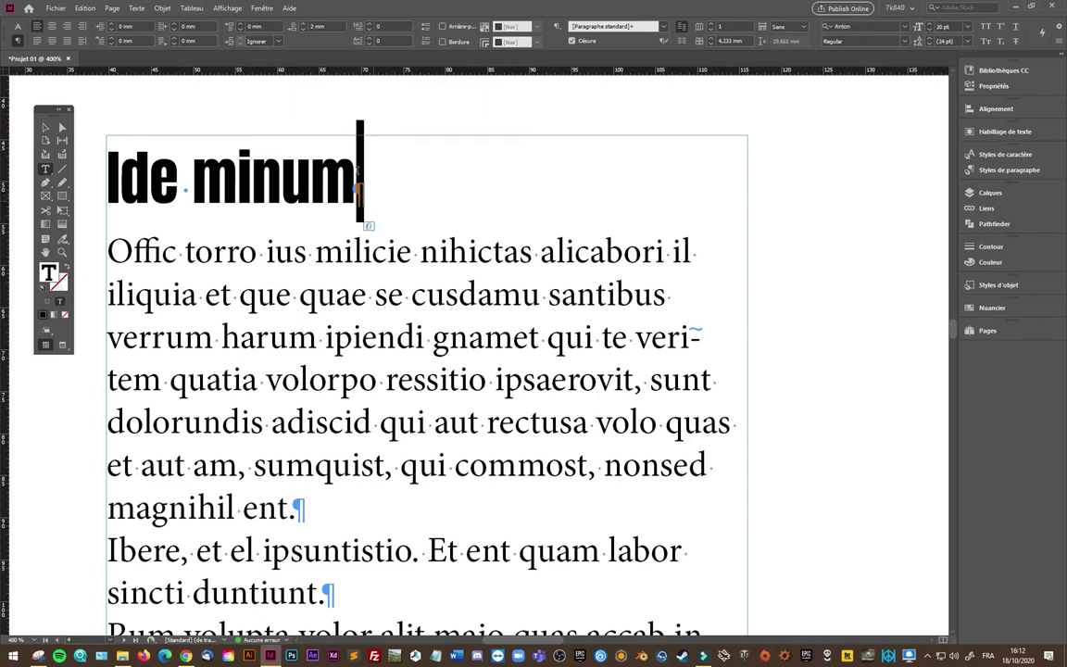
scroll(387, 500, "down", 6)
scroll(371, 323, "up", 5)
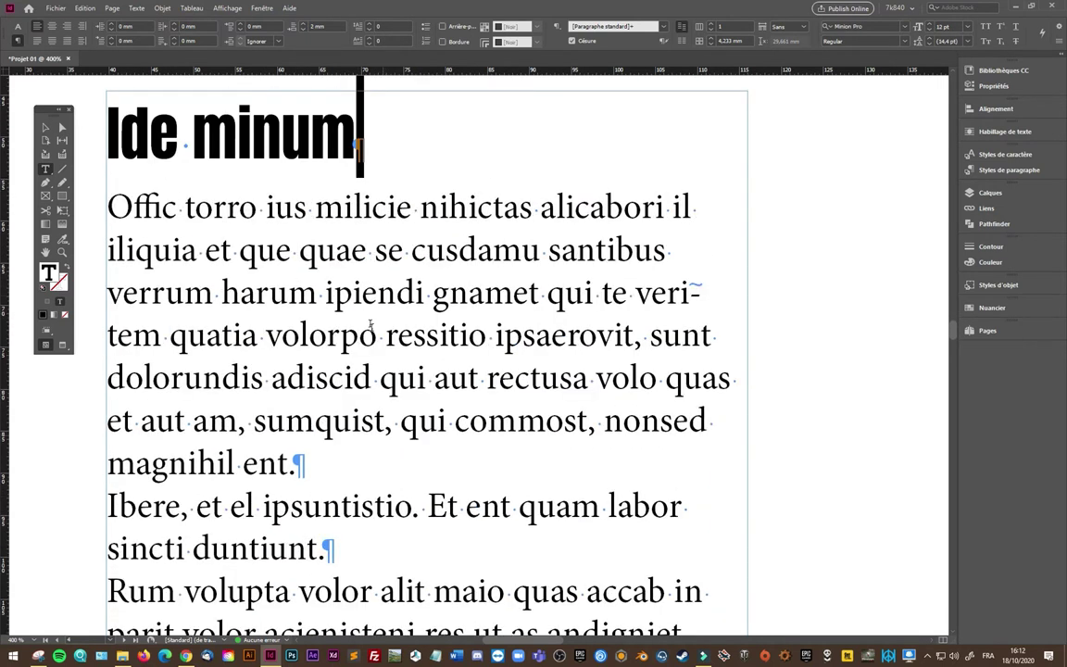
left_click(300, 250)
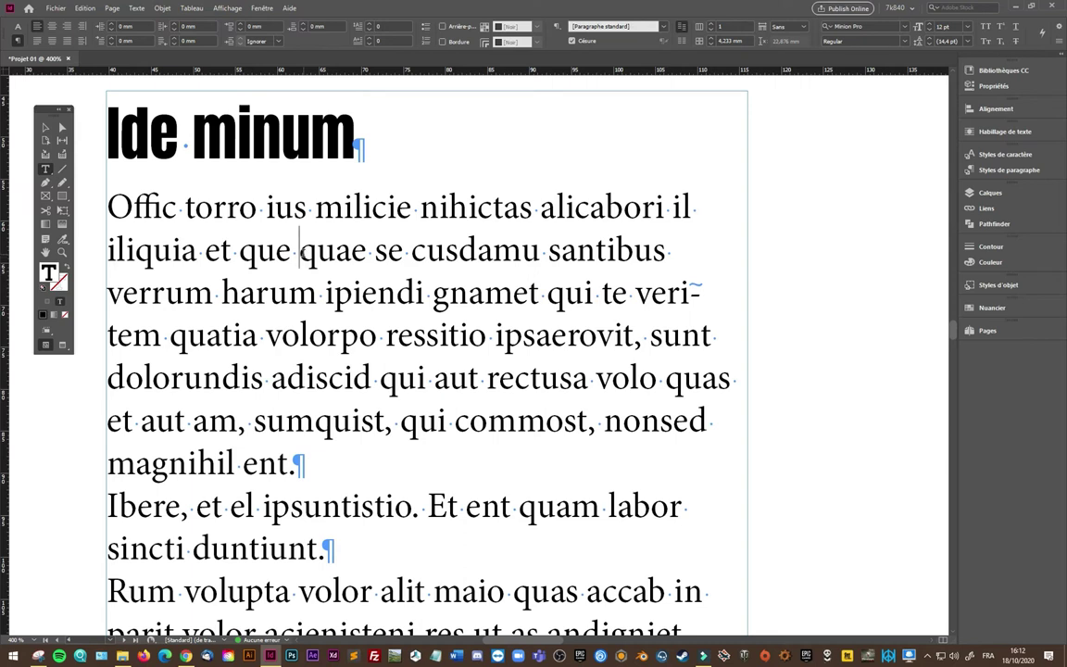
type("»")
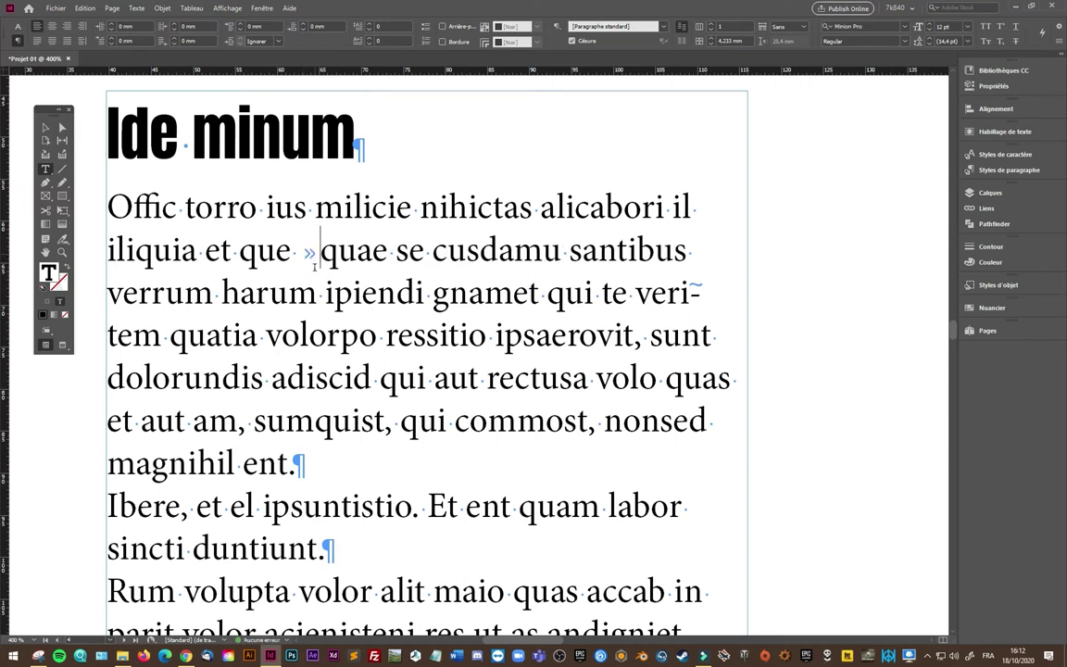
key("BackSpace")
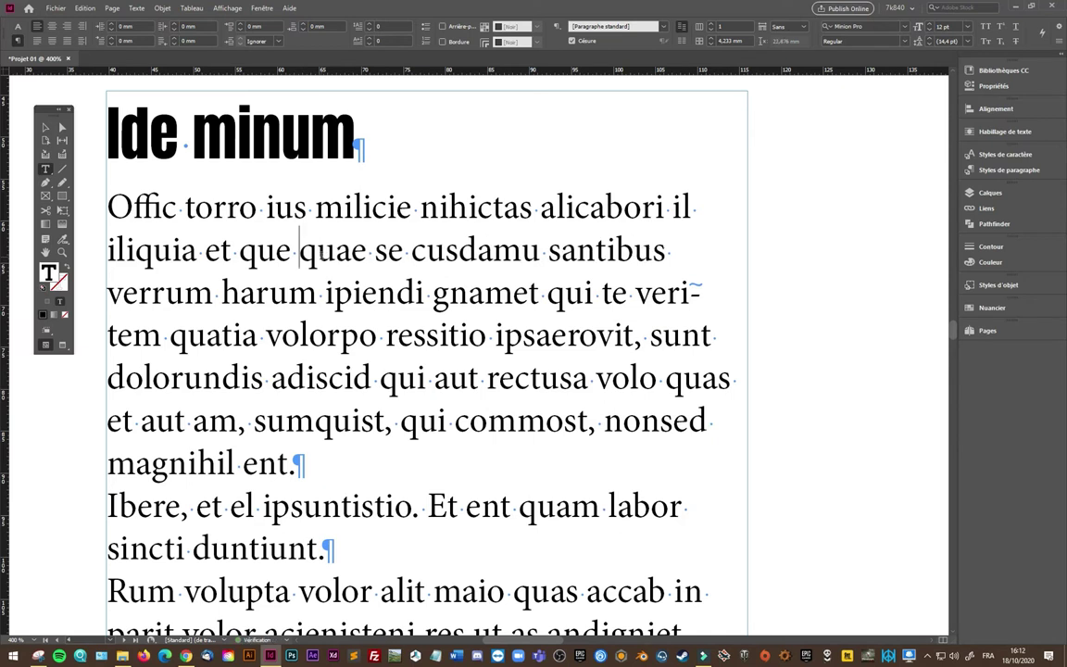
- Reduce the first body paragraph's font size to 10 pt
scroll(463, 343, "up", 3)
scroll(463, 343, "down", 1)
scroll(463, 343, "down", 1)
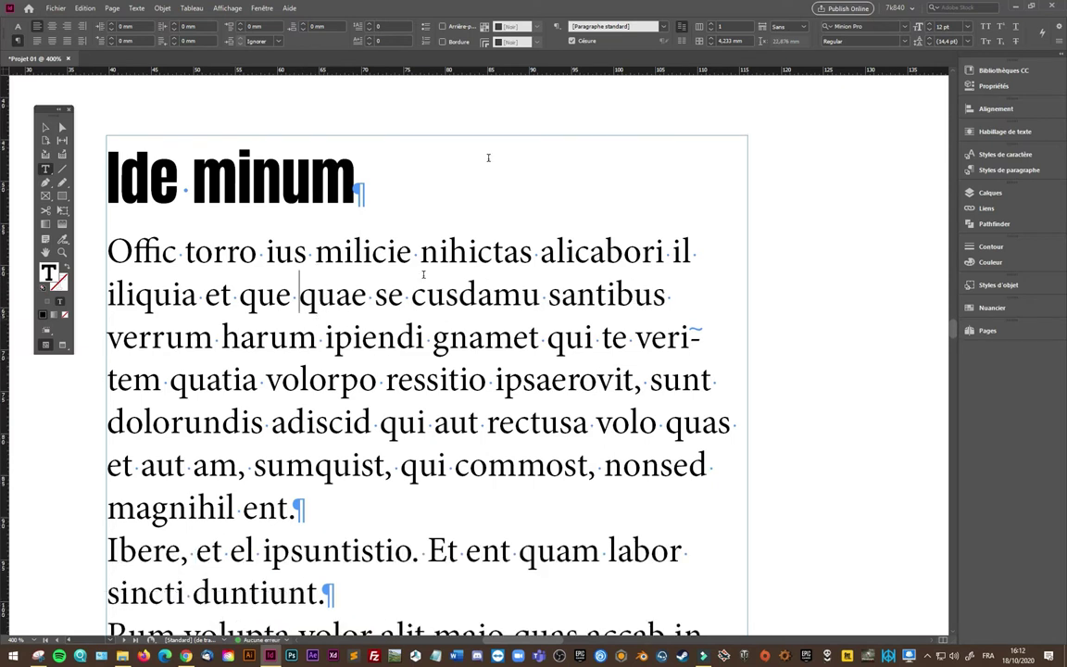
scroll(350, 422, "up", 1)
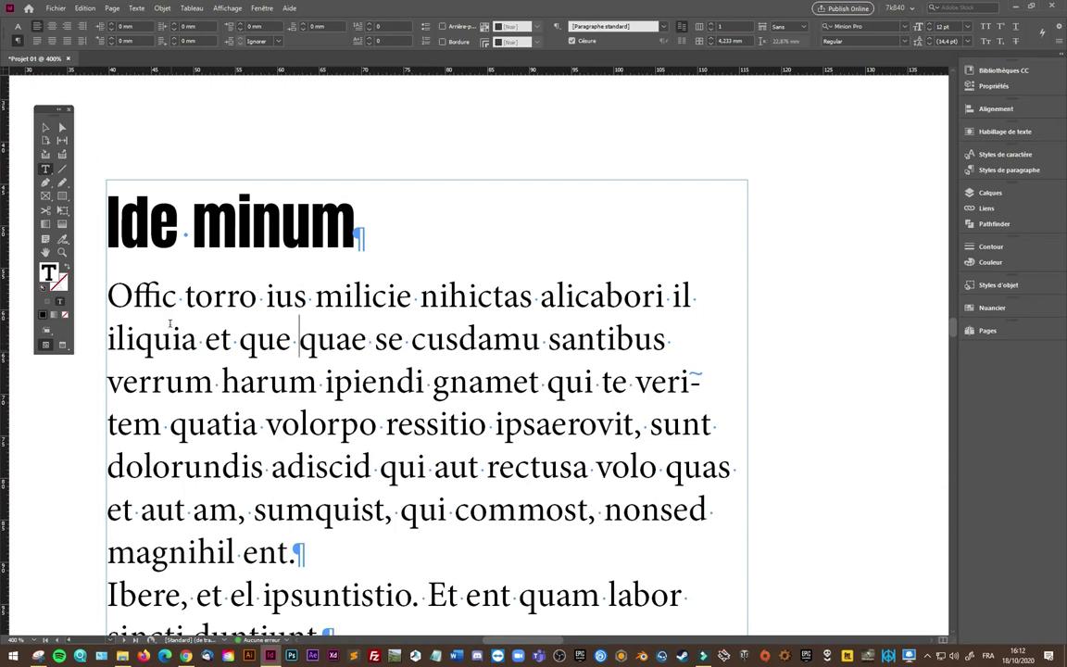
left_click_drag(110, 296, 301, 553)
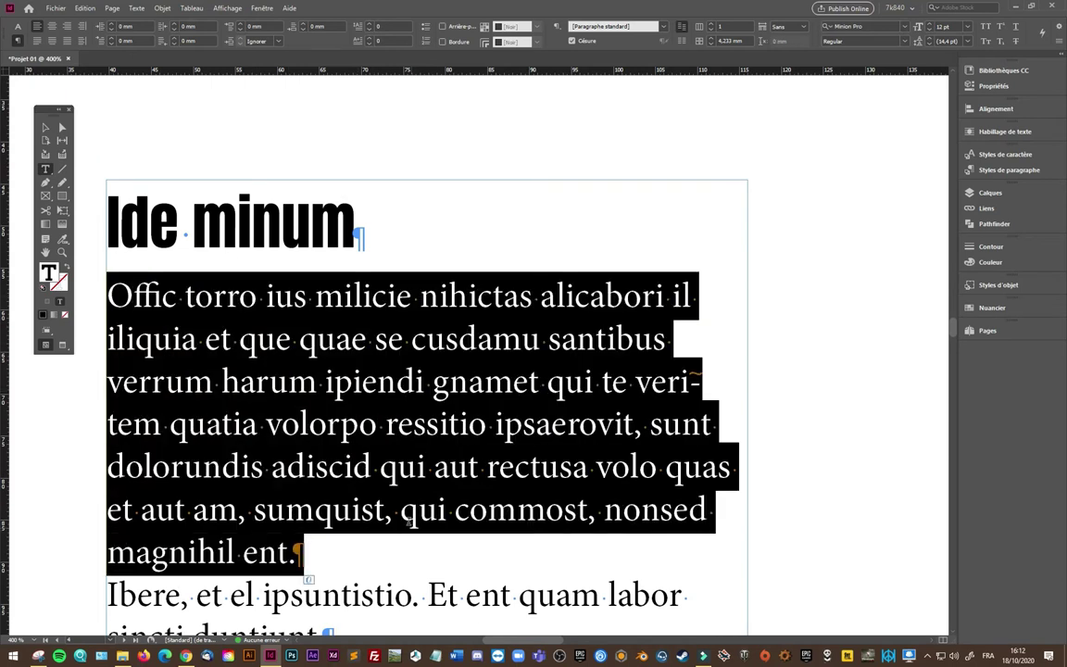
scroll(301, 552, "down", 2)
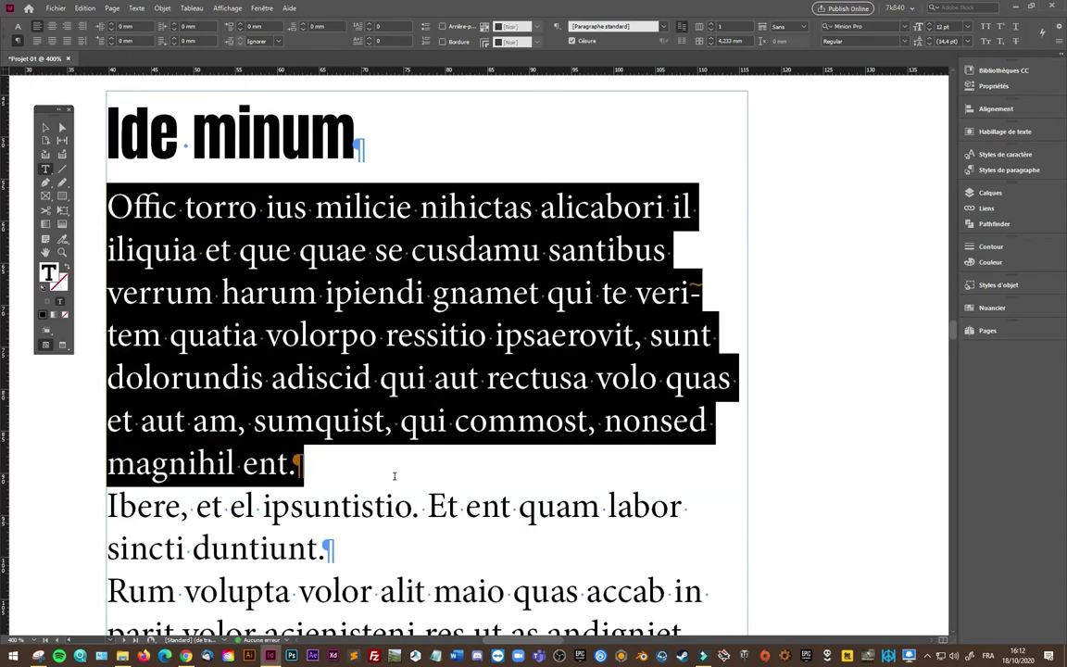
left_click(16, 26)
left_click(138, 30)
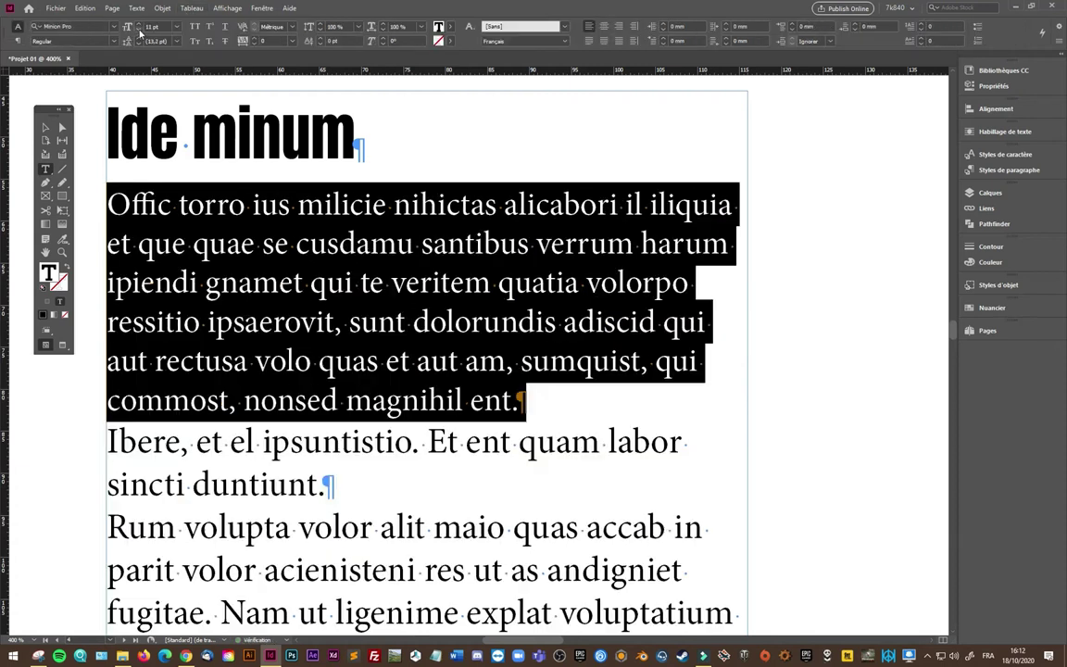
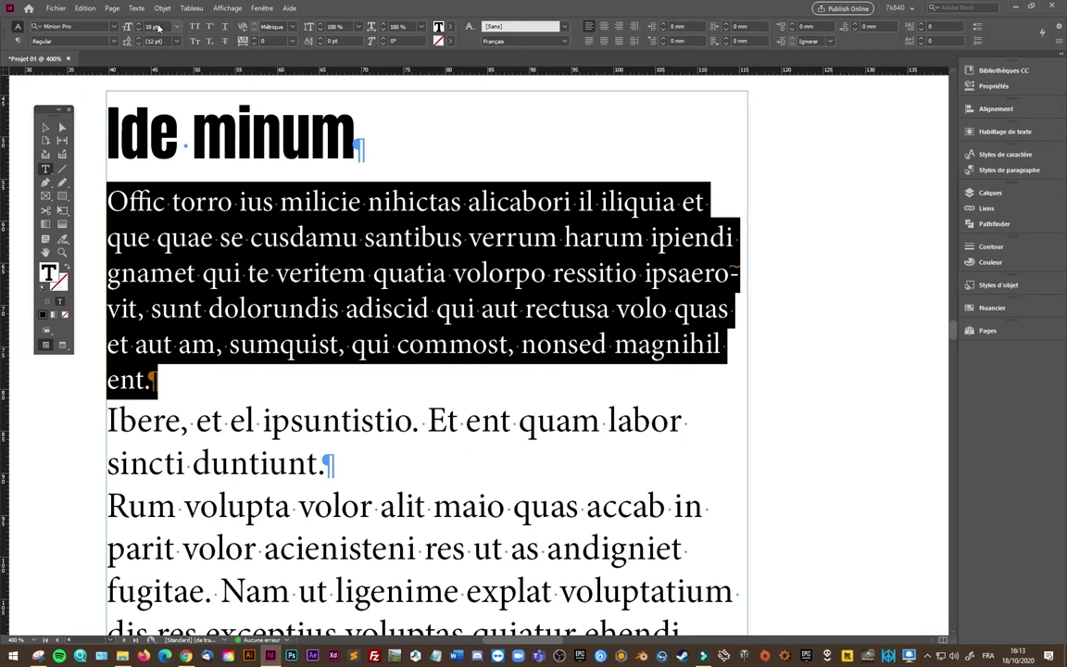
- Keep the intro paragraph at 10 pt and set its leading to 11 pt
key("Return")
left_click(140, 29)
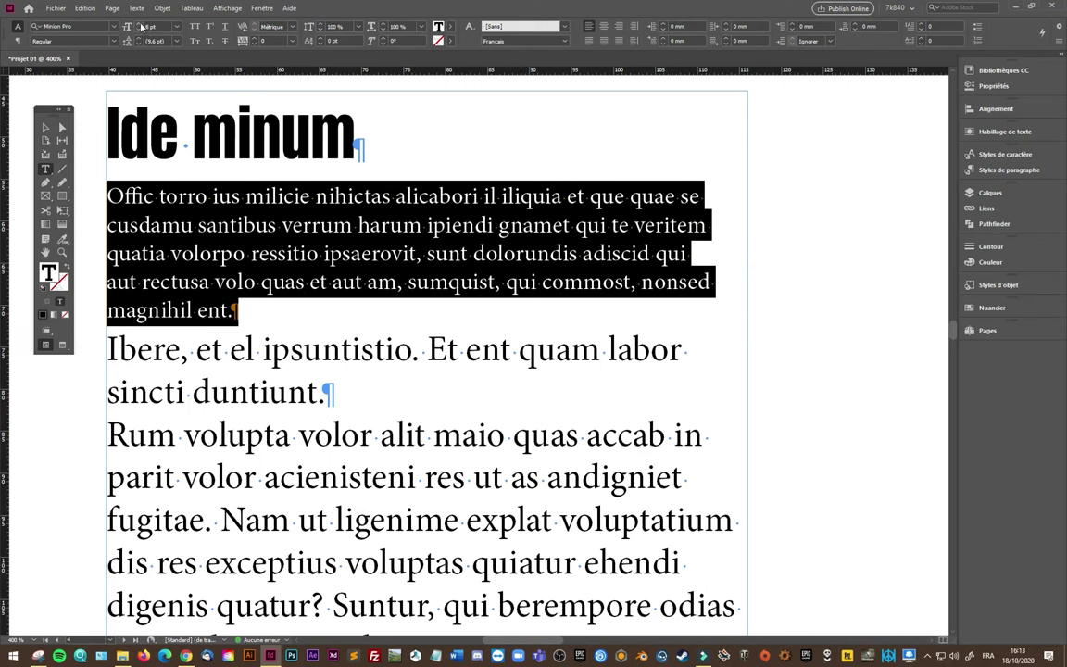
left_click(129, 24)
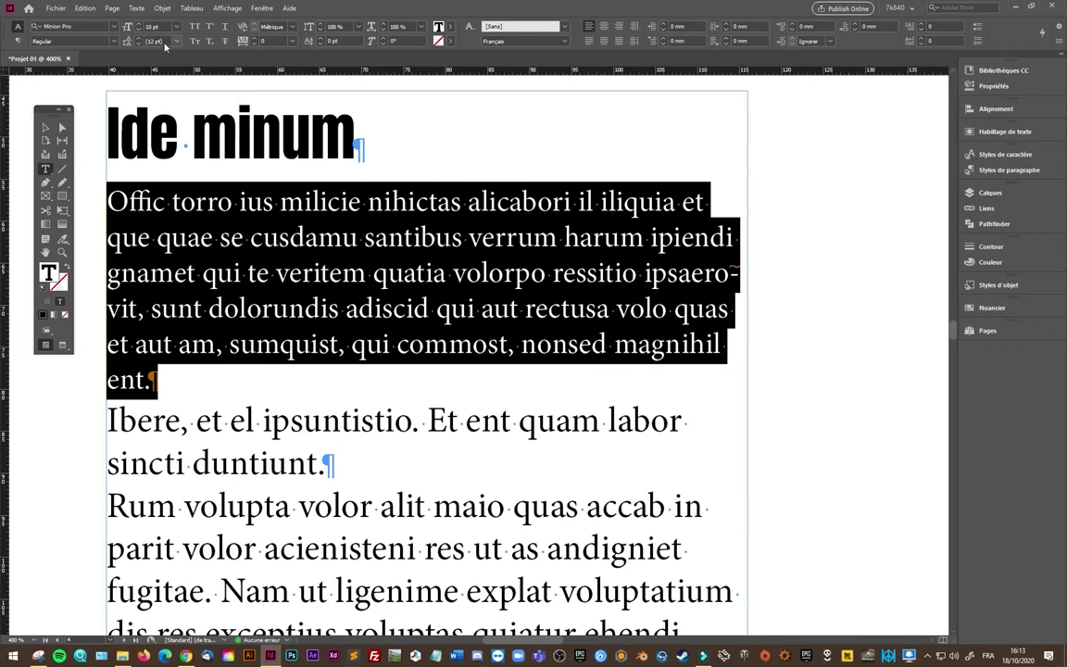
left_click(163, 40)
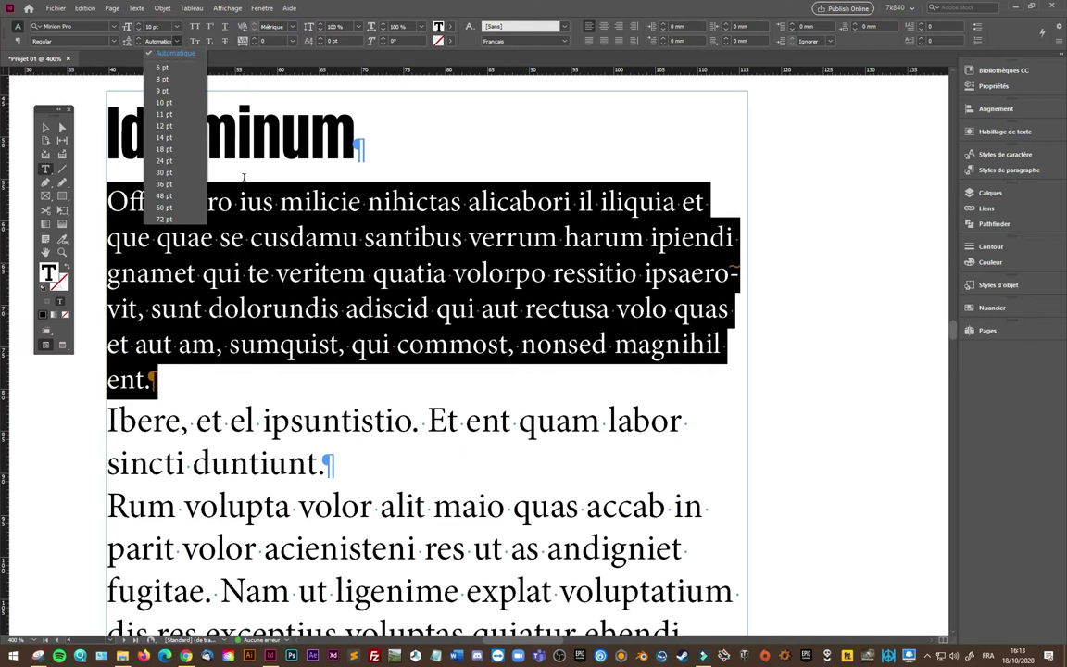
left_click(176, 115)
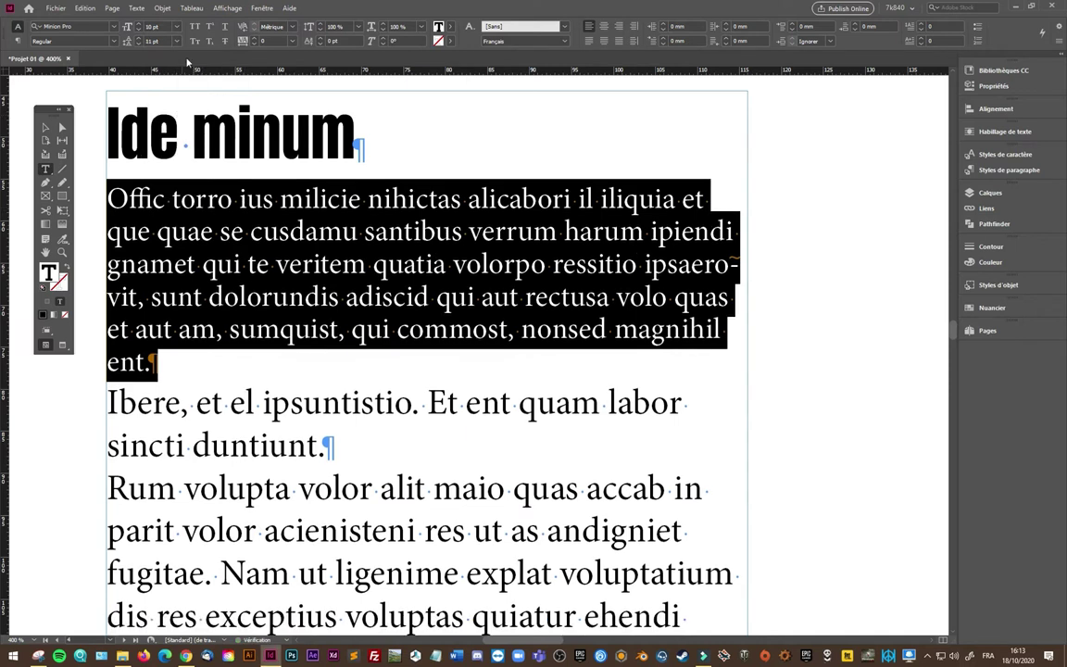
left_click(140, 44)
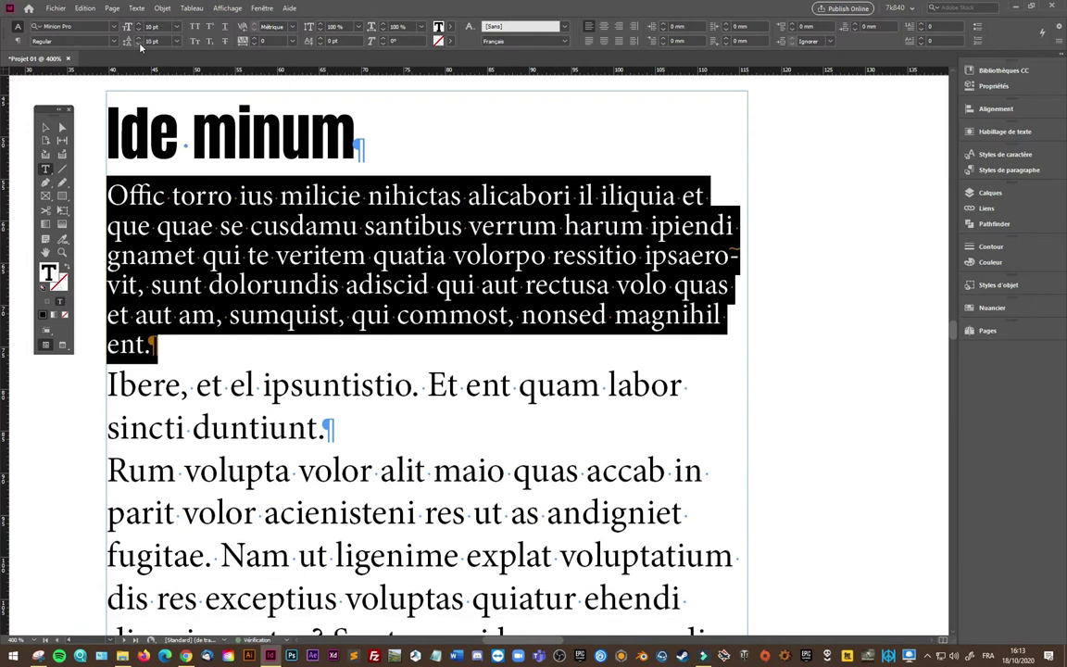
left_click(140, 40)
left_click(140, 39)
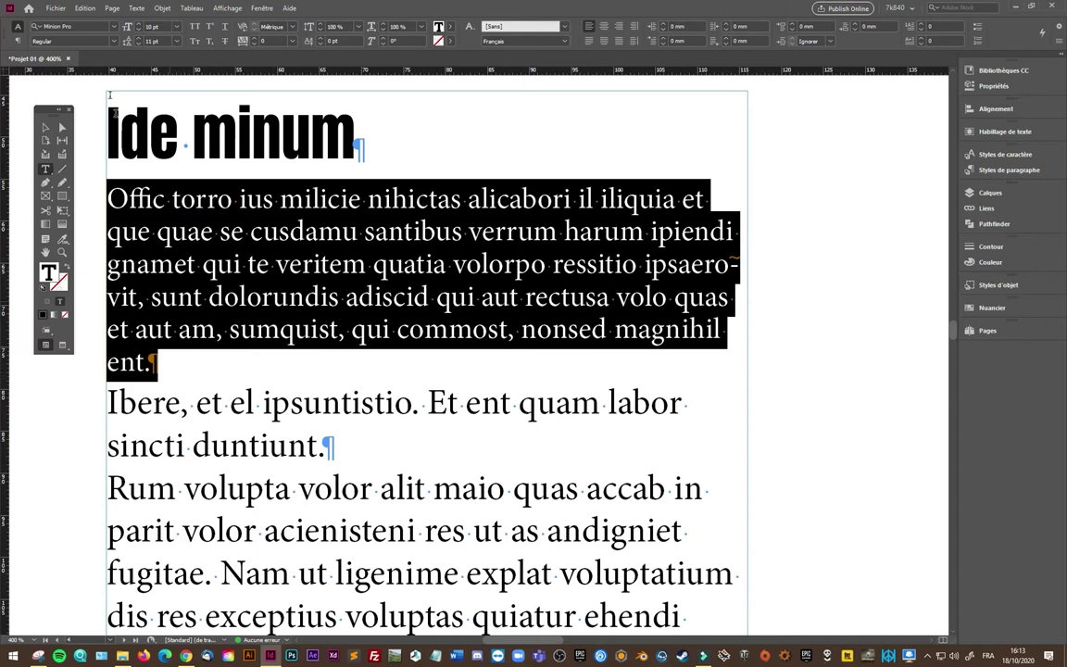
- Change the intro paragraph's font from Minion Pro to Myriad Pro Condensed
left_click(113, 31)
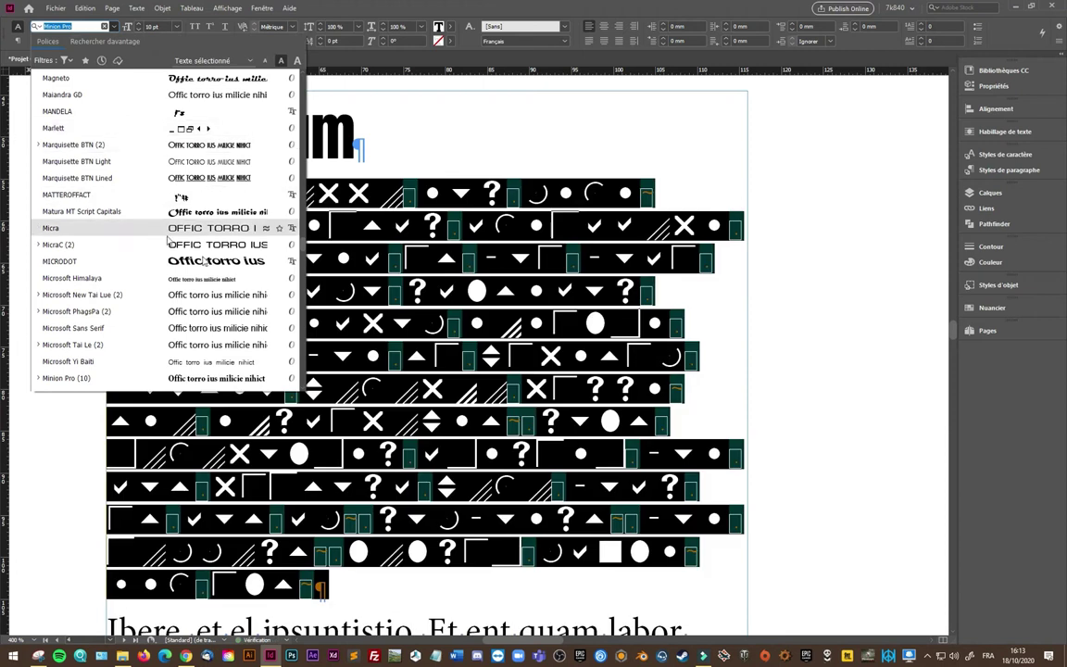
scroll(176, 305, "down", 5)
scroll(183, 317, "down", 2)
scroll(176, 310, "down", 2)
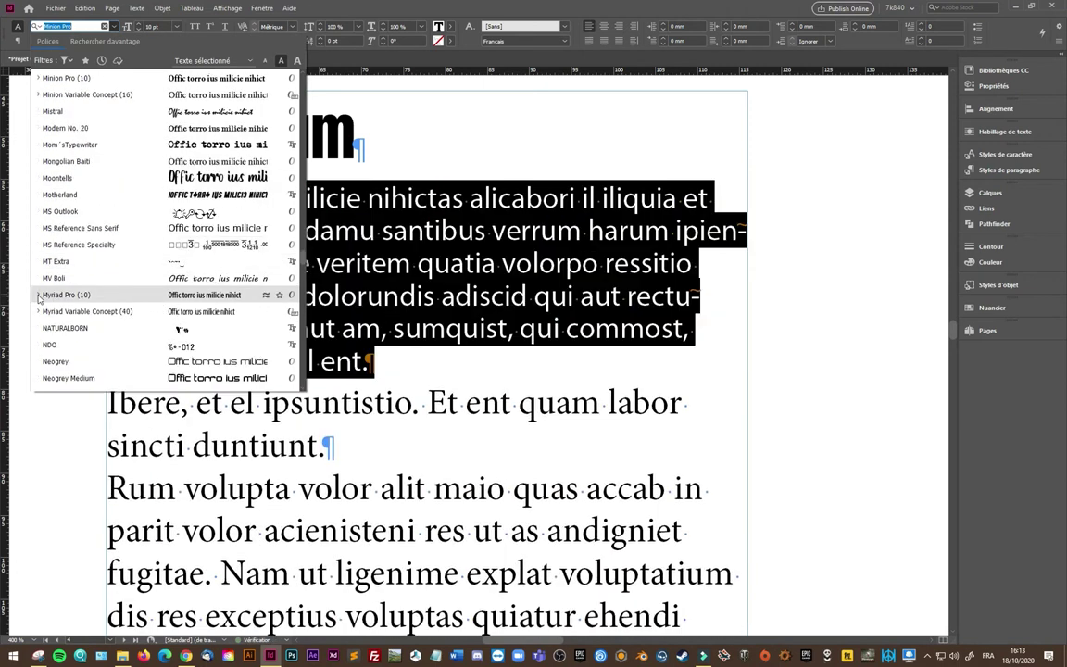
left_click(38, 294)
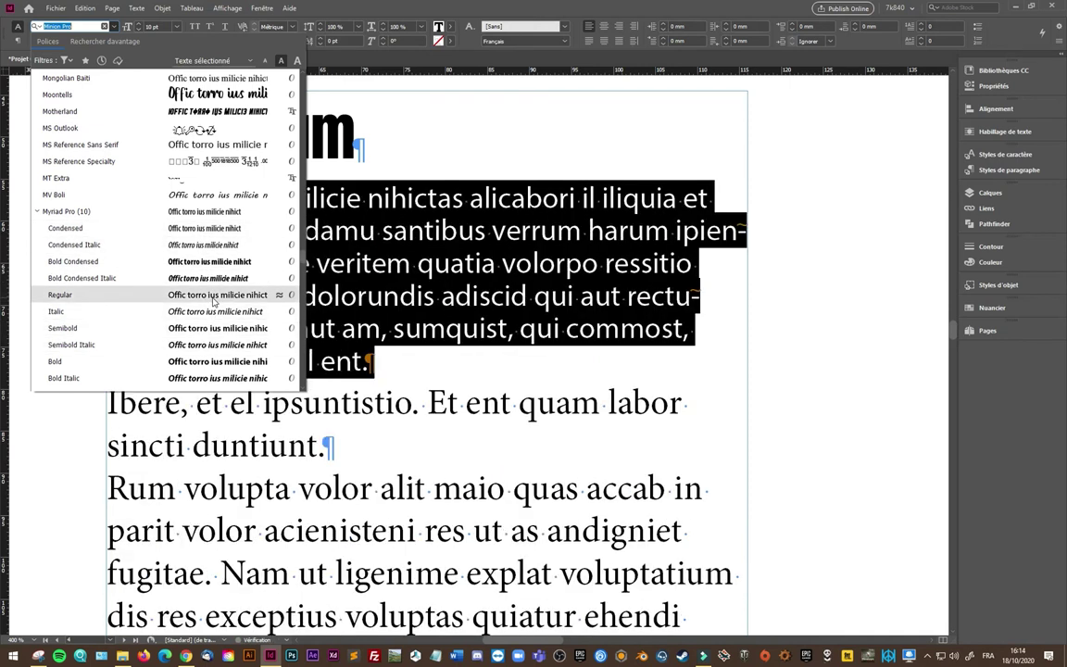
left_click(208, 228)
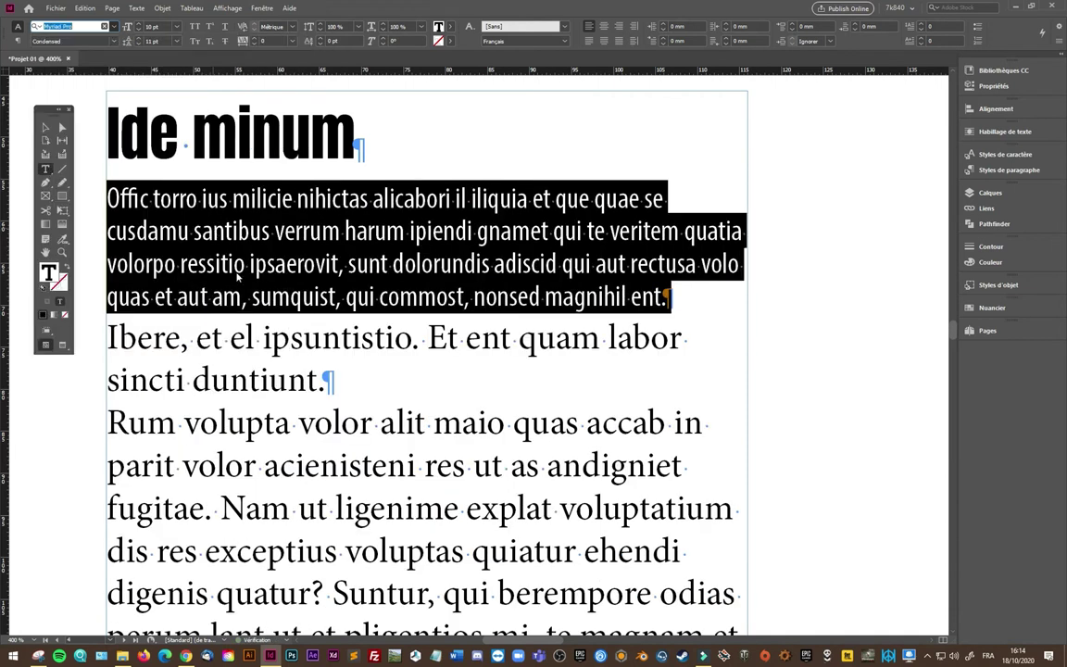
left_click(322, 338)
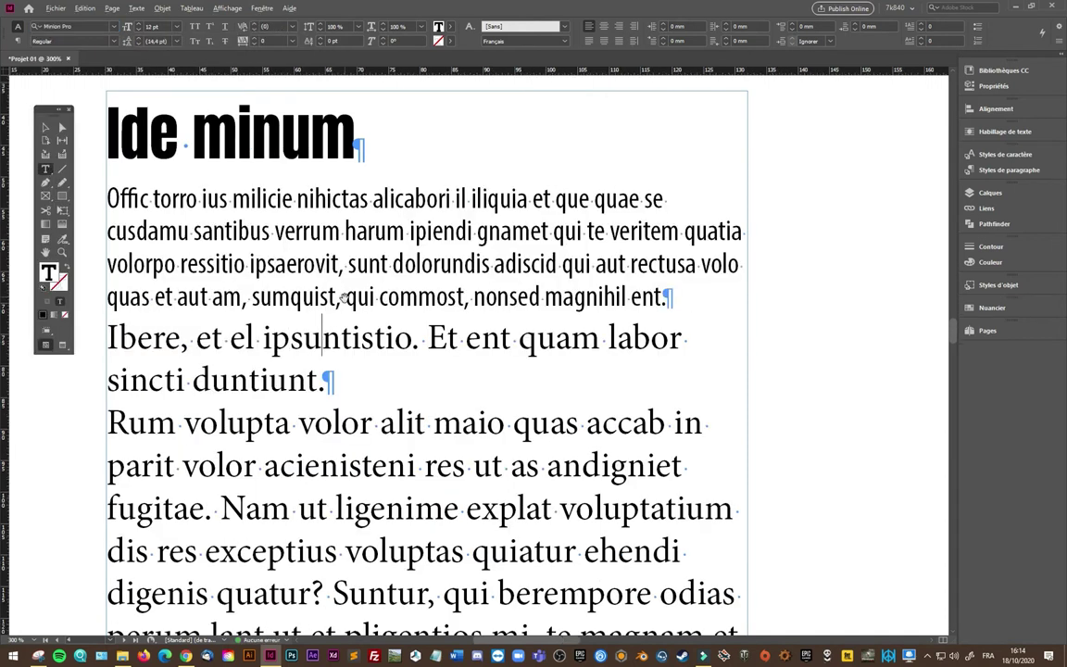
- Add 1 mm of space after the intro paragraph
scroll(342, 296, "down", 3)
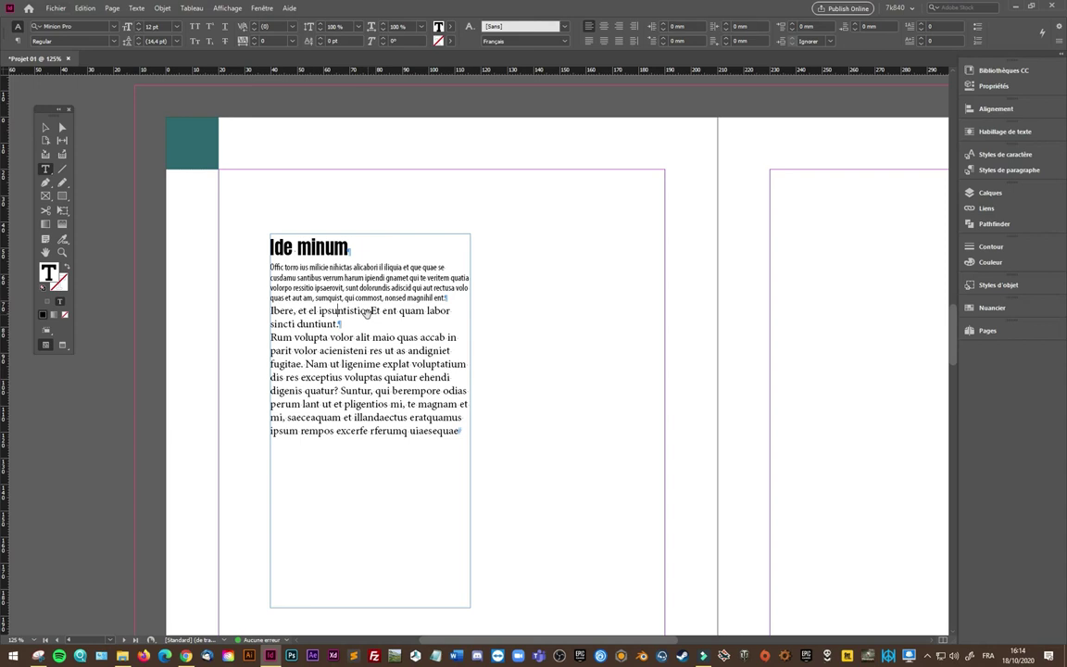
scroll(361, 309, "up", 2)
scroll(329, 306, "down", 1)
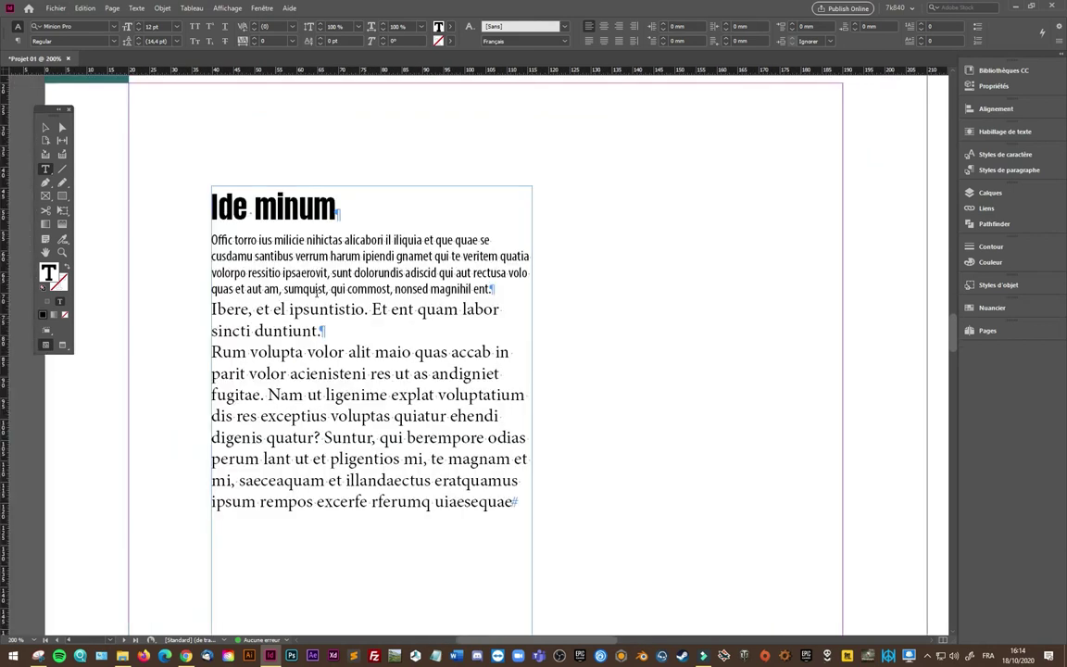
left_click(492, 289)
left_click(855, 23)
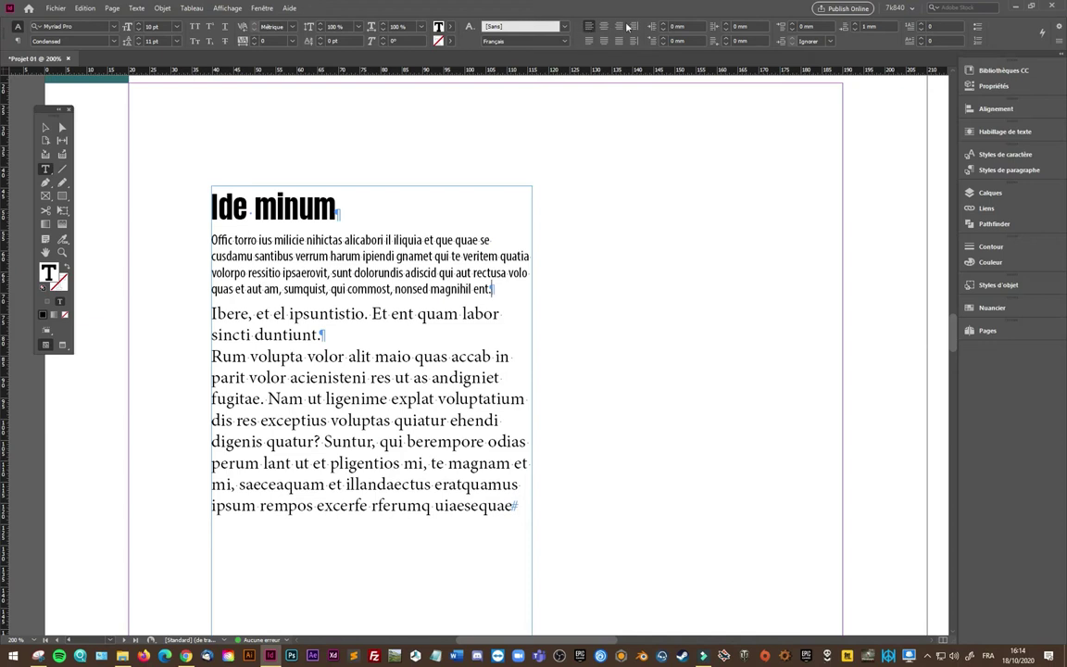
- Confirm the intro paragraph keeps the Condensed style, then place the caret in the Ide minum heading
left_click(17, 40)
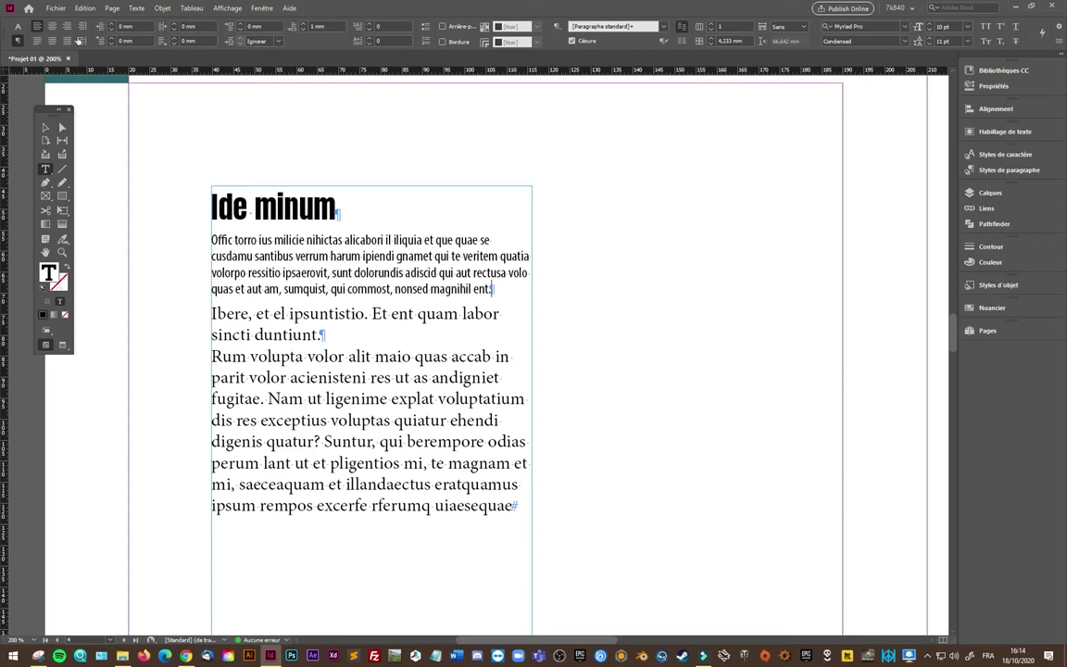
left_click(18, 26)
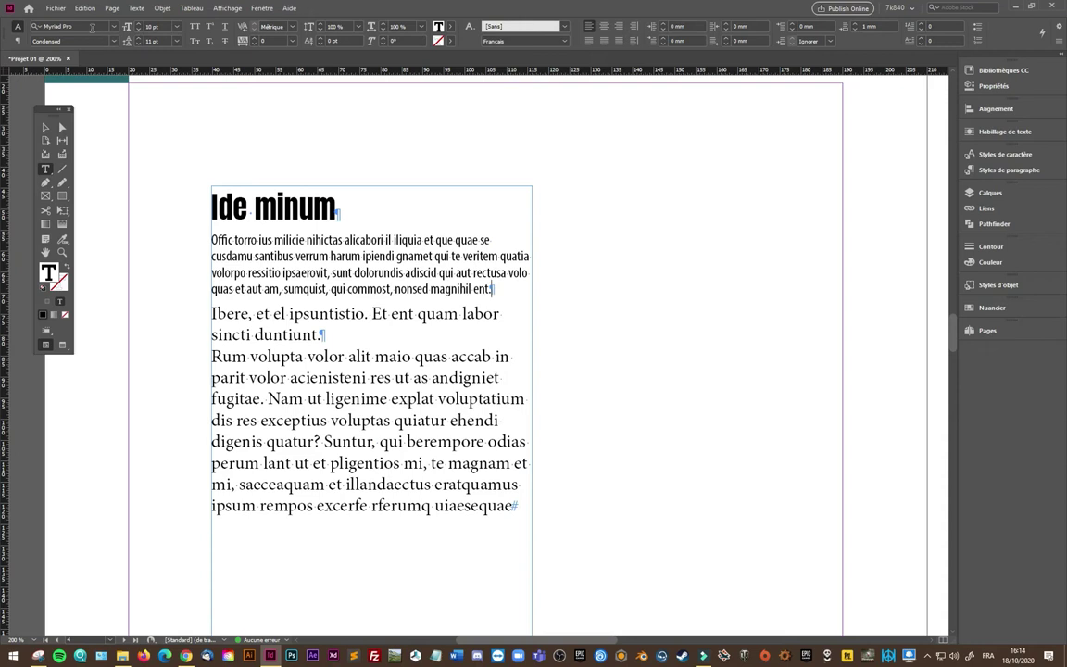
left_click(111, 42)
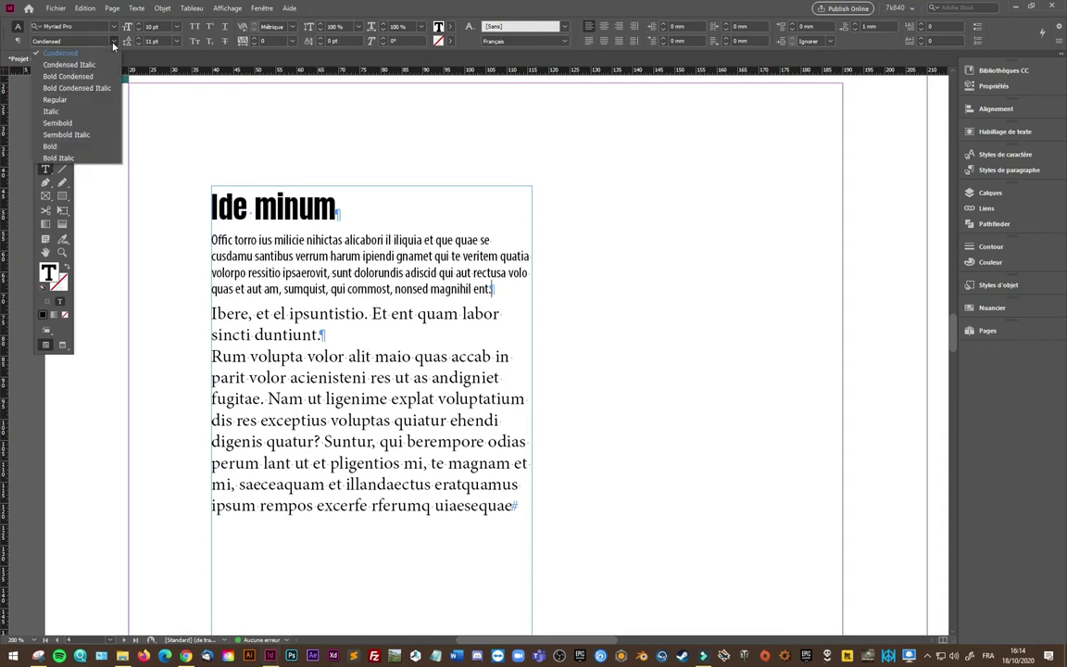
left_click(111, 42)
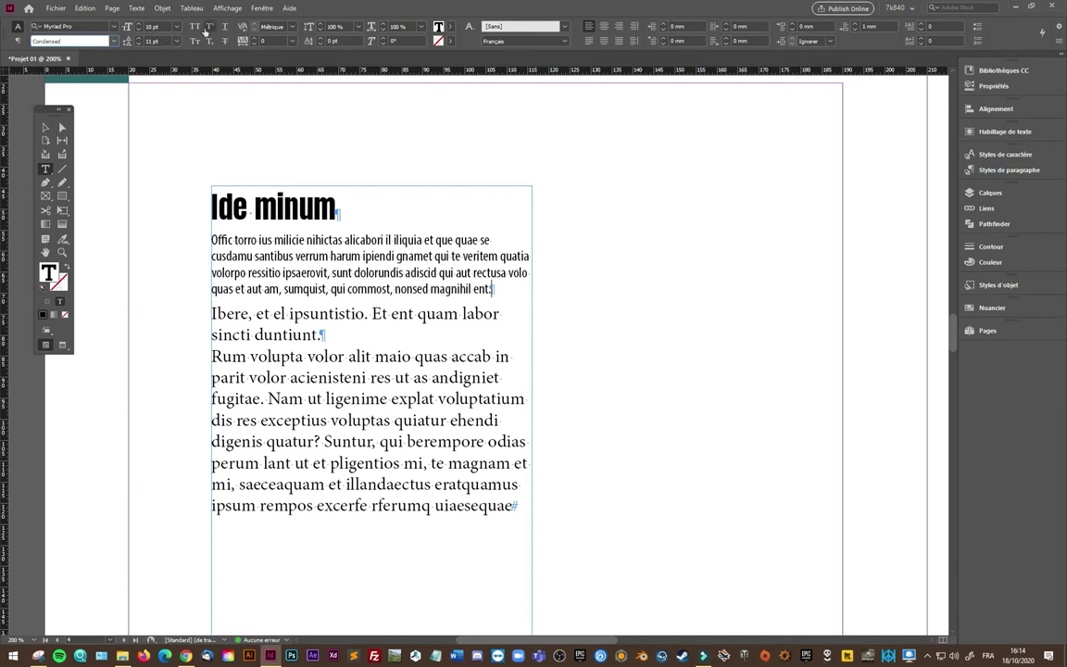
left_click(336, 205)
triple_click(336, 206)
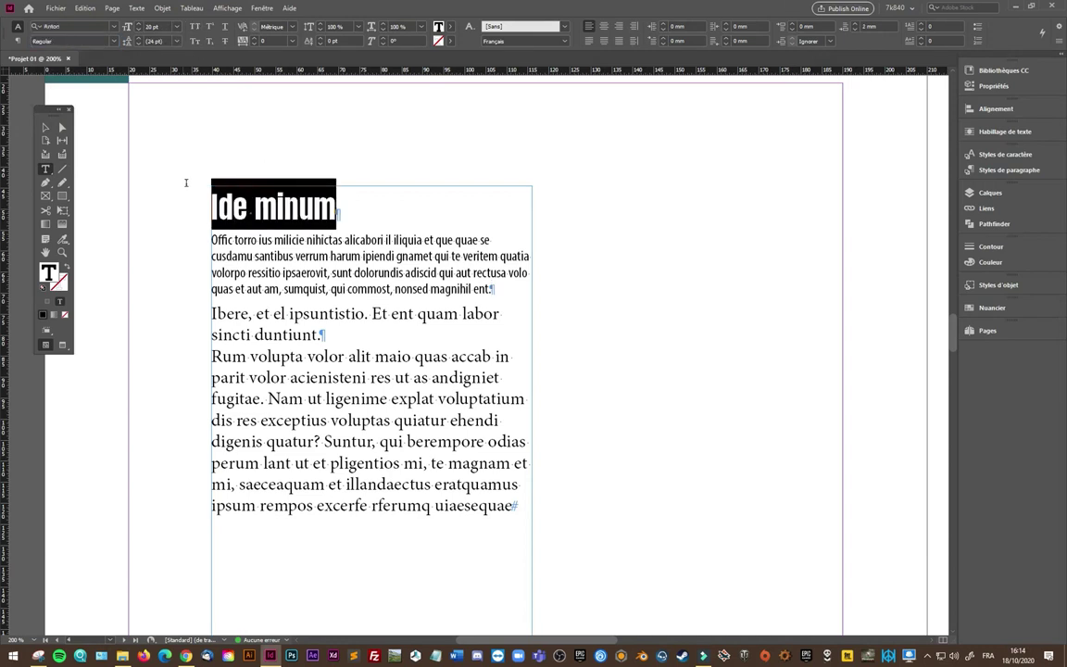
left_click(196, 26)
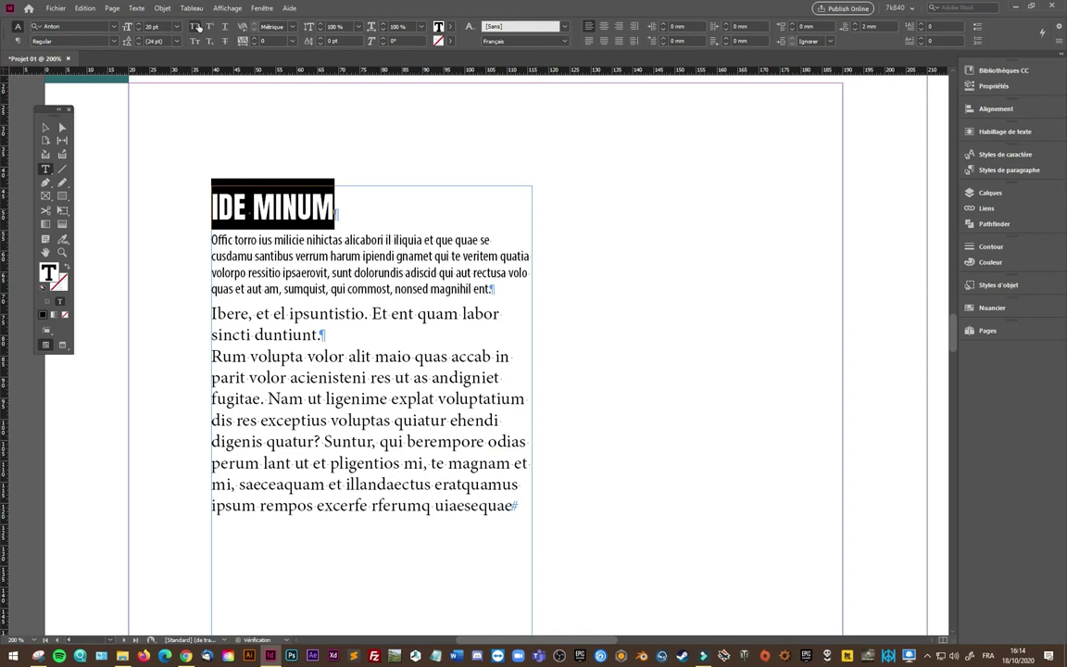
left_click(197, 27)
left_click(195, 42)
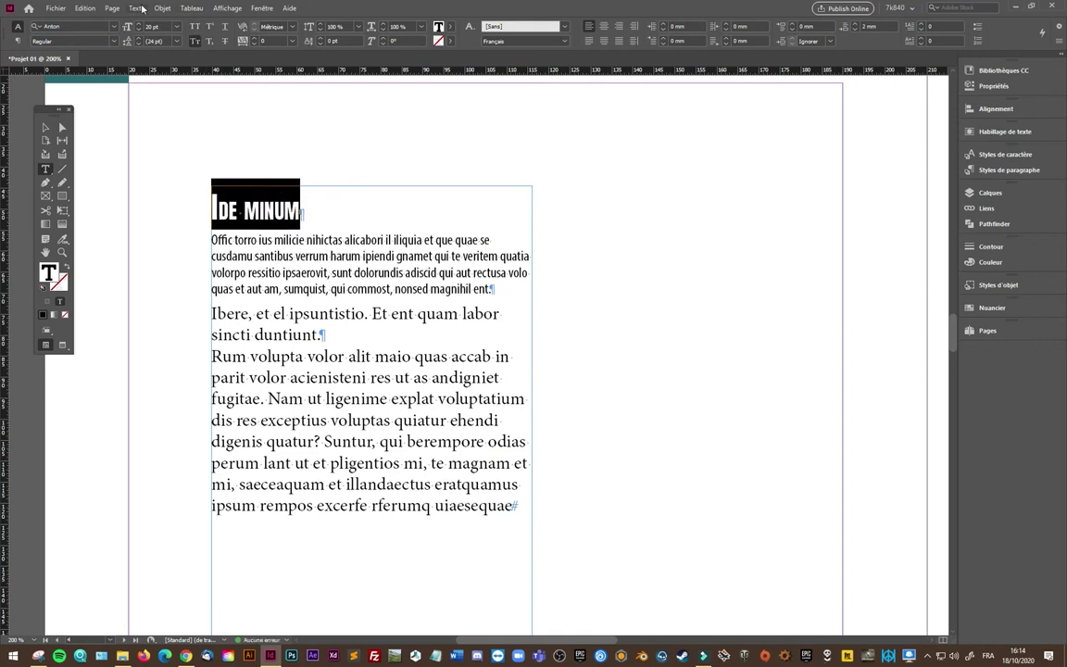
left_click(210, 29)
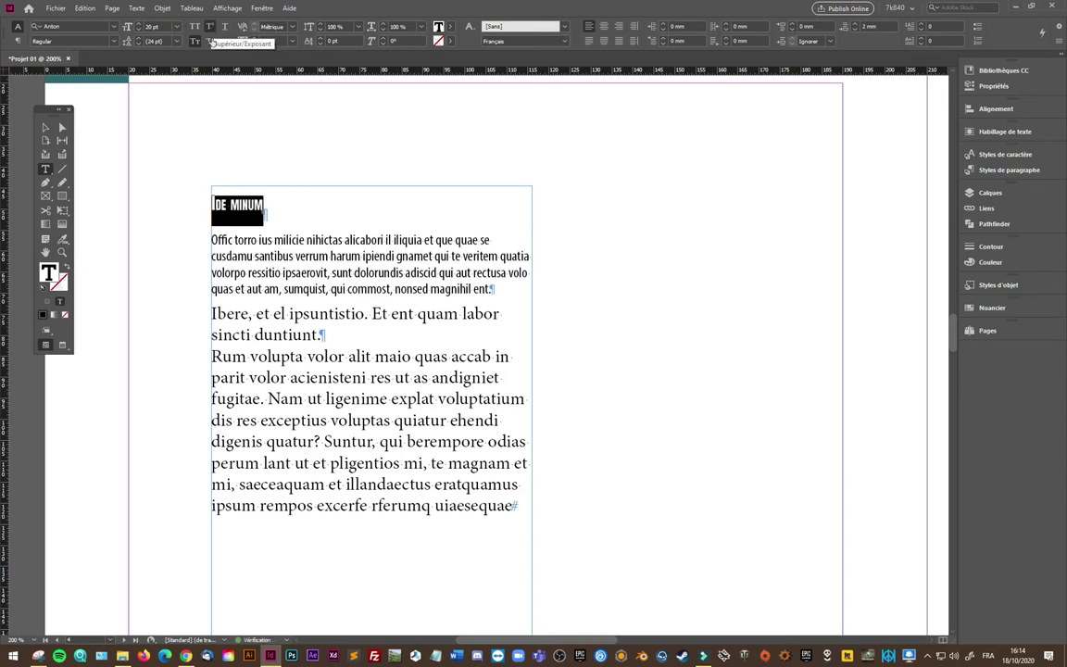
left_click(224, 28)
left_click(223, 42)
left_click(210, 40)
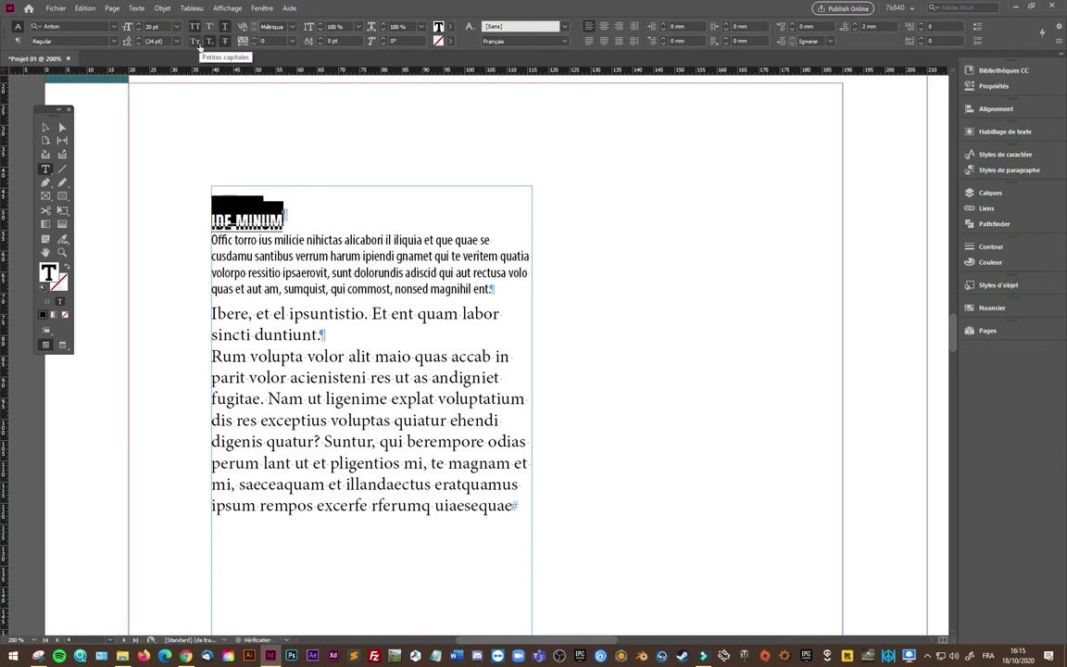
left_click(211, 27)
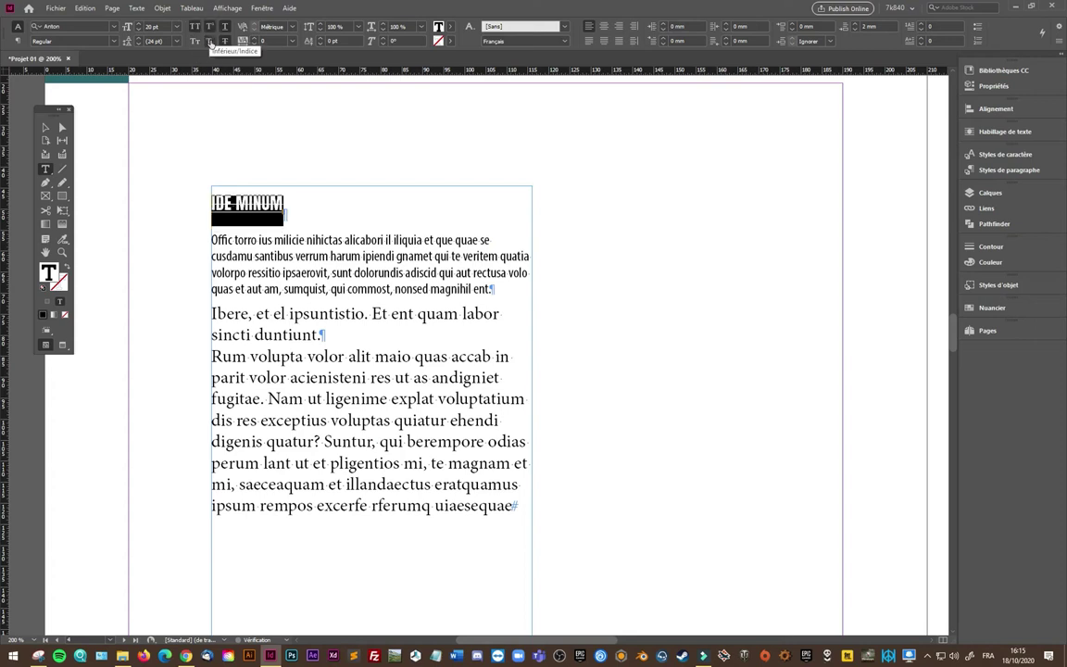
left_click(210, 42)
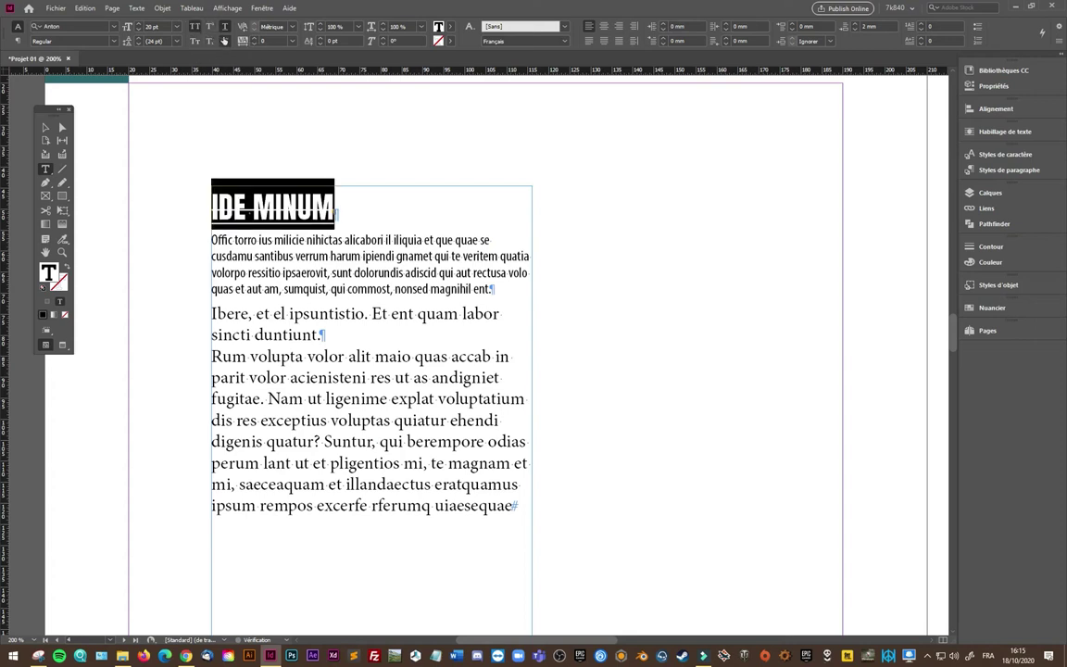
left_click(197, 27)
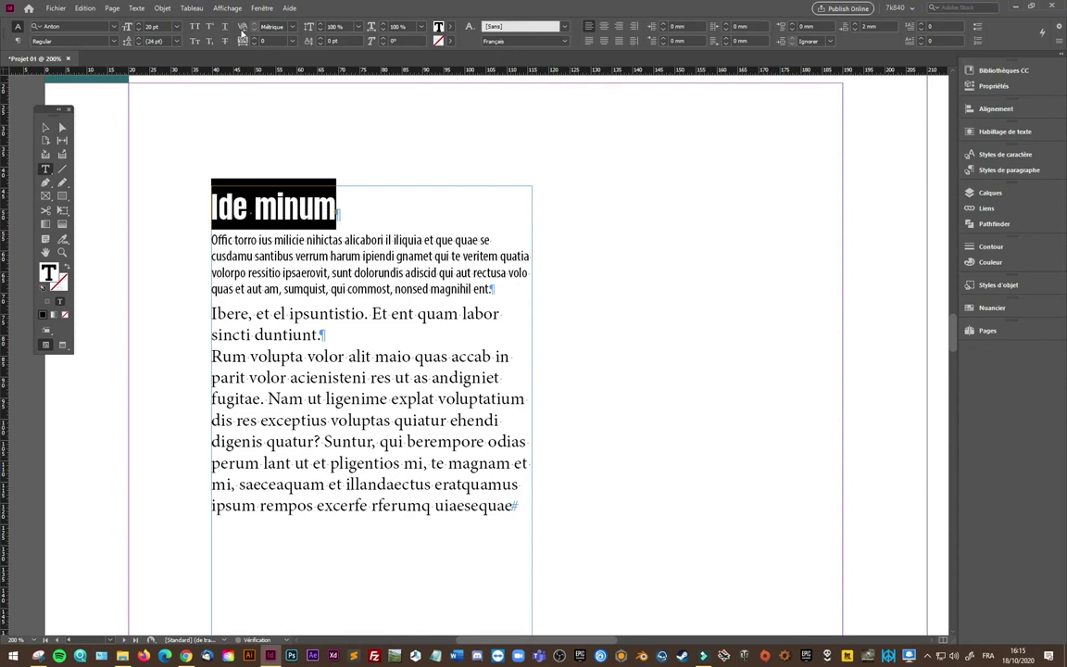
left_click(291, 27)
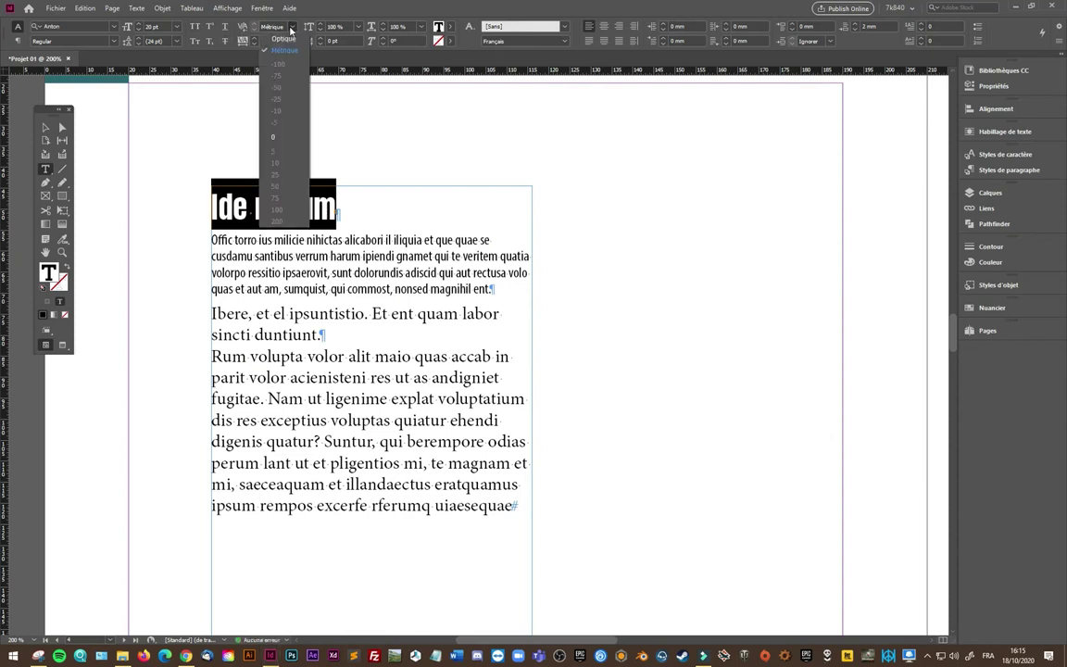
left_click(291, 27)
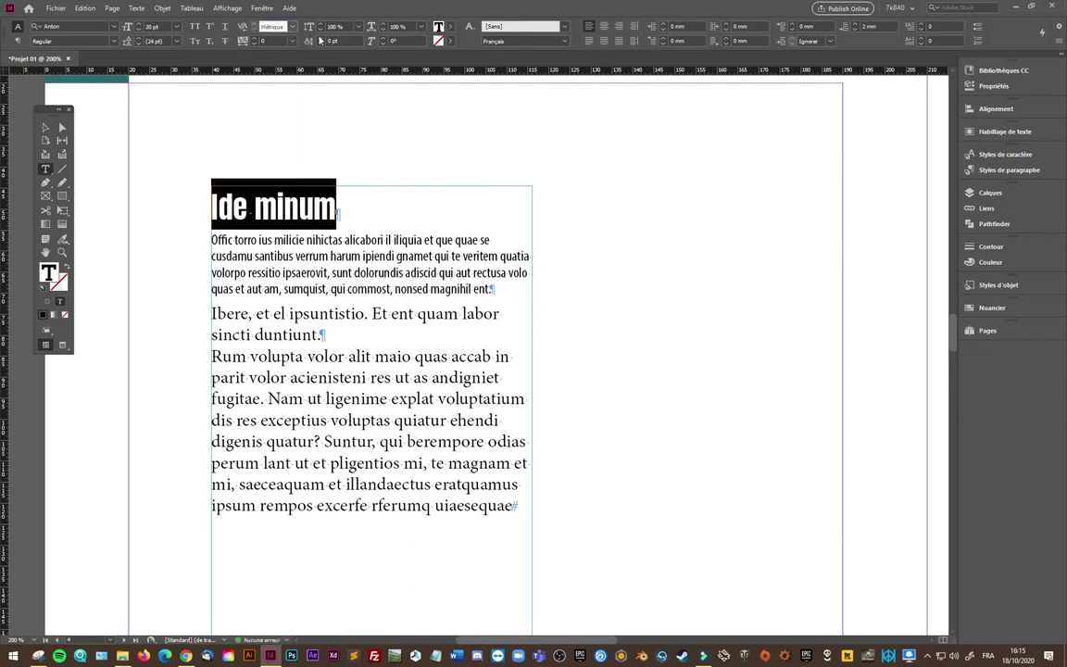
left_click(254, 39)
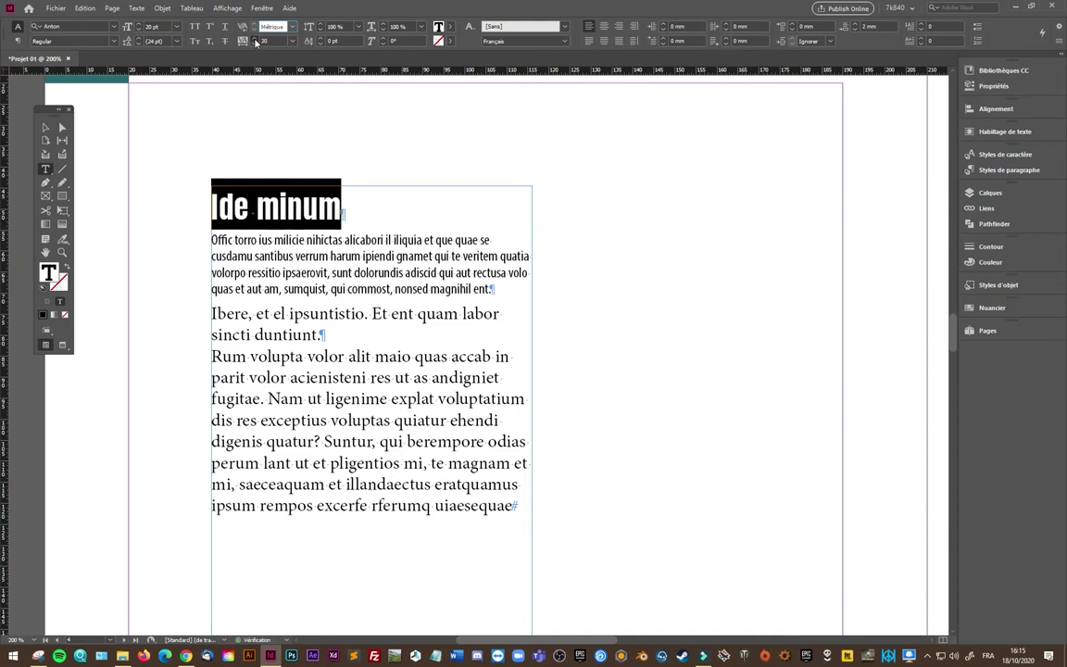
left_click(255, 40)
left_click(255, 44)
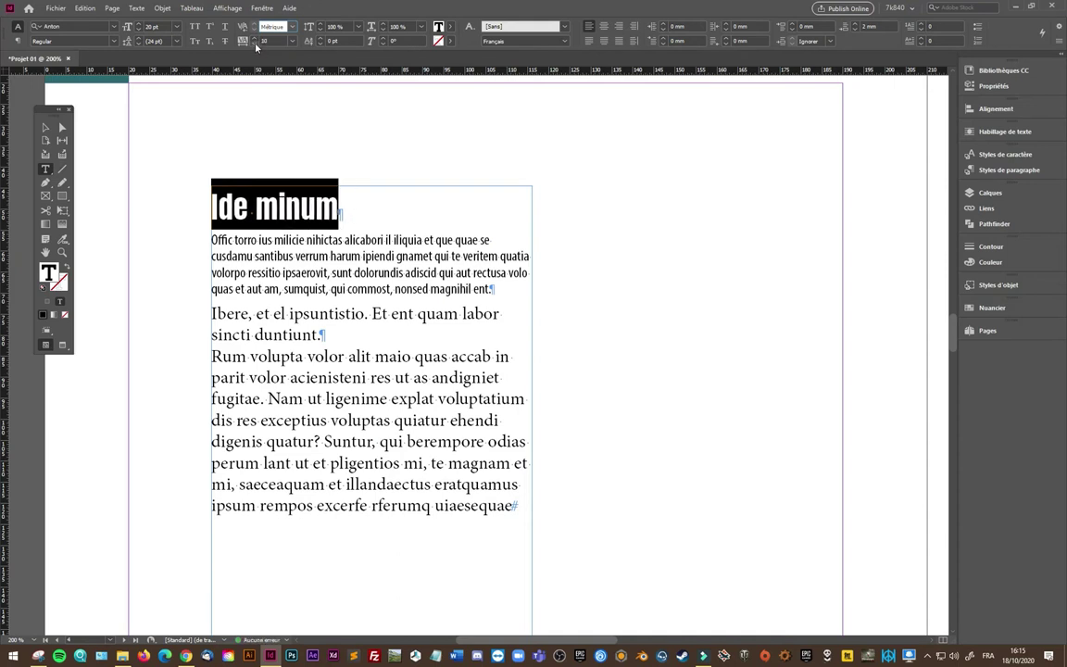
left_click(255, 45)
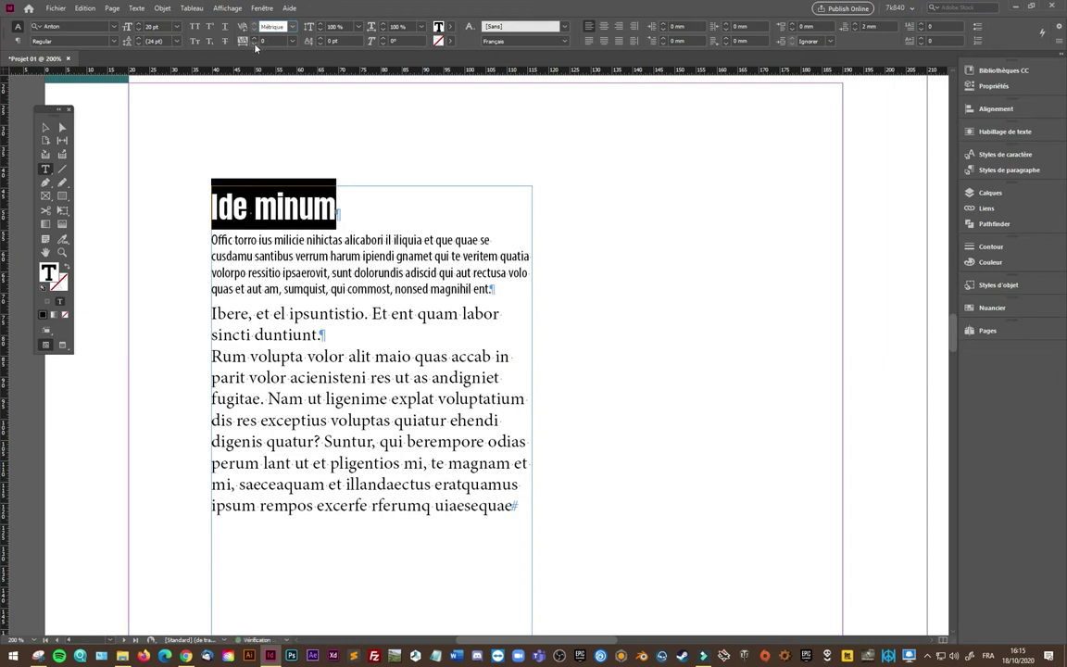
left_click(254, 43)
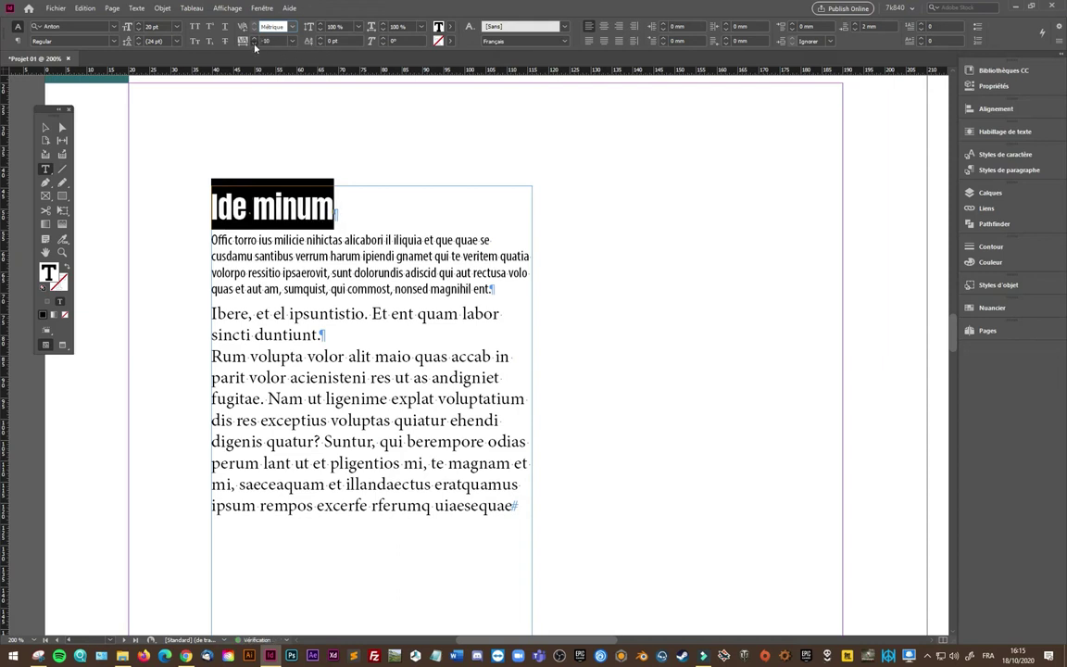
left_click(254, 43)
left_click(254, 44)
left_click(254, 43)
left_click(254, 43)
left_click(254, 43)
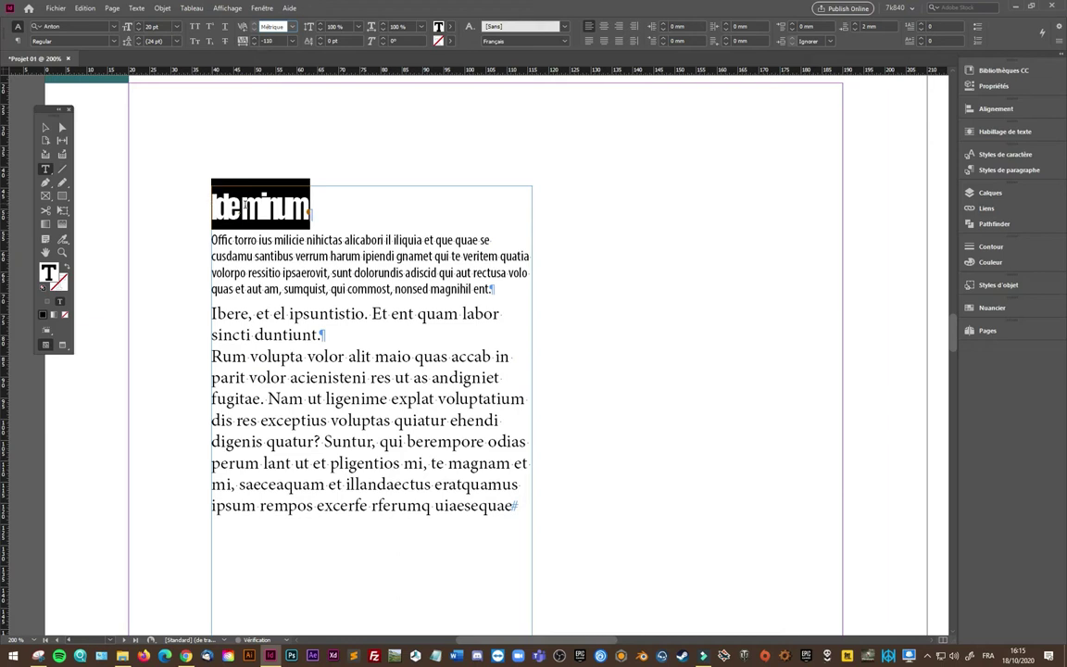
left_click(292, 41)
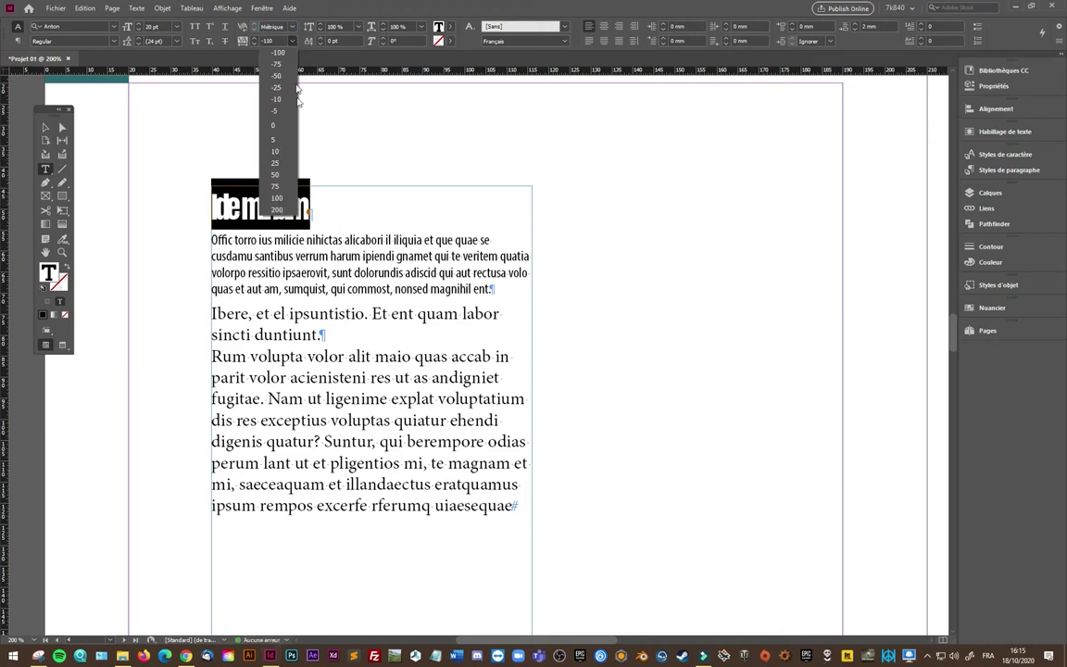
left_click(285, 126)
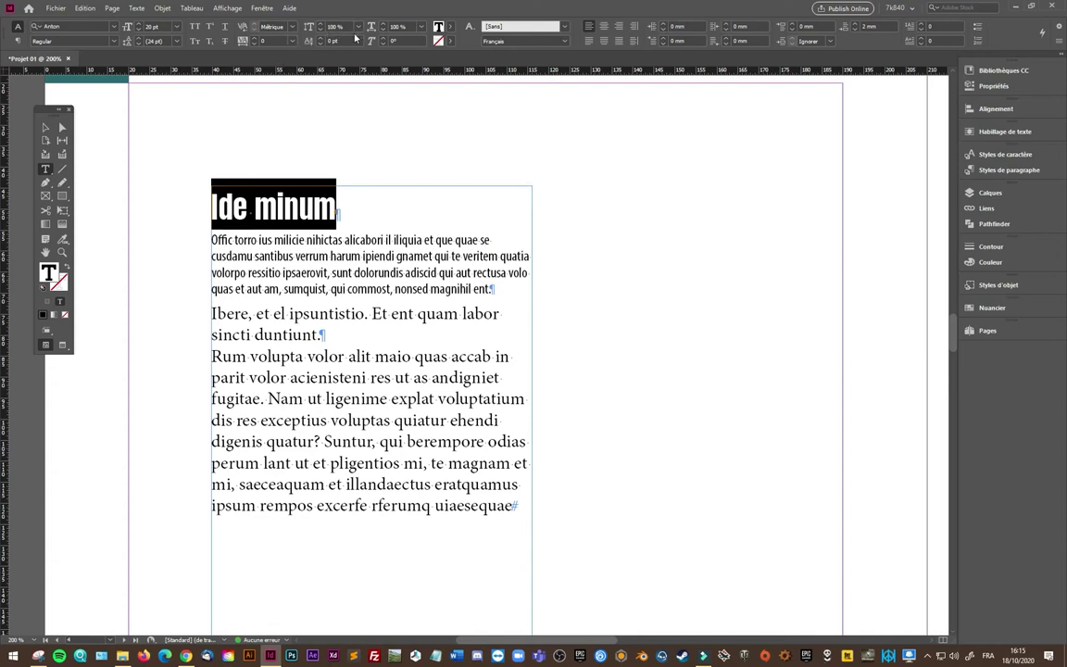
left_click(321, 30)
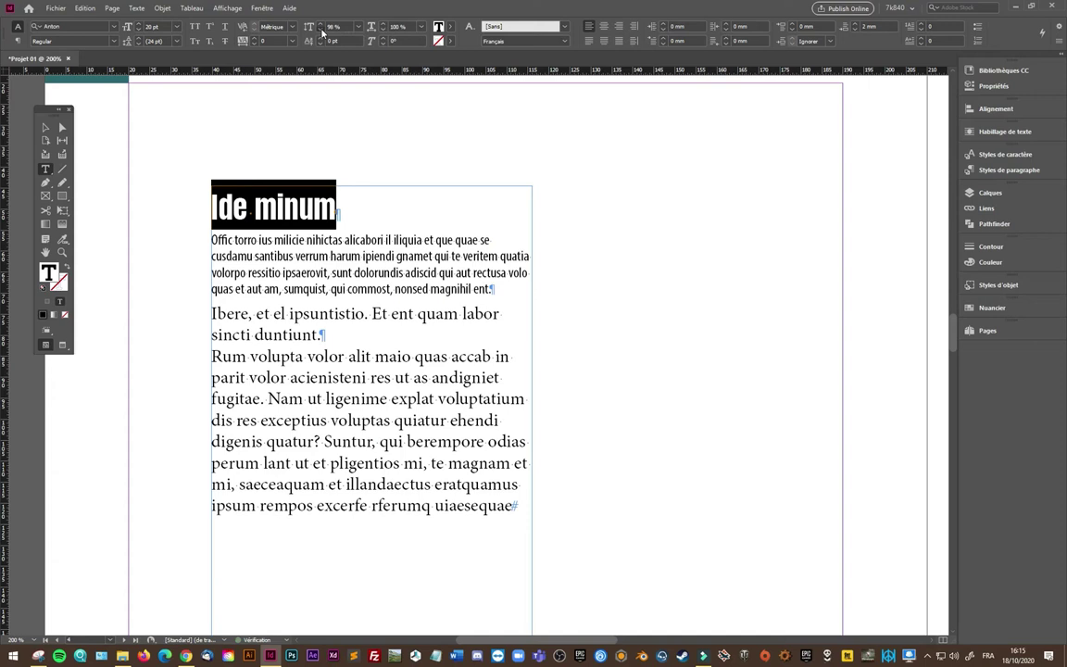
left_click(321, 31)
left_click(321, 30)
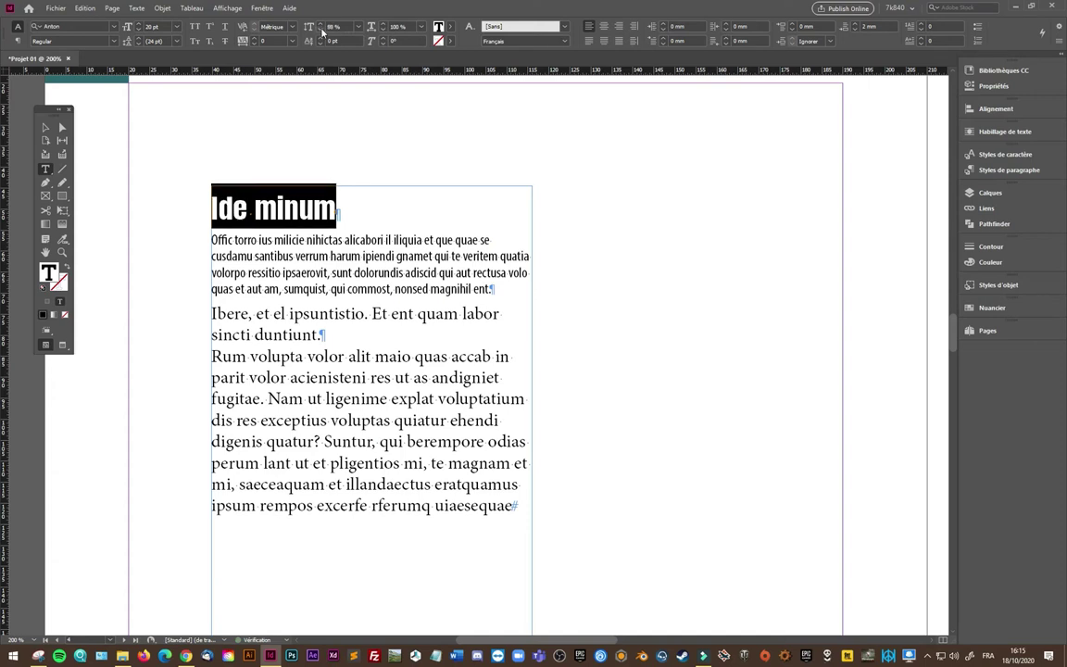
left_click(320, 27)
left_click(360, 31)
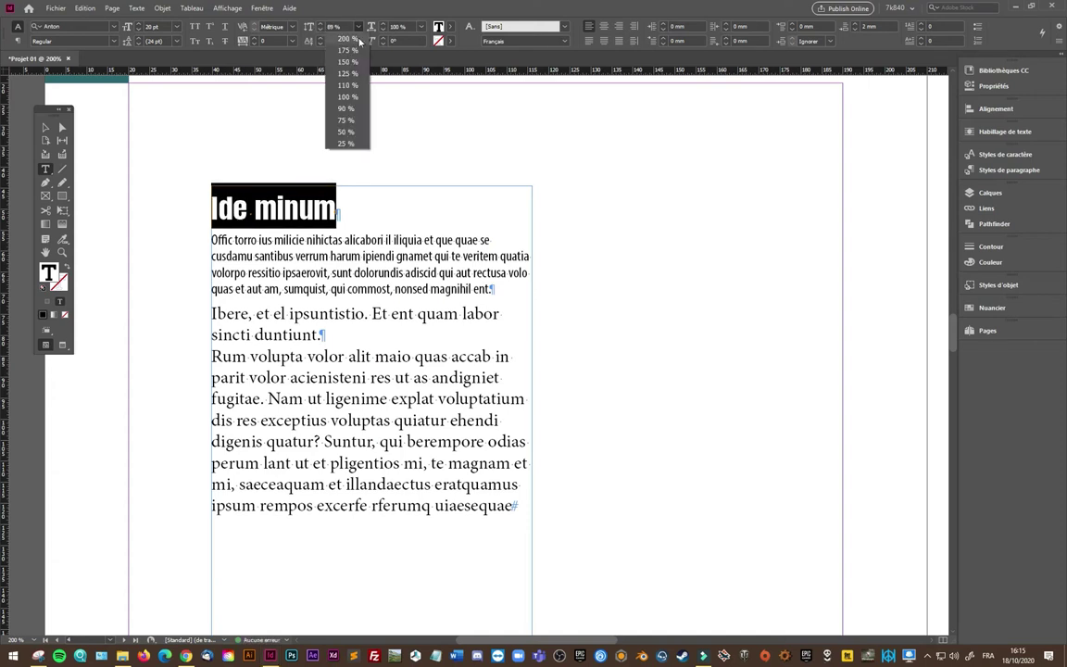
left_click(320, 83)
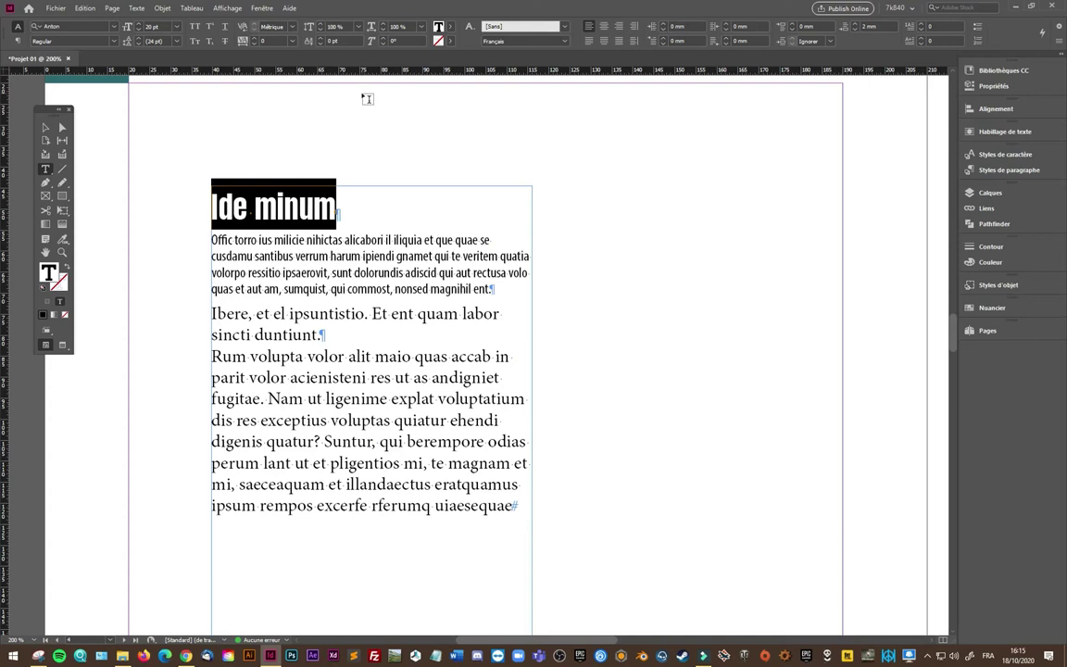
left_click(322, 40)
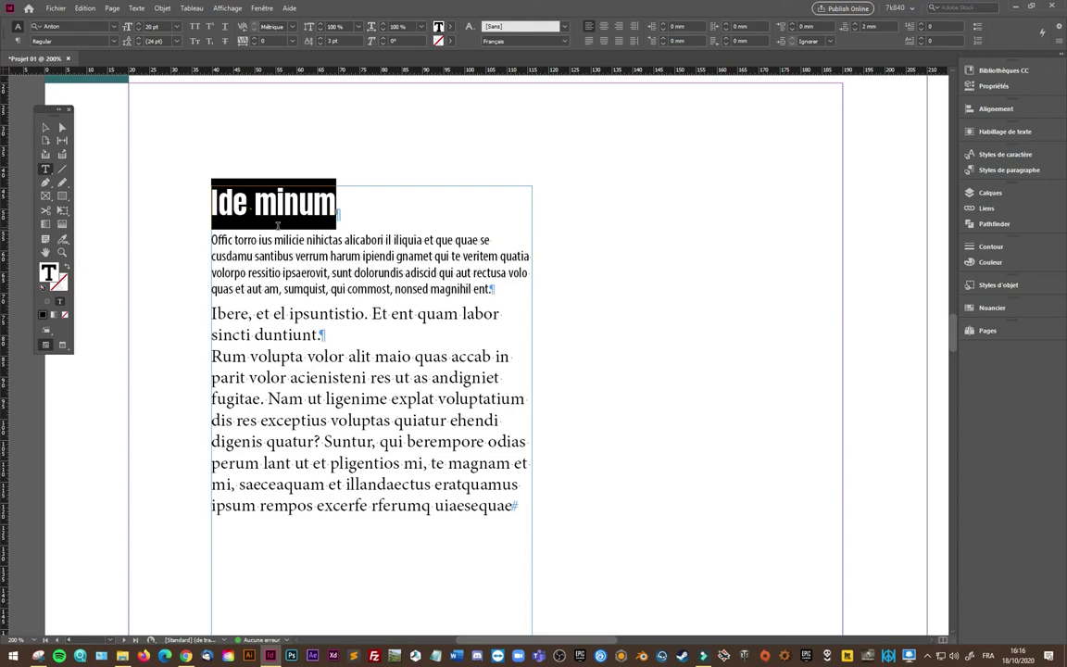
left_click(321, 45)
left_click(320, 44)
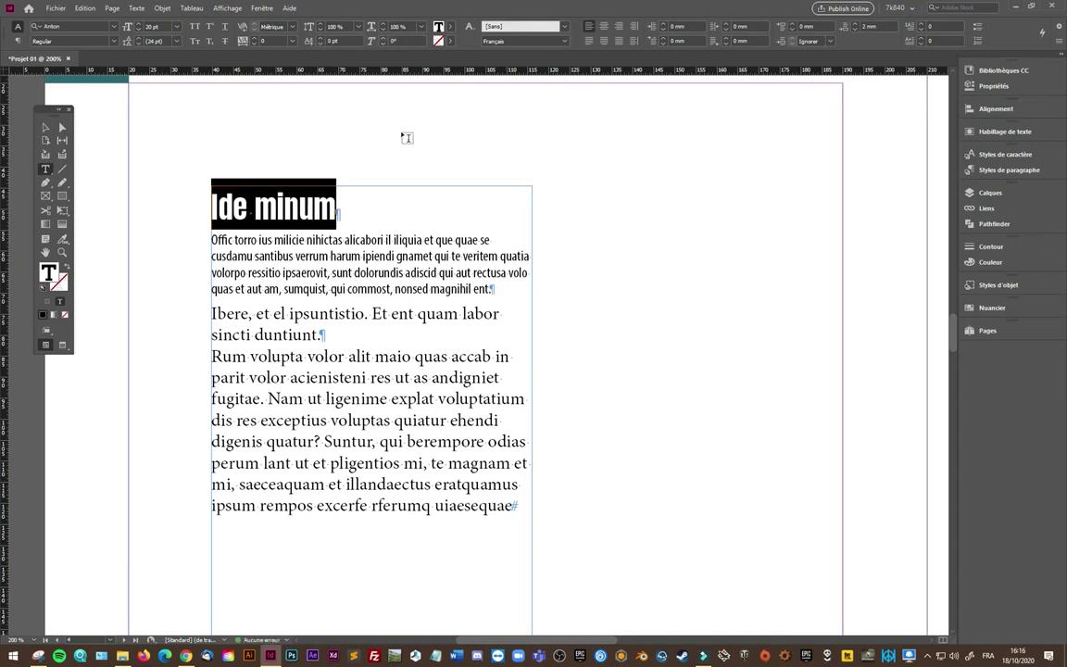
left_click(383, 41)
left_click(383, 42)
left_click(384, 42)
left_click(384, 44)
left_click(384, 44)
left_click(383, 43)
left_click(451, 41)
left_click(399, 124)
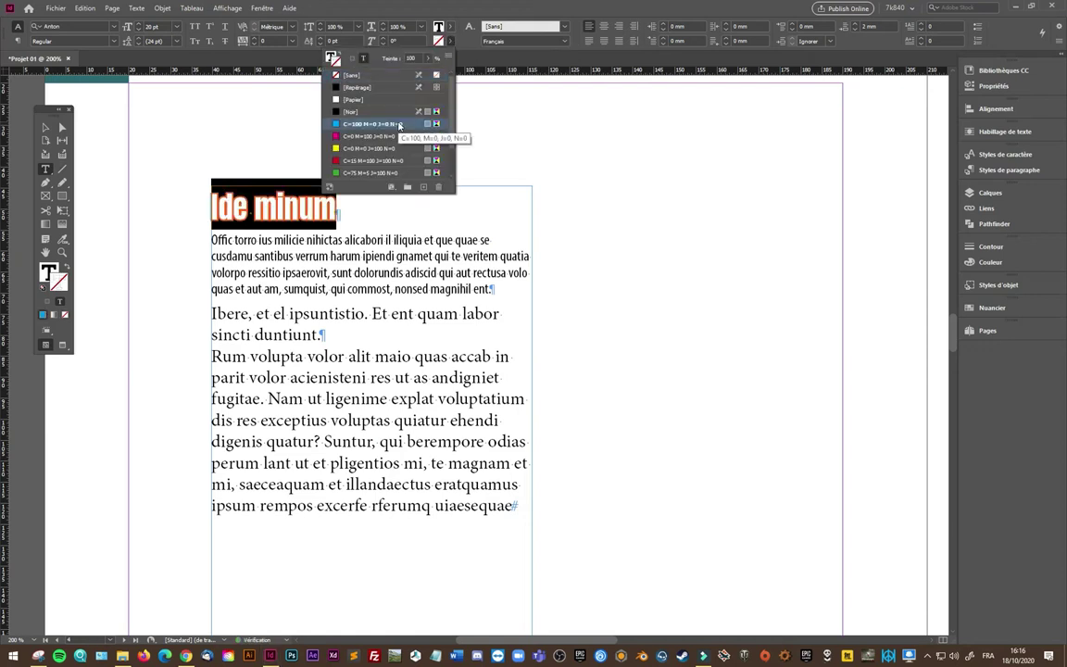
left_click(313, 219)
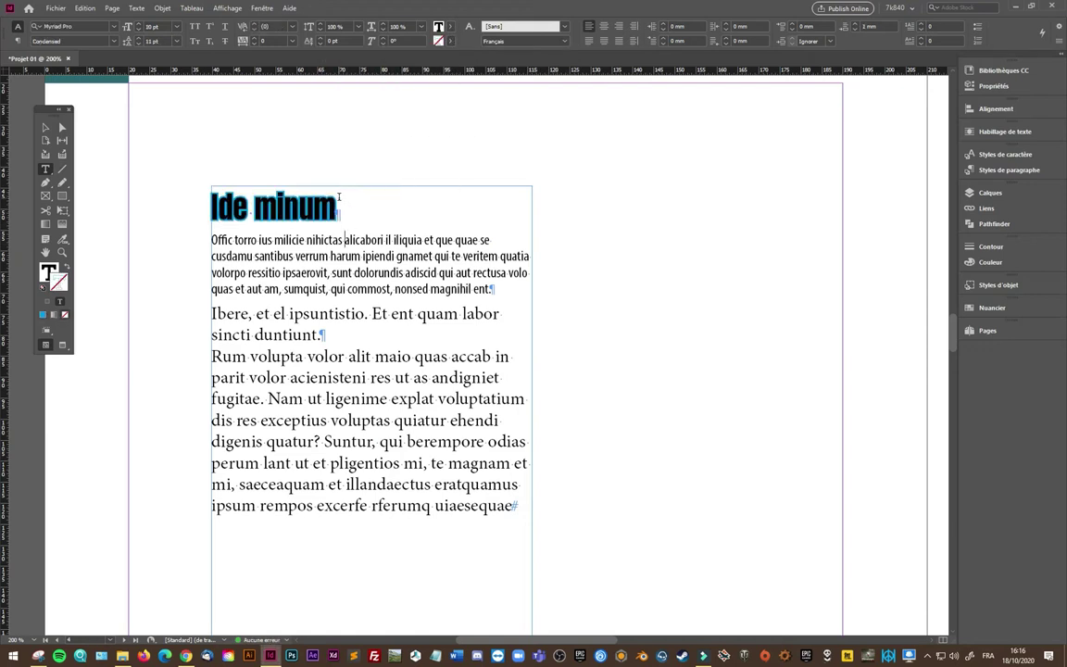
left_click_drag(339, 199, 197, 186)
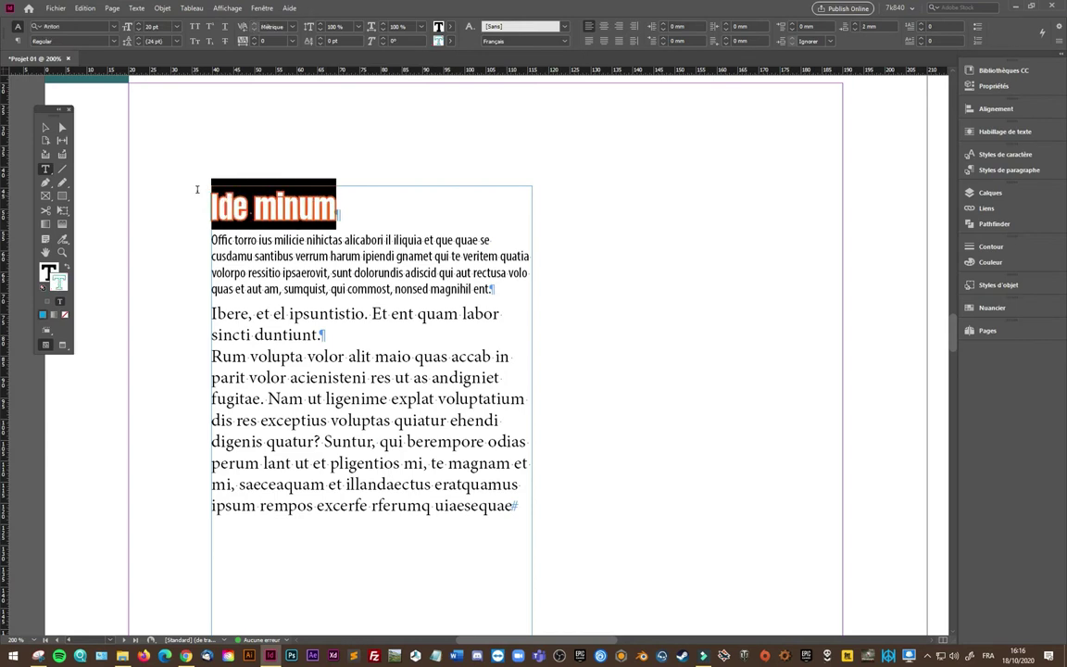
left_click(451, 43)
left_click(357, 76)
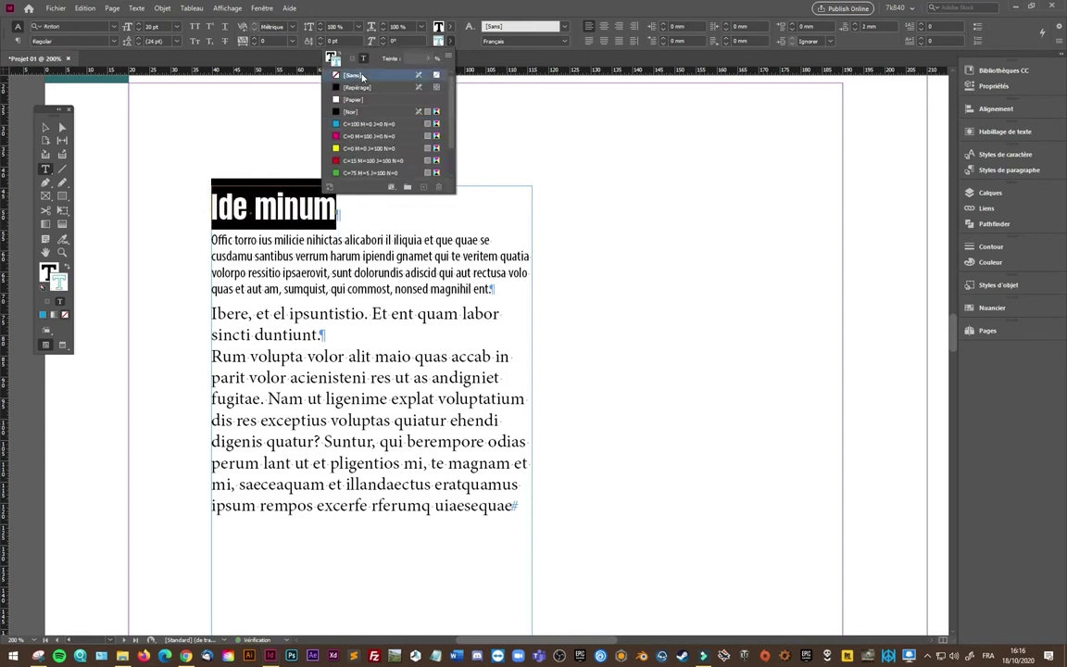
left_click(475, 41)
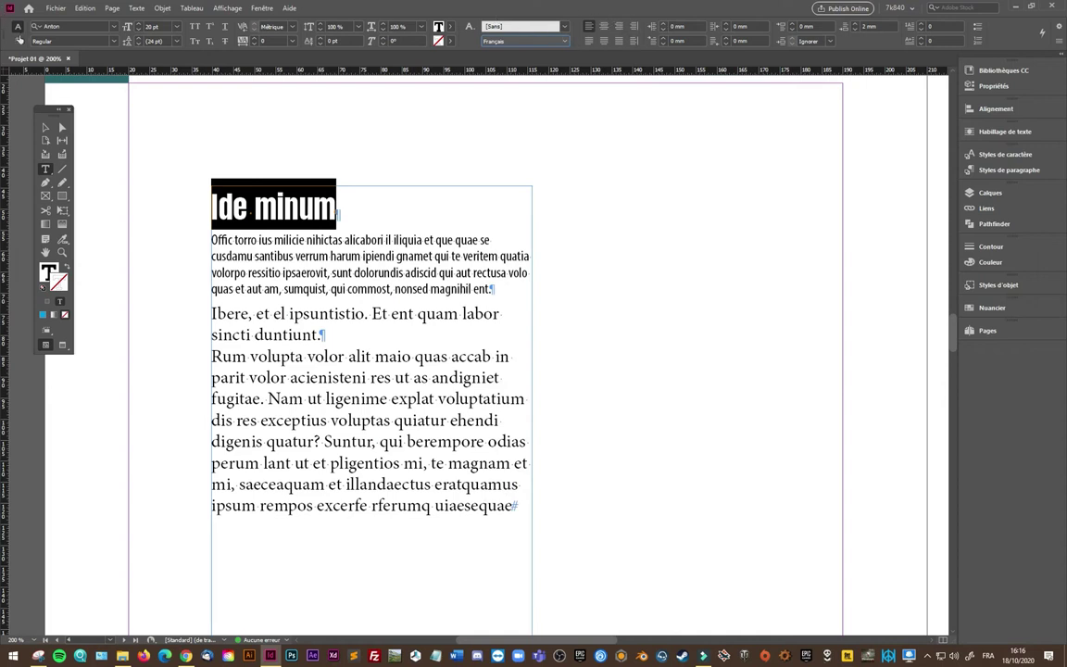
- Try center, right and towards-spine alignment on the Ide minum heading, leaving it left-aligned
left_click(17, 41)
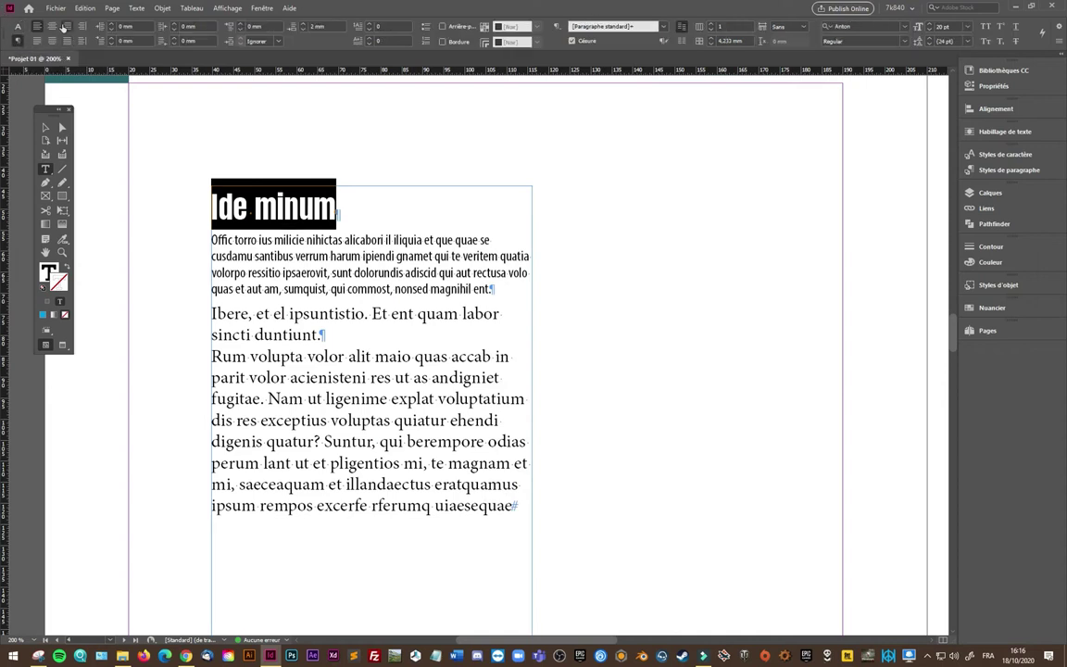
left_click(66, 27)
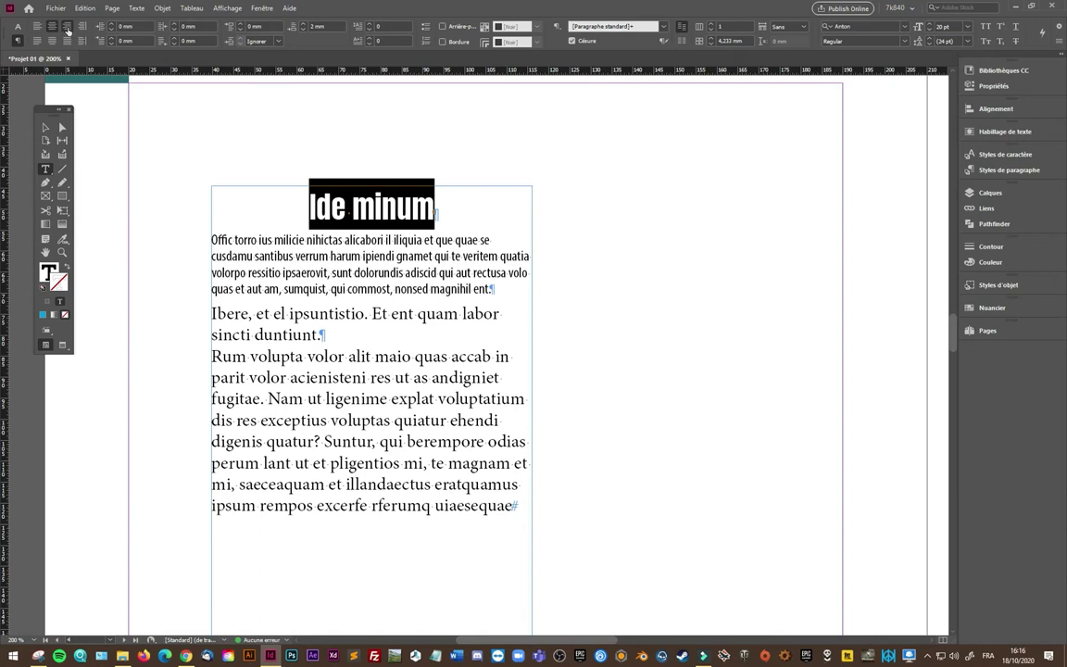
left_click(67, 29)
left_click(81, 29)
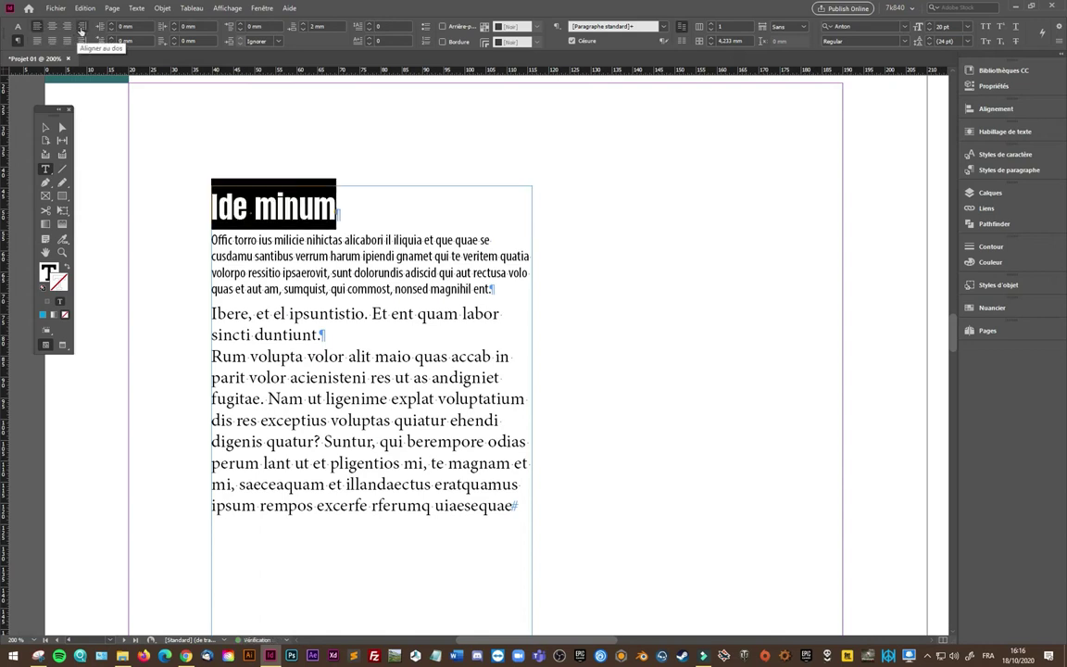
left_click(82, 41)
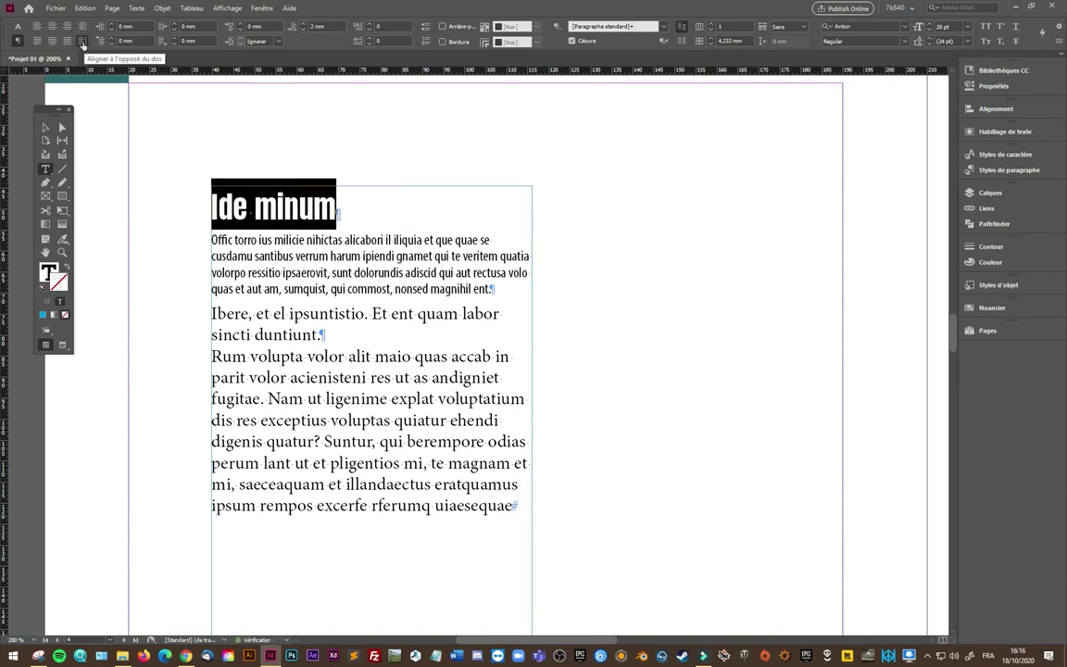
left_click(43, 41)
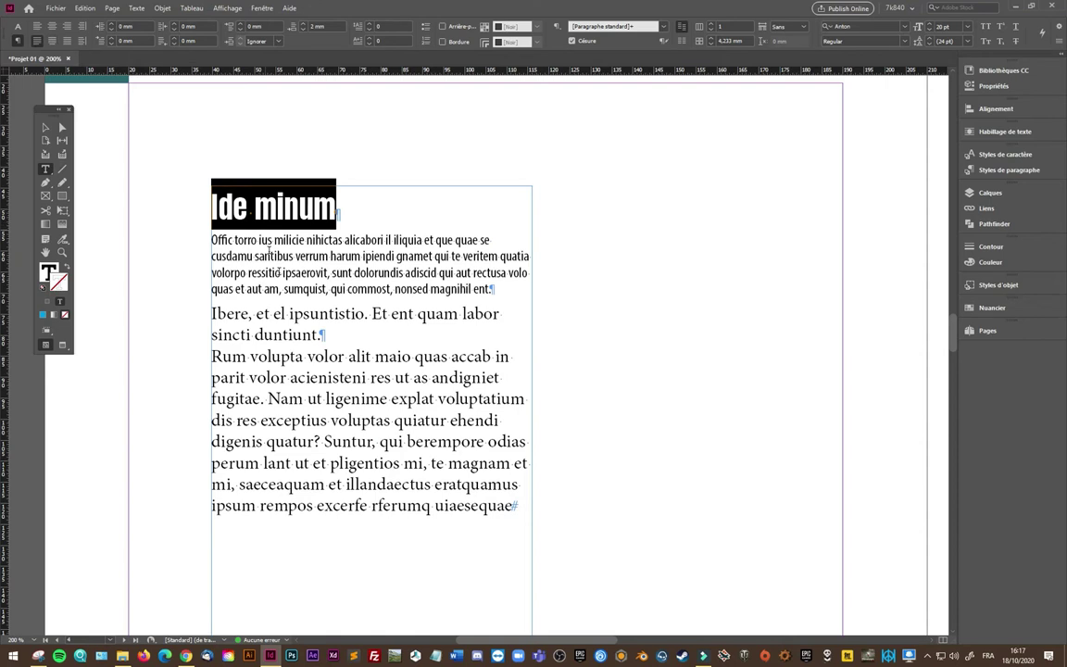
left_click_drag(530, 291, 154, 237)
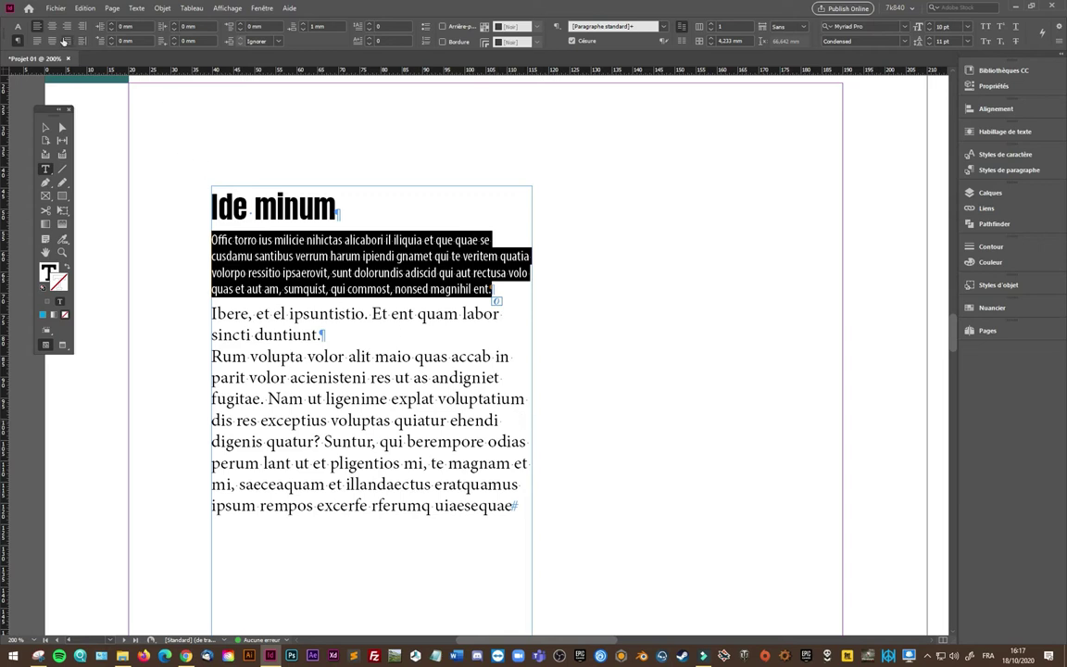
- Justify the Offic torro paragraph with its last line aligned left
left_click(36, 42)
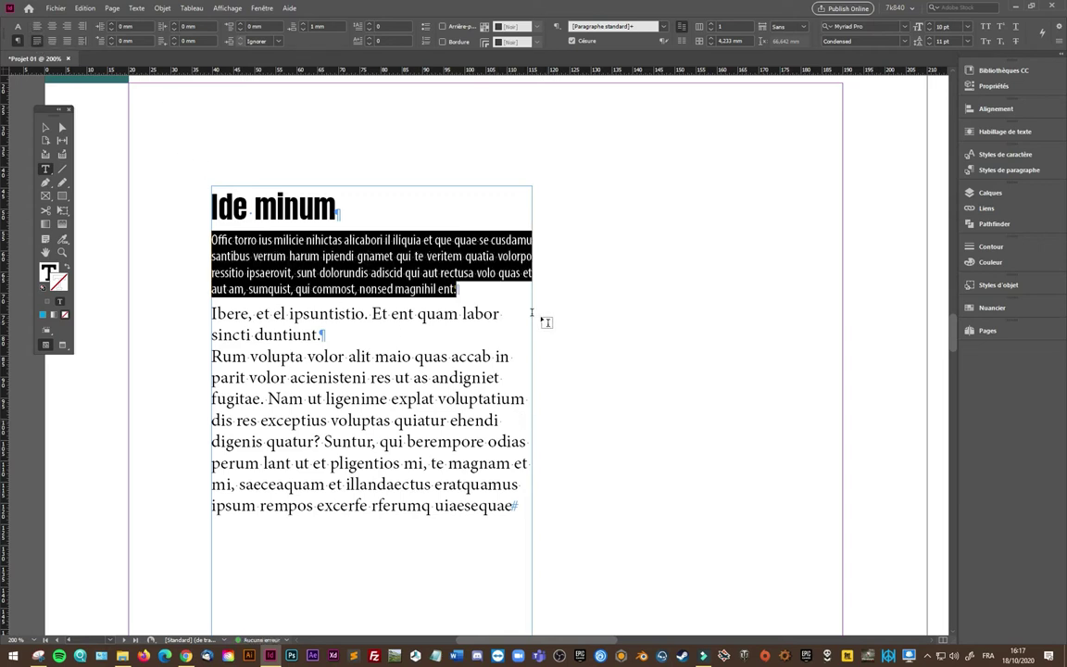
left_click(489, 294)
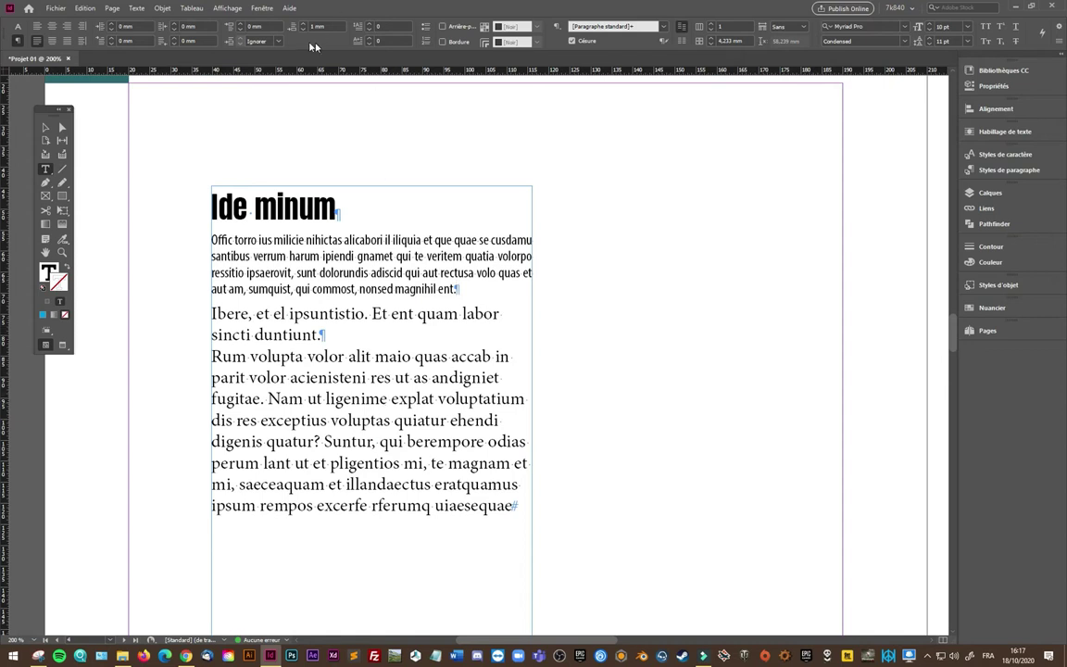
left_click(112, 25)
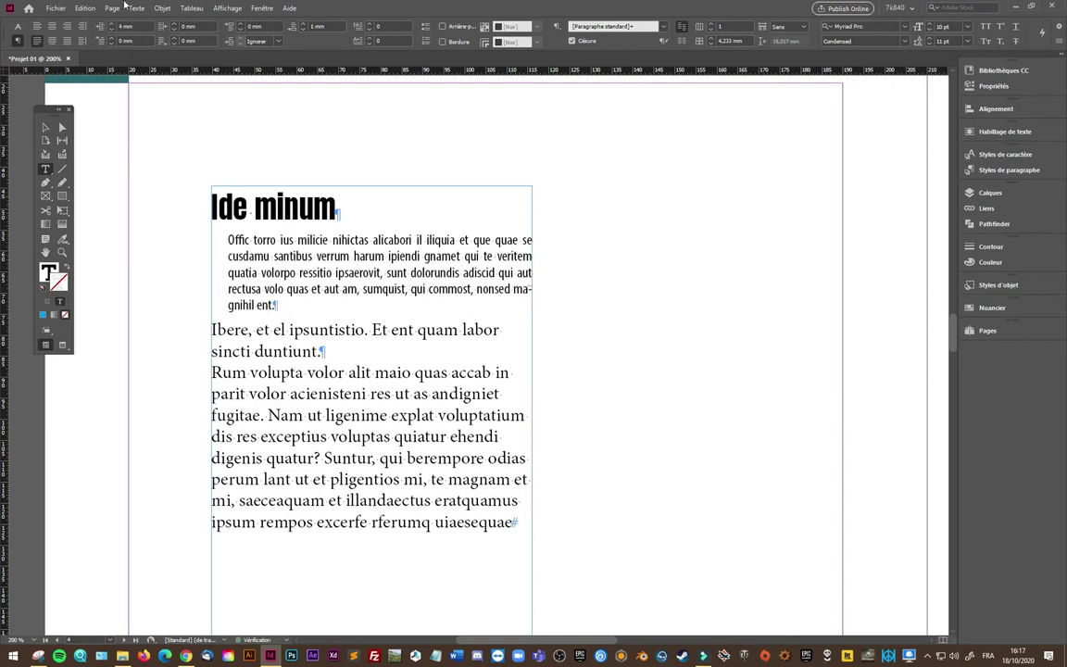
left_click(112, 34)
left_click(112, 33)
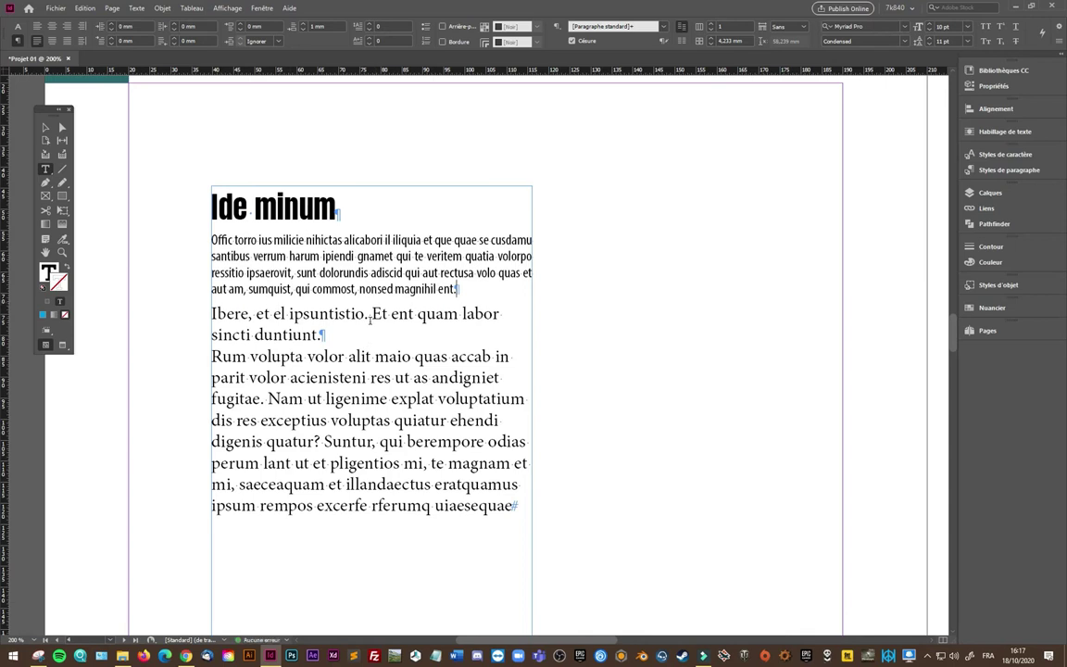
left_click(180, 29)
left_click(179, 29)
type("6")
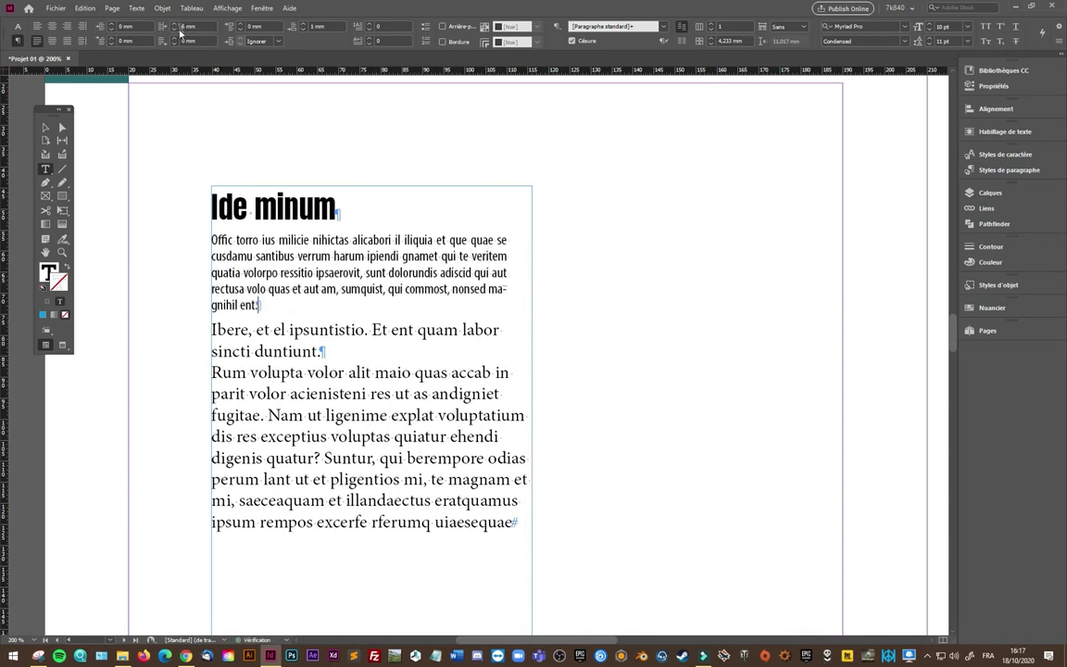
left_click(176, 31)
left_click(176, 31)
left_click(176, 32)
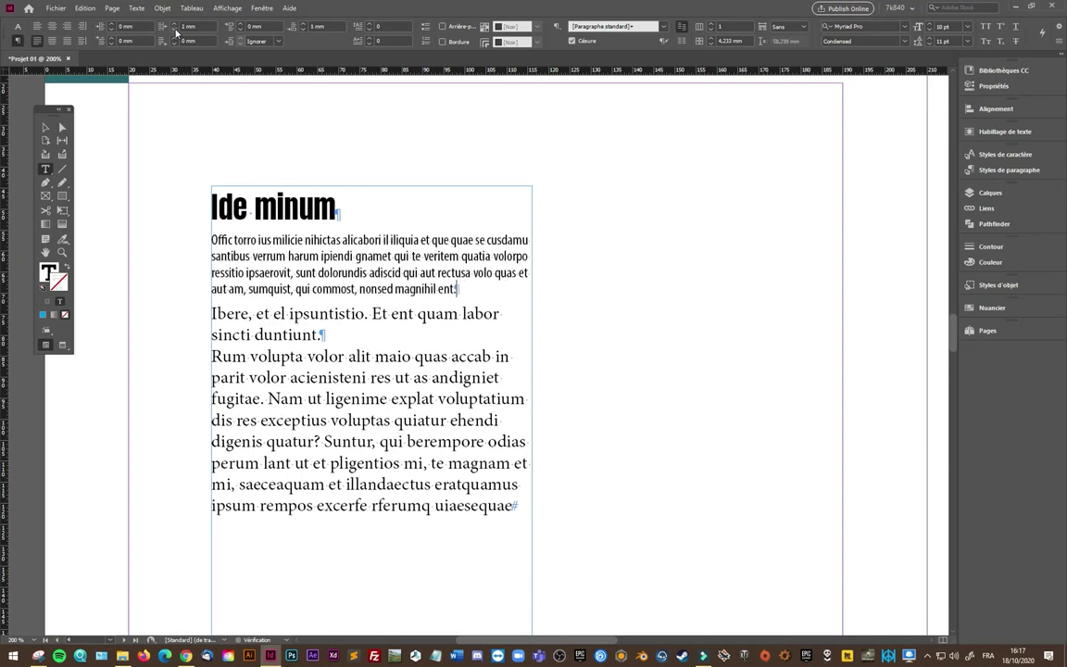
left_click(112, 42)
left_click(112, 42)
left_click(112, 42)
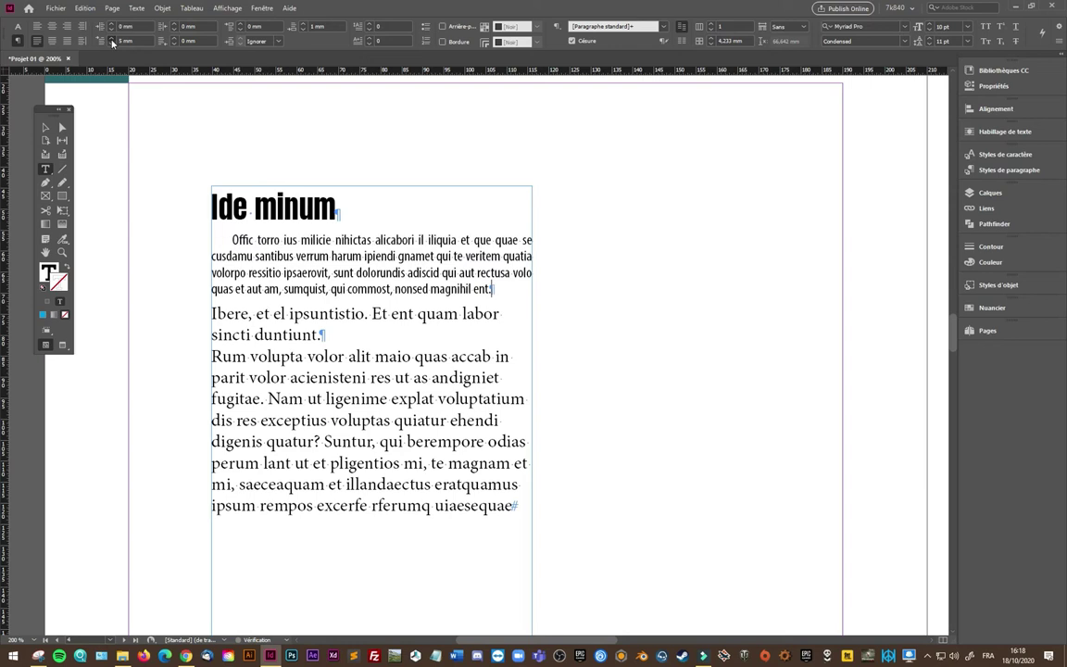
left_click(112, 43)
left_click(112, 44)
left_click(112, 43)
left_click(112, 43)
left_click(112, 44)
left_click(112, 44)
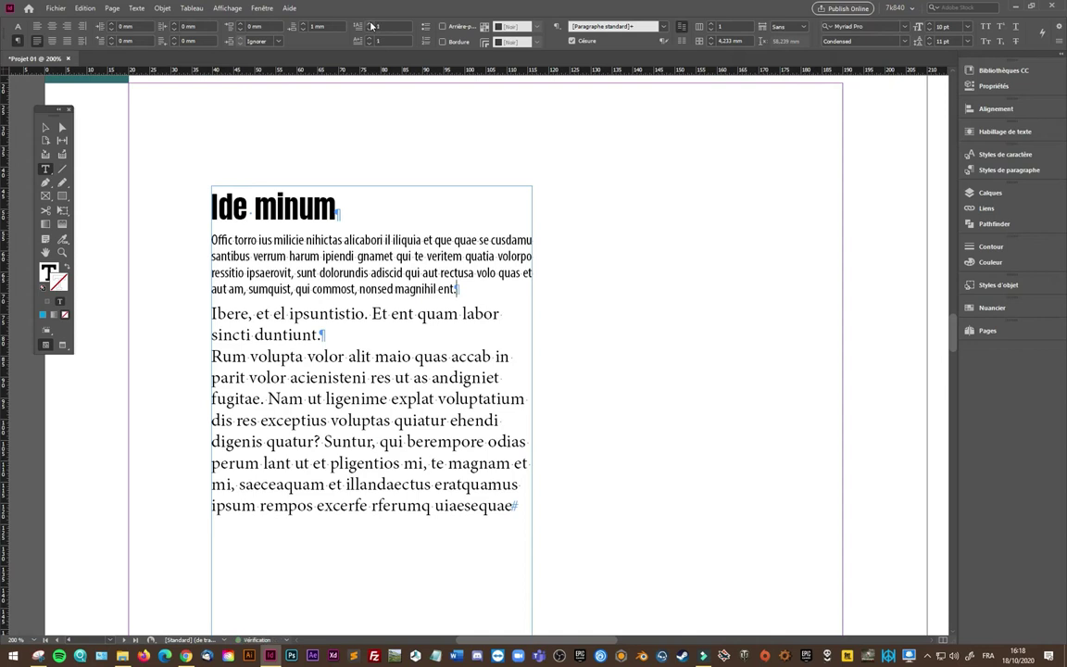
- Try several drop cap line and letter counts on the Offic torro paragraph, then set lines back to 0
double_click(371, 25)
left_click(371, 40)
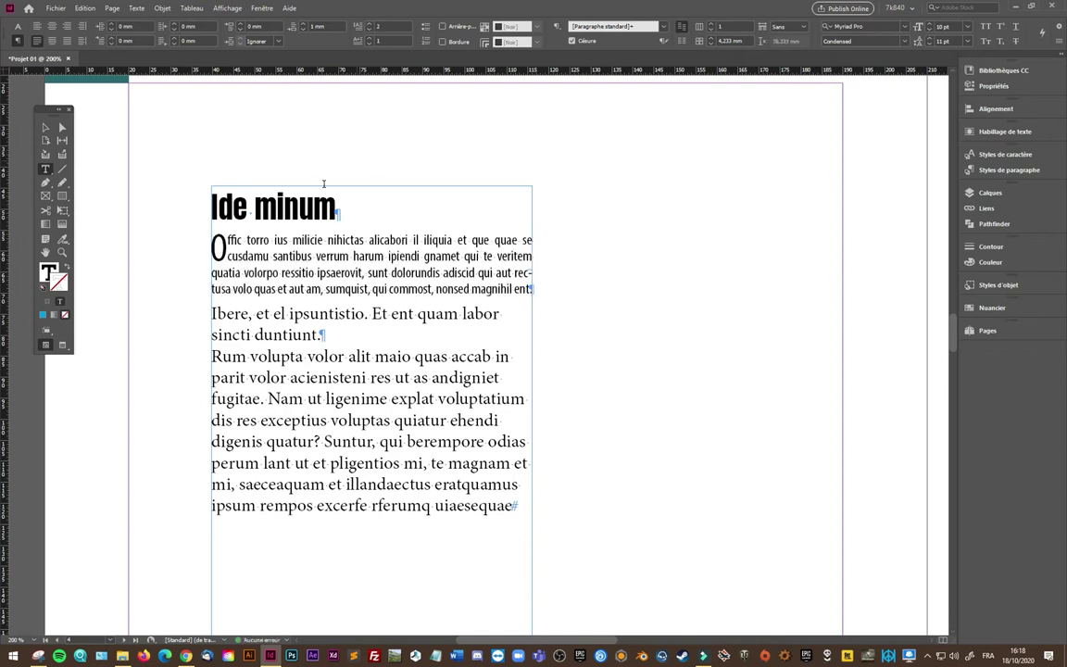
left_click(370, 26)
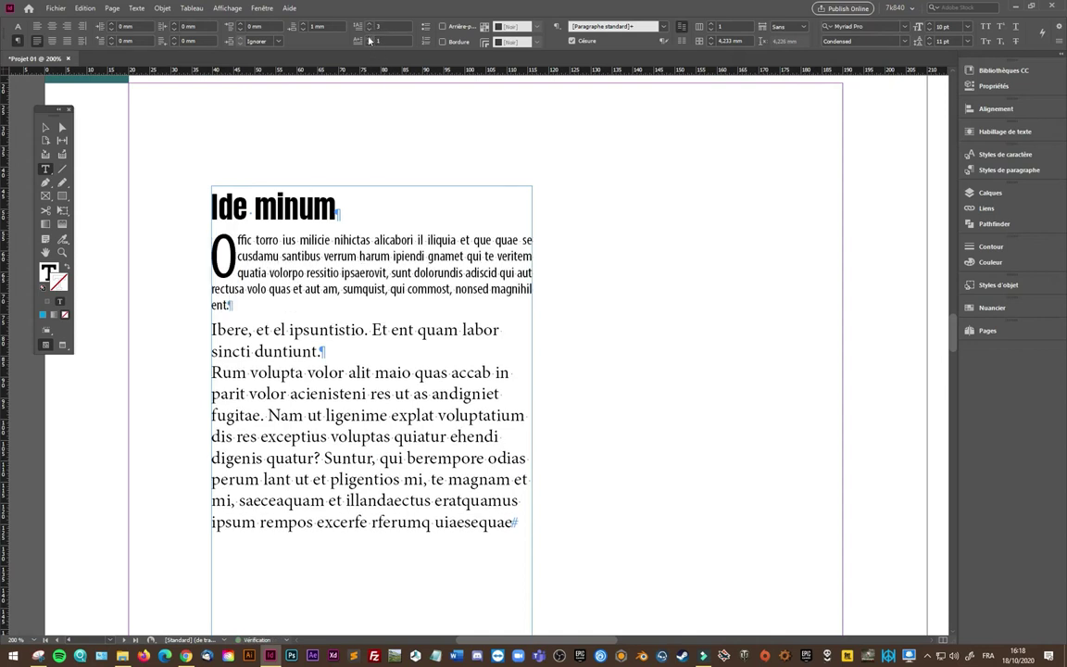
left_click(370, 39)
left_click(371, 39)
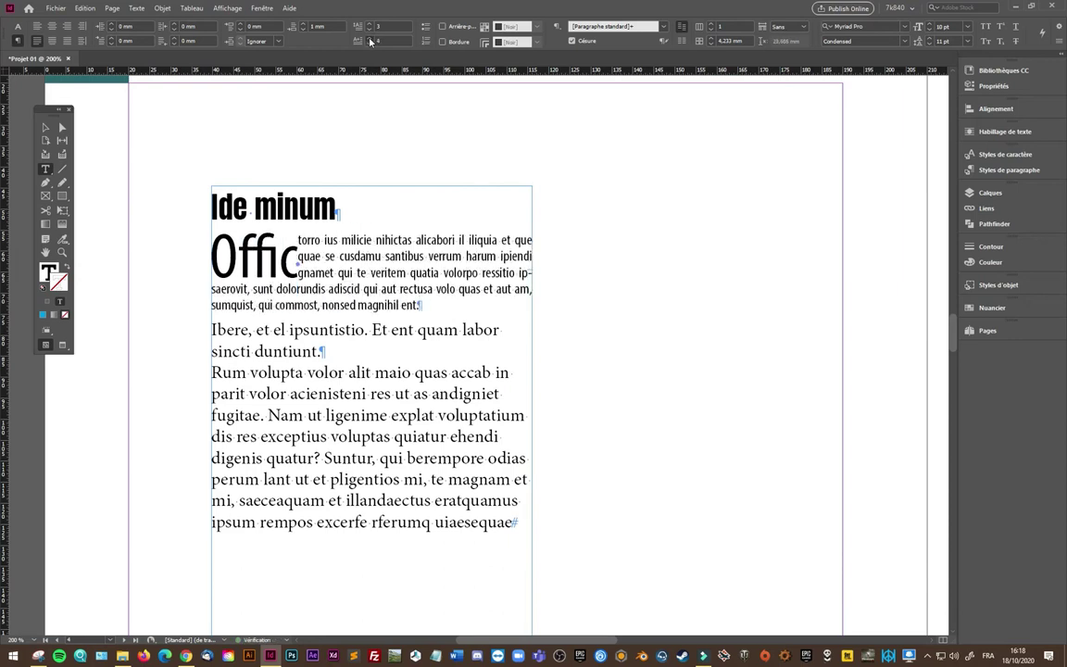
left_click(369, 46)
left_click(369, 46)
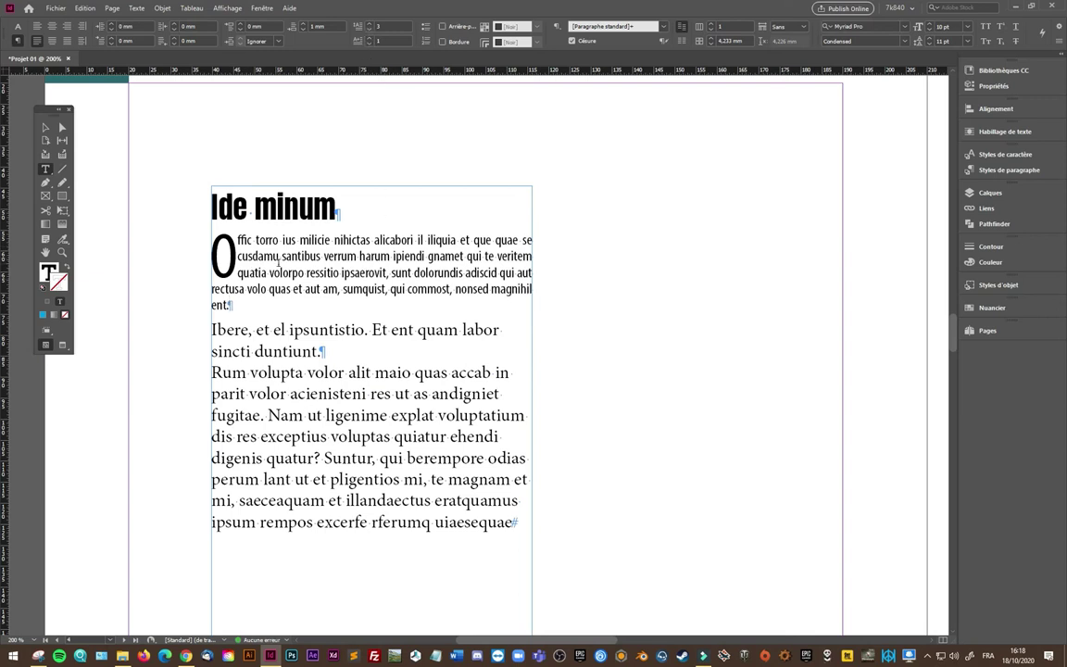
left_click(369, 33)
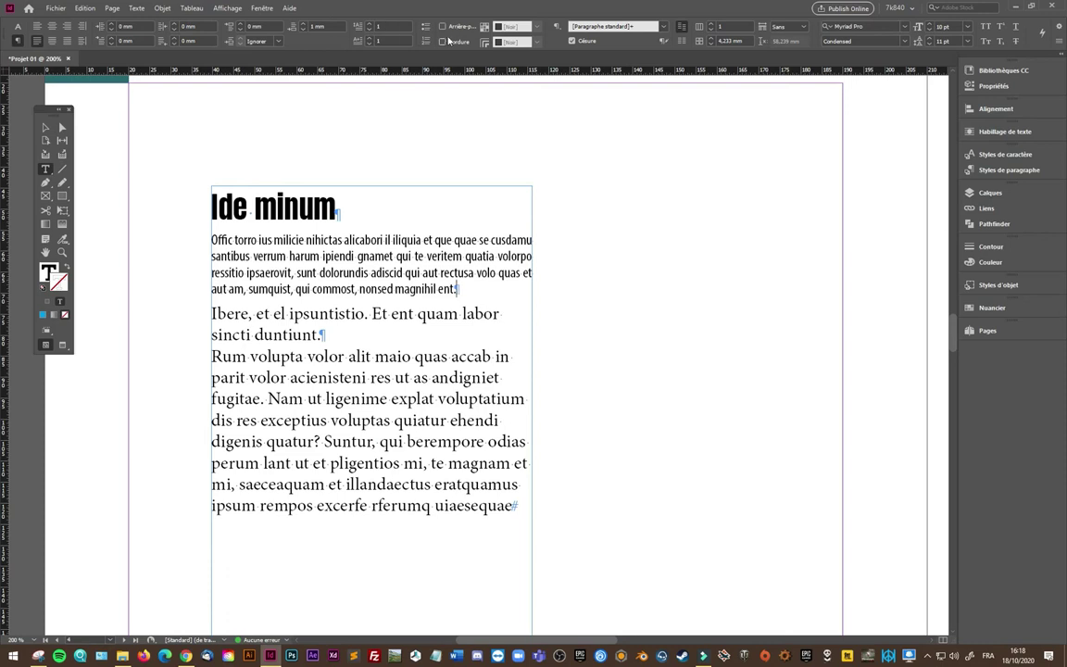
left_click(425, 30)
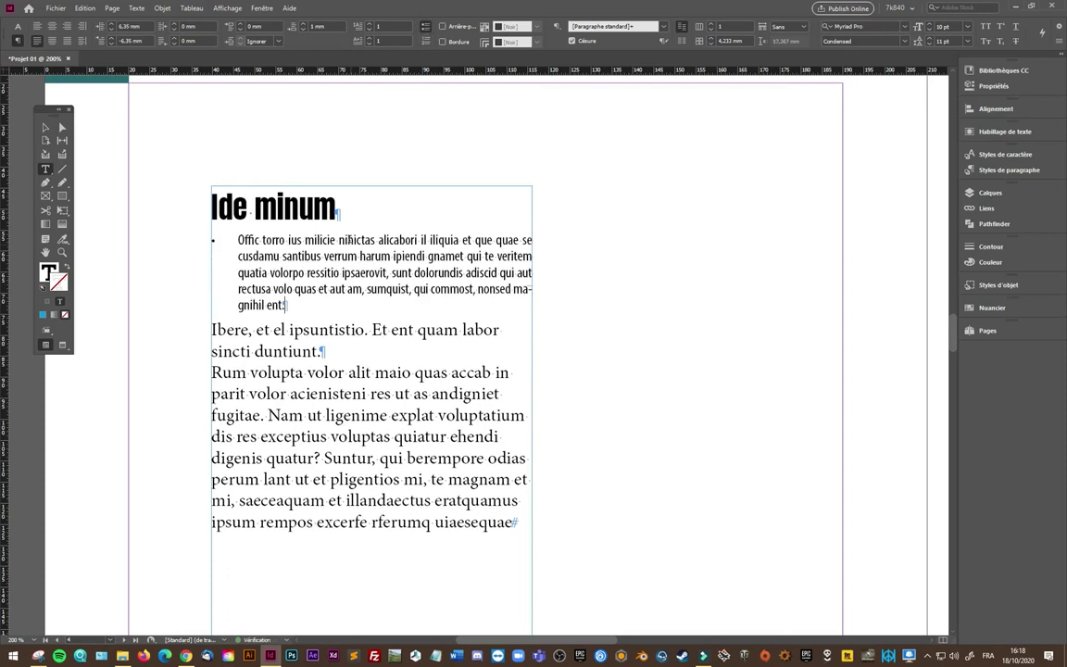
left_click(425, 42)
left_click(425, 41)
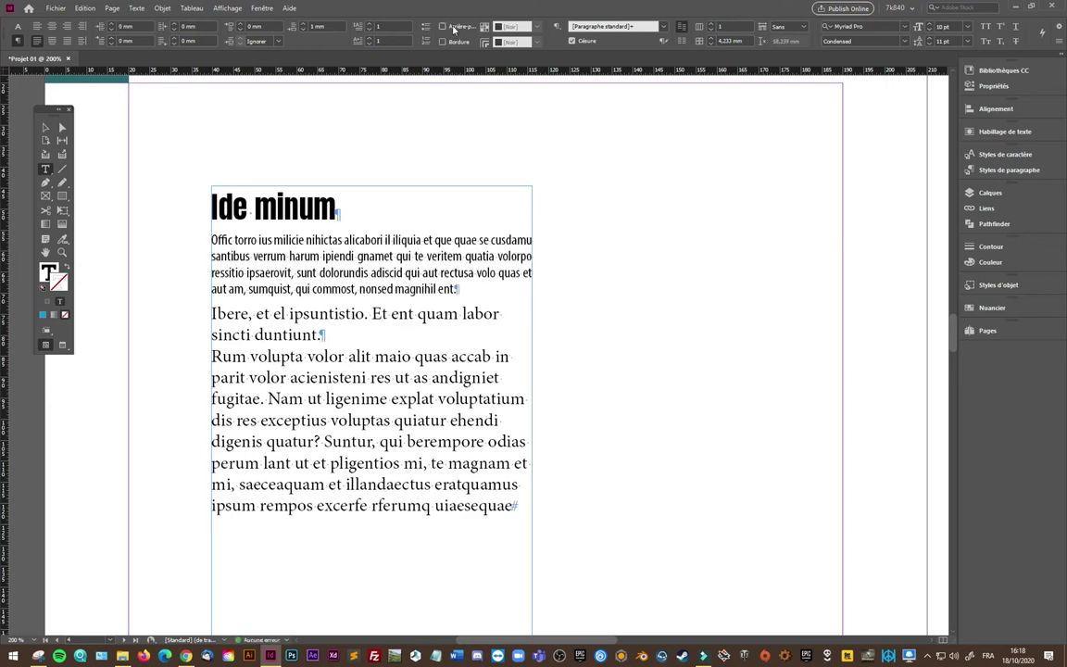
left_click(456, 43)
left_click(456, 44)
- Insert 'jorui' into volorpo to make volojoruirpo, and toggle Césure off and back on
left_click(516, 256)
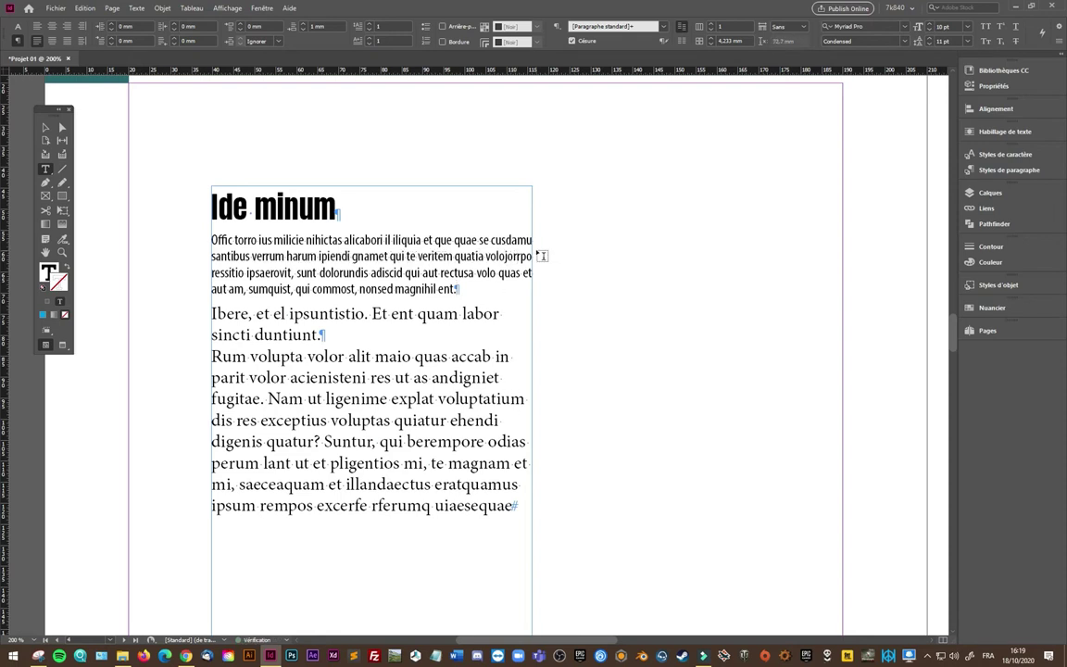
type("joruir-")
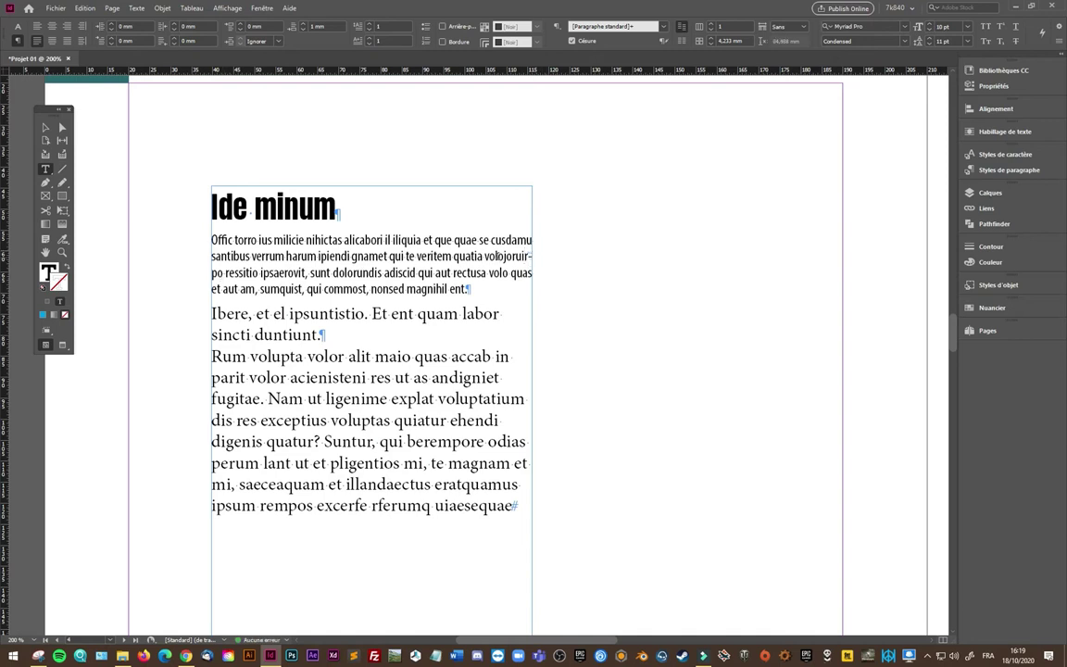
left_click_drag(484, 256, 535, 257)
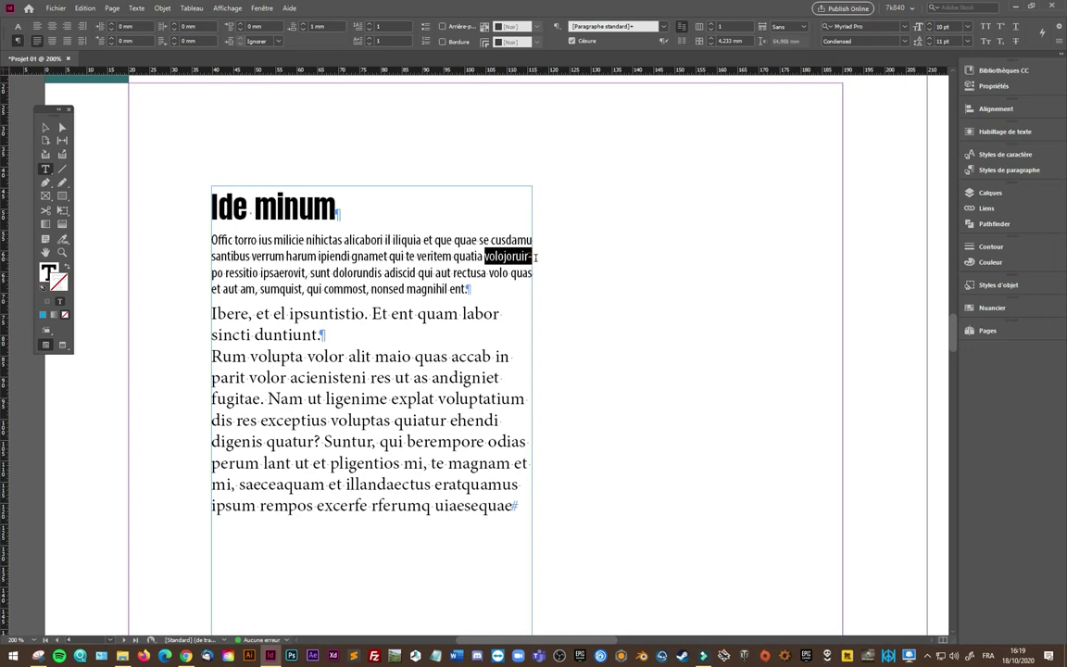
left_click(573, 42)
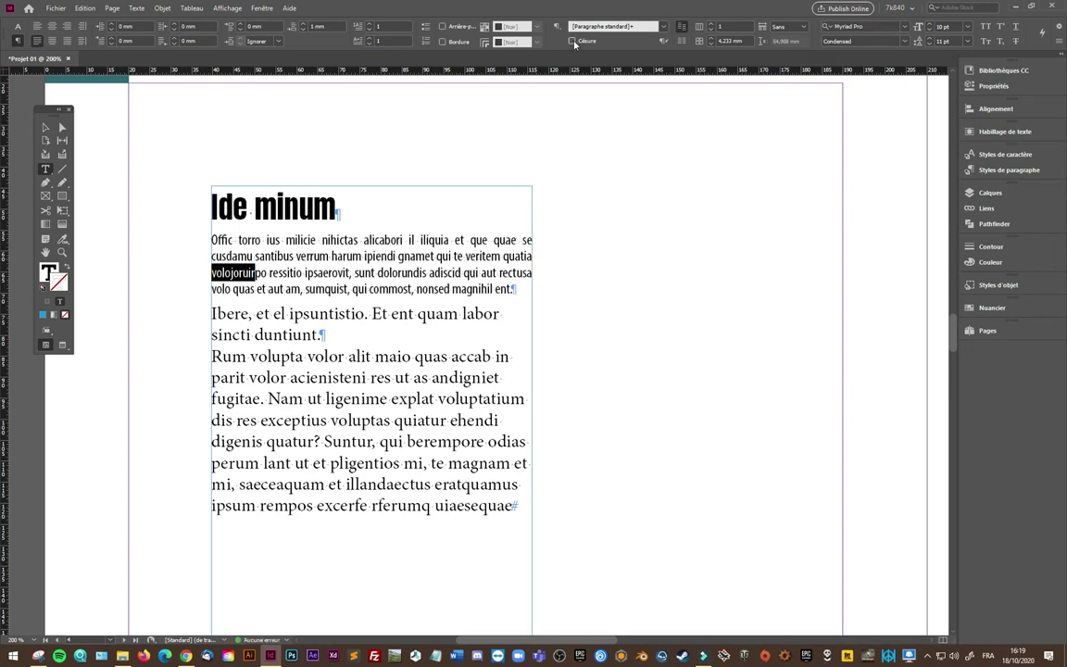
left_click(573, 42)
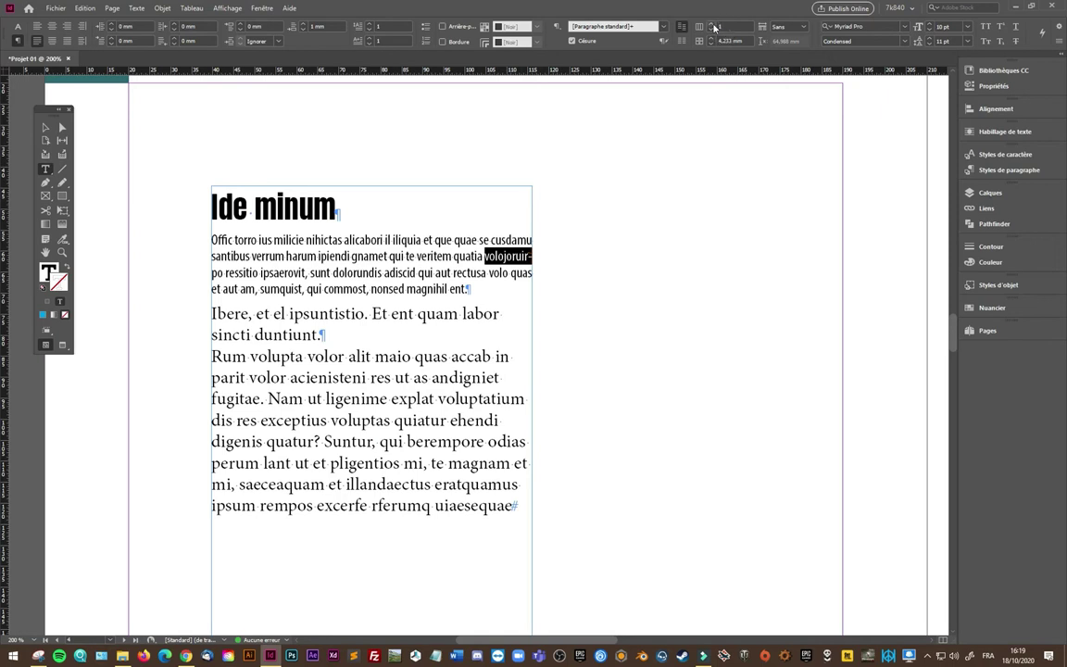
- Set the text frame to 2 columns and append 'motiroum' to the Ide minum heading
left_click(712, 24)
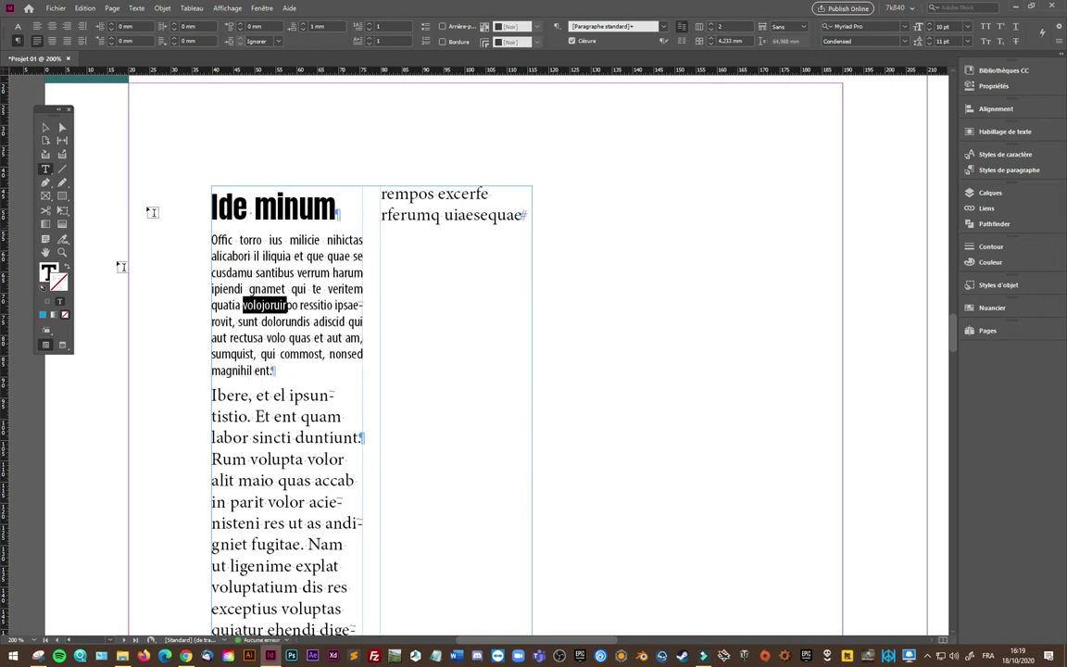
left_click(342, 209)
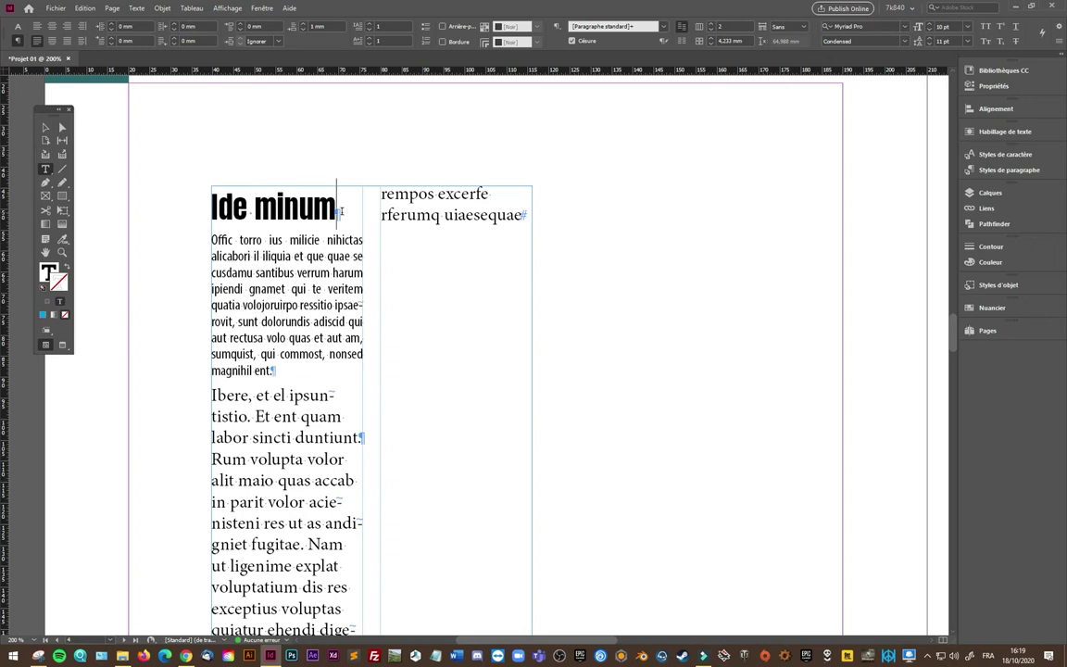
type(" m")
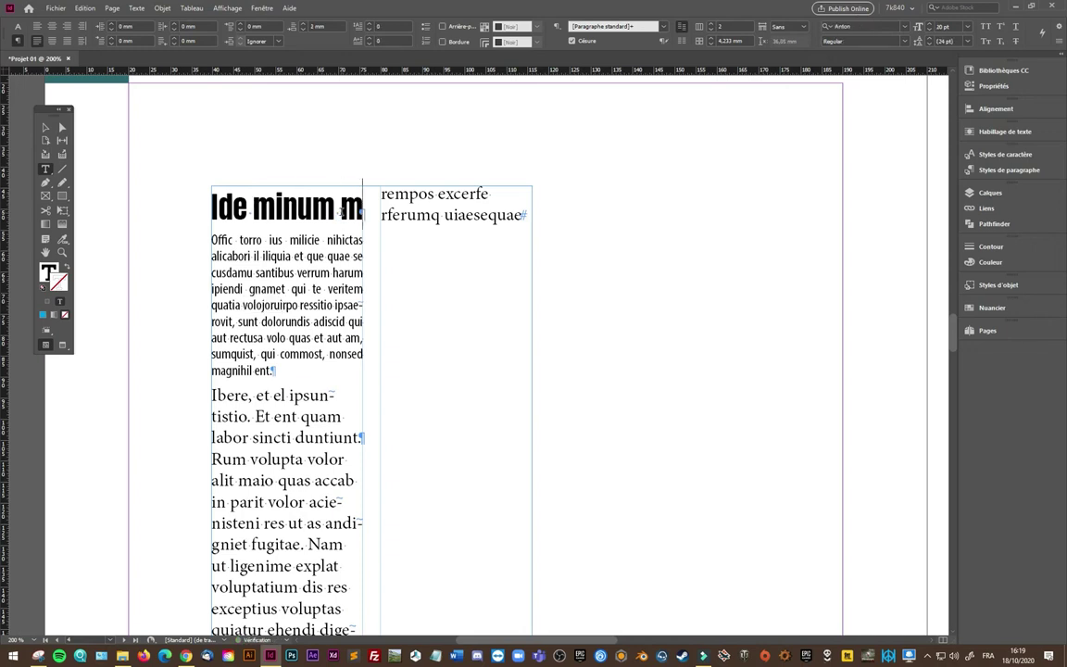
type("otiroum")
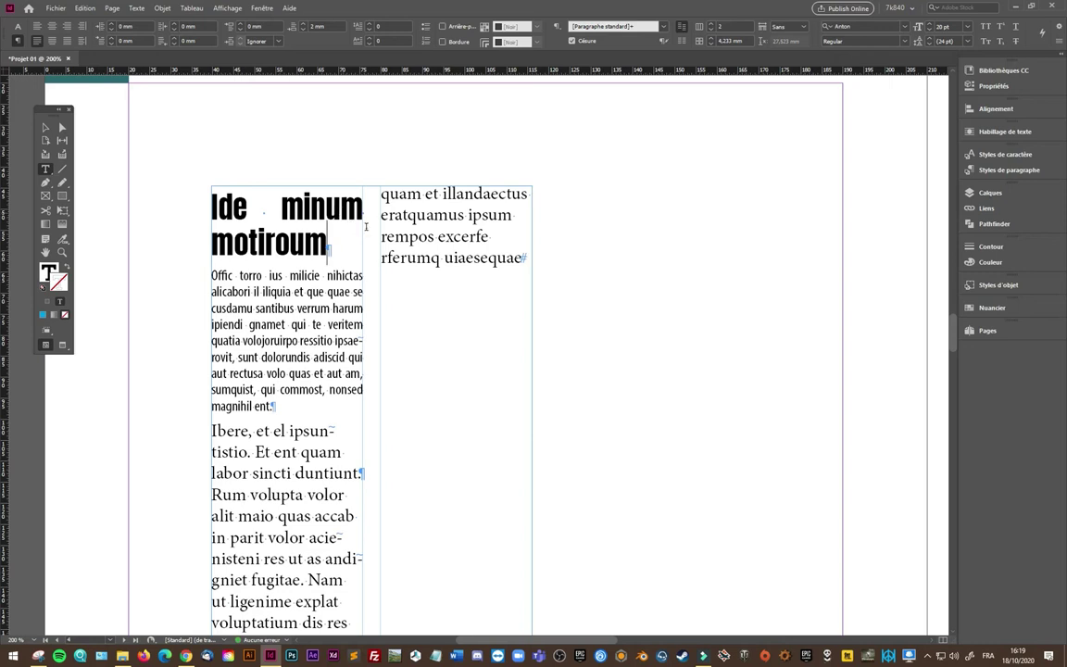
left_click(290, 297)
triple_click(257, 215)
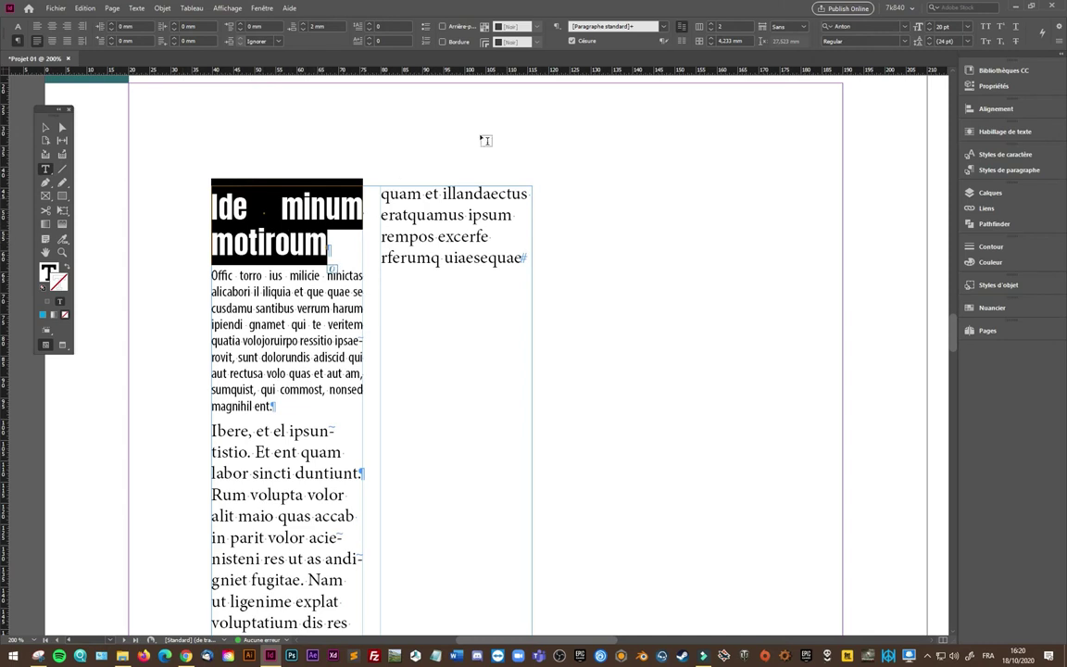
- Set the heading's column span to Tout étendre so it crosses both columns
left_click(803, 29)
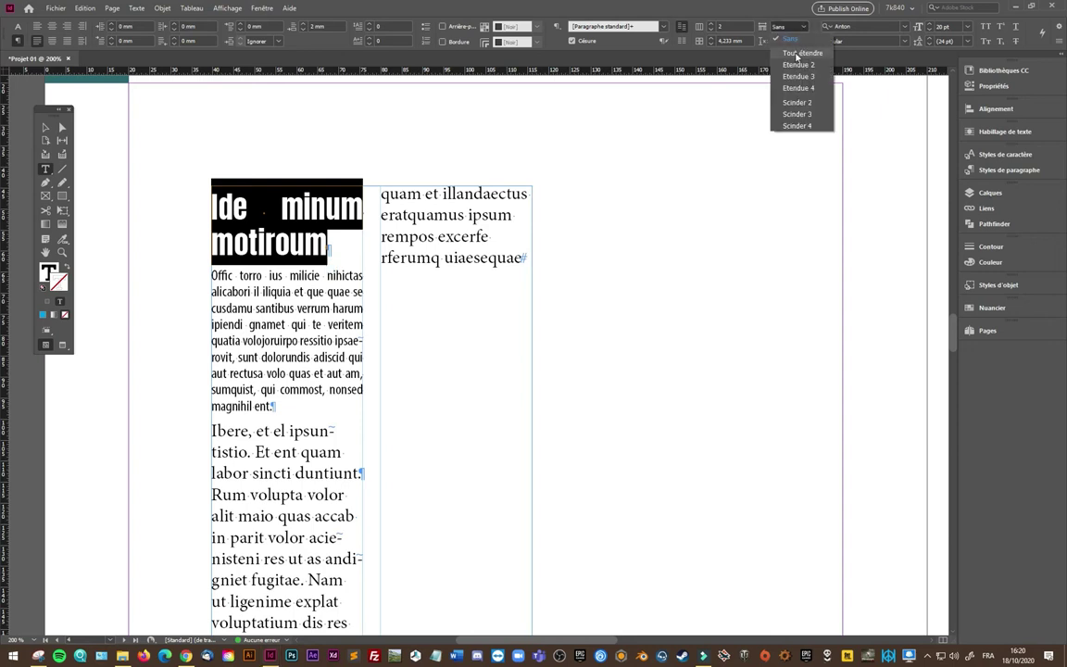
left_click(798, 54)
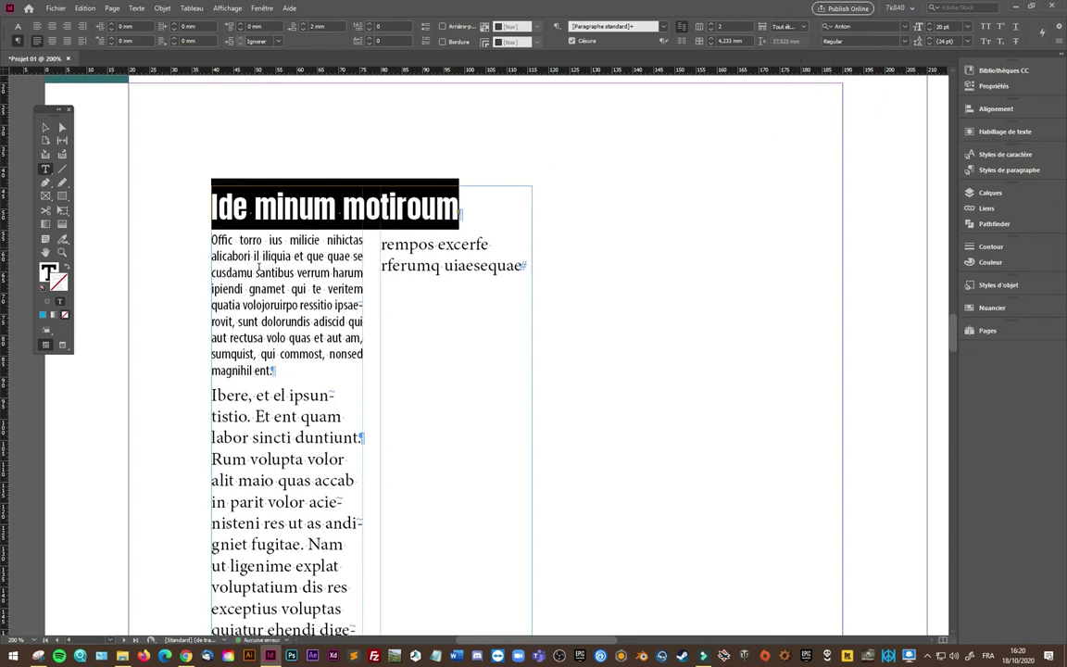
left_click(301, 372)
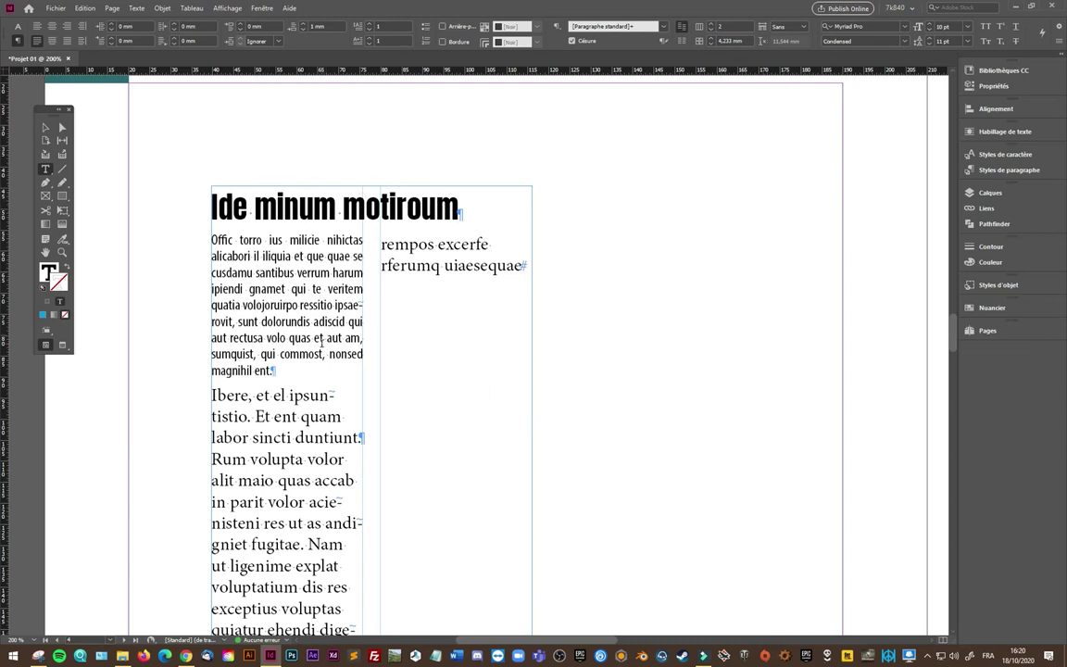
- Select portions of the first and second body paragraphs, then clear the selection
mouse_move(211, 239)
left_mouse_down()
mouse_move(324, 355)
mouse_move(241, 376)
left_mouse_up()
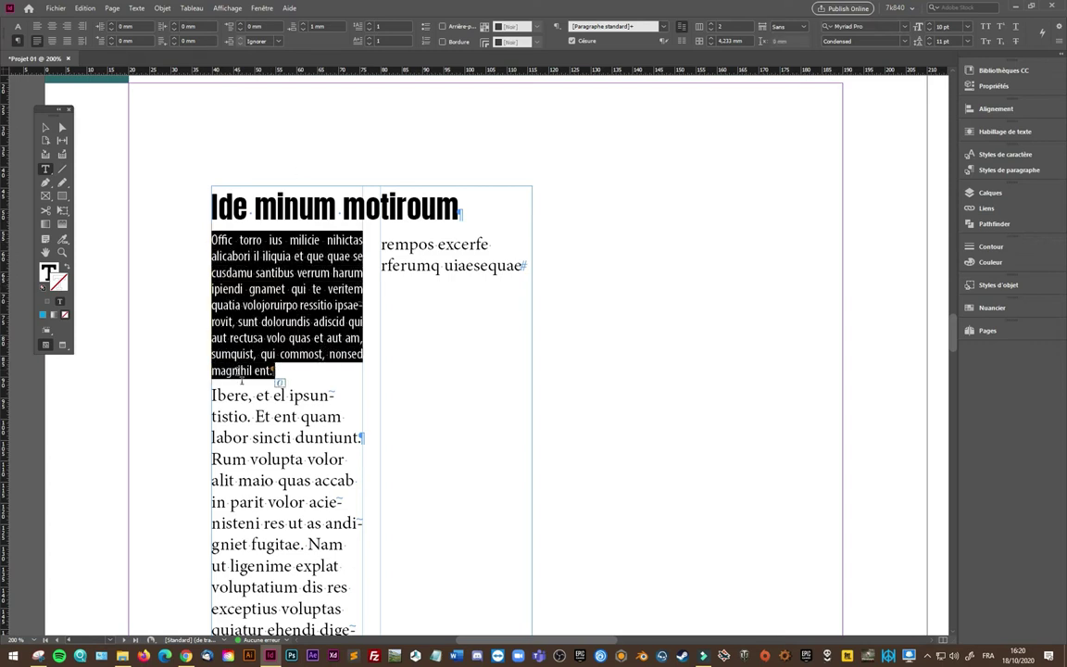
left_click_drag(225, 395, 320, 523)
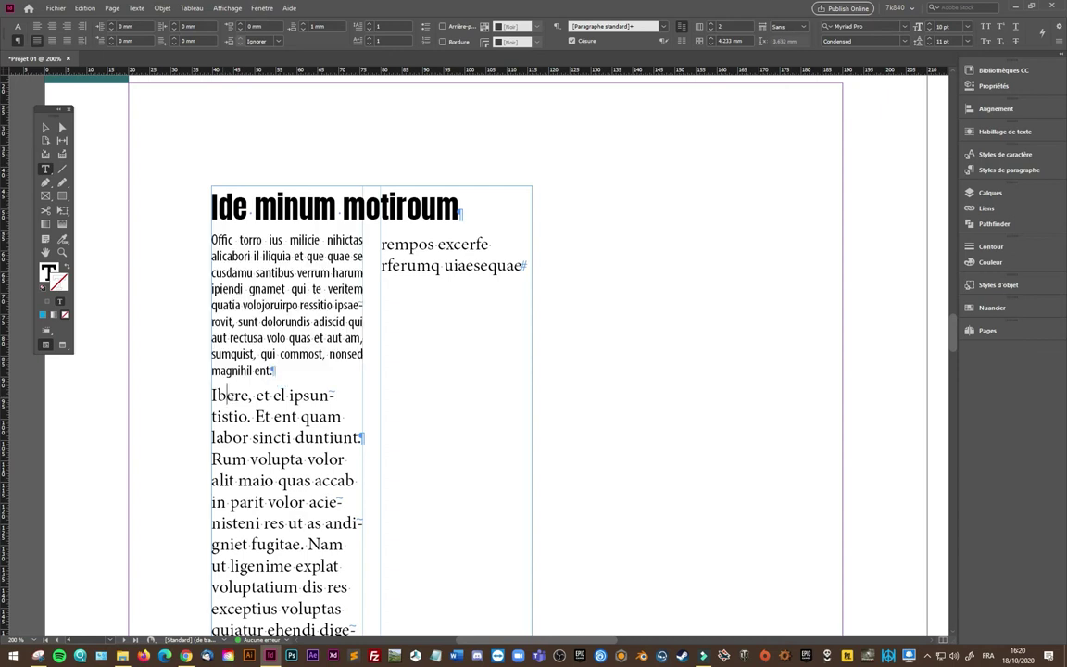
left_click(280, 284)
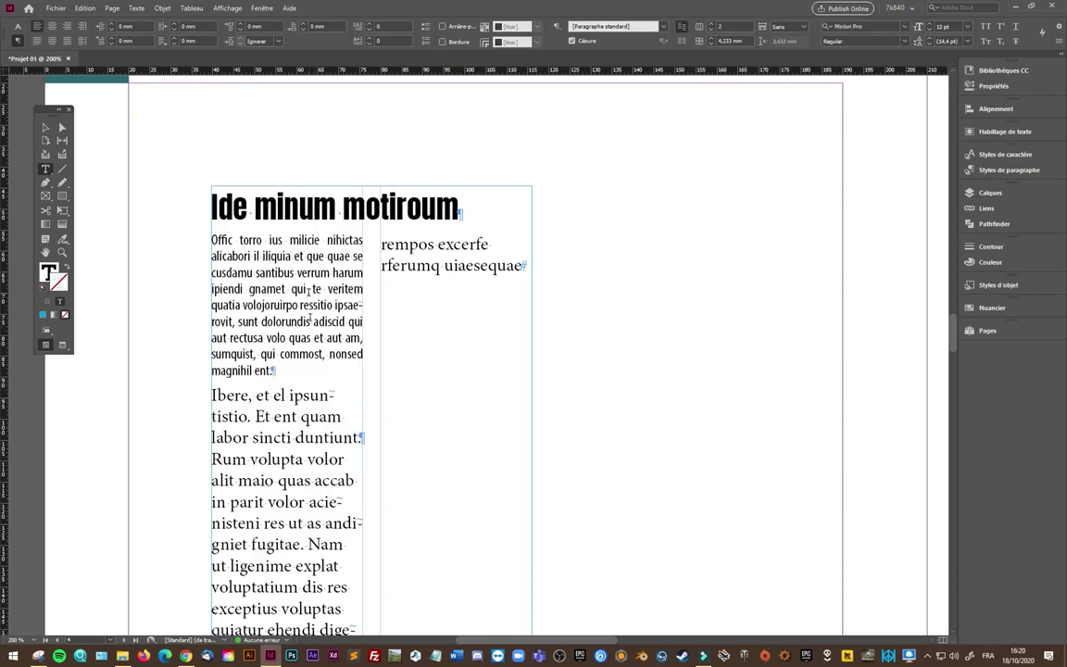
left_click_drag(273, 396, 322, 524)
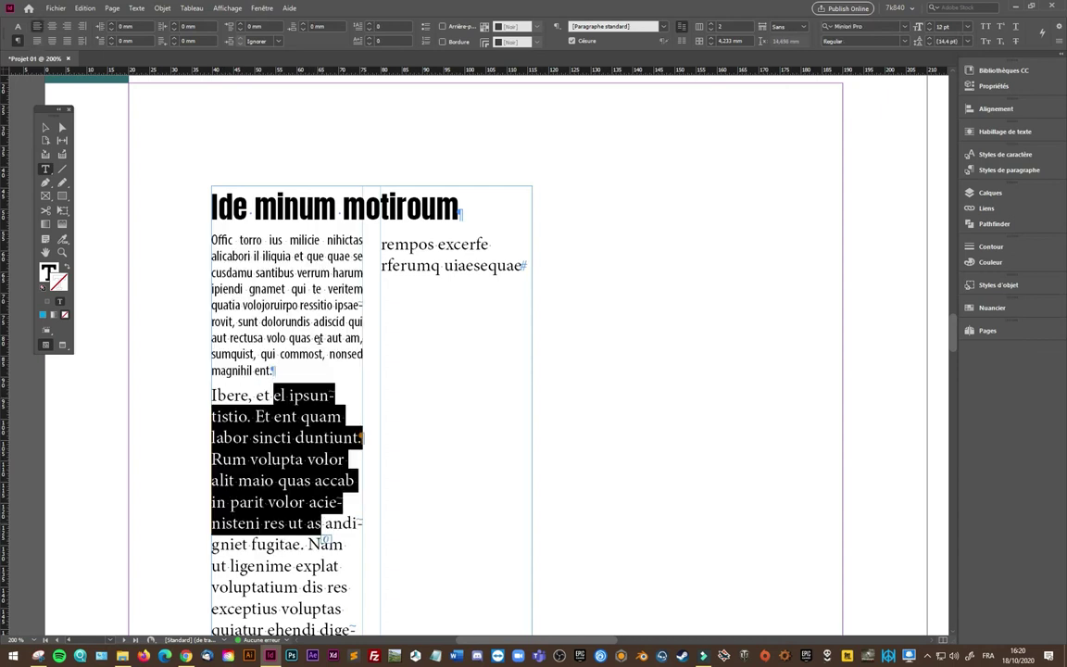
left_click(276, 296)
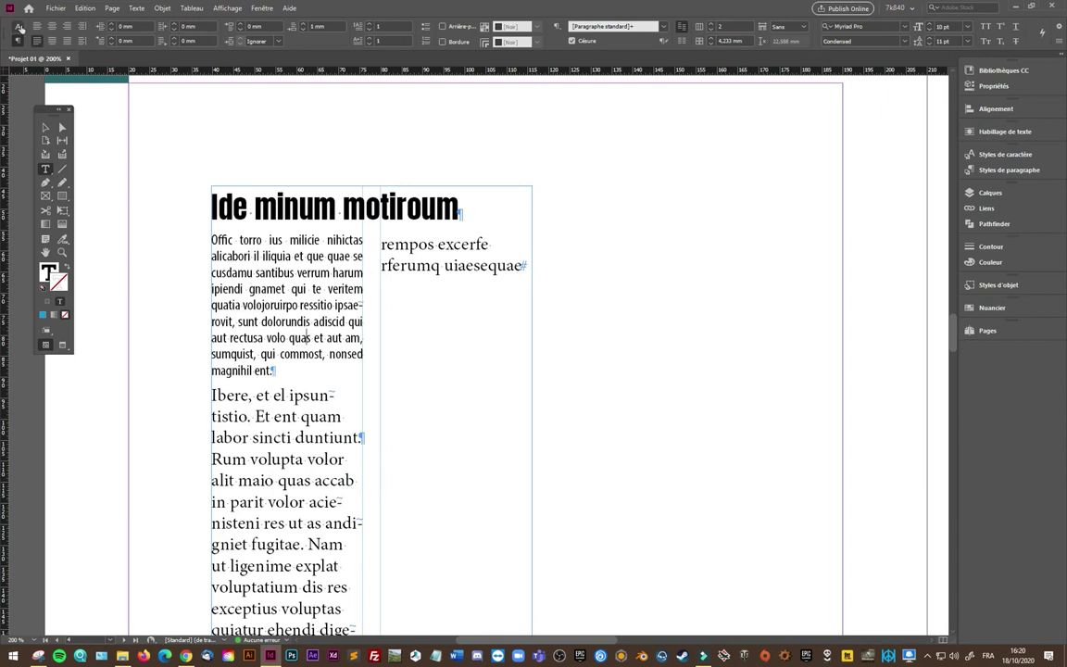
left_click(17, 26)
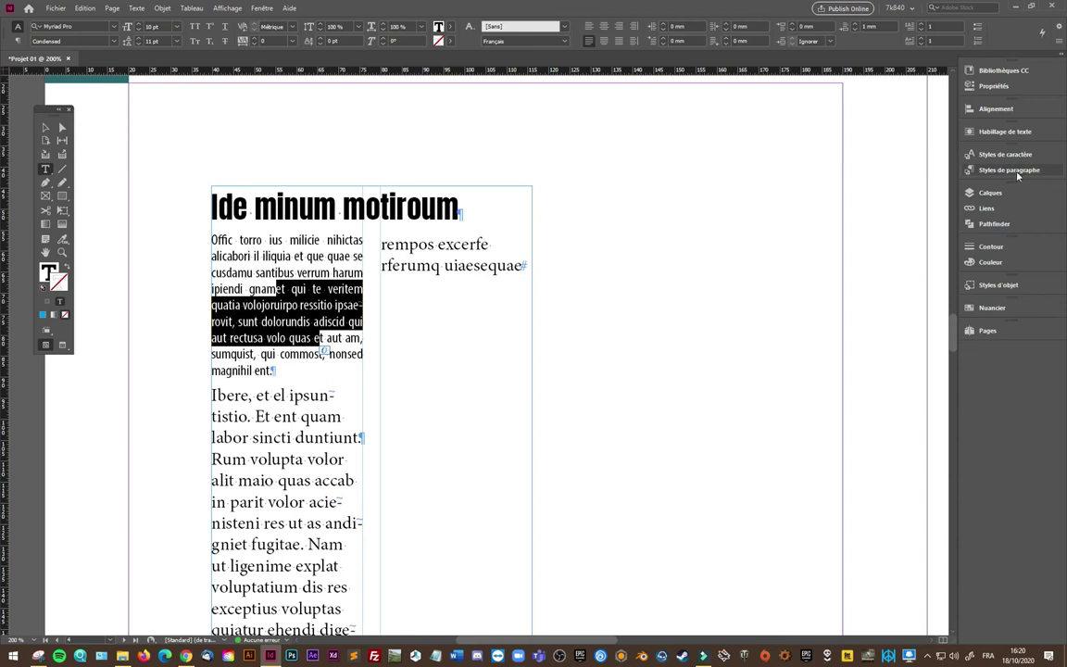
- Float the Styles de paragraphe panel and create a new paragraph style from the heading
left_click(1018, 170)
left_click_drag(866, 149, 660, 141)
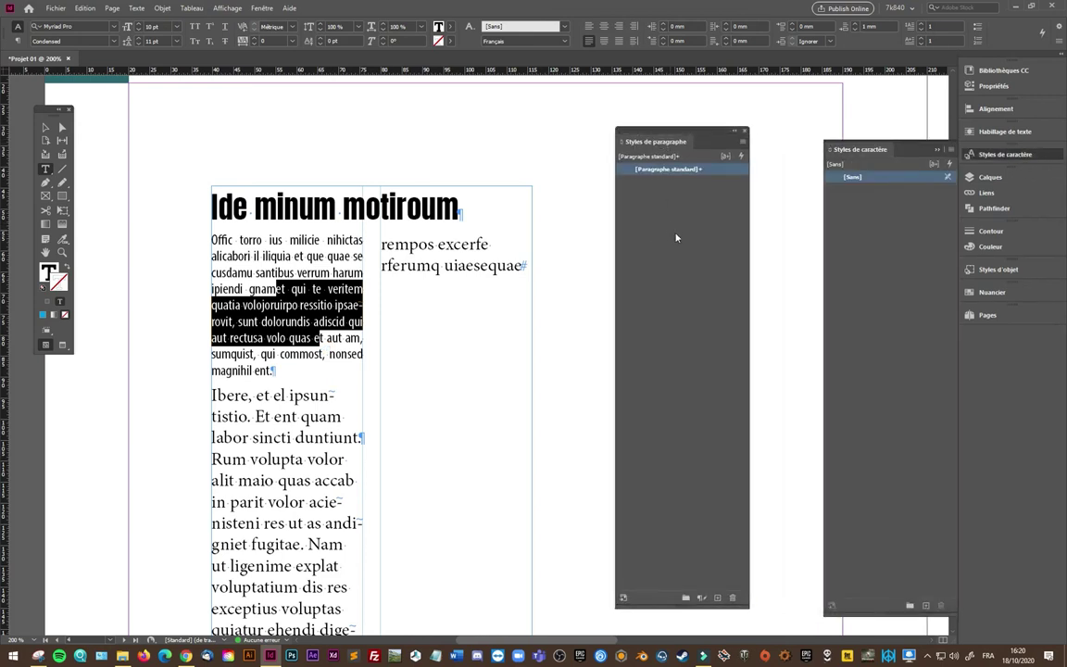
left_click(302, 211)
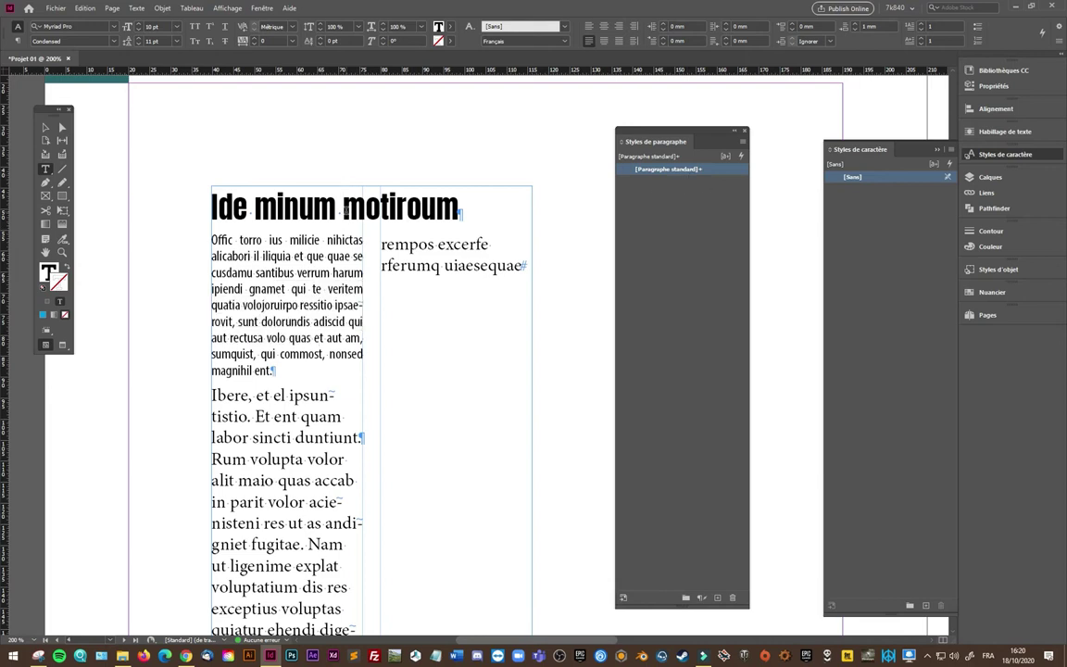
triple_click(278, 206)
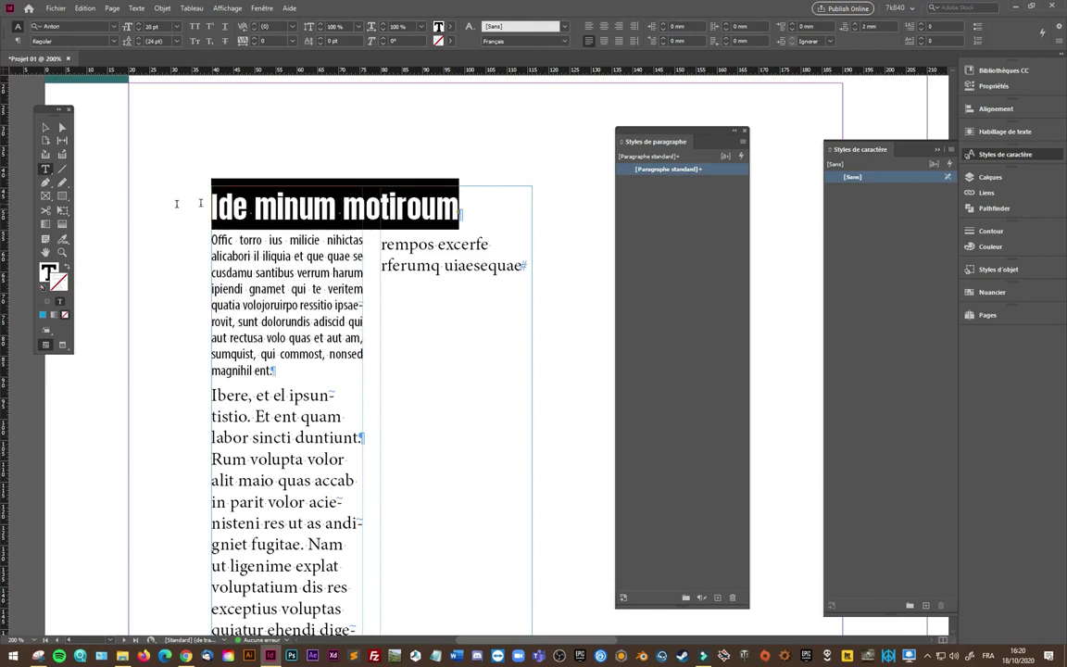
left_click(313, 206)
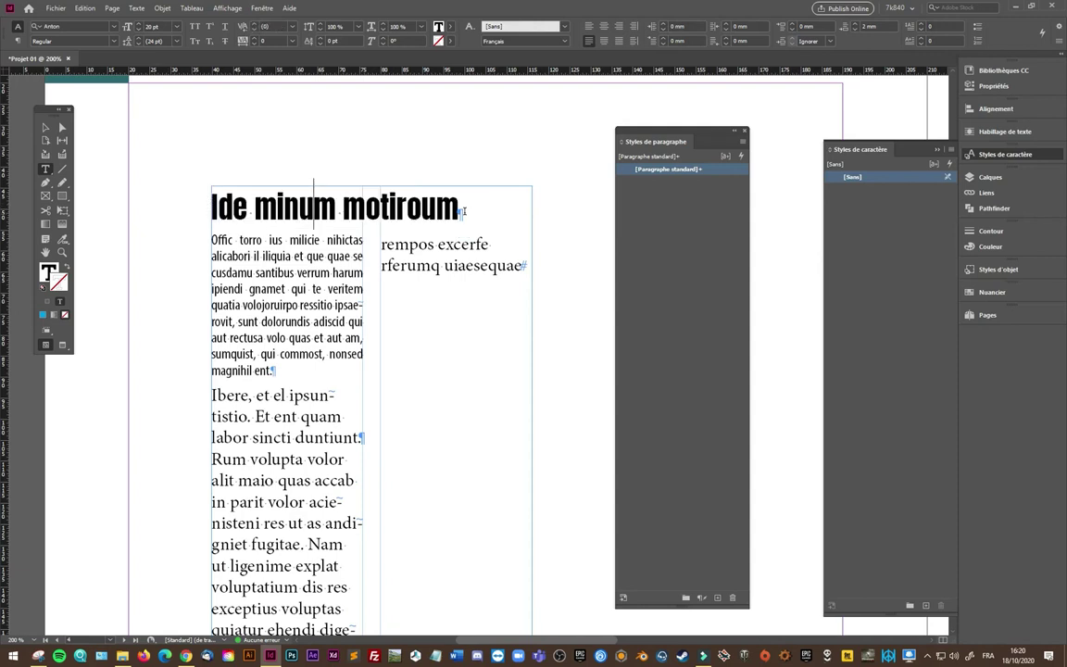
left_click(407, 205)
left_click(719, 598)
- Create a second style from the body text and apply Style de paragraphe 2 to the heading
left_click(298, 273)
left_click(717, 597)
left_click(366, 204)
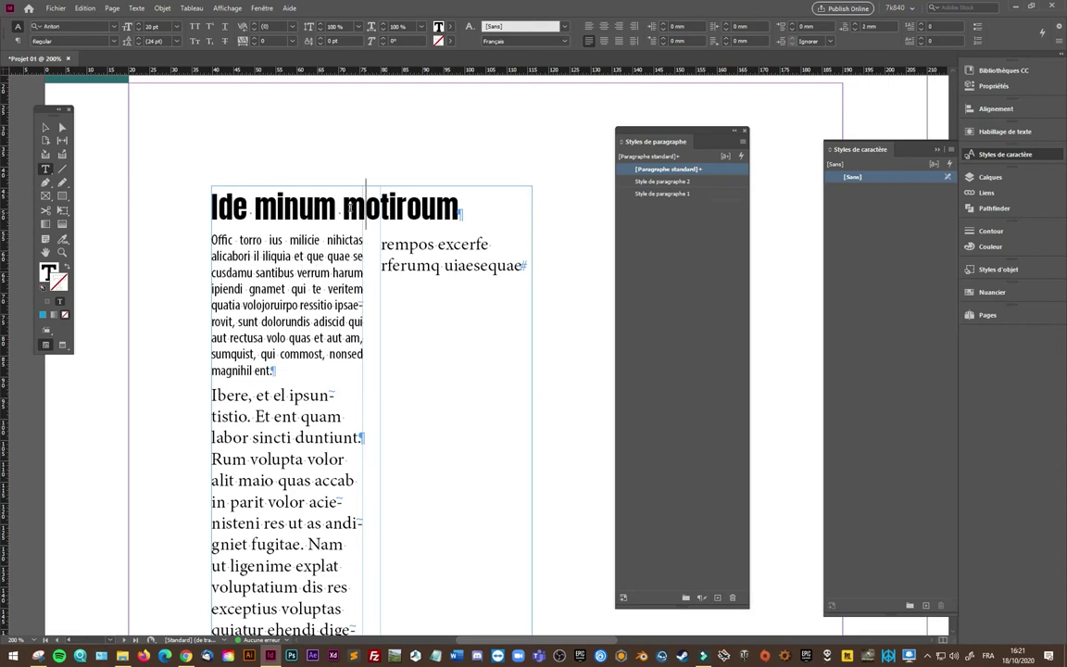
left_click(695, 183)
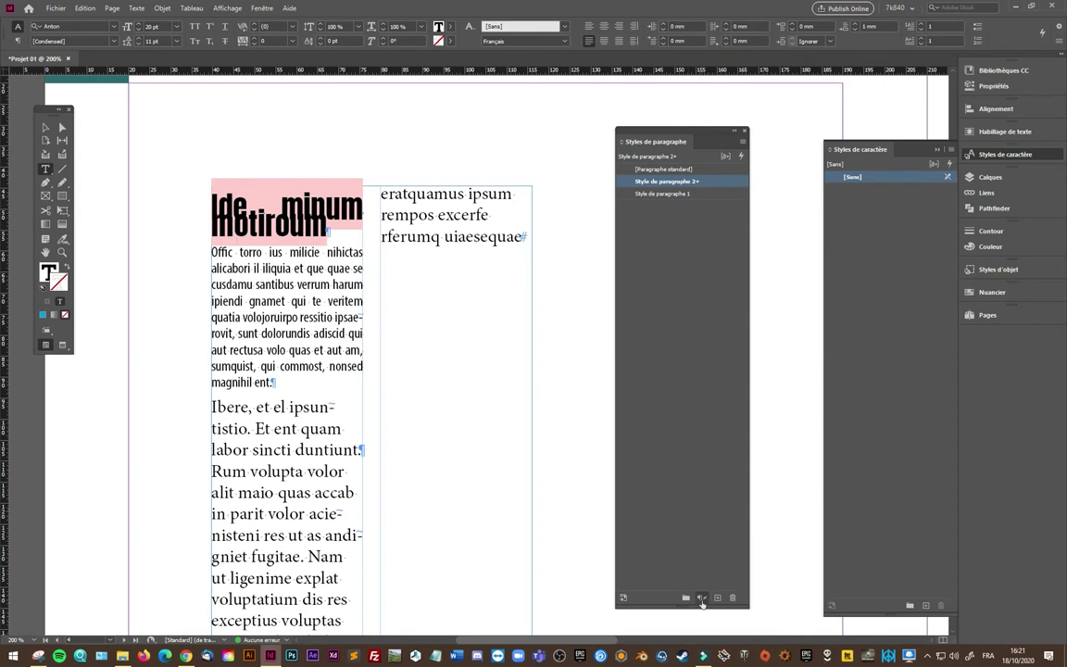
- Clear overrides on the Ide minum motiroum heading and apply Style de paragraphe 1 to it
left_click(703, 599)
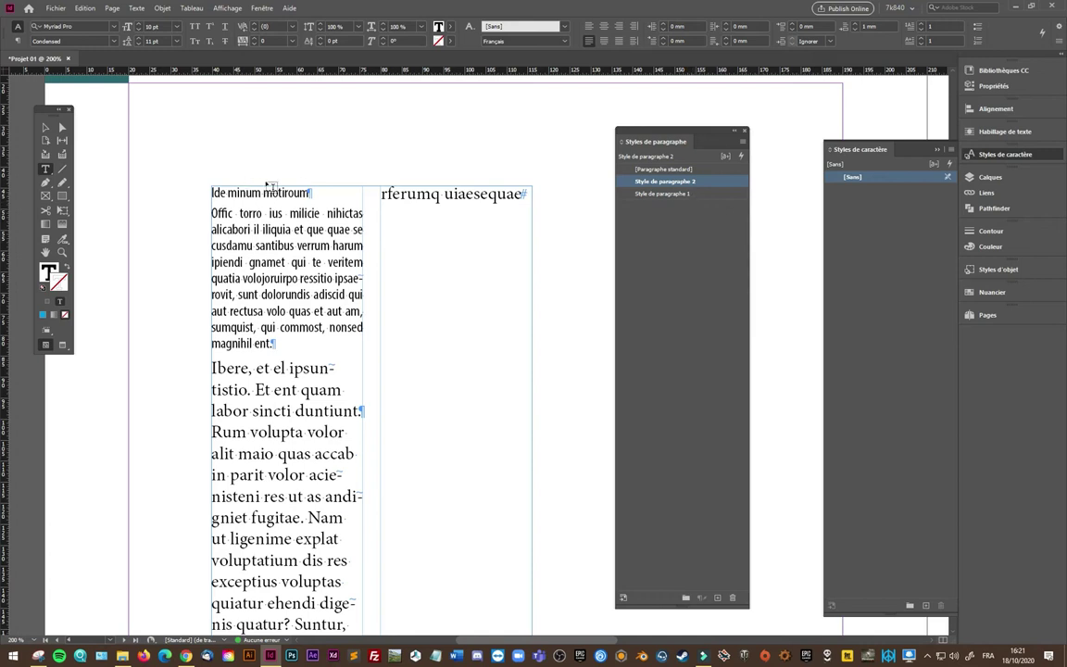
left_click(695, 196)
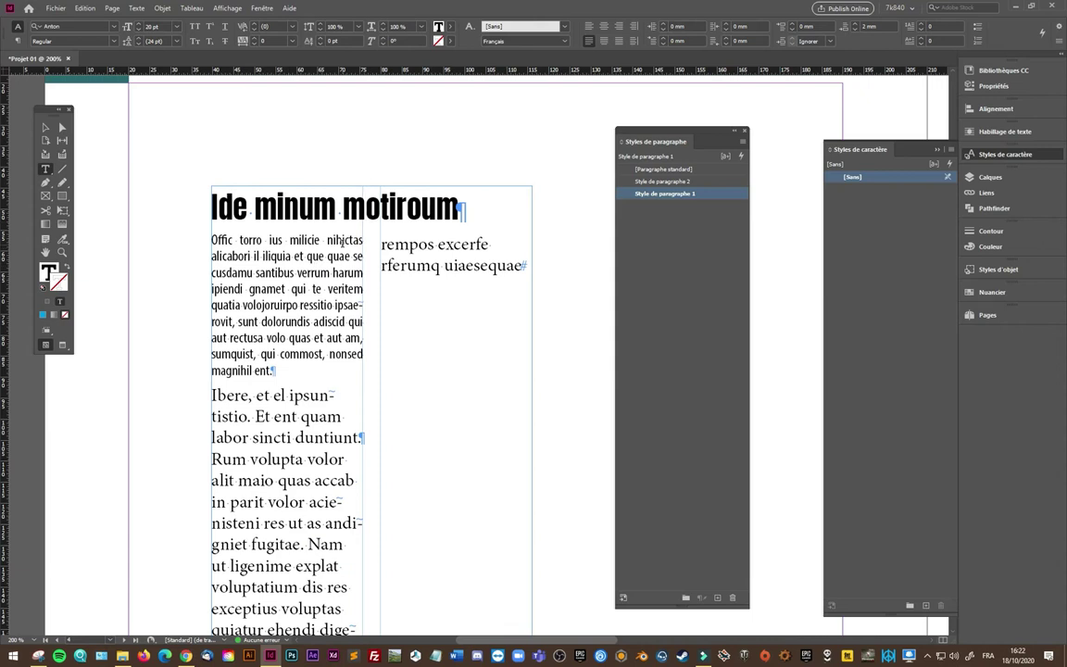
left_click(325, 257)
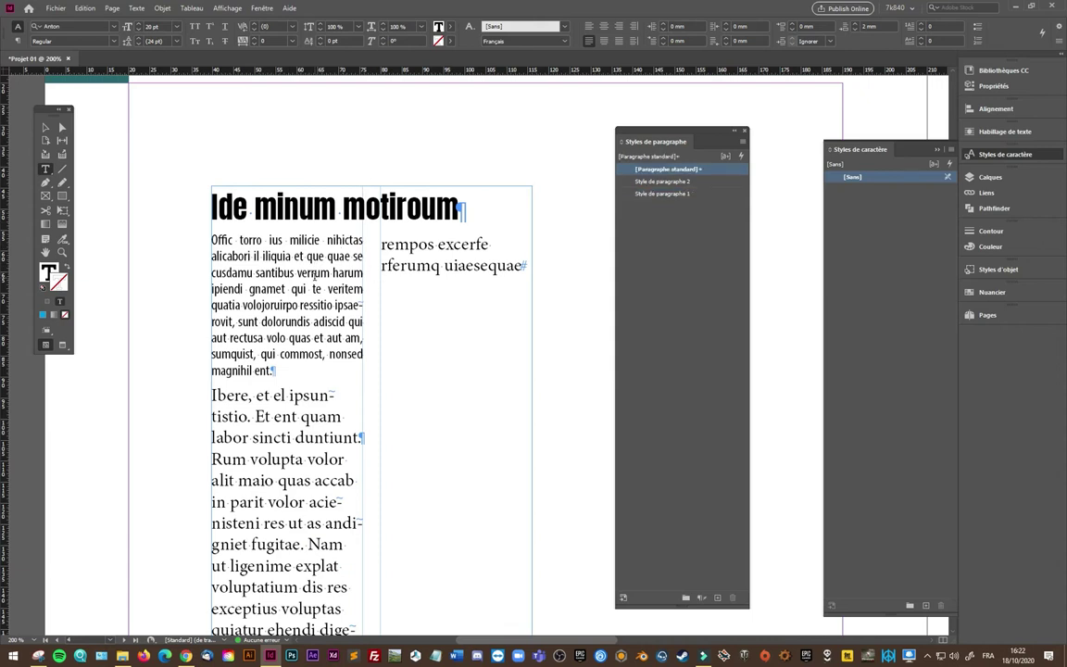
- Rename Style de paragraphe 1 to Titre and show its Formats de caractères de base
left_click(357, 211)
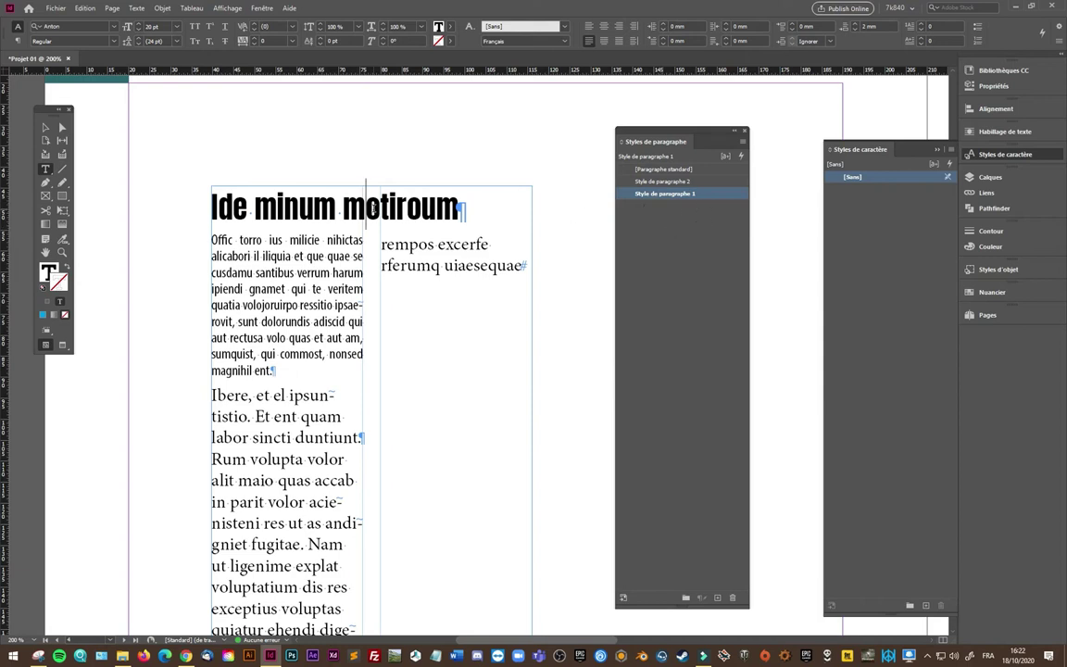
double_click(704, 196)
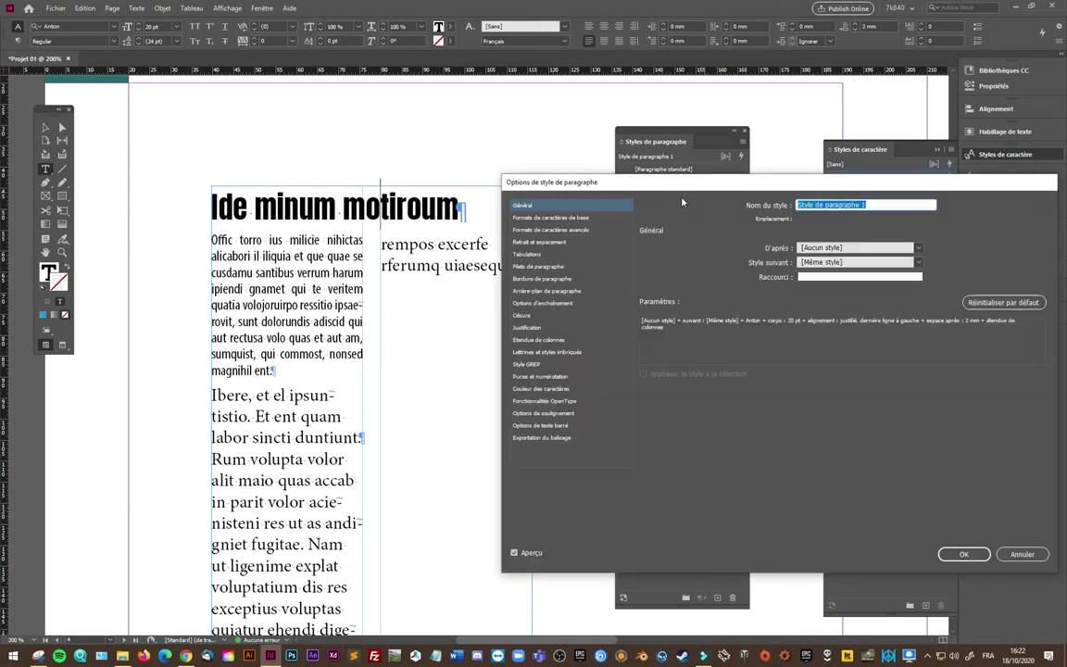
mouse_move(627, 188)
left_mouse_down()
mouse_move(676, 152)
mouse_move(663, 137)
mouse_move(673, 140)
left_mouse_up()
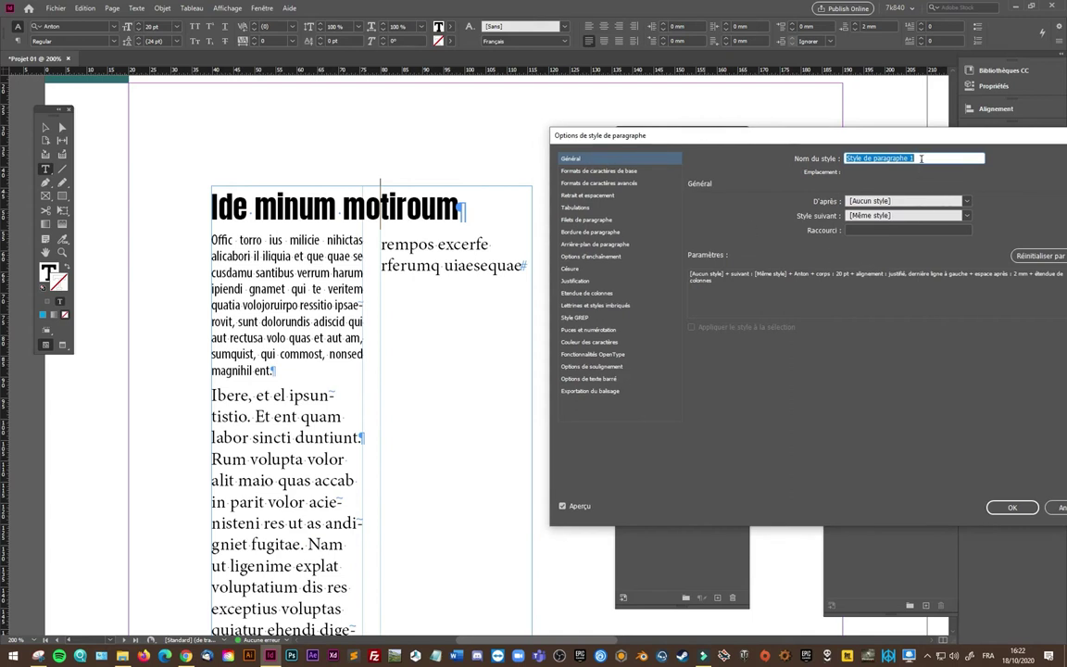
type("Titre")
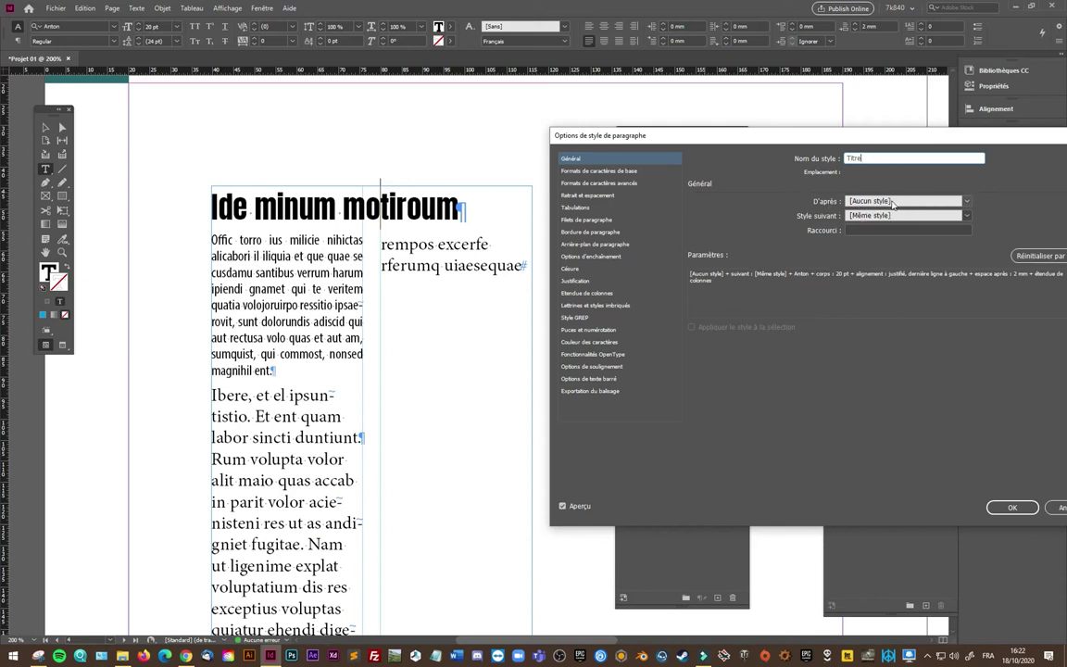
left_click(963, 201)
left_click(935, 211)
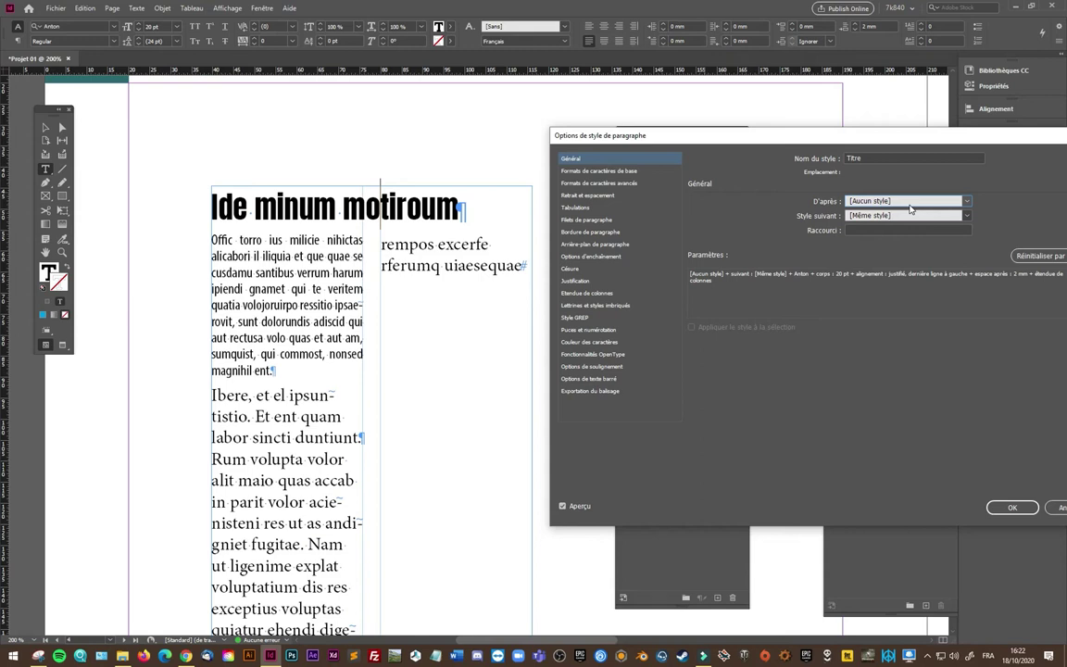
left_click(634, 173)
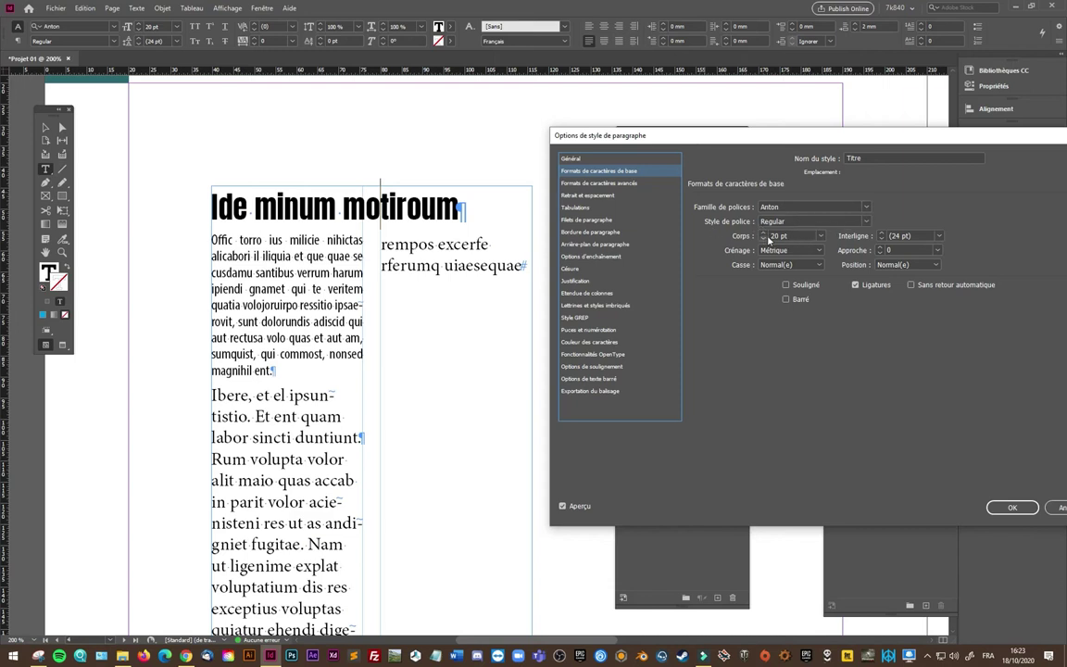
- Preview Titre at 18 pt, then keep it at 20 pt Anton Regular
left_click(869, 222)
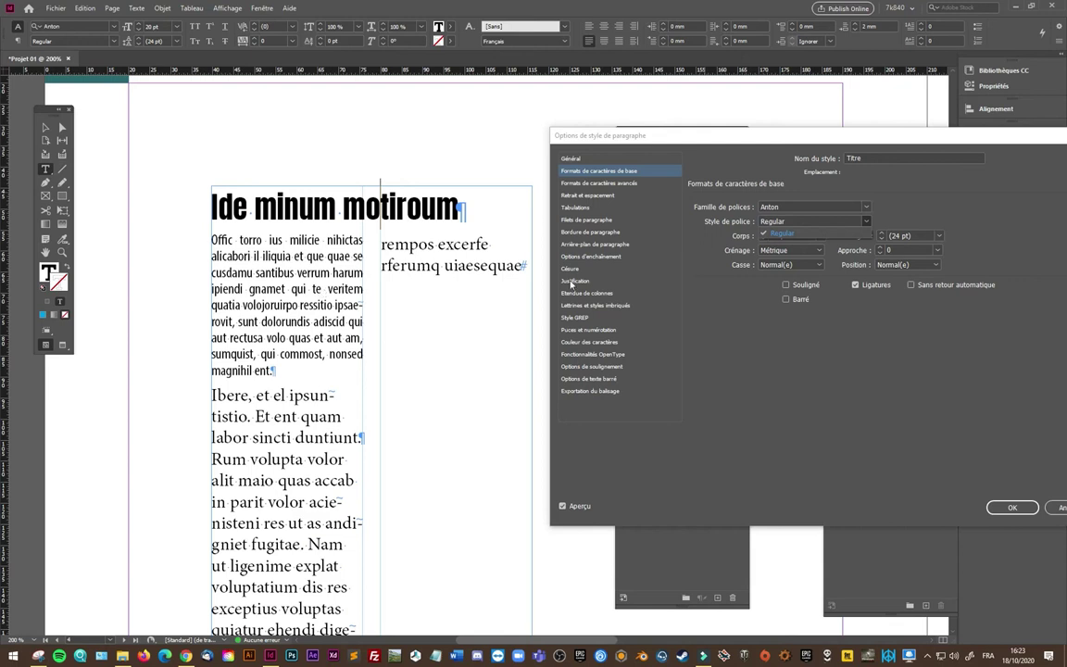
left_click(787, 234)
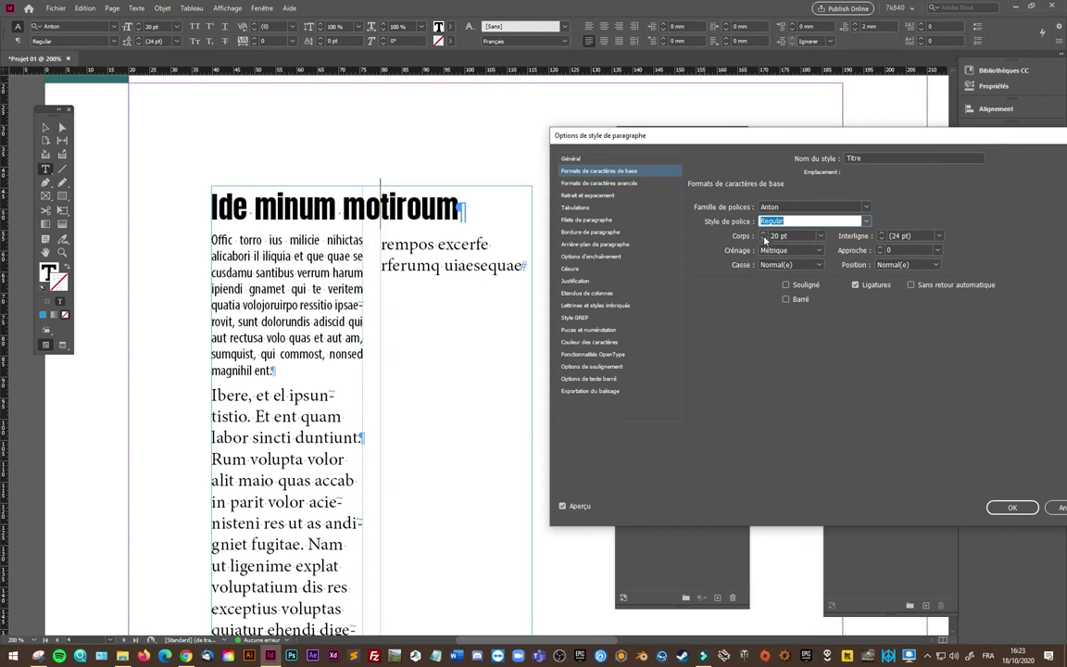
left_click(764, 239)
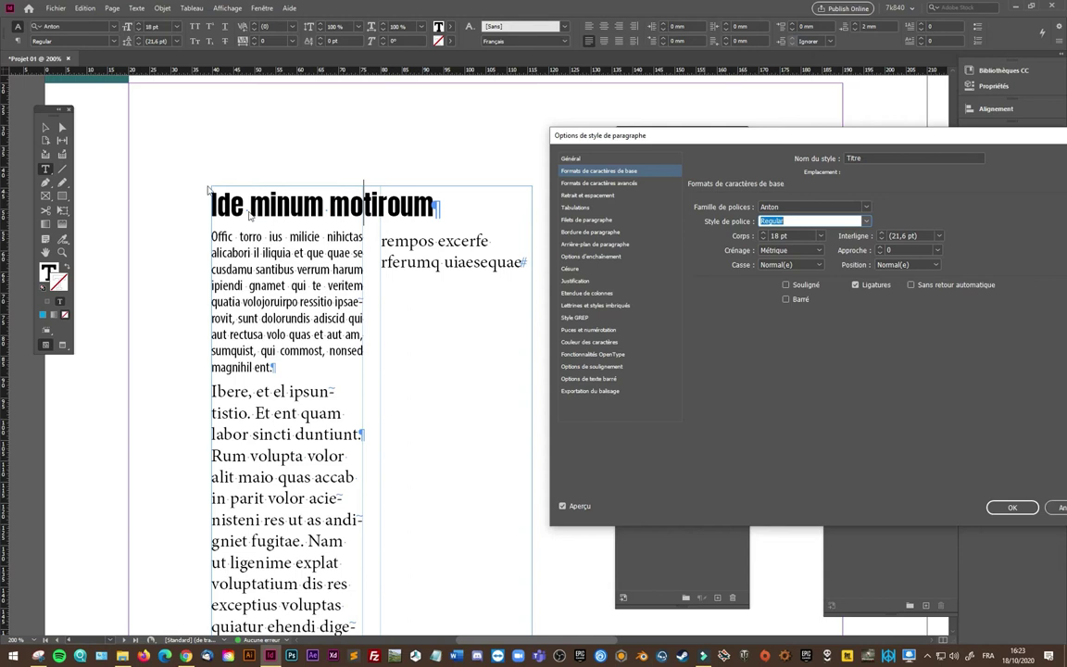
left_click(562, 507)
left_click(562, 506)
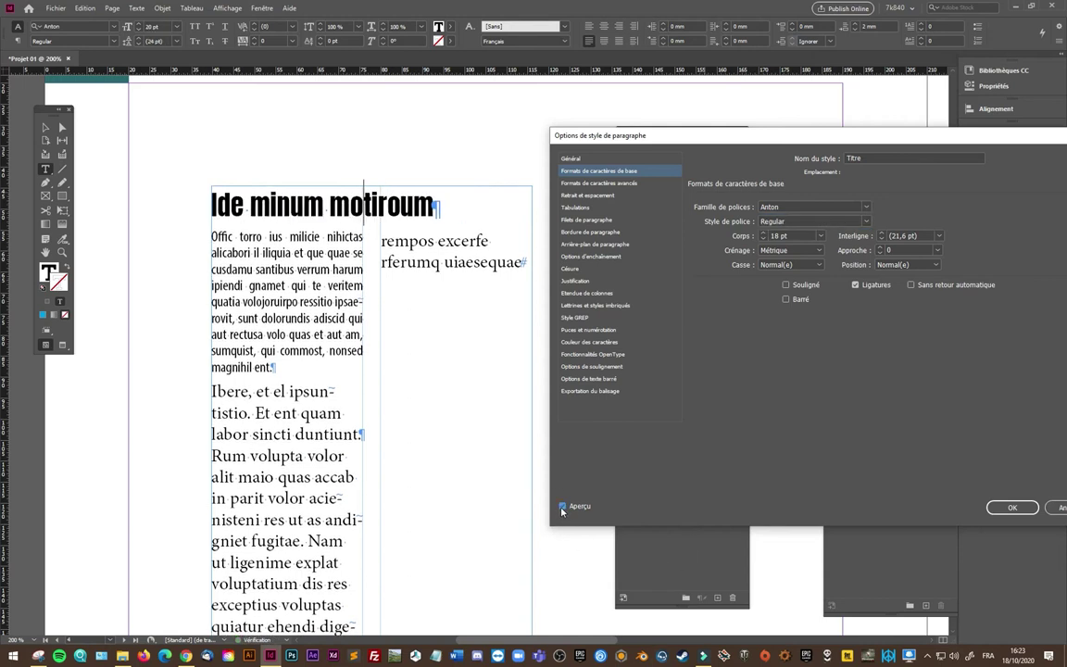
left_click(562, 506)
left_click(764, 233)
left_click(764, 233)
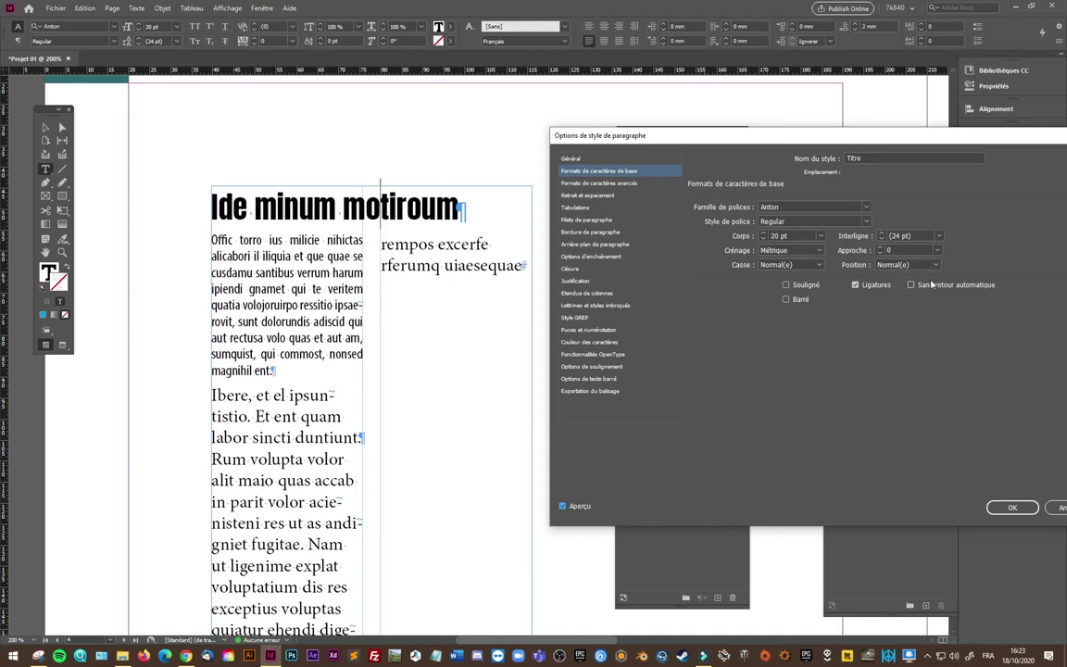
- Review Titre's advanced character formats and its indent, spacing and alignment settings
left_click(602, 183)
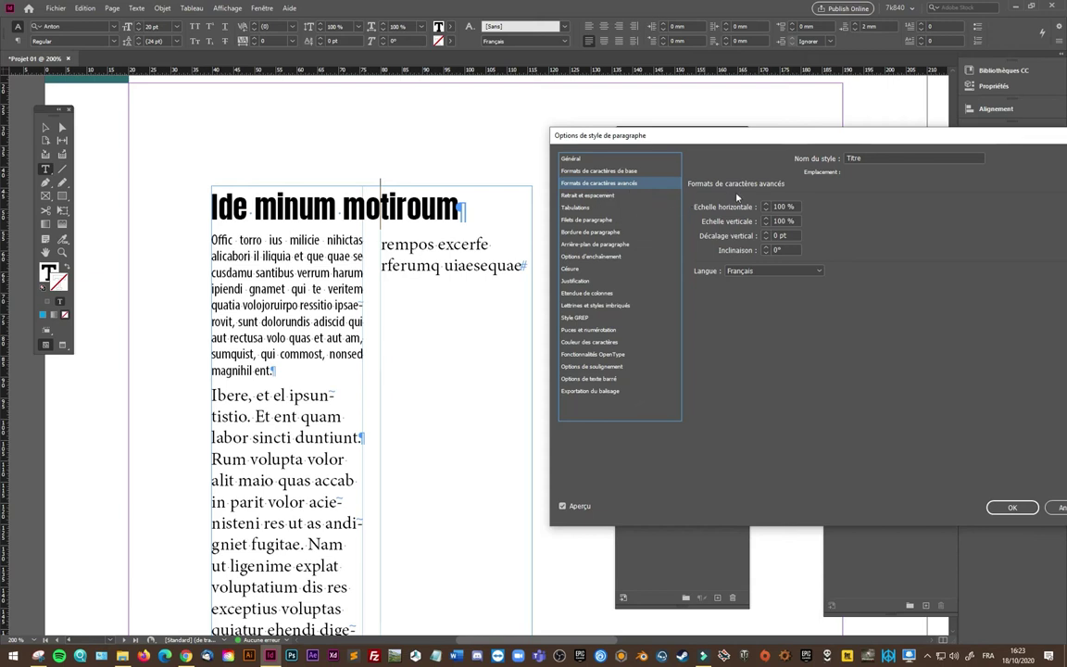
left_click(588, 196)
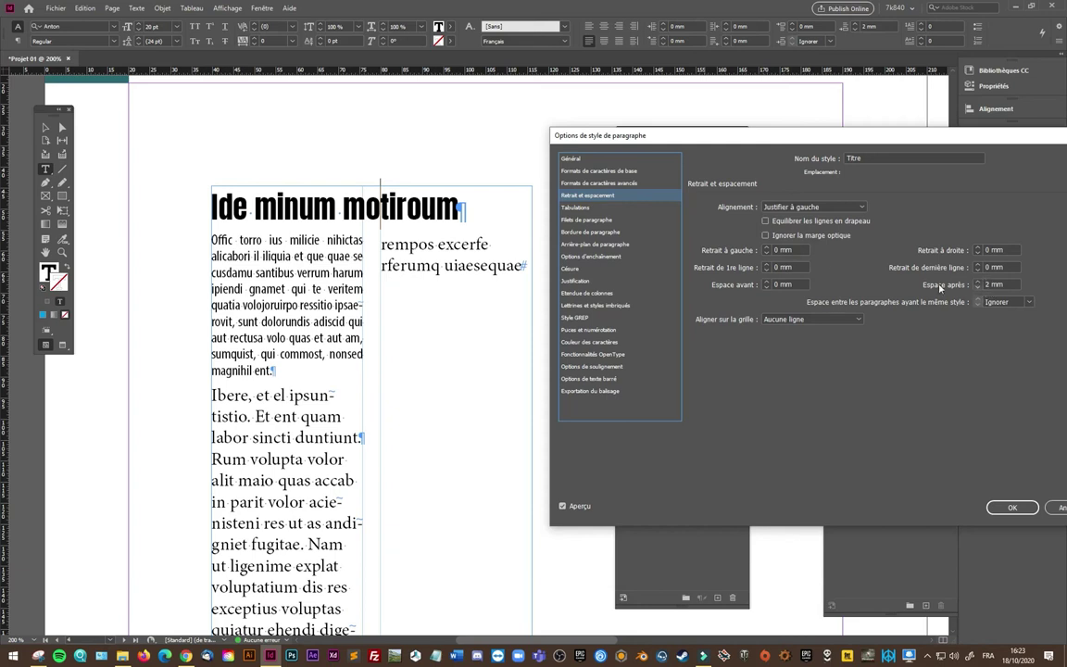
left_click(802, 209)
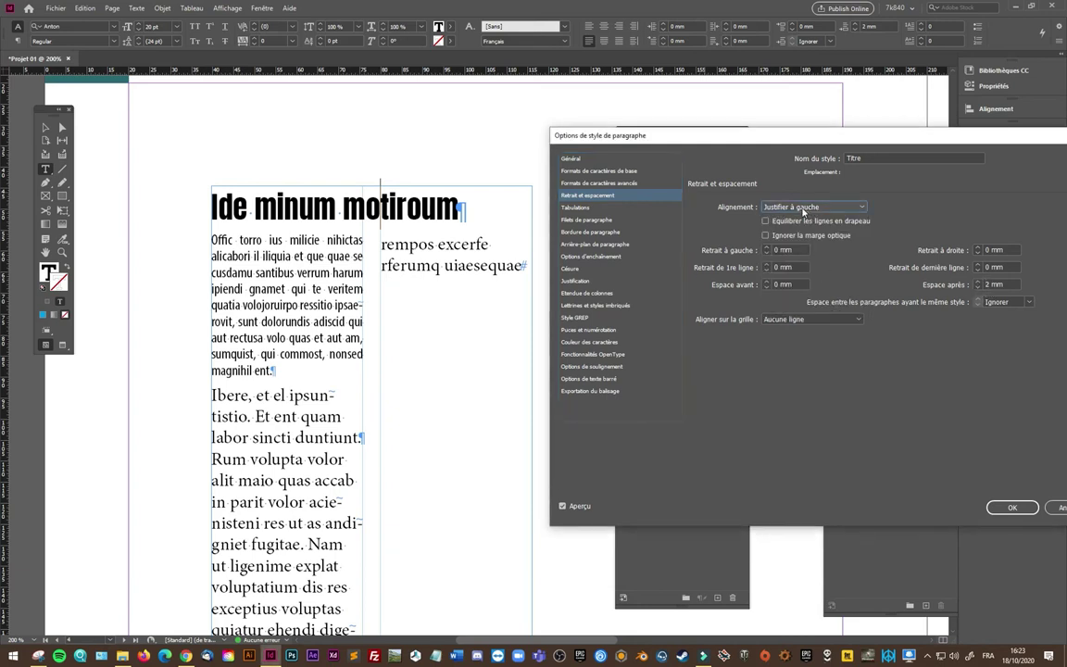
- Turn on Filet au-dessous for Titre: a 1 pt text-colour rule below the heading
left_click(572, 208)
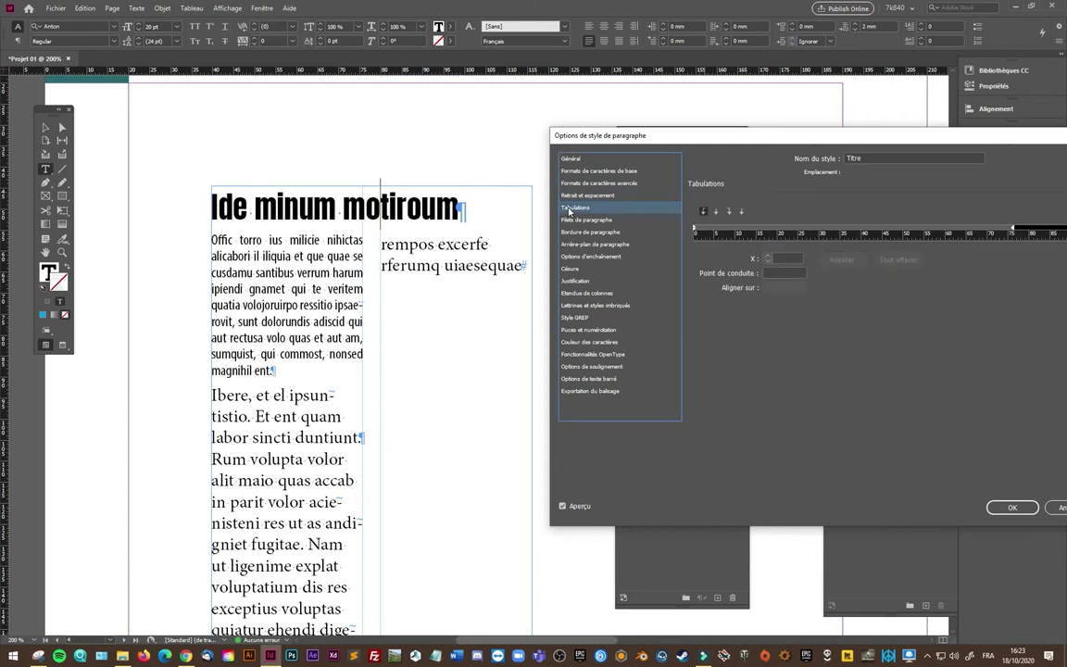
left_click(593, 219)
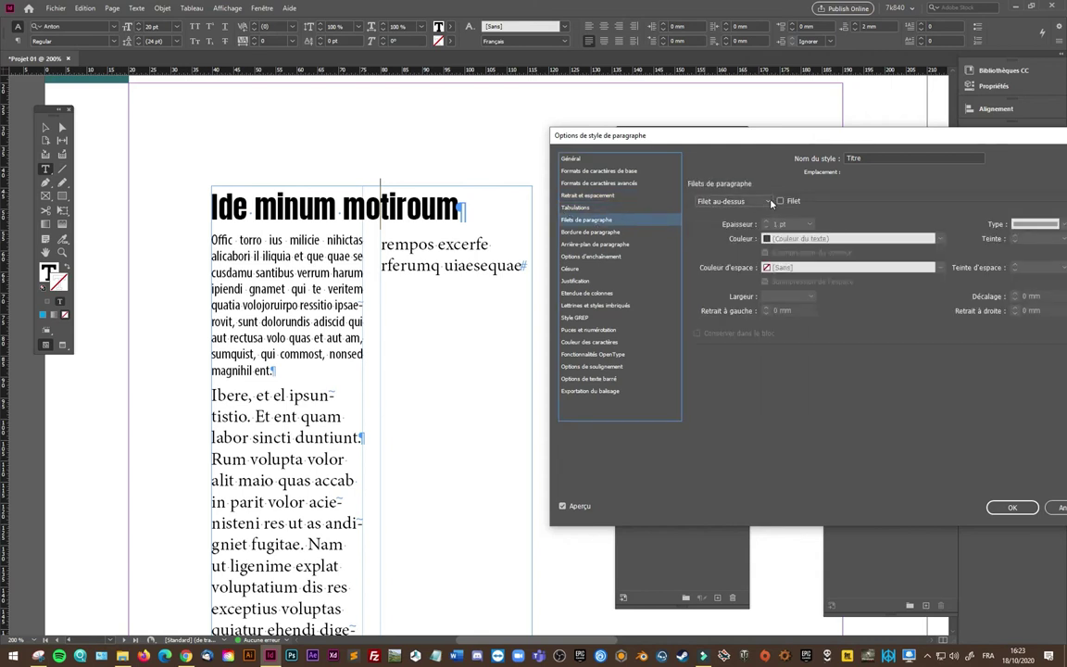
left_click(768, 202)
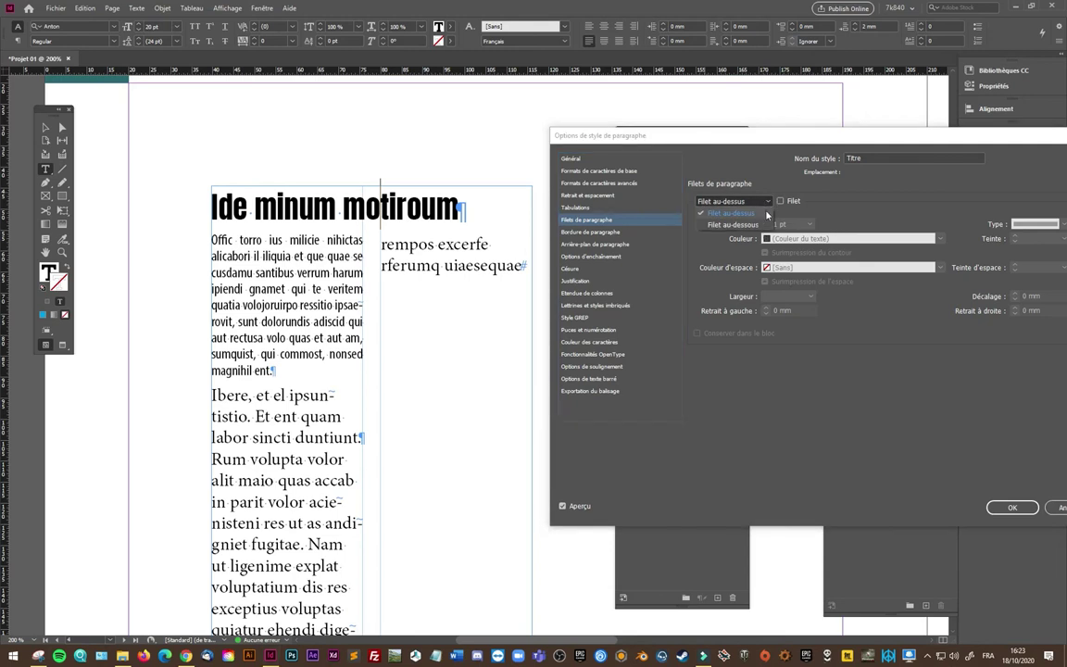
left_click(752, 224)
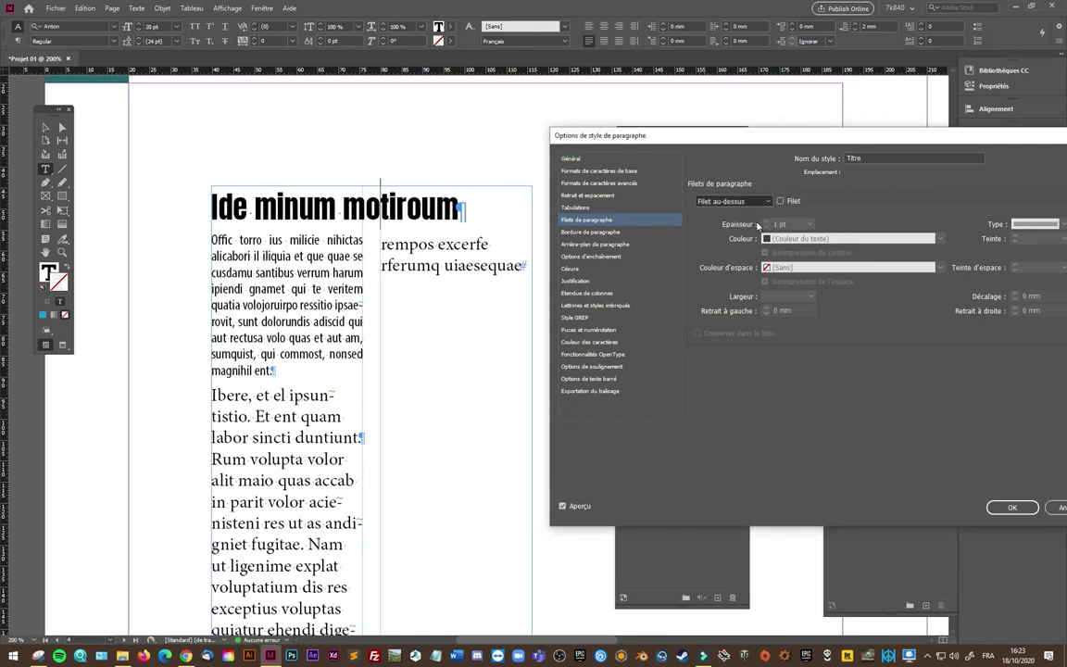
left_click(758, 206)
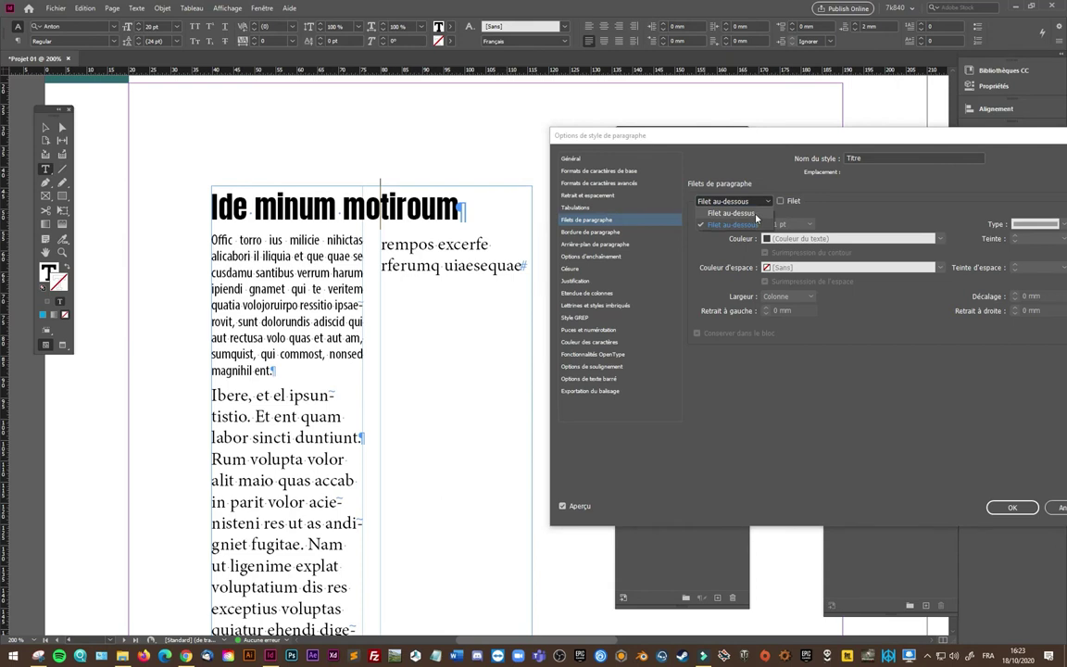
left_click(758, 214)
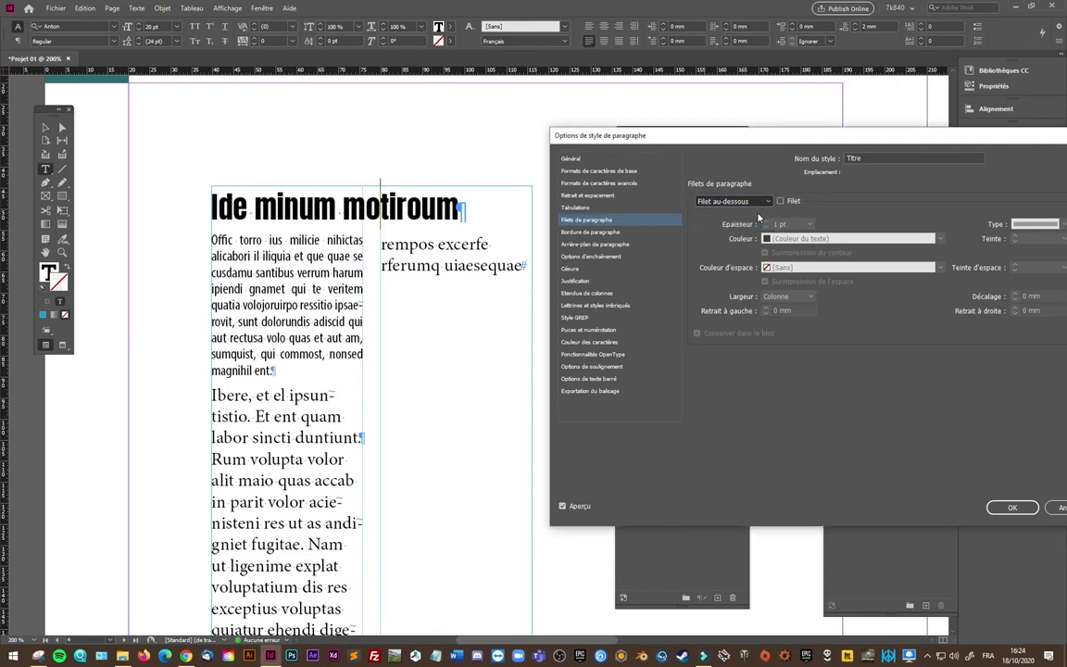
left_click(760, 204)
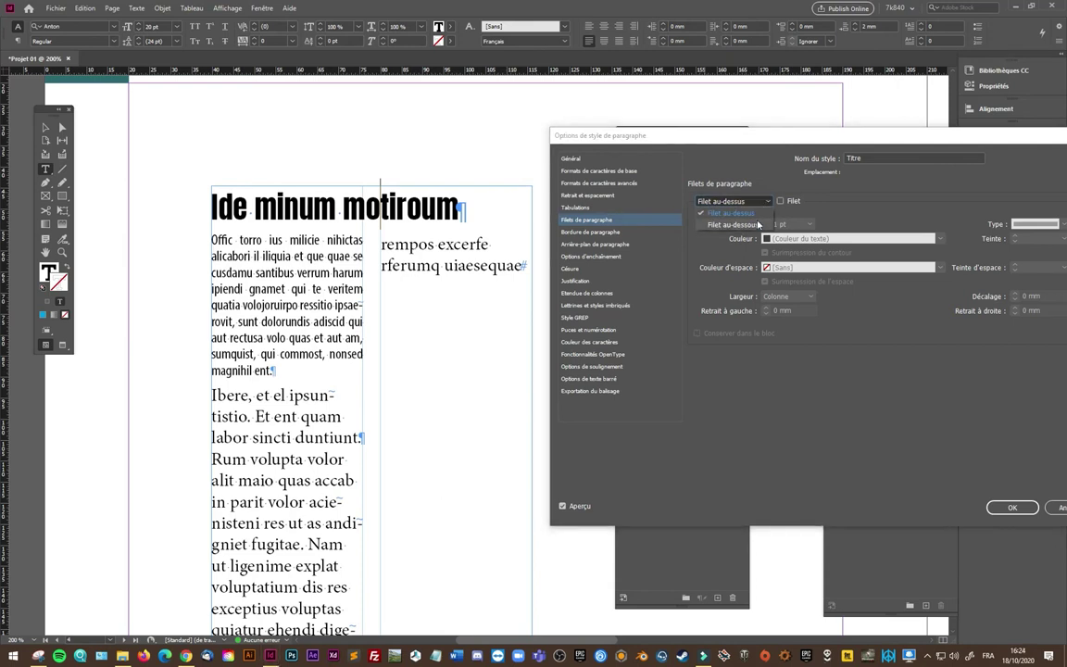
left_click(758, 224)
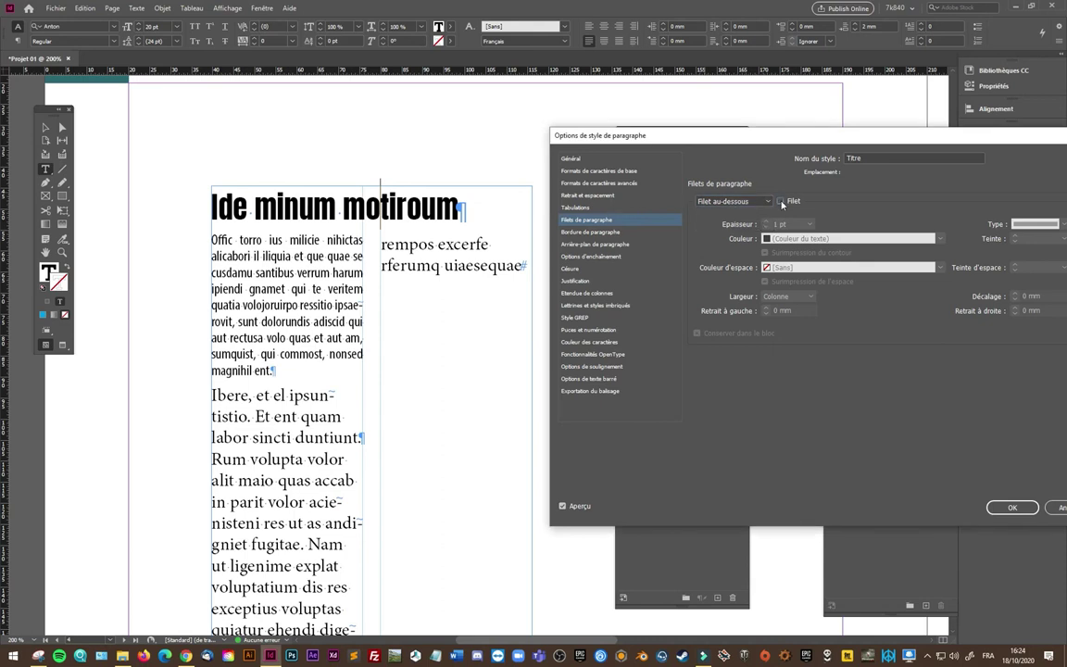
left_click(781, 201)
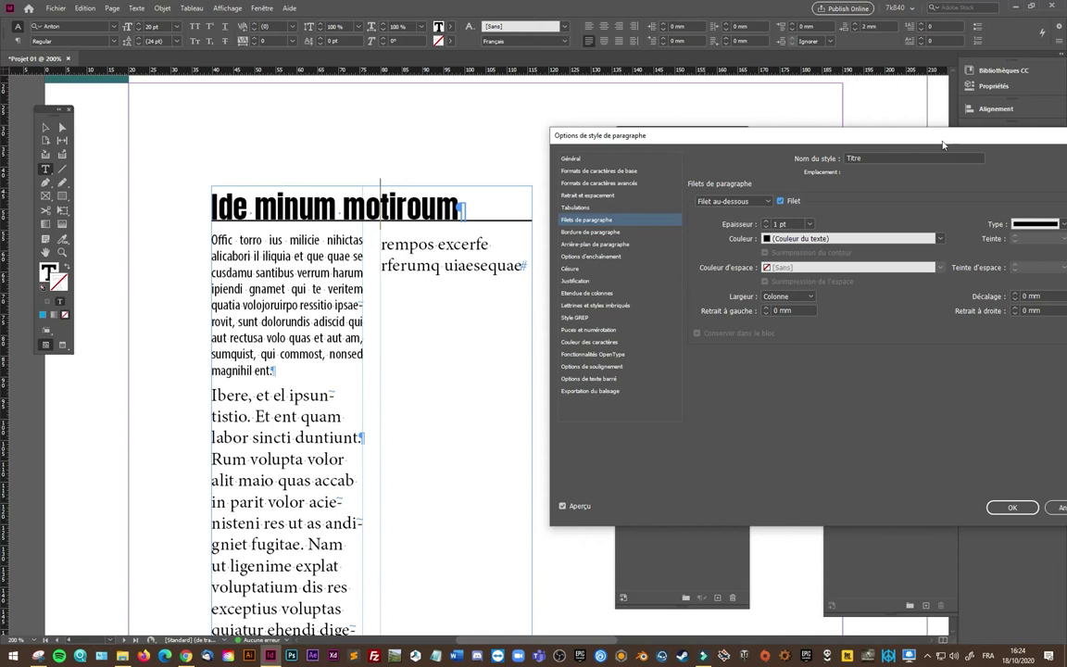
left_click(706, 328)
left_click(706, 328)
- Make Titre's rule dotted in C=80 M=39 J=43 N=27, offset 1,5 mm
left_click(705, 333)
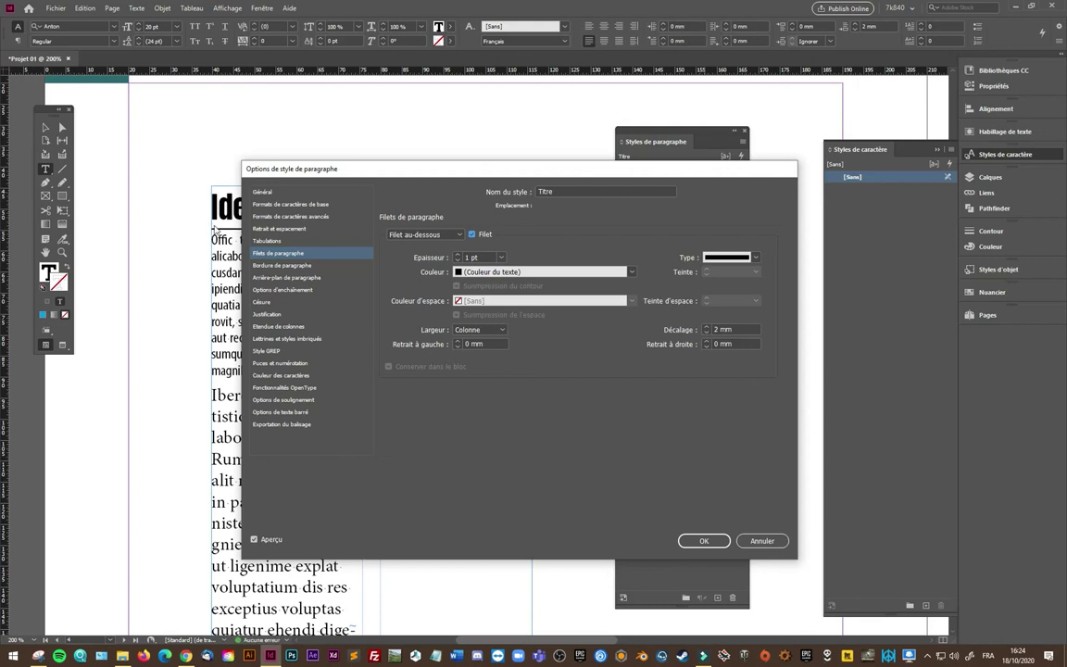
left_click(706, 332)
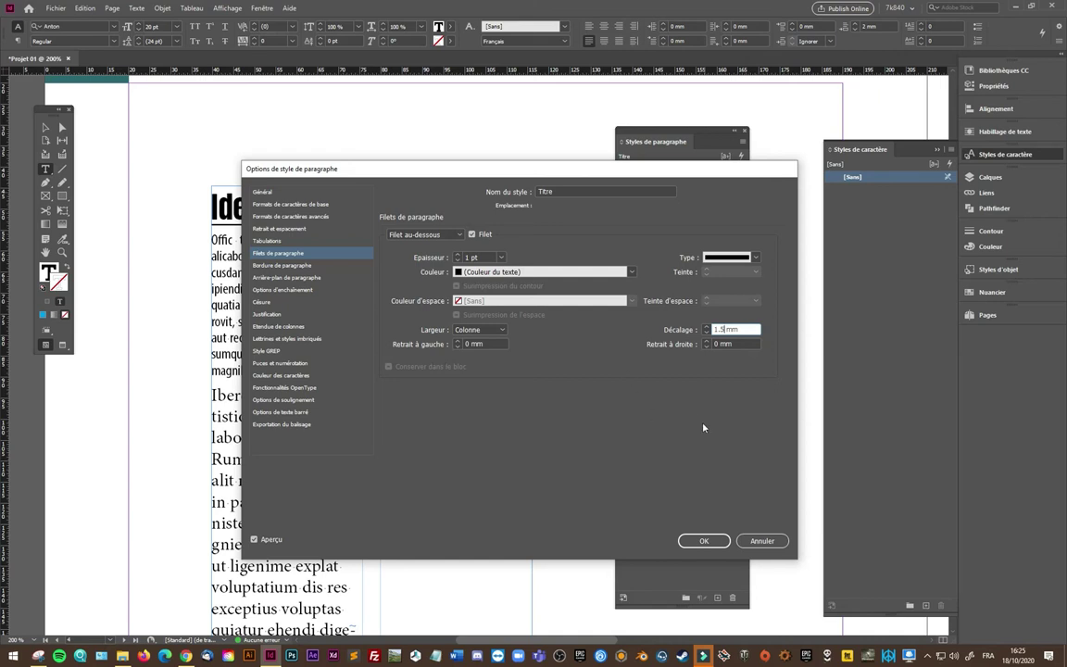
left_click(735, 343)
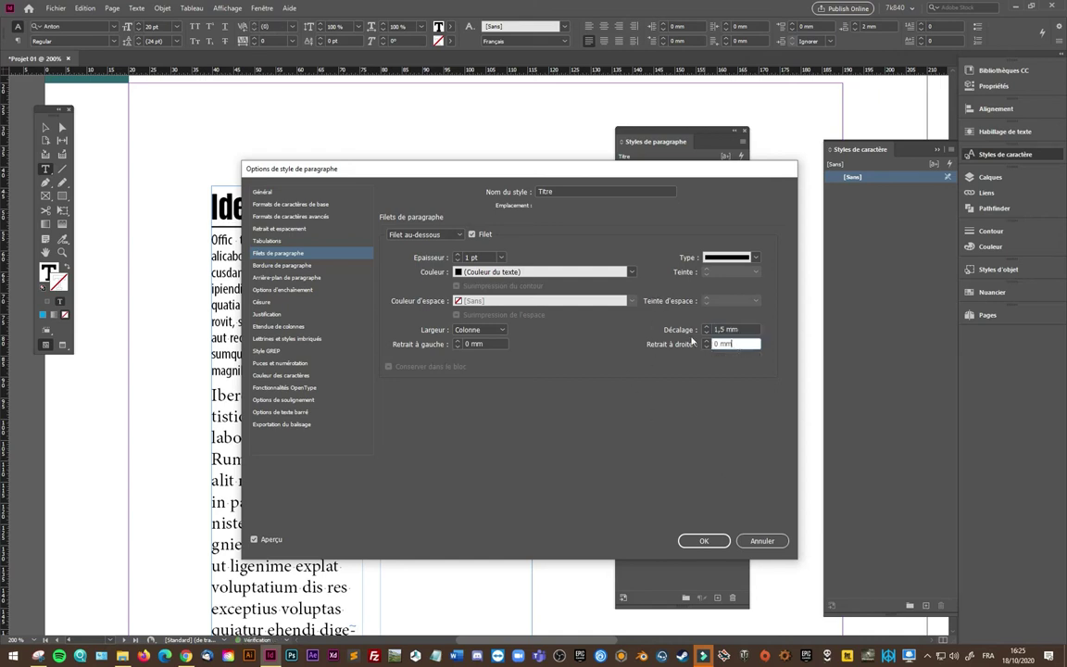
left_click(753, 257)
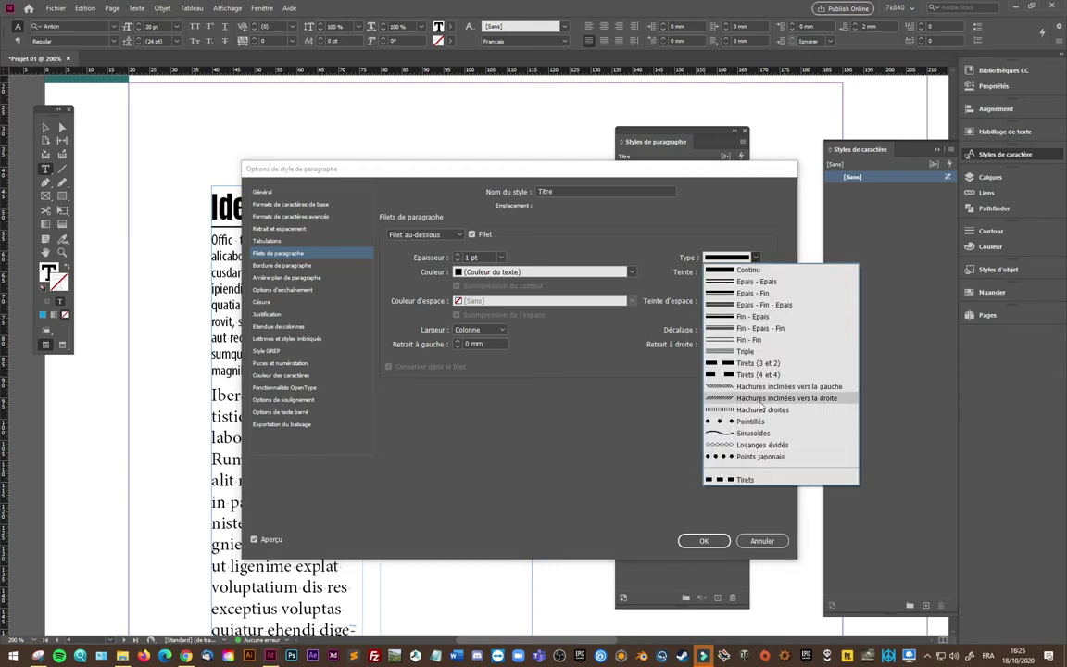
left_click(750, 422)
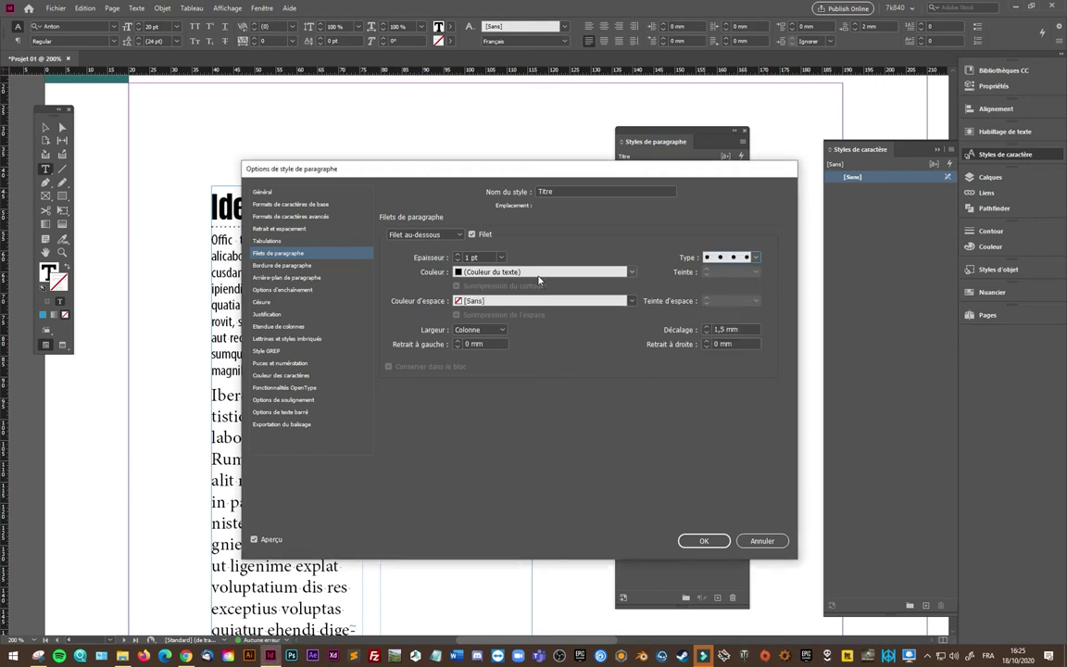
left_click(632, 272)
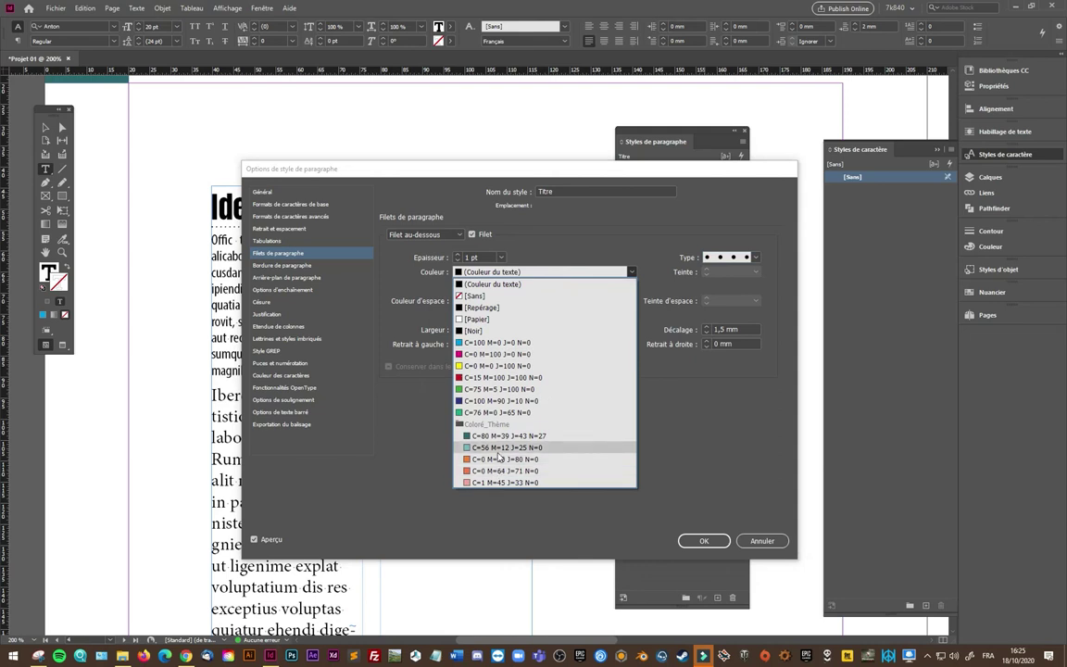
key("Escape")
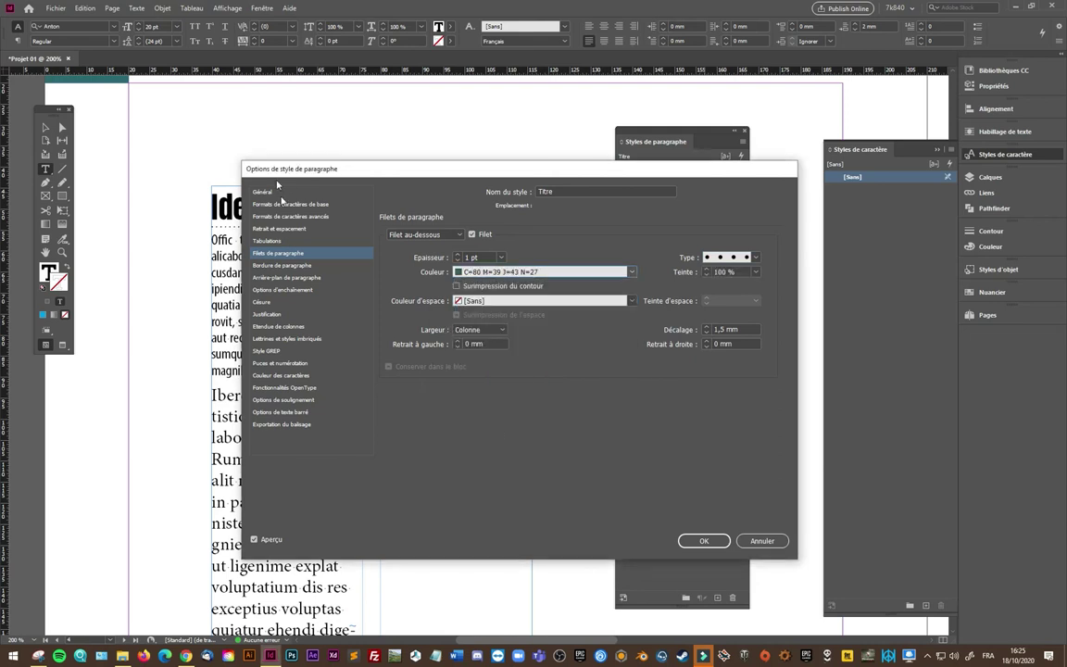
left_click(292, 267)
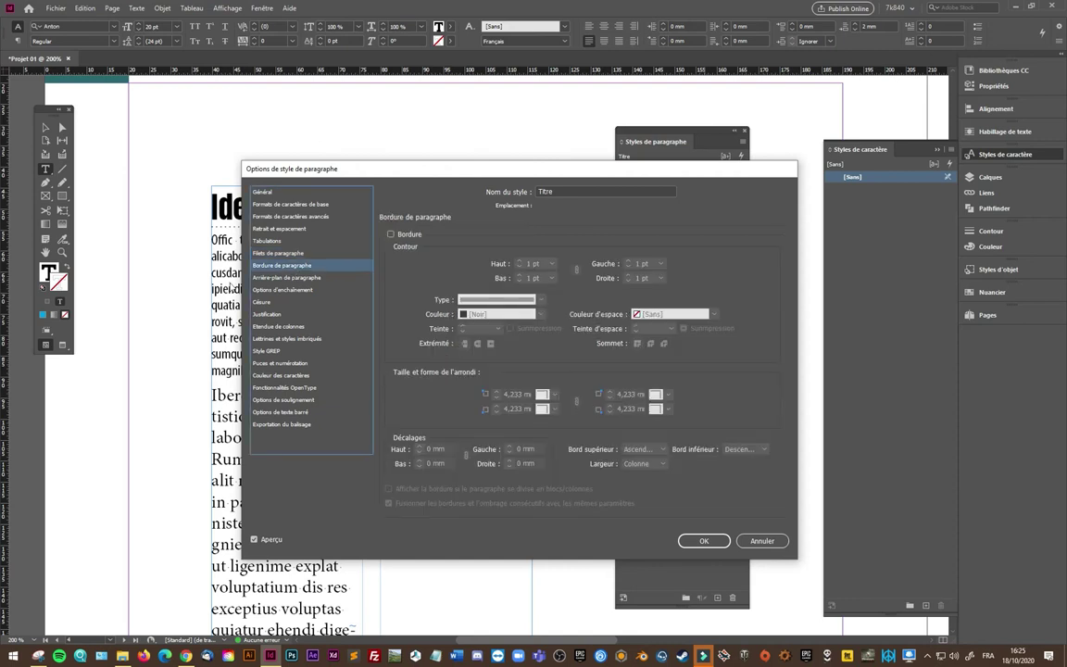
- Leave Titre with no paragraph border or shading after trying a cyan background
left_click_drag(472, 169, 767, 160)
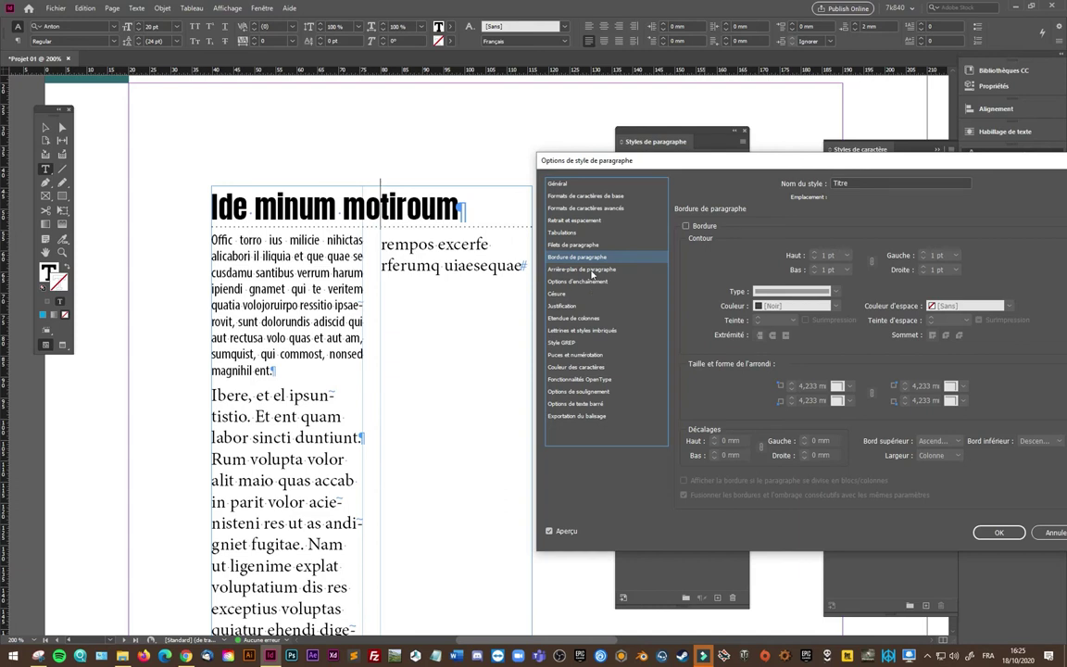
left_click(687, 226)
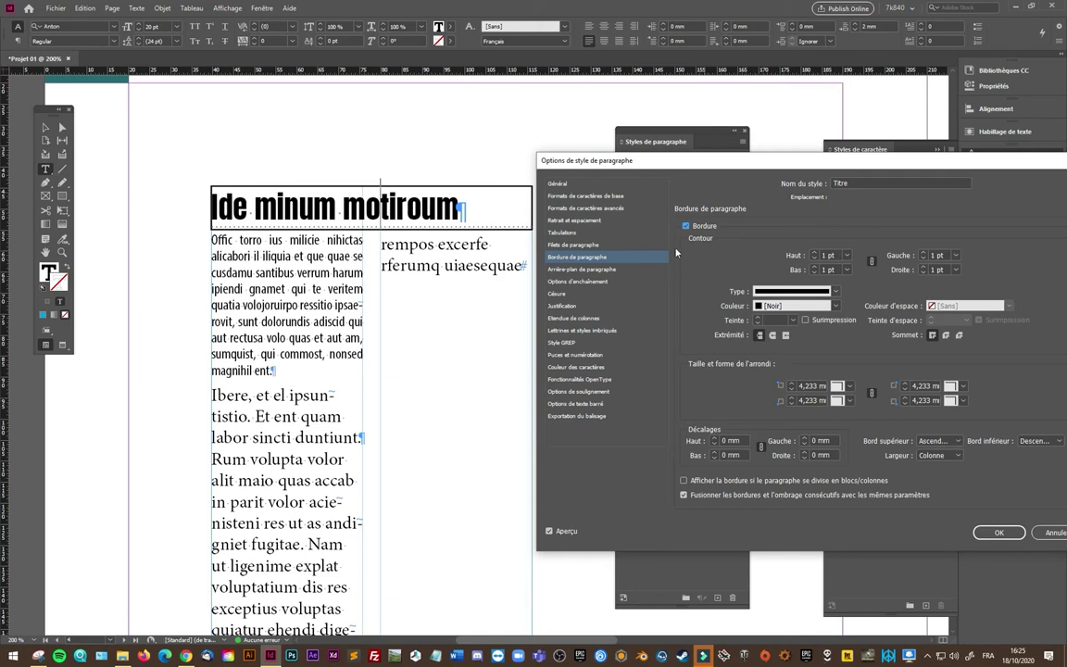
left_click(686, 226)
left_click(579, 269)
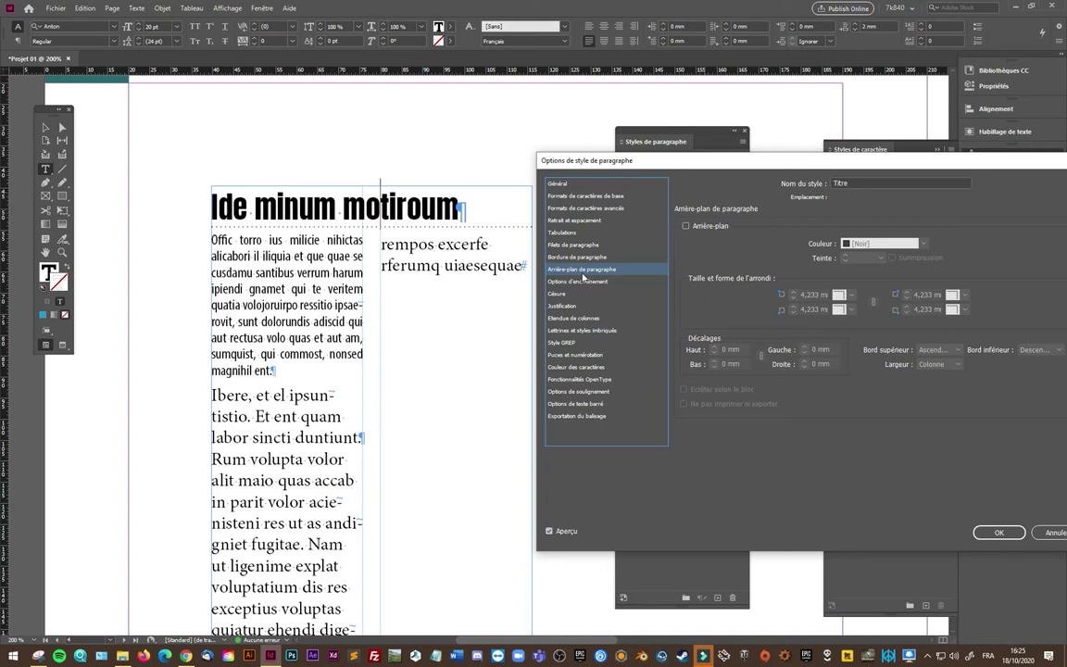
left_click(685, 226)
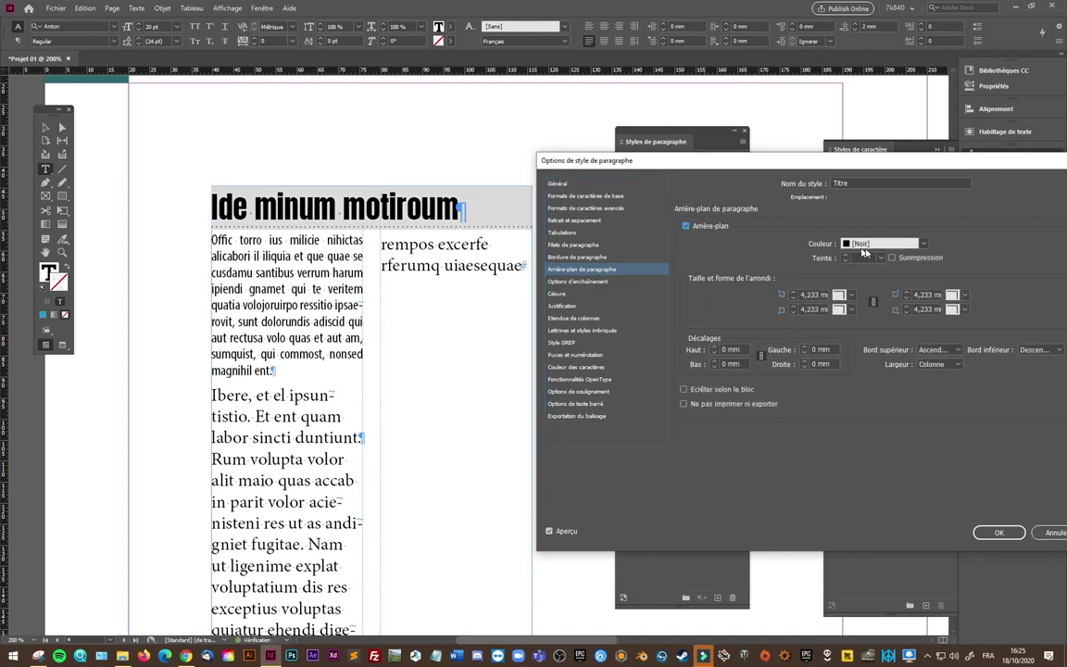
left_click(884, 244)
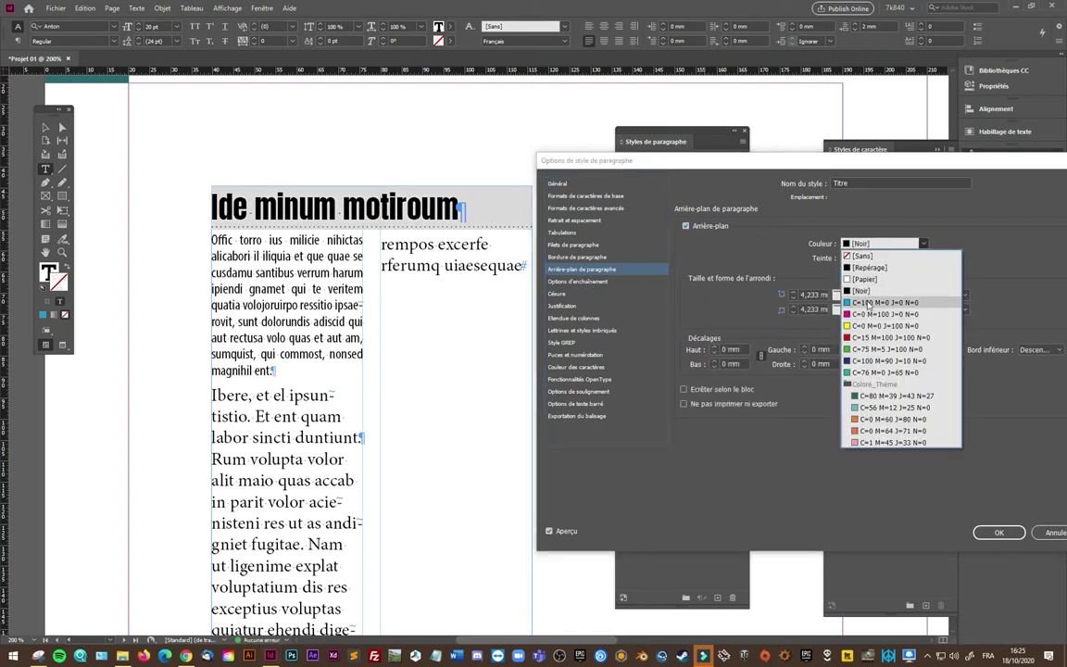
left_click(880, 302)
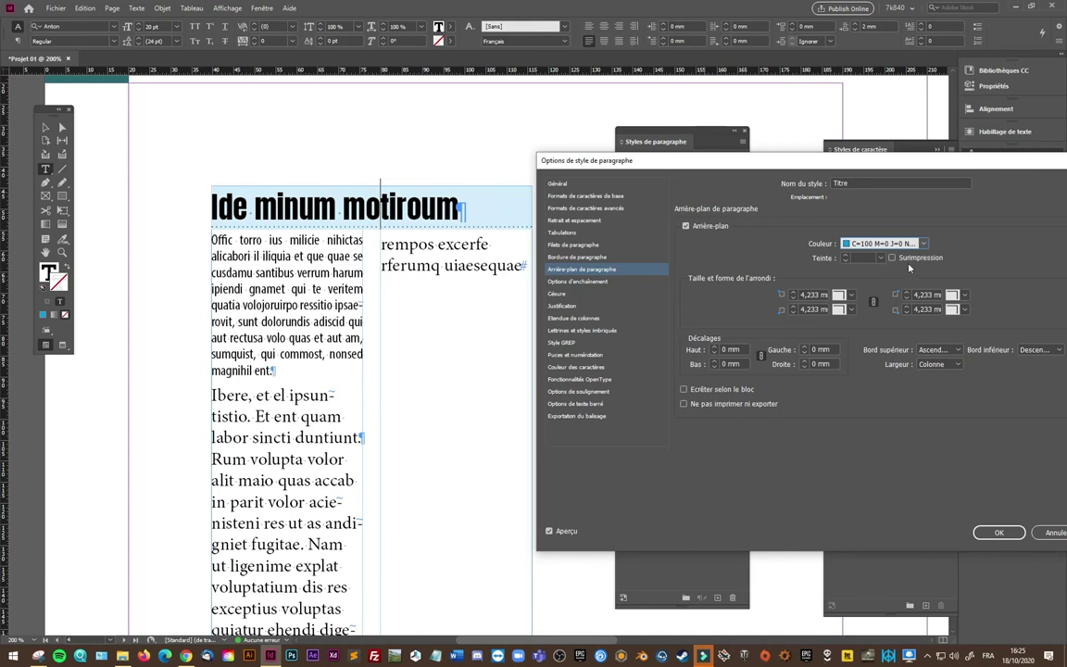
left_click(685, 226)
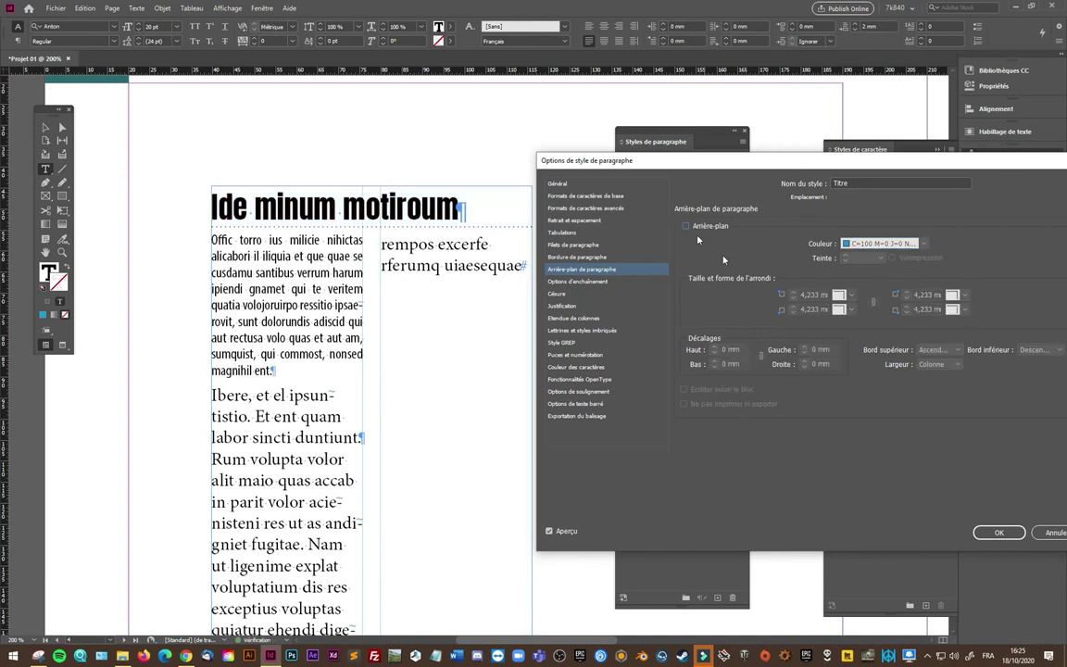
left_click(578, 282)
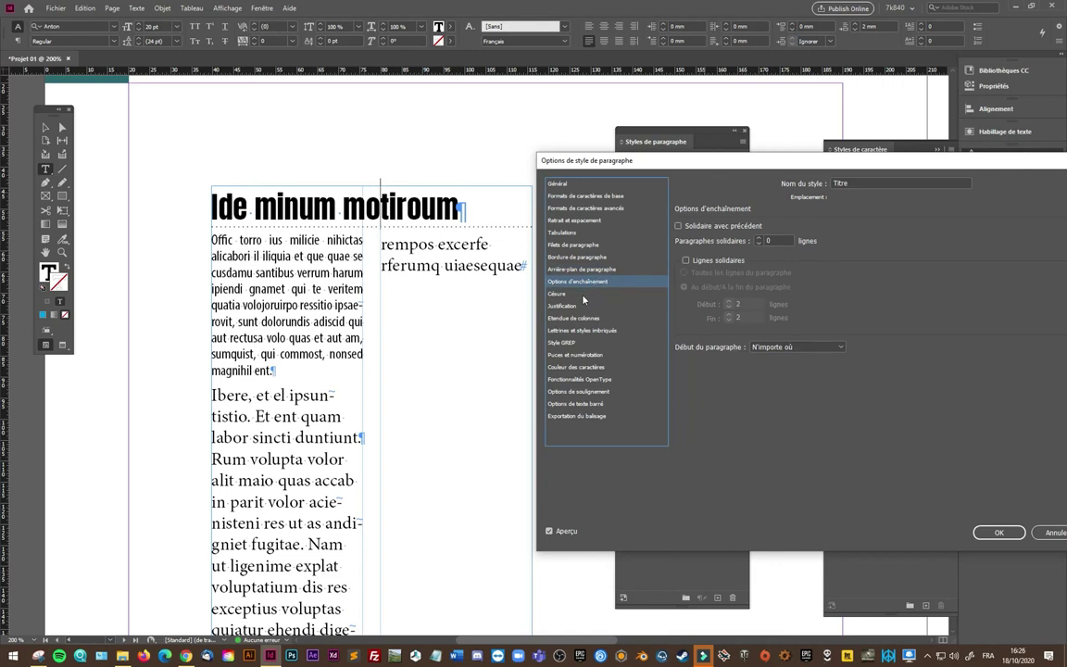
- Review Titre's hyphenation, justification and column span settings, and try a 2-line drop cap before reverting it
left_click(593, 295)
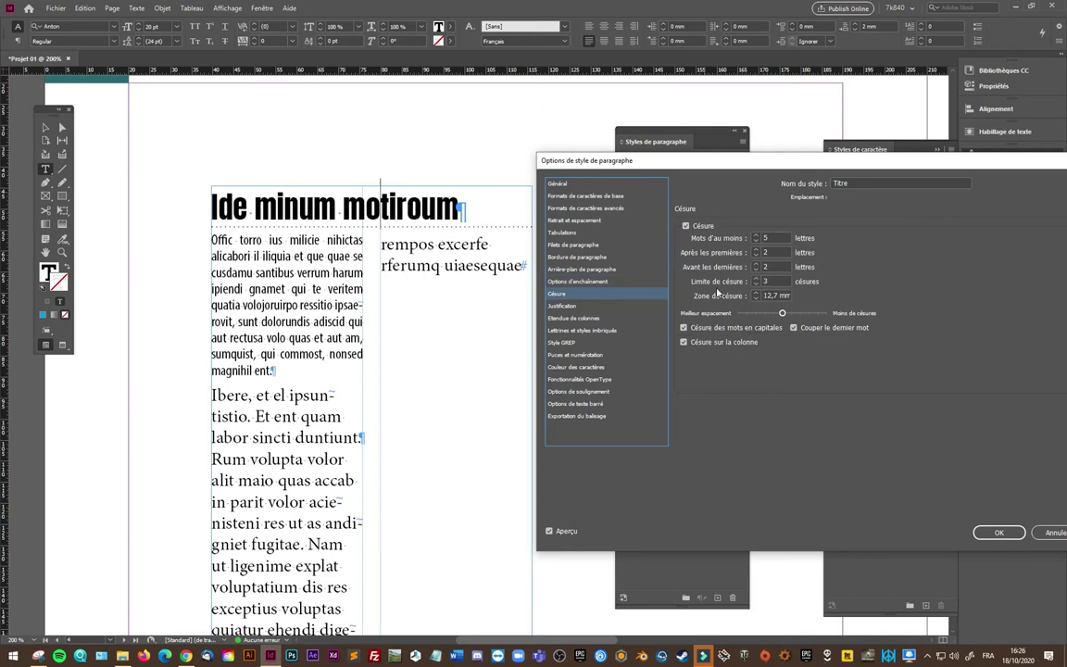
left_click(567, 306)
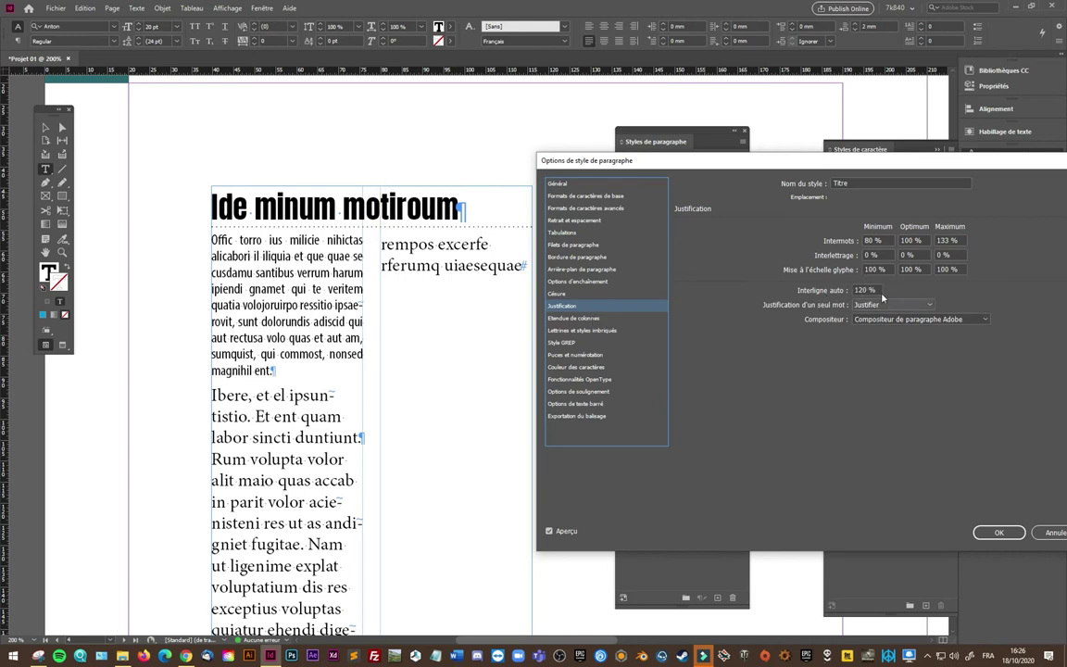
left_click(575, 319)
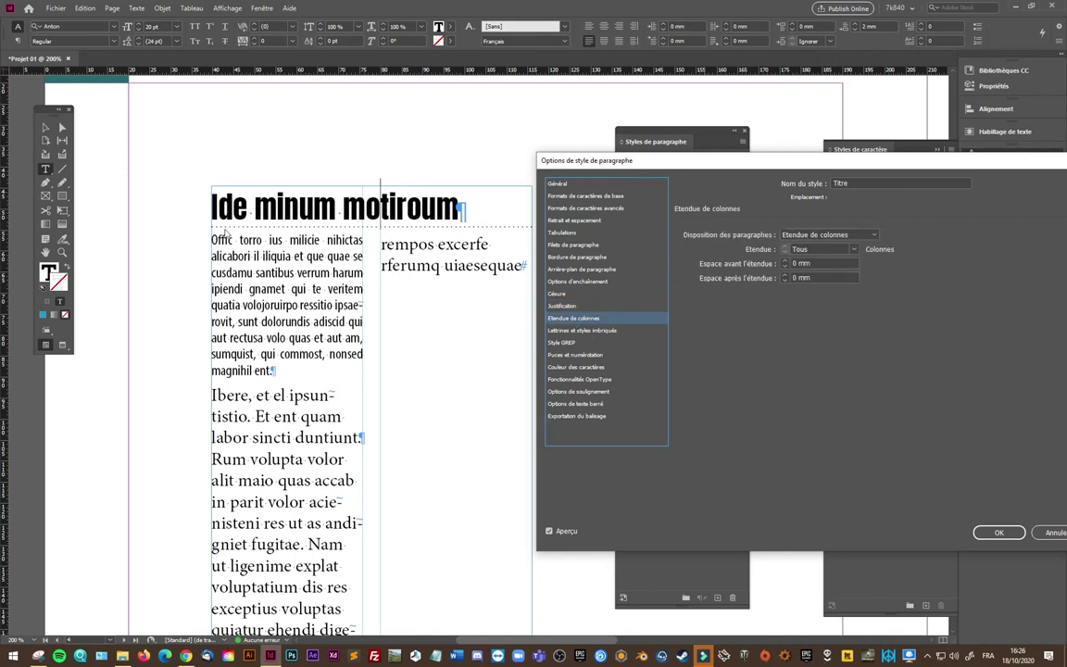
left_click(600, 332)
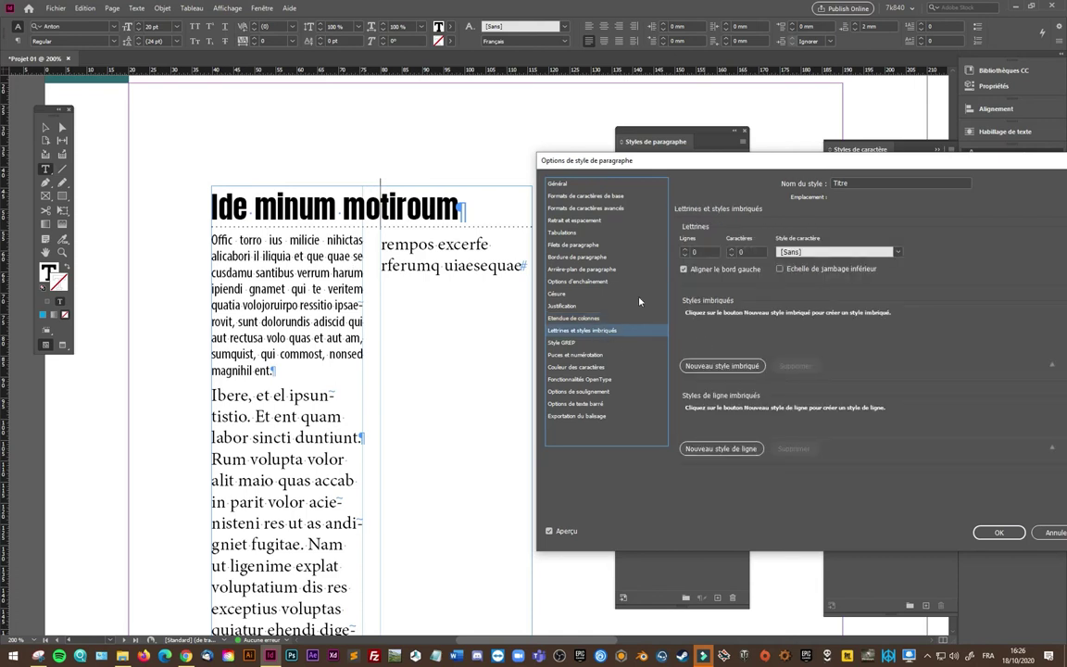
left_click(686, 250)
left_click(686, 253)
- Review Titre's character colour, bullets, OpenType and export tagging settings
left_click(604, 356)
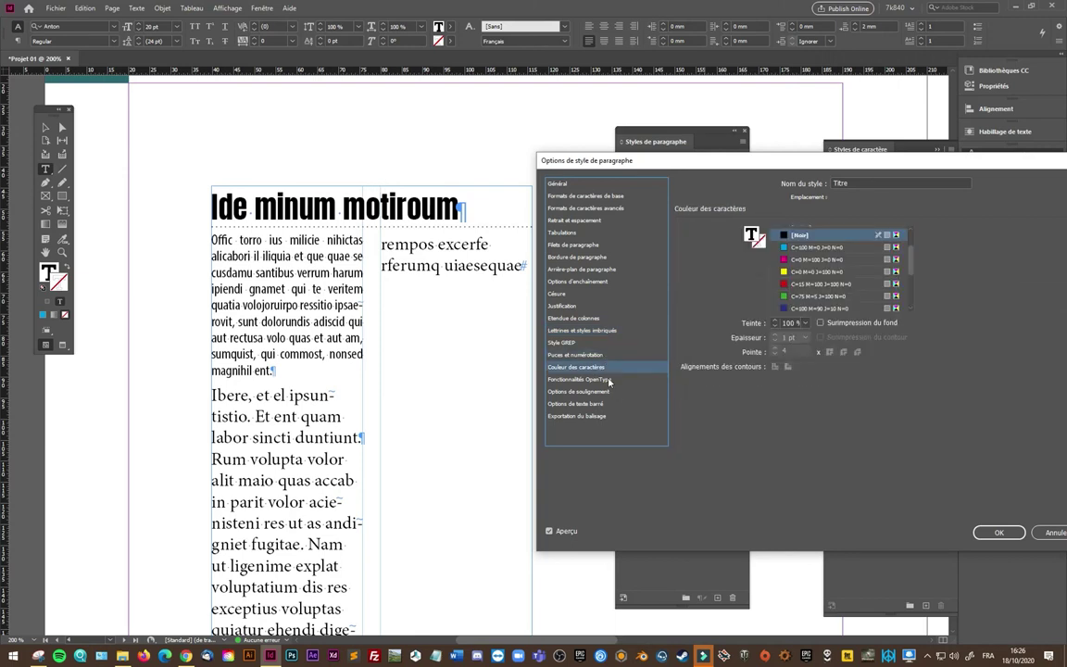
left_click(607, 355)
left_click(606, 367)
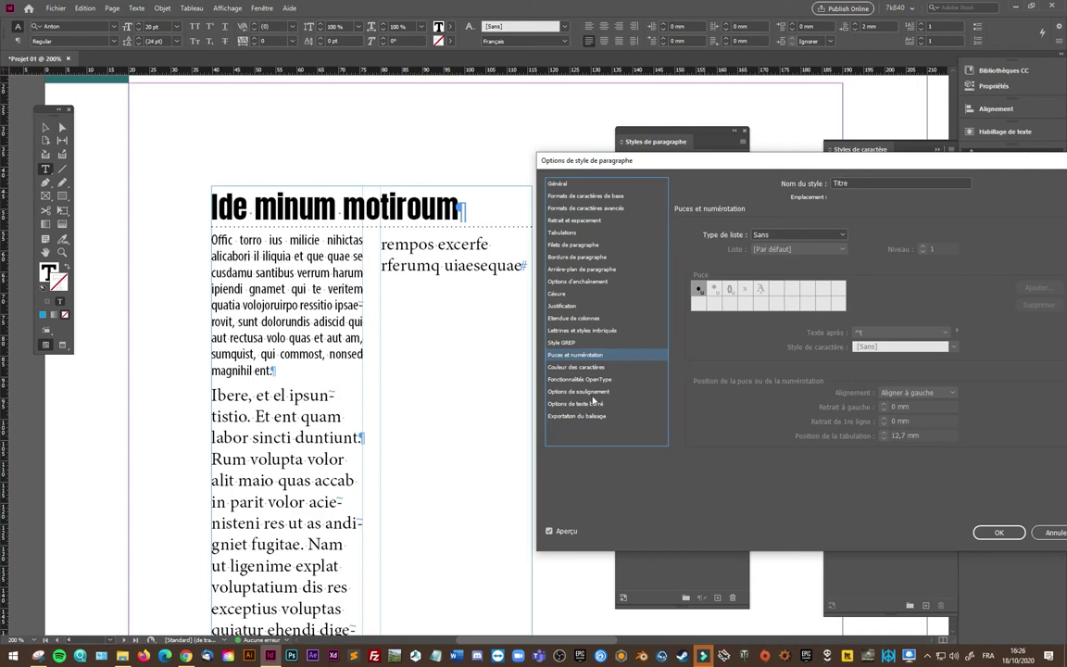
left_click(593, 404)
left_click(601, 380)
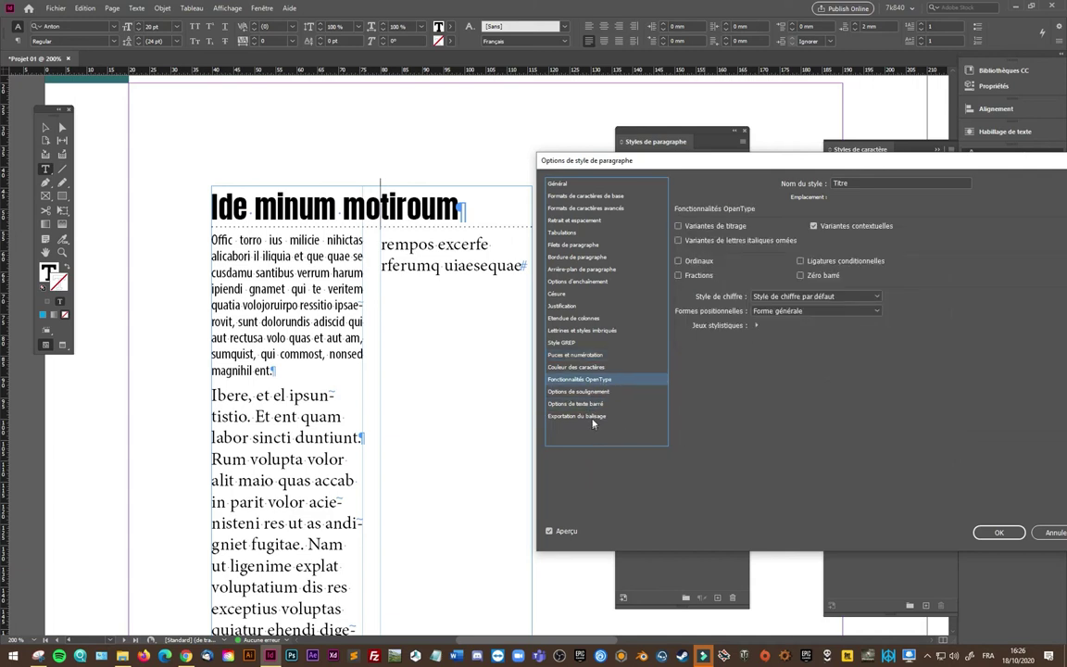
left_click(593, 417)
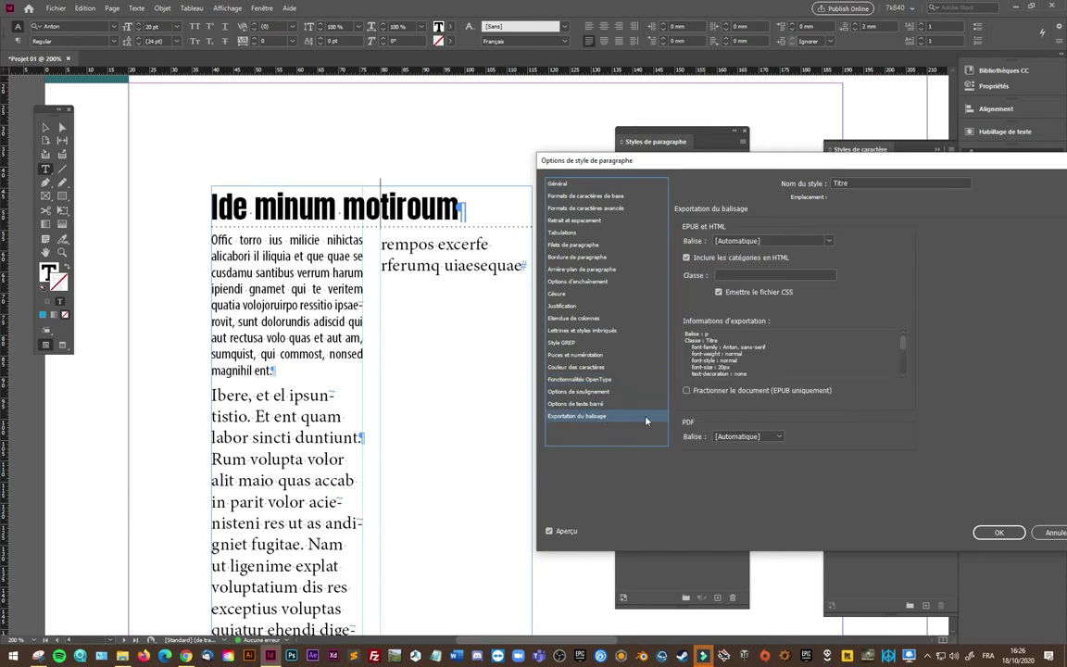
left_click_drag(800, 168, 723, 174)
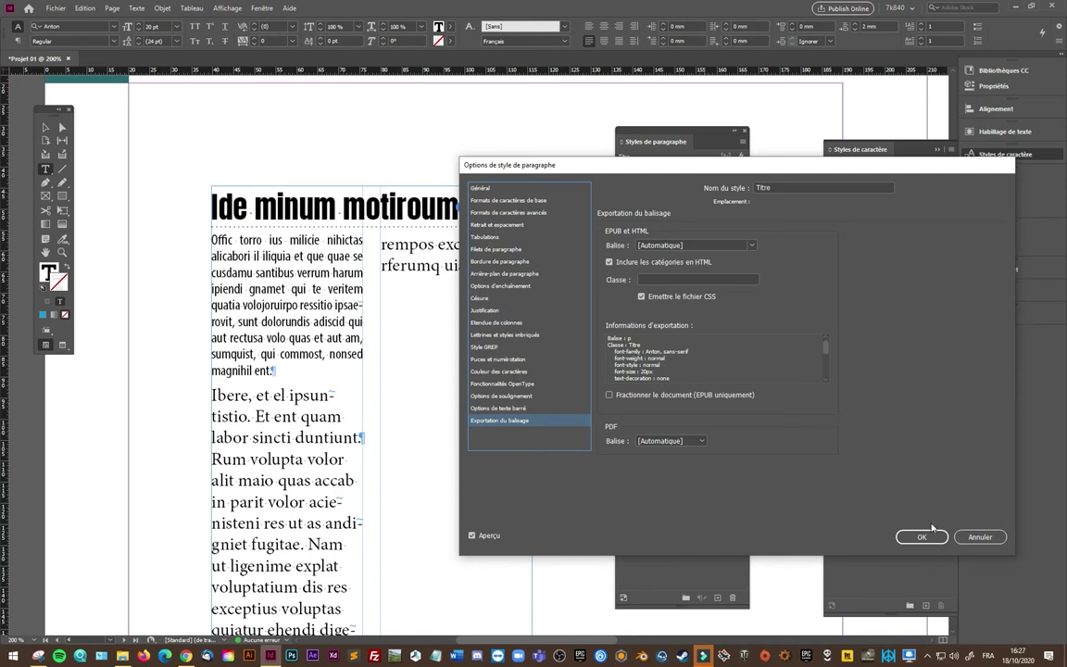
- Confirm the Titre changes and apply Style de paragraphe 2 to the first body paragraph
left_click(938, 544)
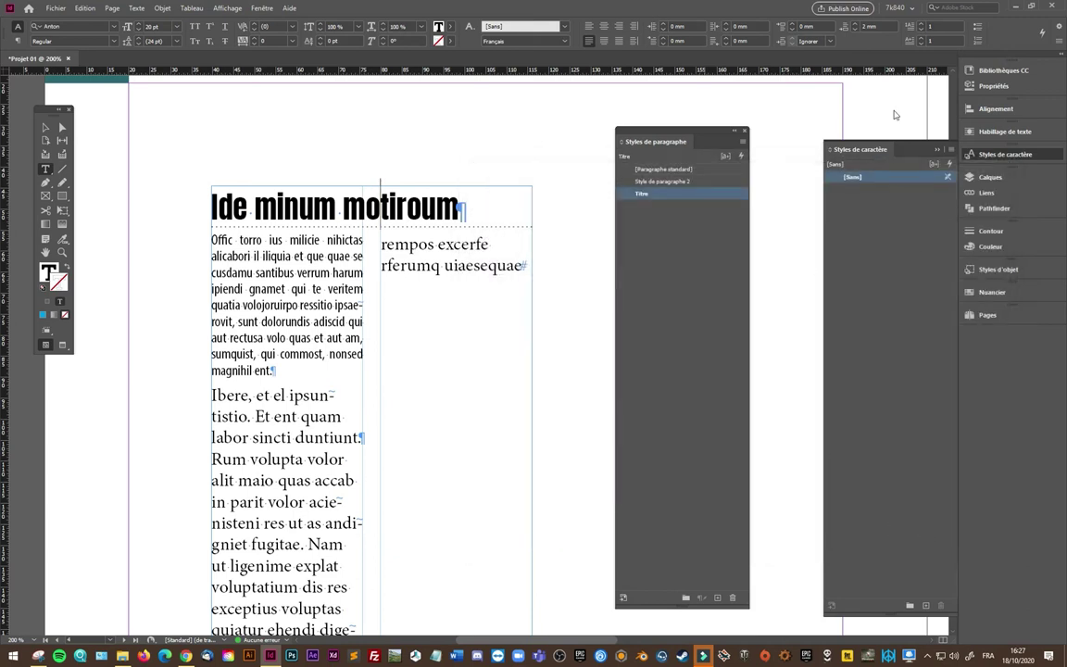
left_click(324, 305)
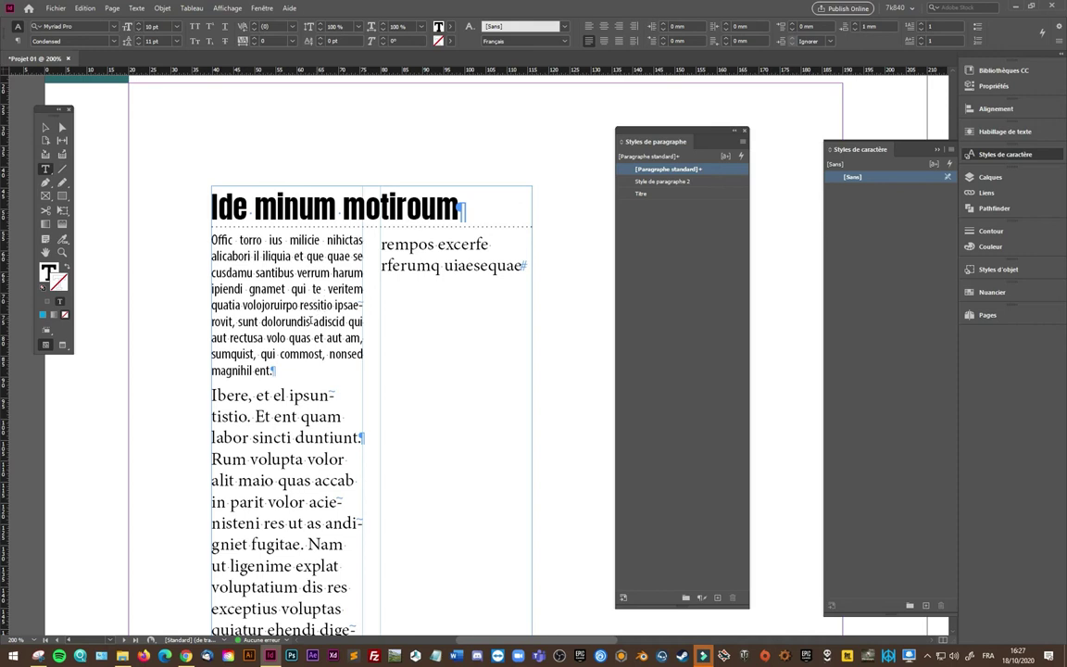
left_click_drag(313, 321, 291, 289)
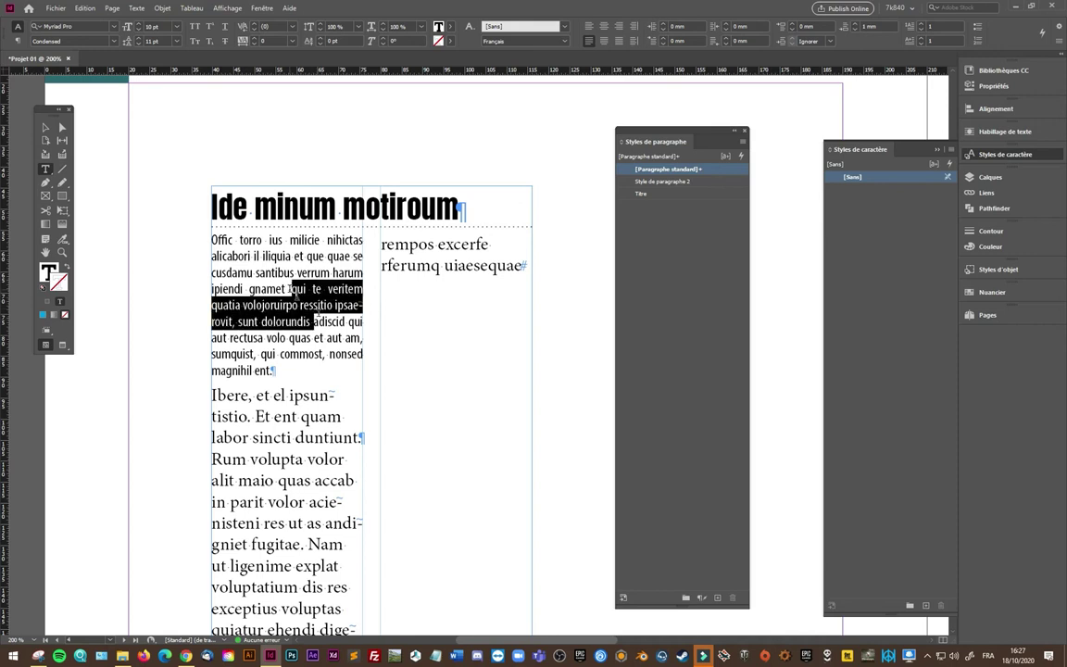
left_click(684, 183)
- Rename Style de paragraphe 2 to Texte courant with shortcut Ctrl+Alt+Num 9
left_click(684, 182)
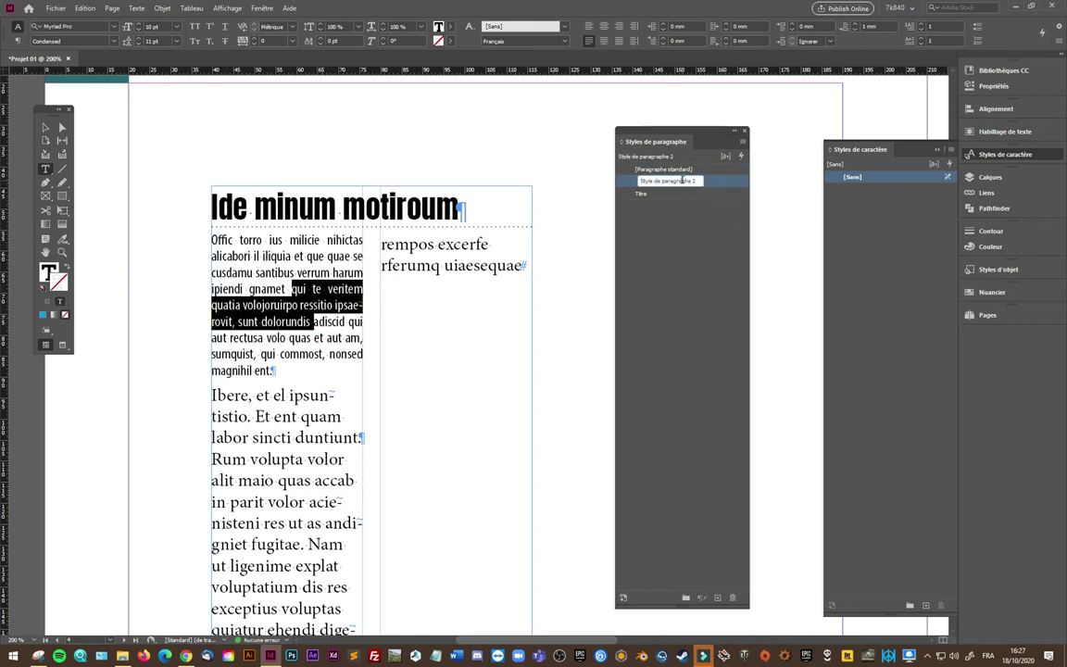
key("Escape")
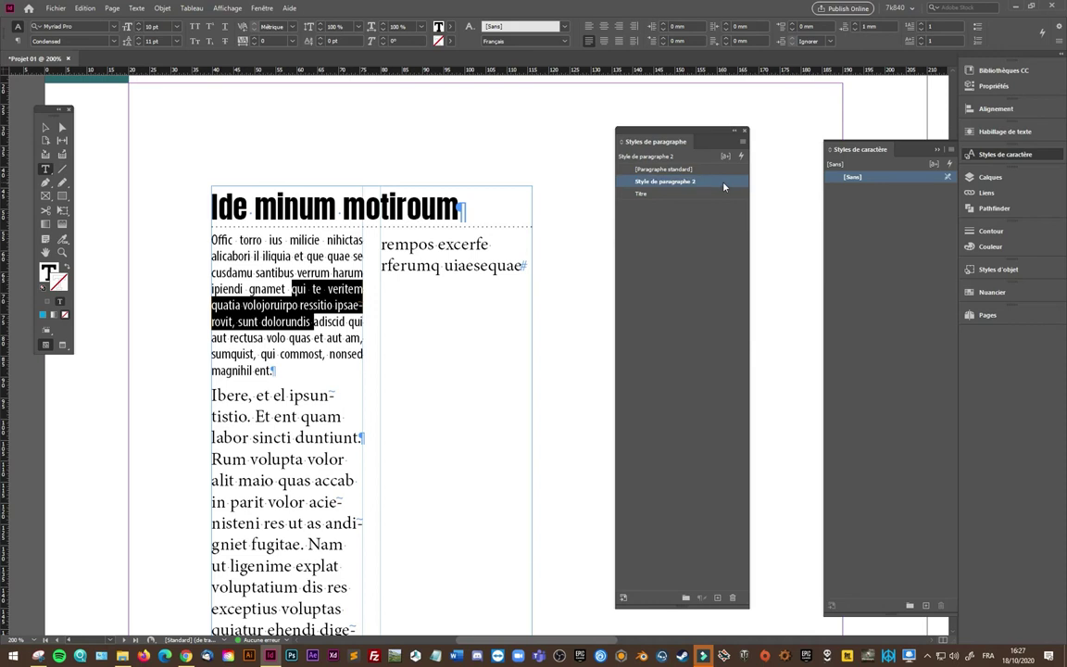
double_click(725, 184)
type("Texte courant")
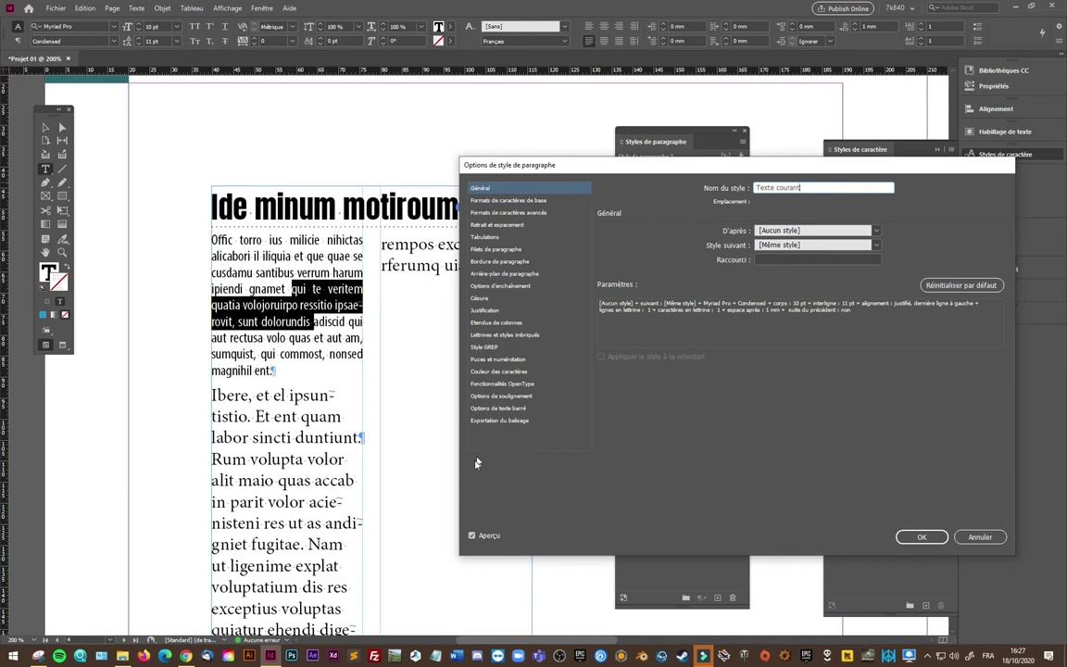
left_click(781, 261)
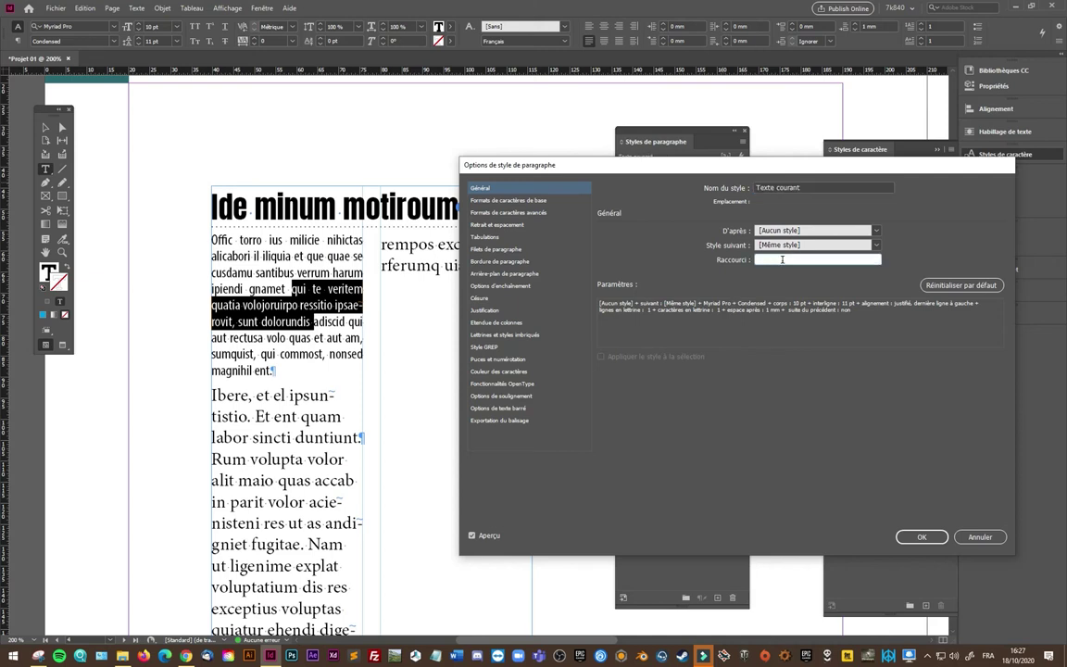
key("ctrl+alt+KP_9")
left_click(919, 536)
left_click(585, 202)
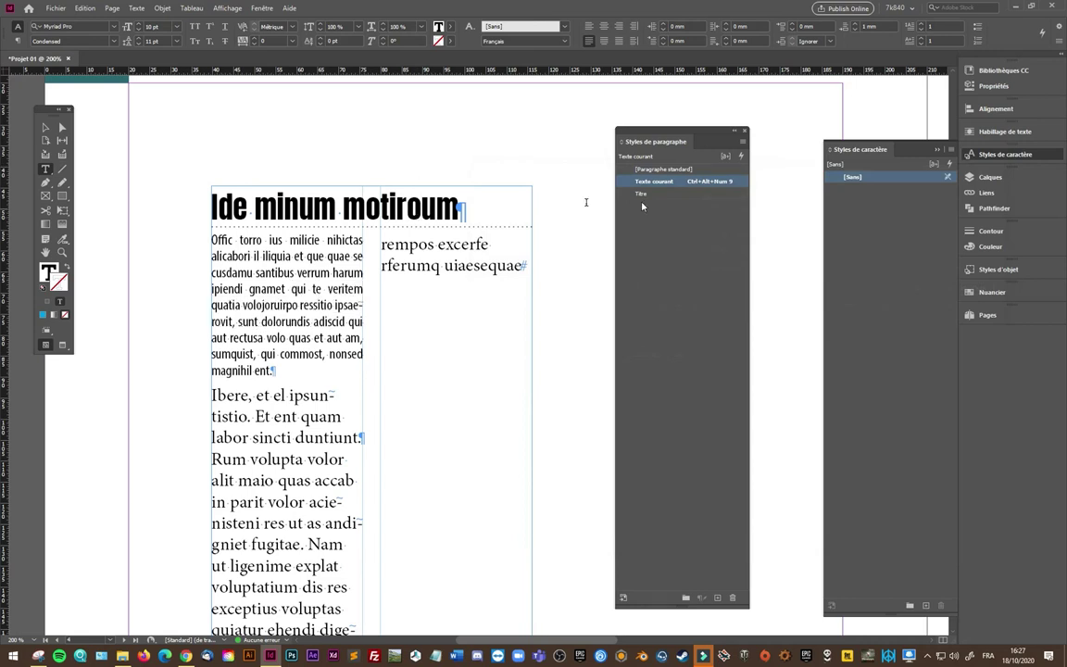
- Give the Titre style the shortcut Ctrl+Alt+Num 8
left_click(660, 199)
double_click(660, 197)
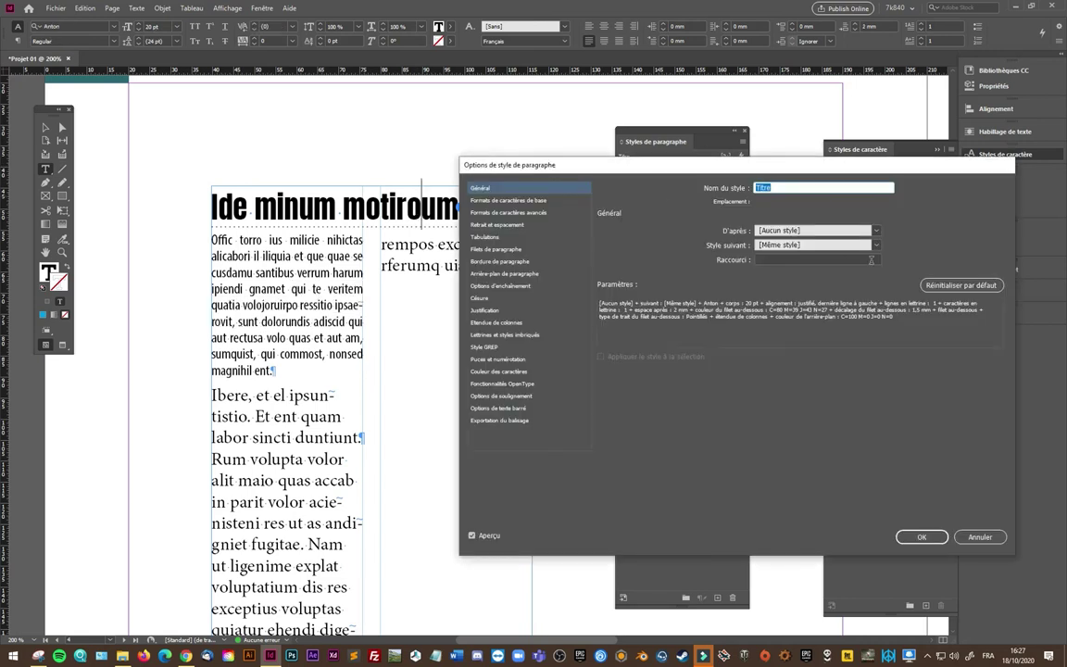
left_click(815, 259)
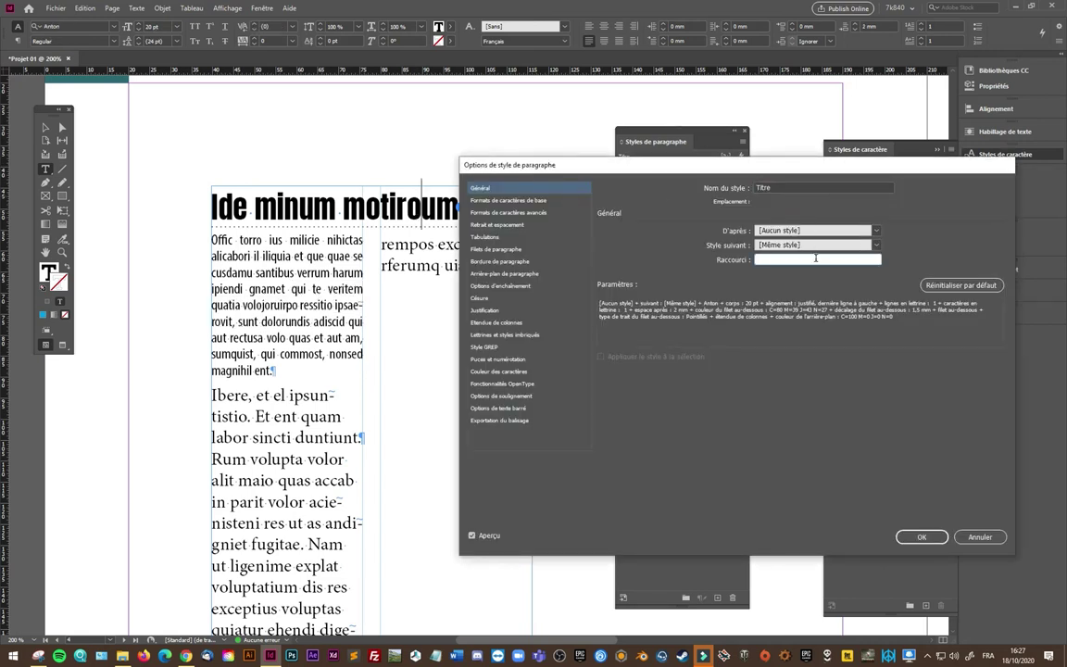
key("ctrl+alt+KP_8")
left_click(920, 537)
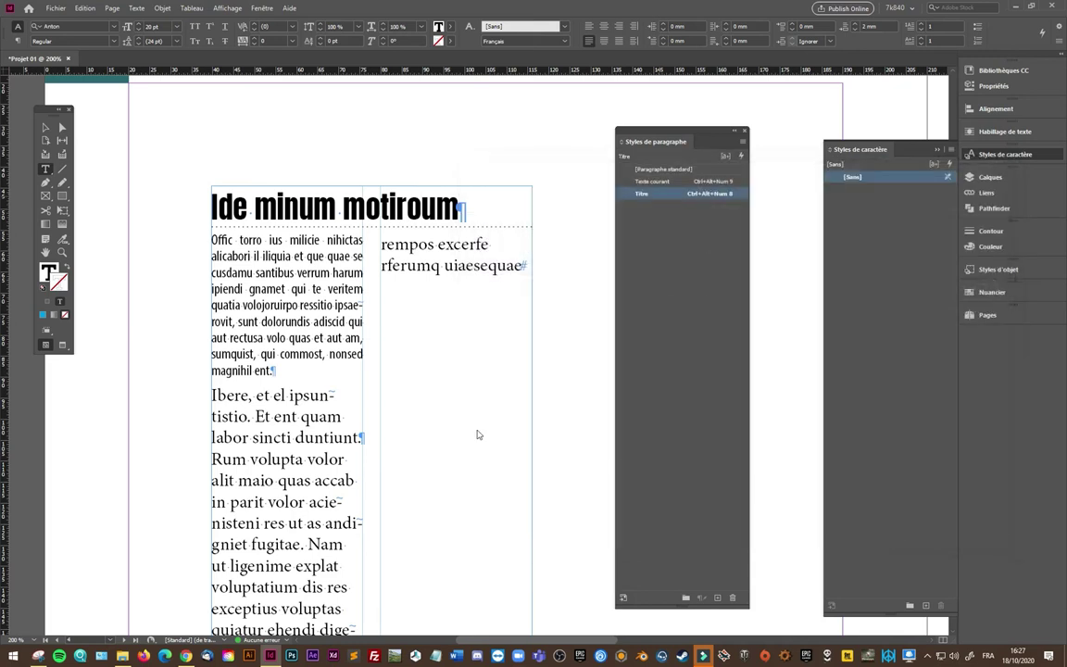
left_click(250, 396)
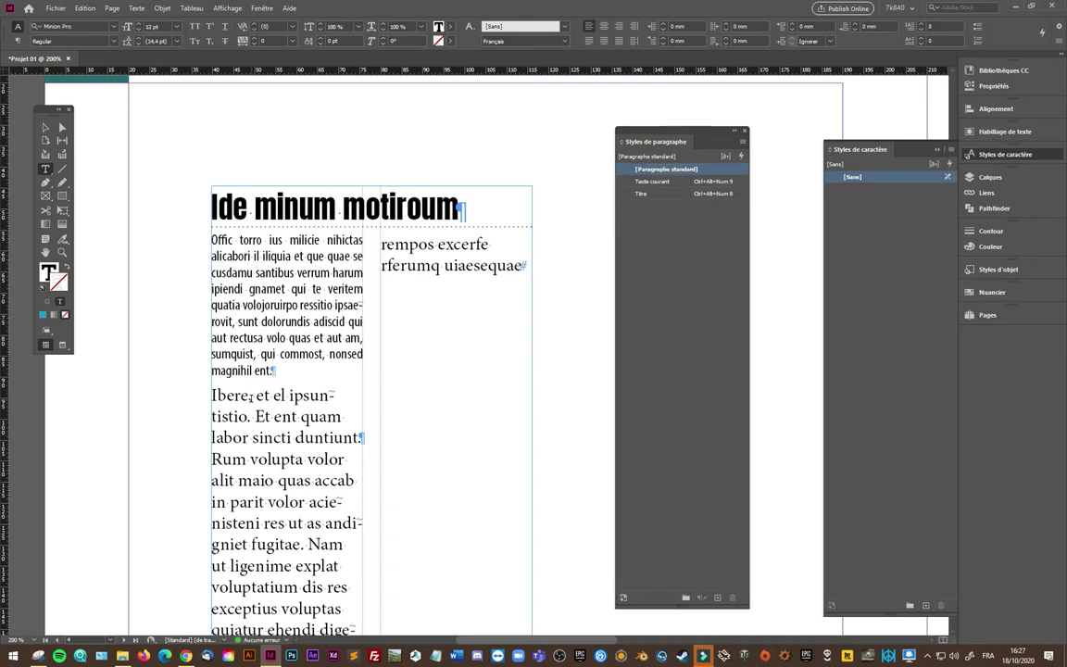
key("Return")
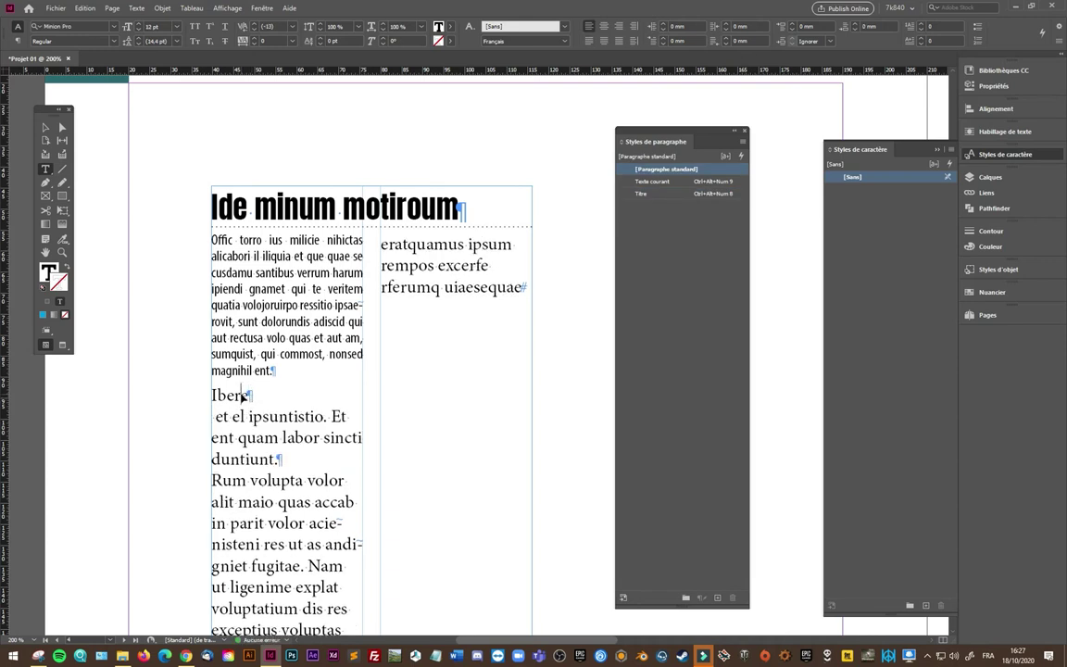
key("ctrl+alt+KP_8")
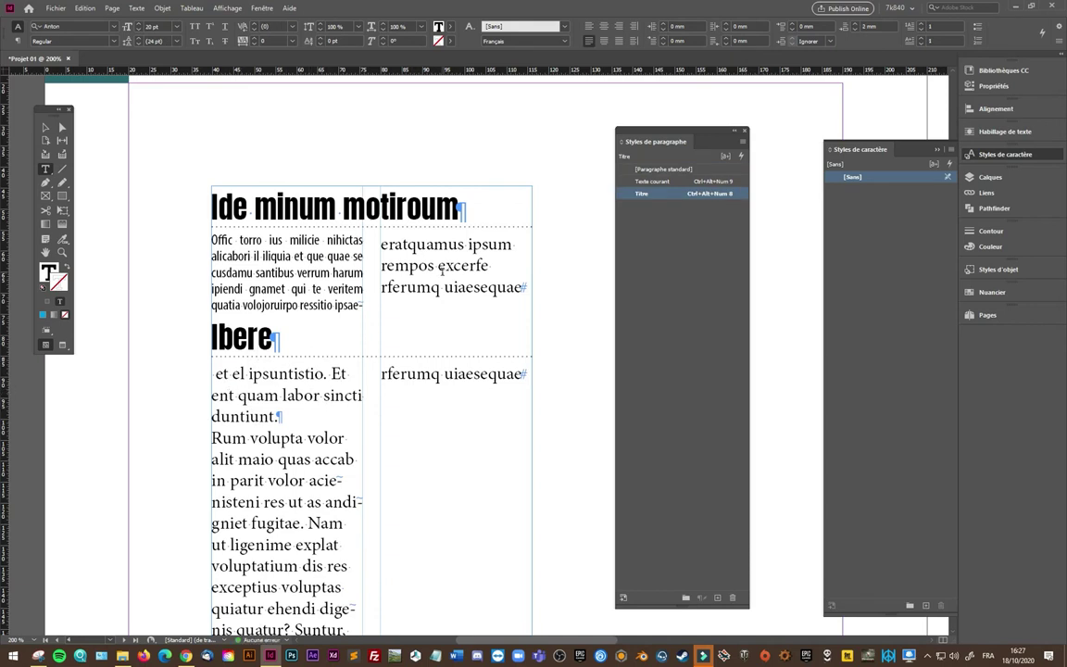
left_click(441, 271)
key("ctrl+alt+KP_9")
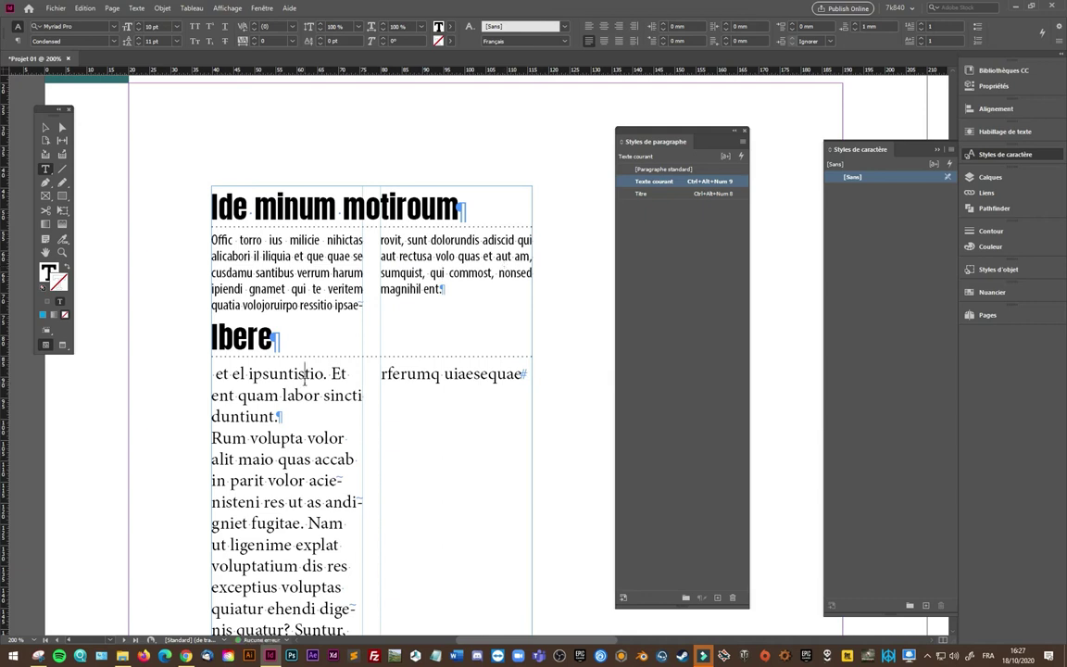
left_click(306, 375)
key("ctrl+alt+KP_9")
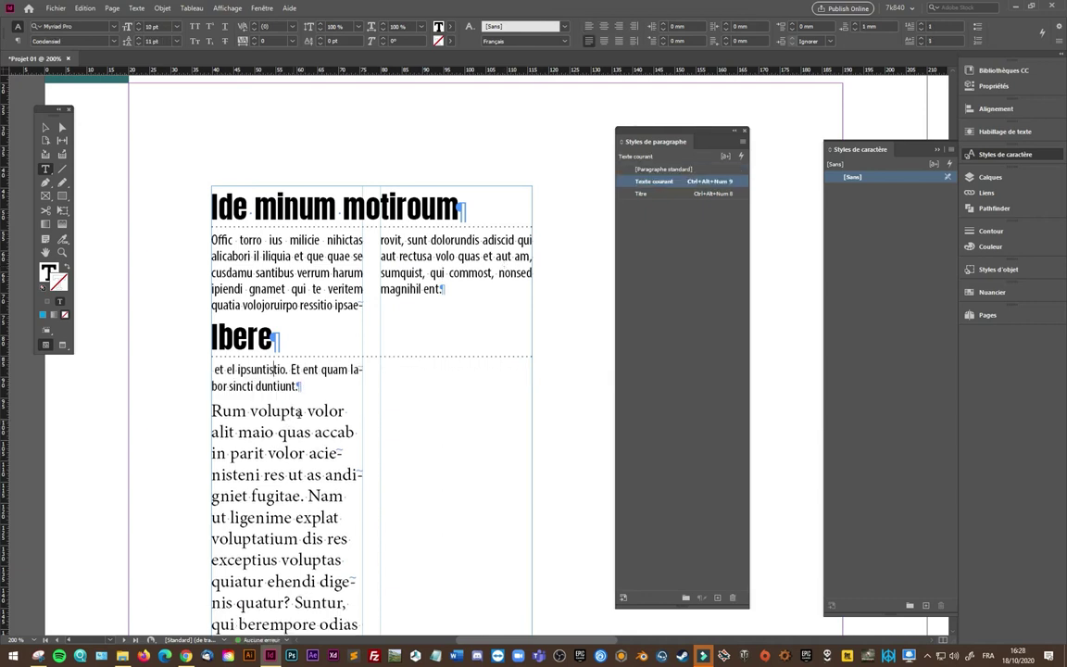
left_click(269, 409)
key("ctrl+alt+KP_9")
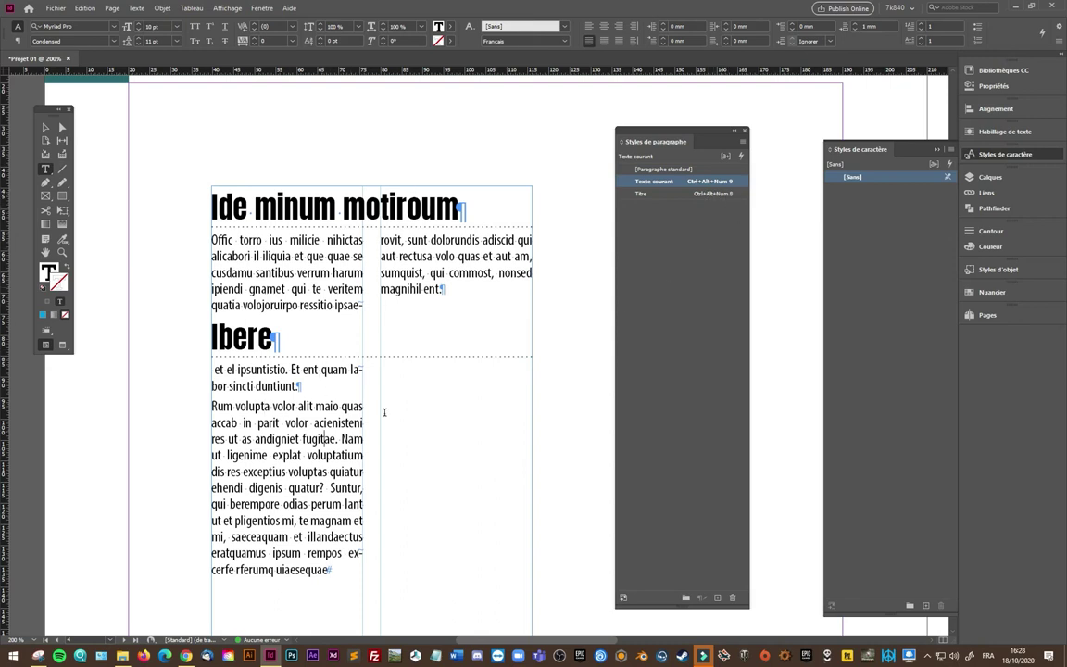
left_click(671, 194)
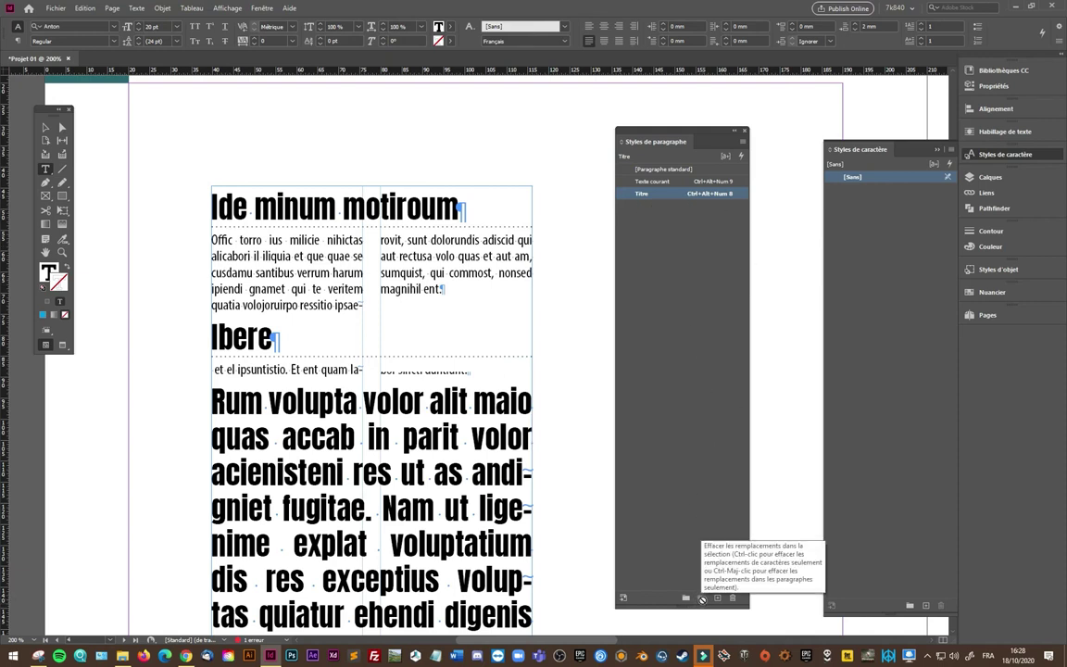
left_click(701, 597)
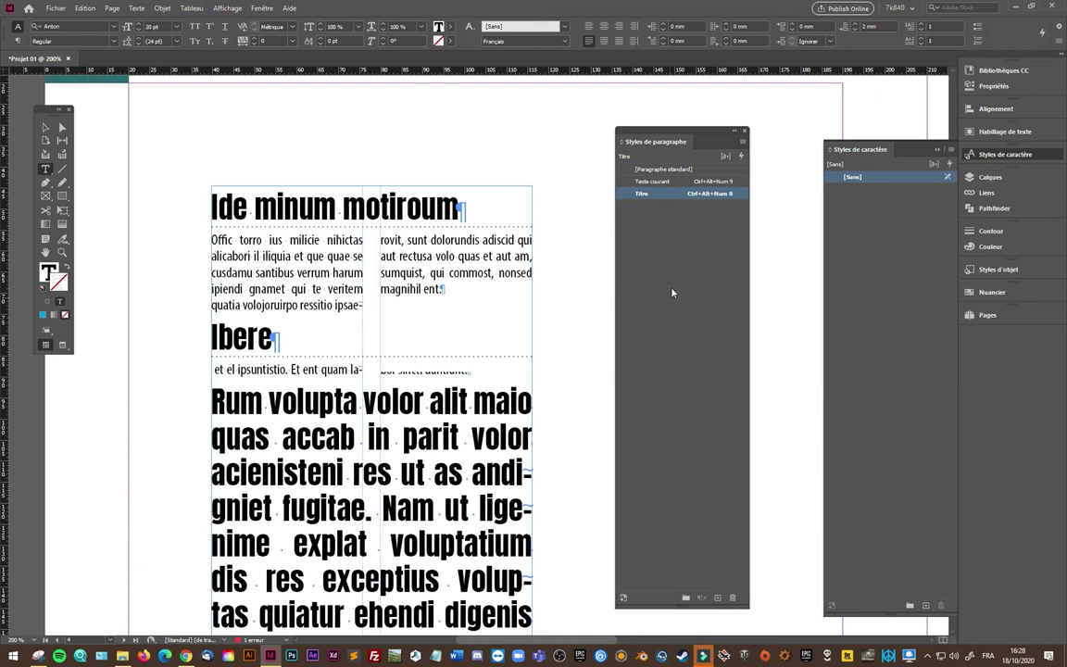
left_click(666, 181)
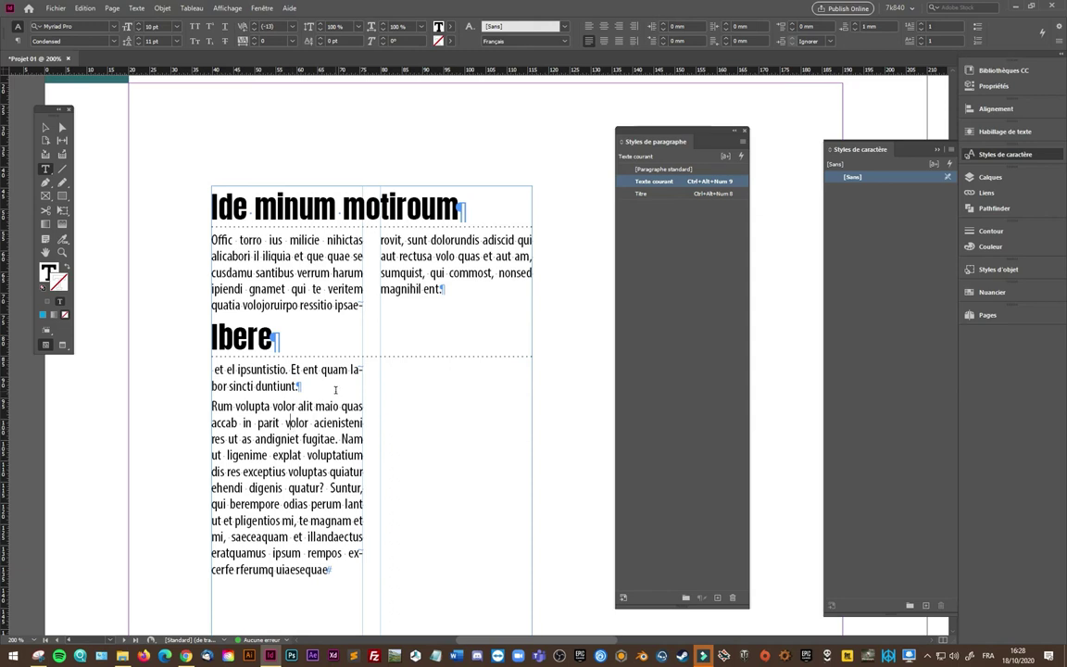
- Select the left page's two-column text frame and move the paragraph styles list aside
scroll(335, 390, "down", 4)
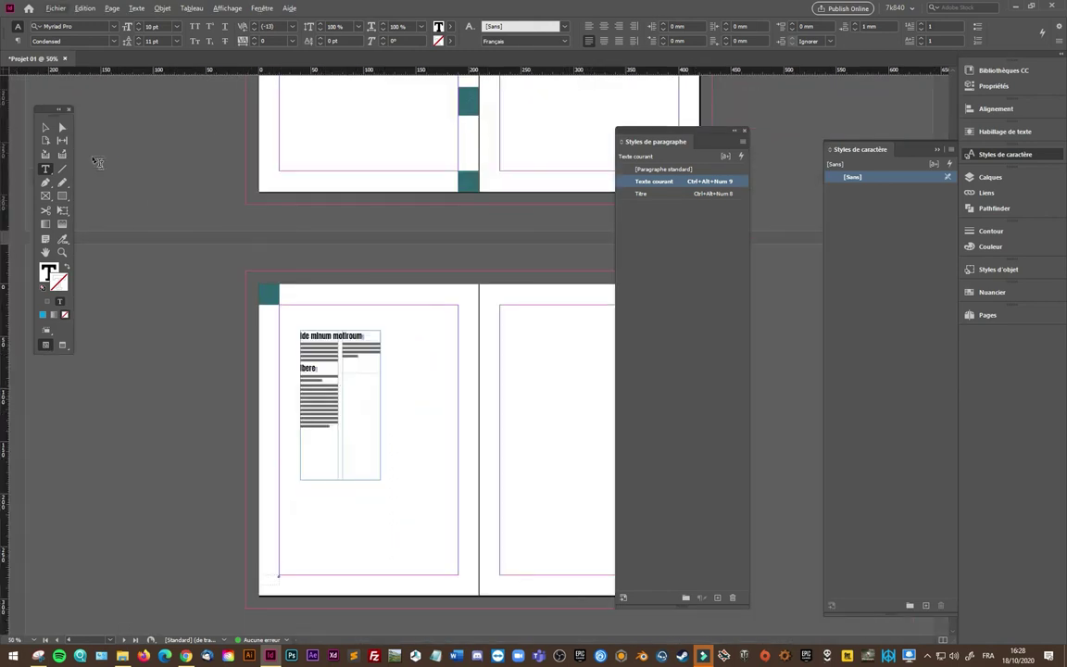
left_click(44, 126)
left_click(310, 375)
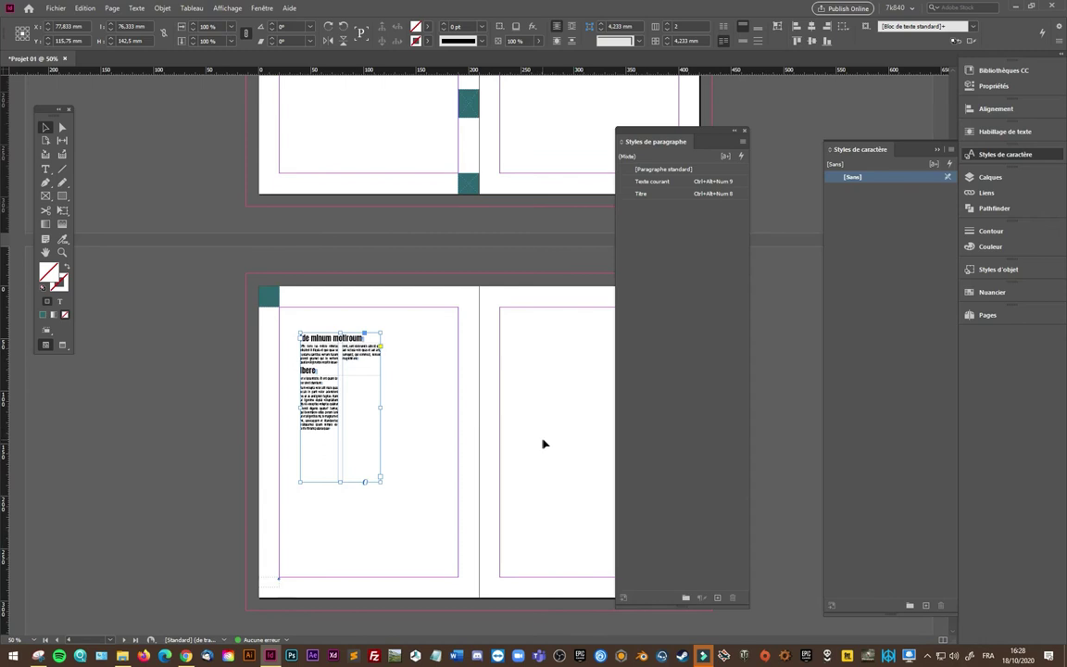
scroll(547, 443, "up", 1)
scroll(553, 445, "up", 1)
mouse_move(648, 132)
left_mouse_down()
mouse_move(845, 134)
mouse_move(875, 122)
left_mouse_up()
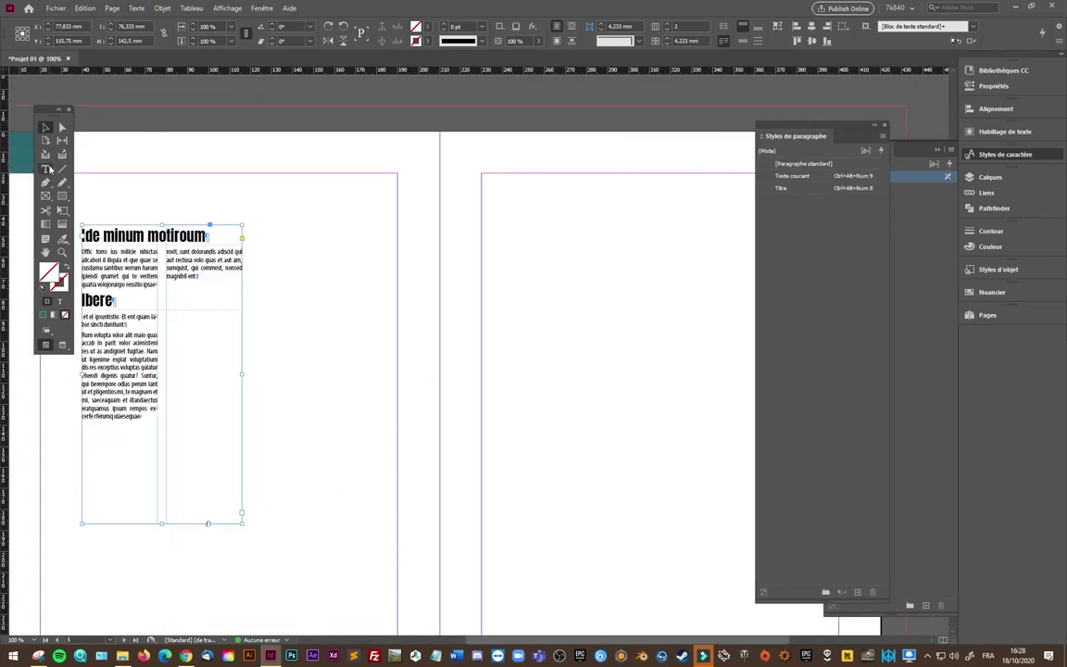
- Draw a placeholder-text frame on the right page, with Tum alibus as its own paragraph
key("t")
left_click_drag(512, 209, 693, 519)
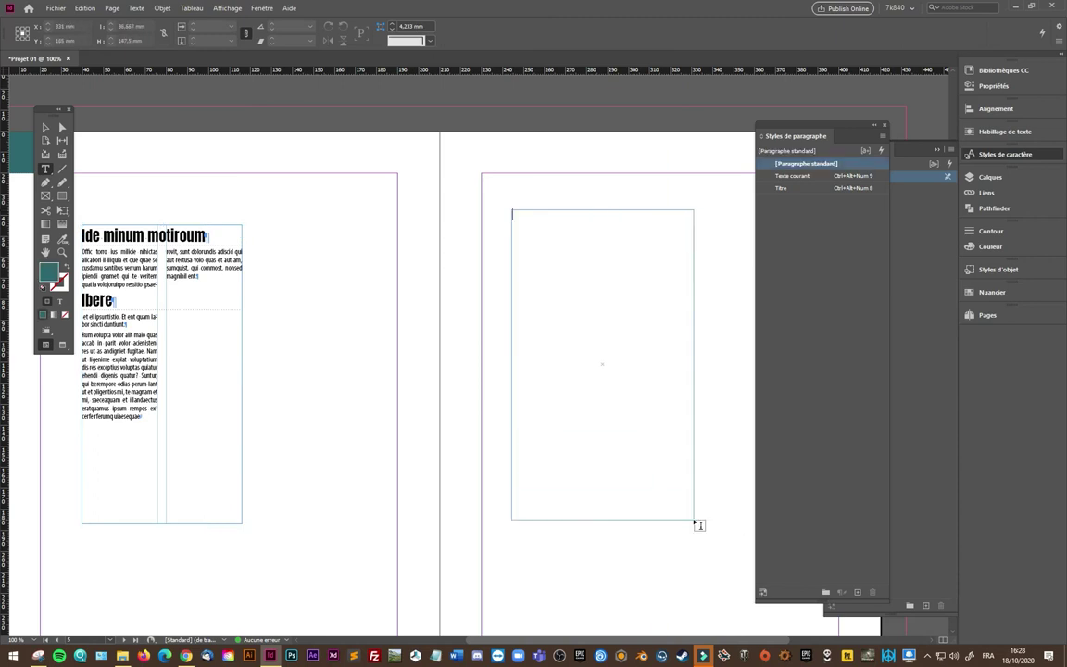
right_click(663, 365)
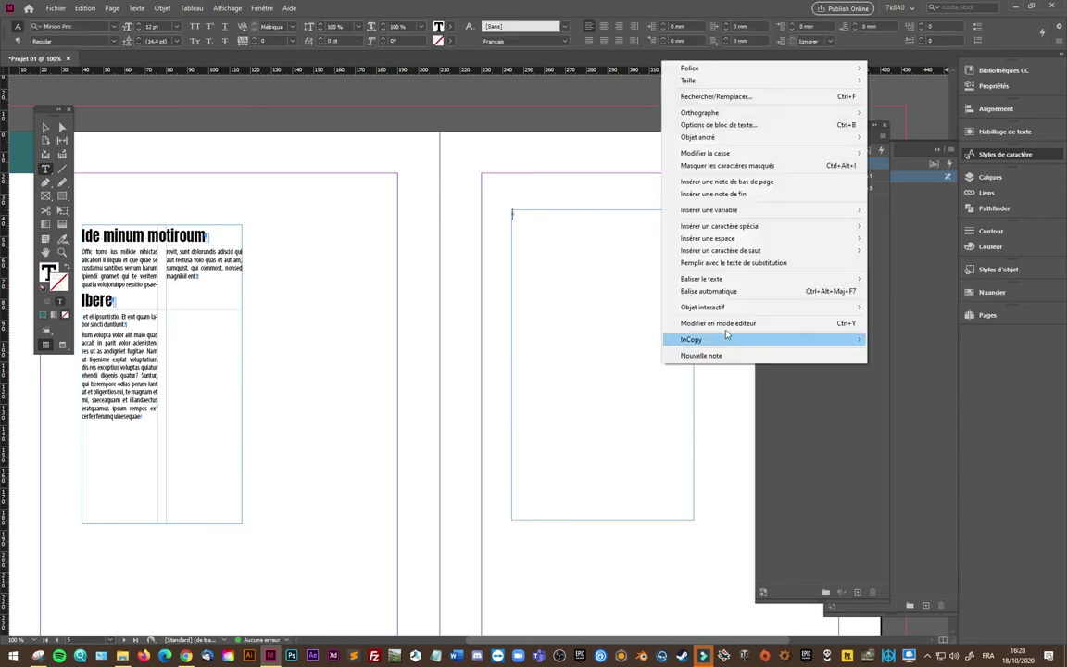
left_click(728, 263)
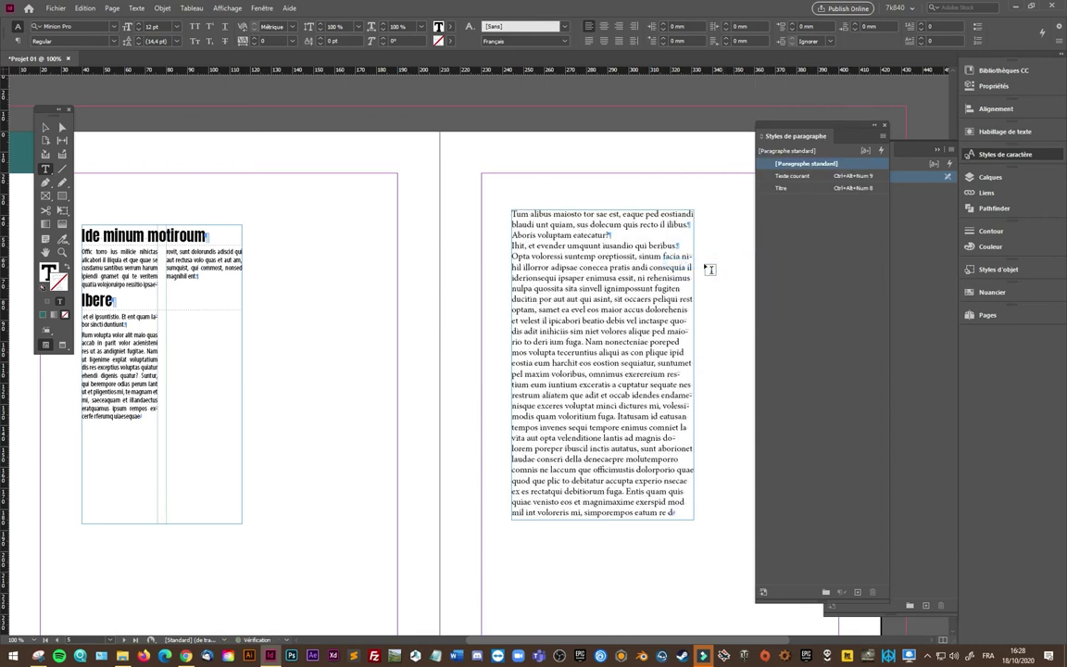
left_click(555, 215)
key("Return")
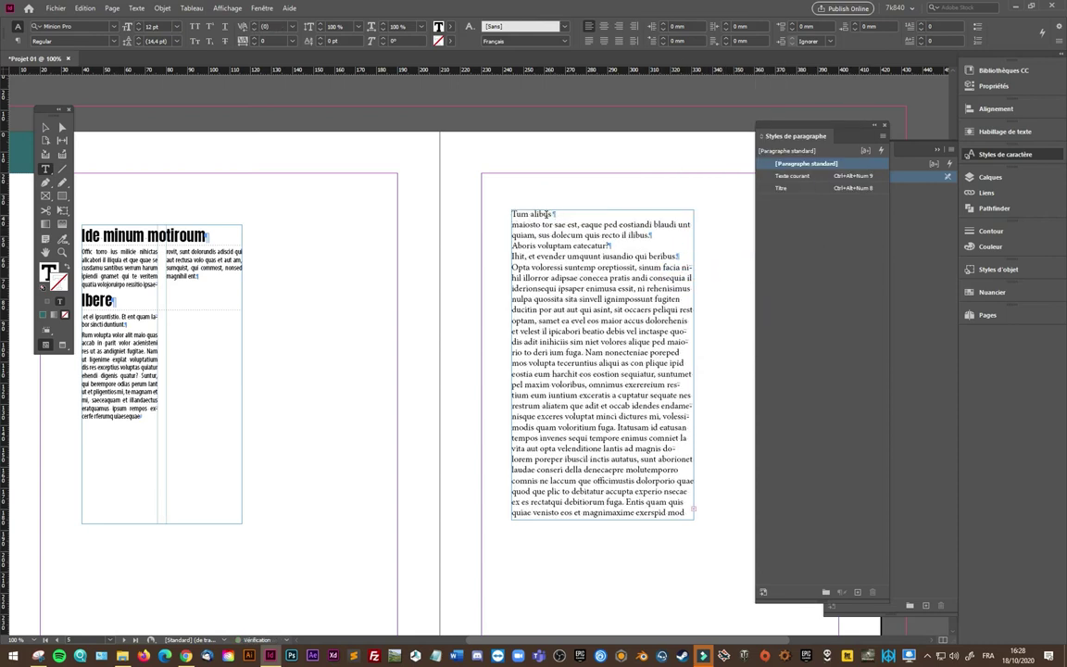
- Style Tum alibus as Titre and the remaining paragraphs as Texte courant
left_click(542, 214)
left_click(831, 187)
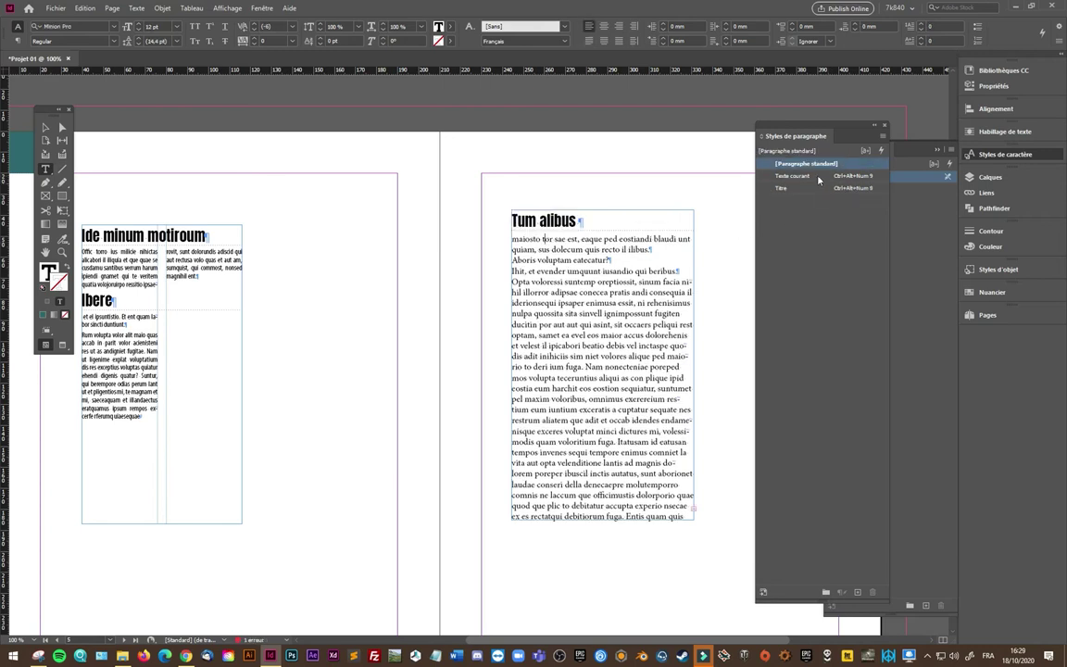
left_click(793, 175)
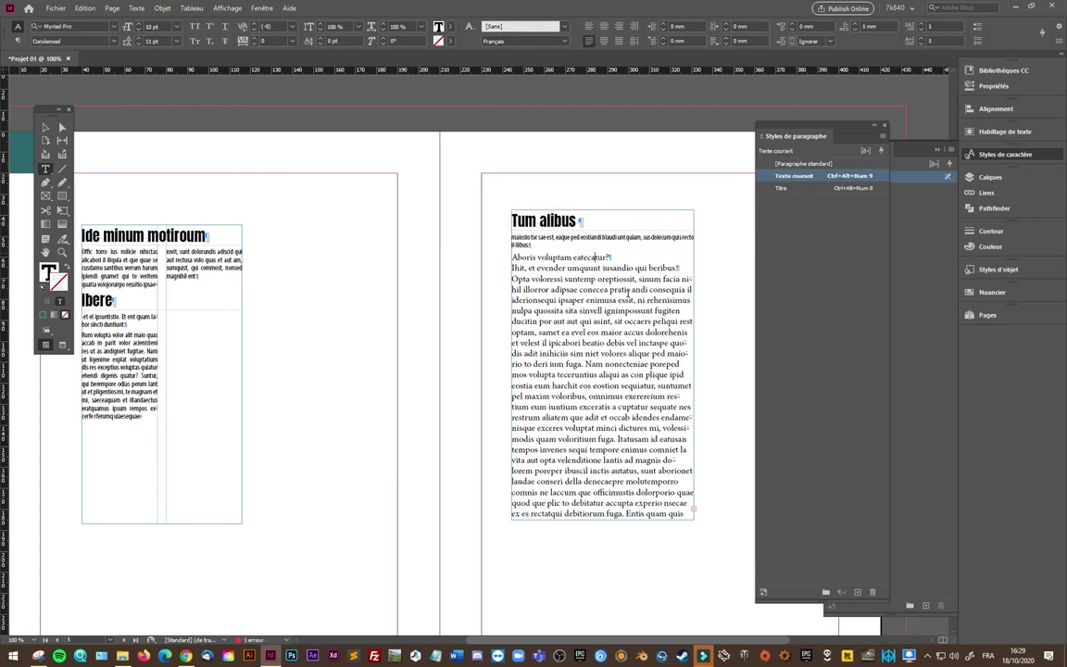
left_click_drag(594, 259, 690, 514)
left_click(806, 176)
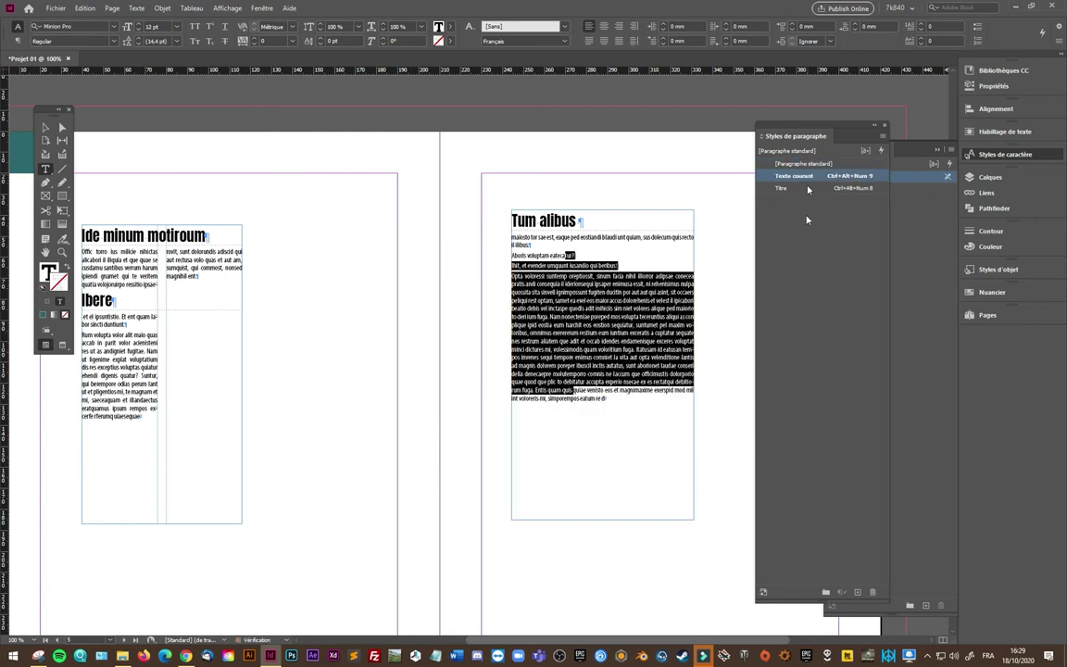
left_click(615, 404)
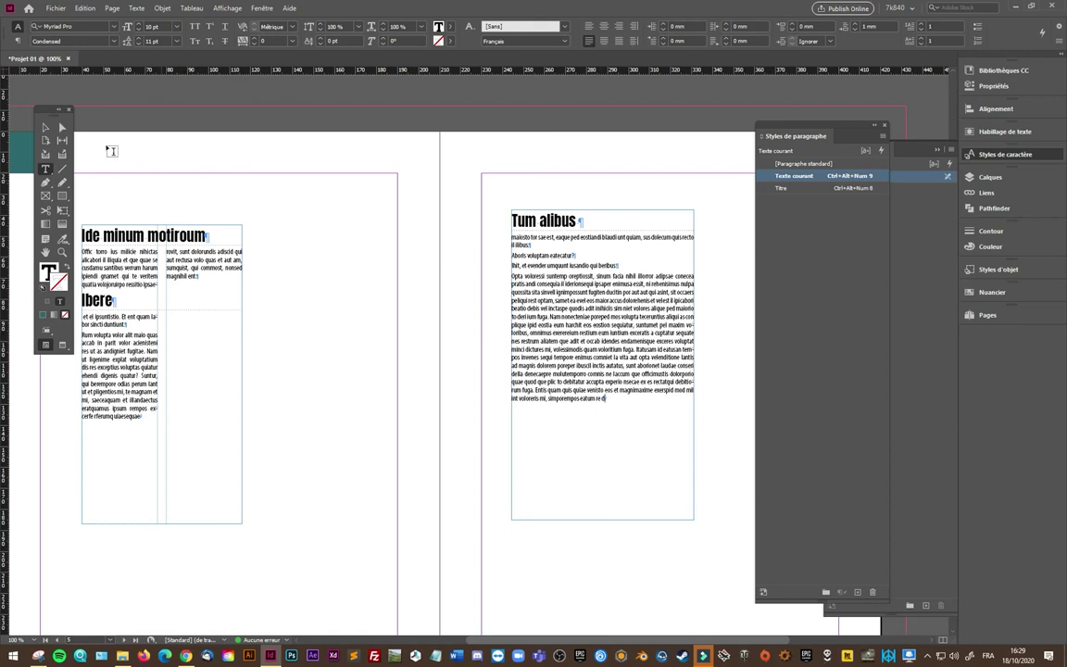
left_click(46, 127)
left_click(518, 246)
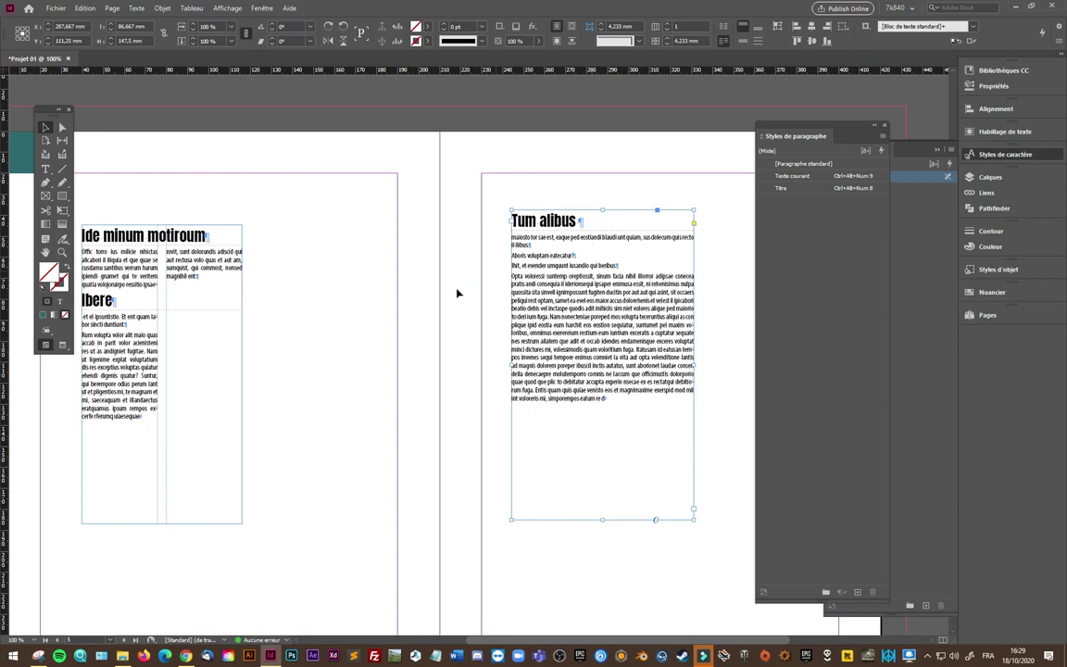
- Widen the left page's text frame and set the right page's frame to 2 columns
left_click(222, 387)
left_click_drag(242, 374, 278, 374)
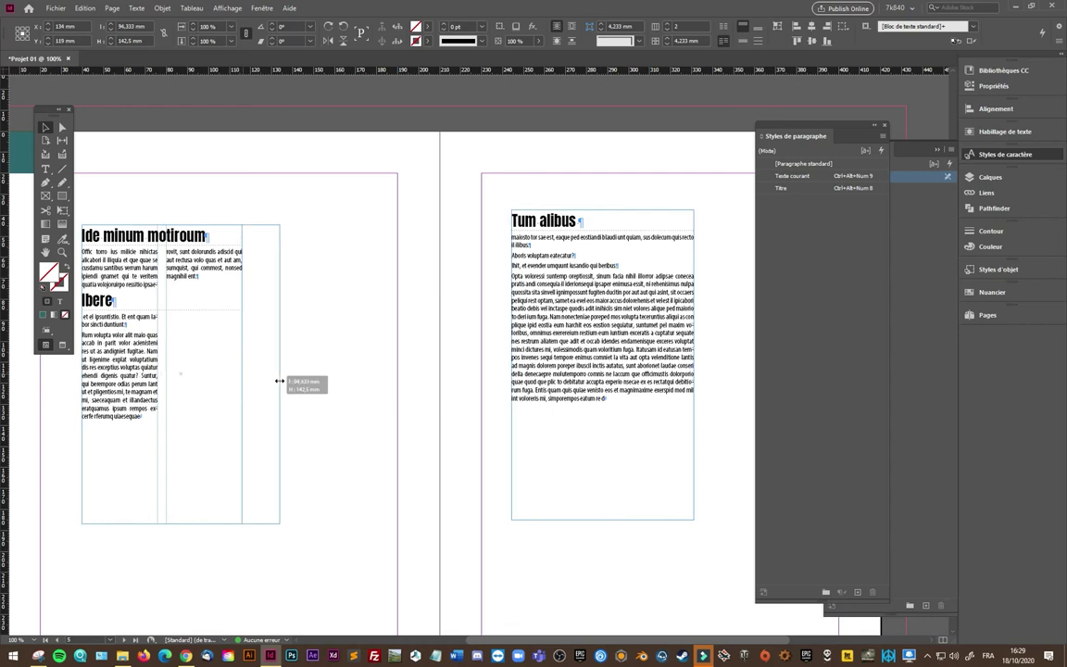
left_click(610, 324)
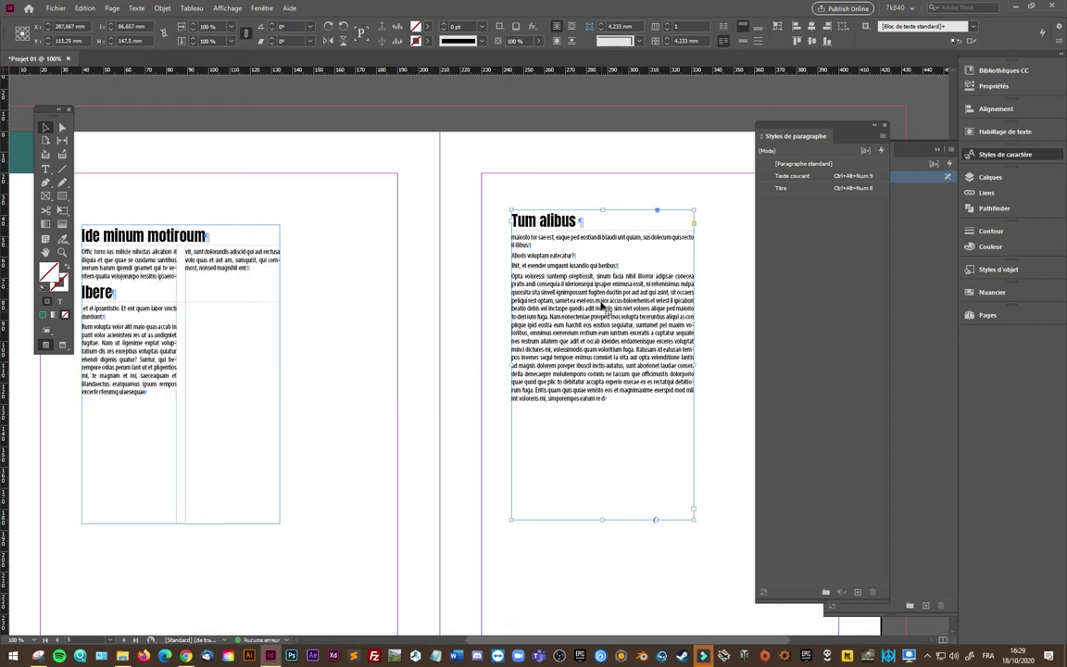
left_click(669, 27)
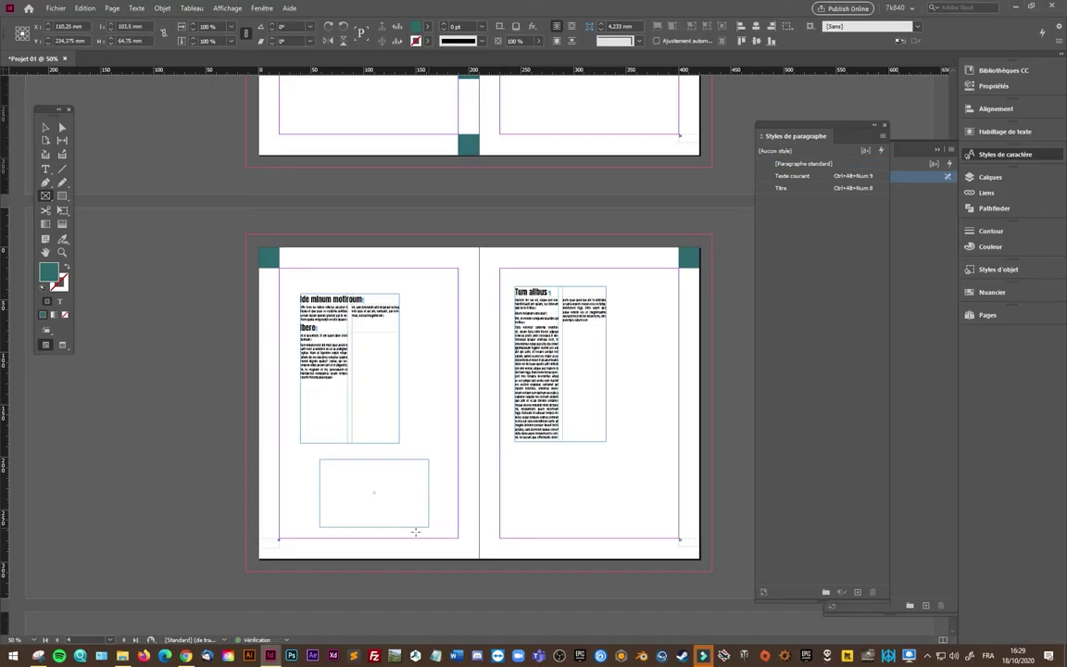
- Draw an empty frame below the left text frame and load image-03b.jpg to place into it
left_click_drag(319, 460, 435, 529)
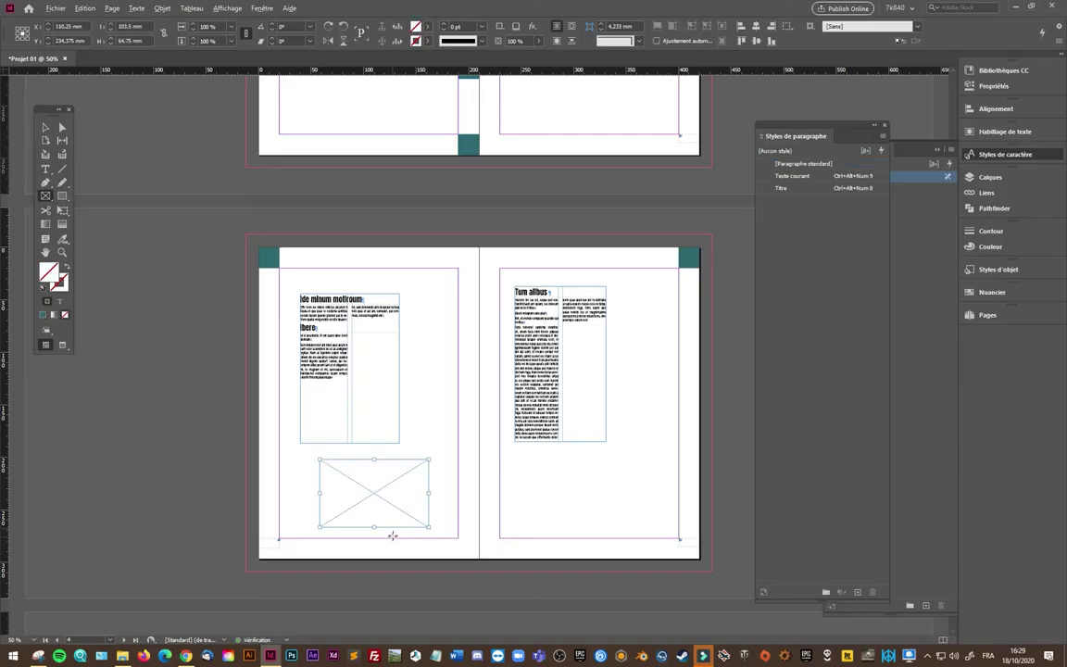
scroll(393, 534, "up", 2)
scroll(393, 534, "up", 1)
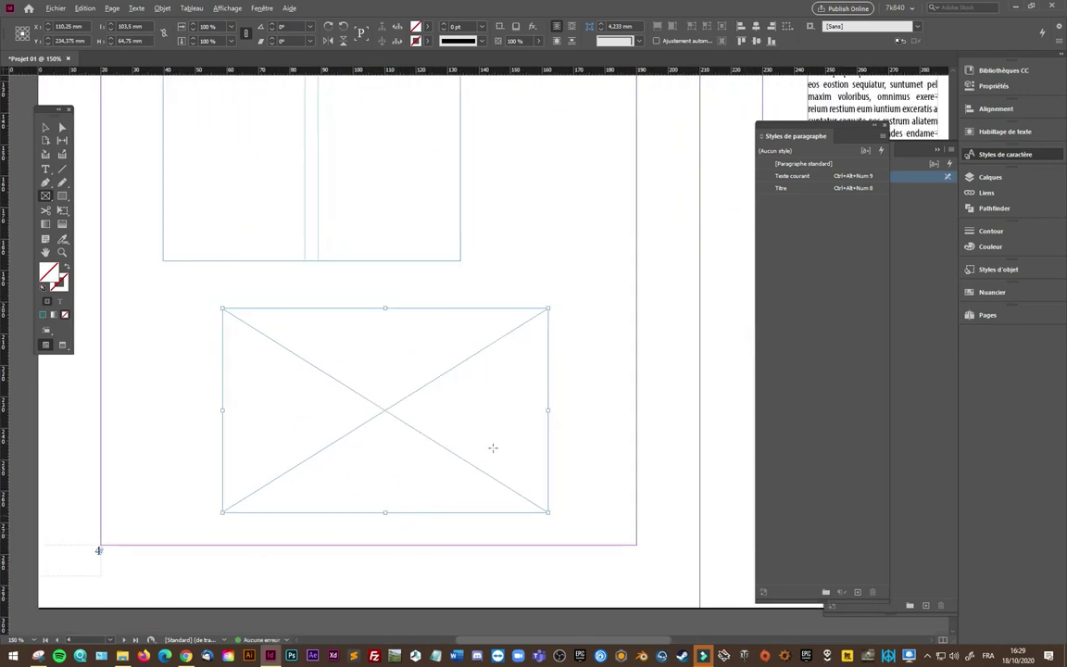
left_click(43, 197)
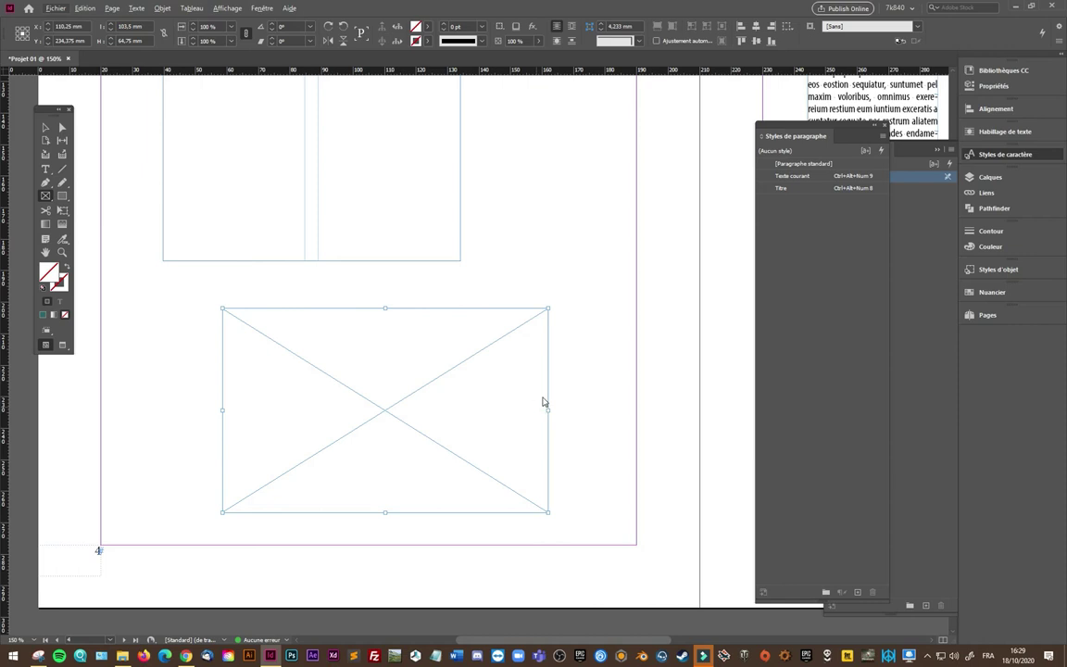
key("ctrl+d")
left_click(559, 150)
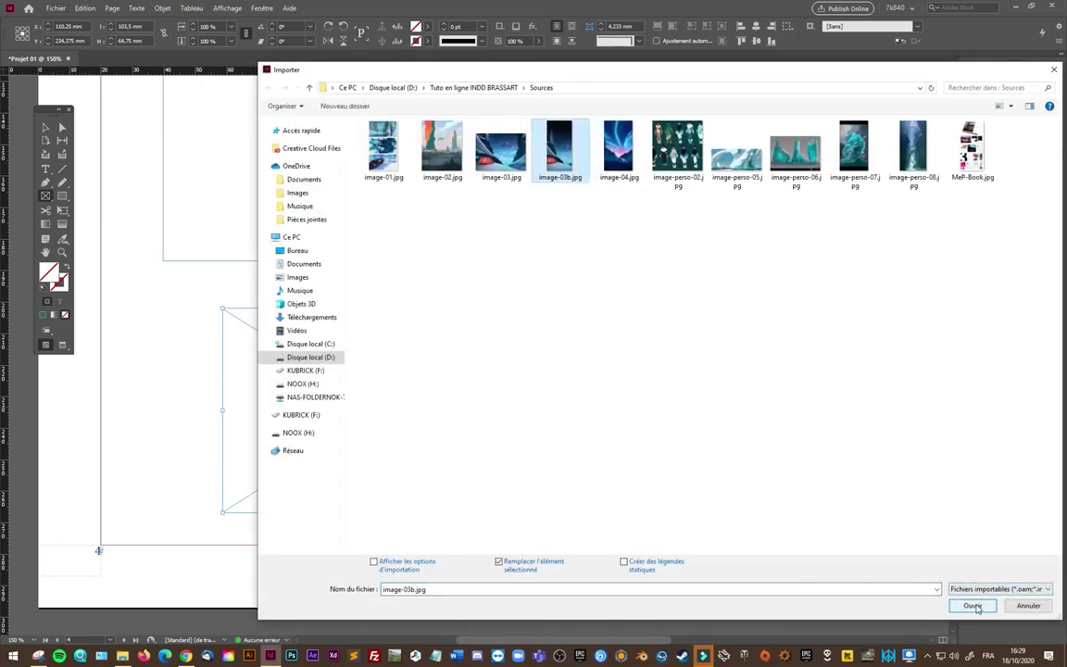
left_click(973, 605)
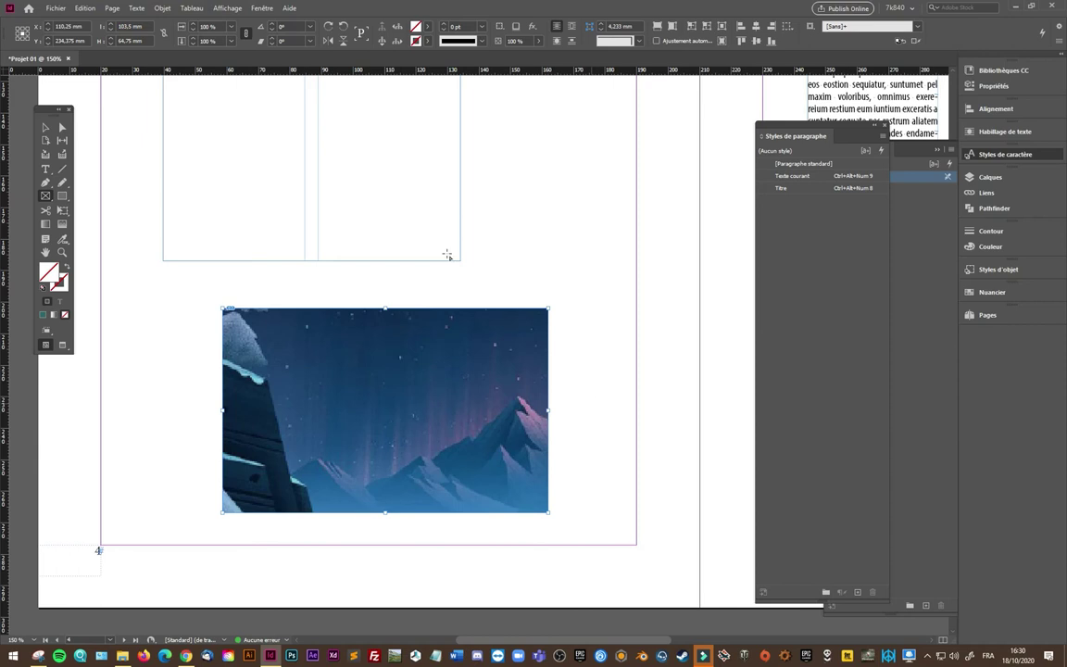
- Apply Fit Content Proportionally, then Fill Frame Proportionally, to the night mountain picture
left_click(46, 127)
right_click(379, 391)
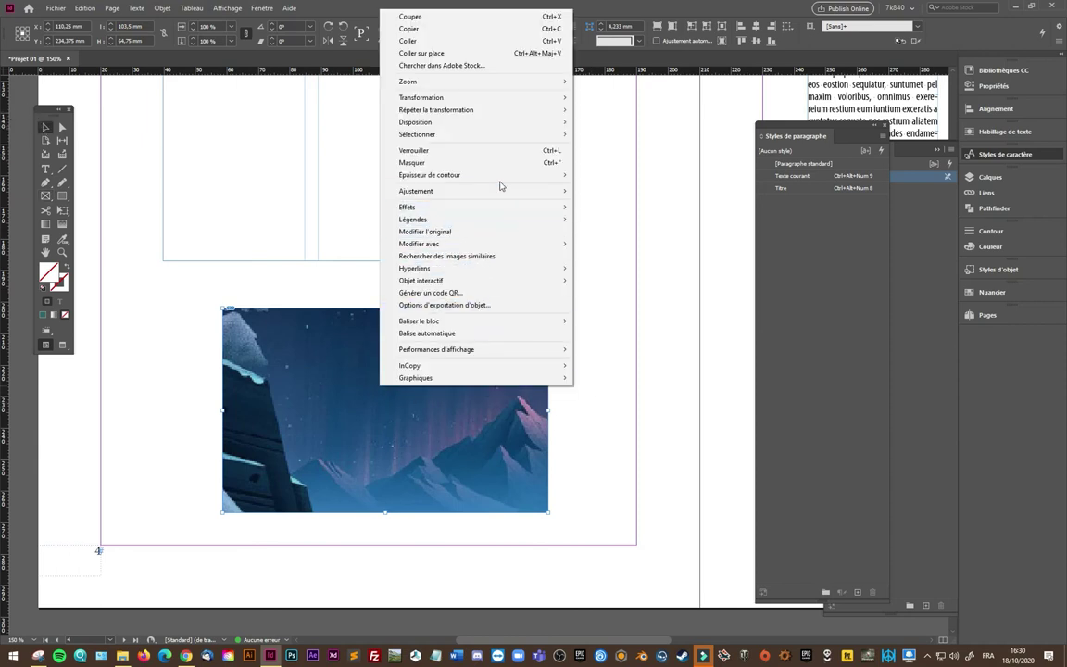
mouse_move(414, 191)
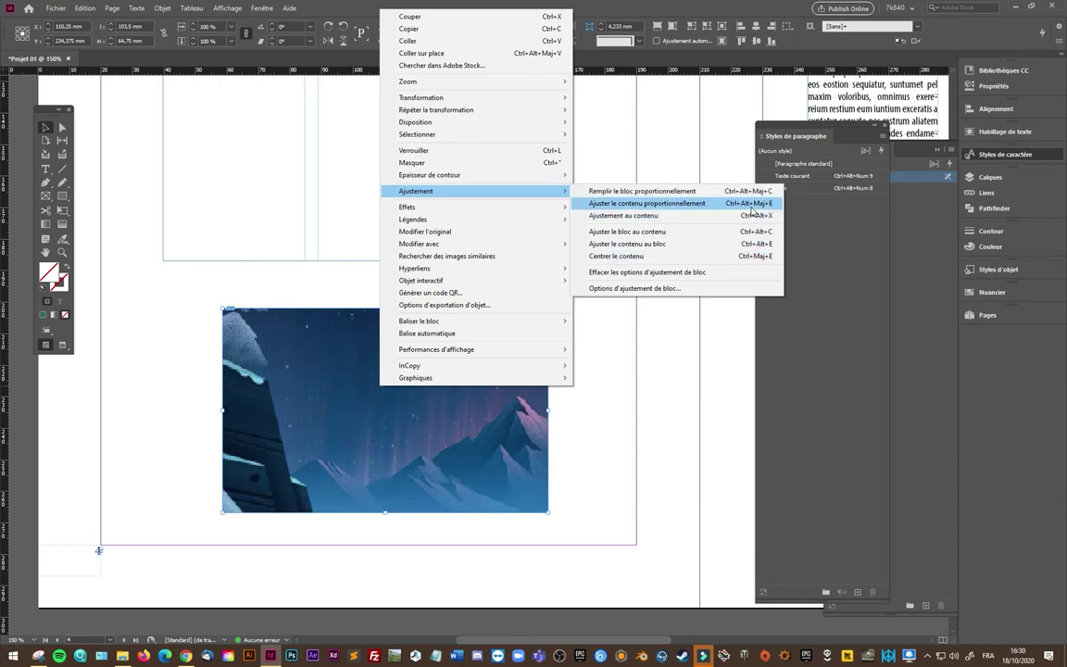
left_click(751, 206)
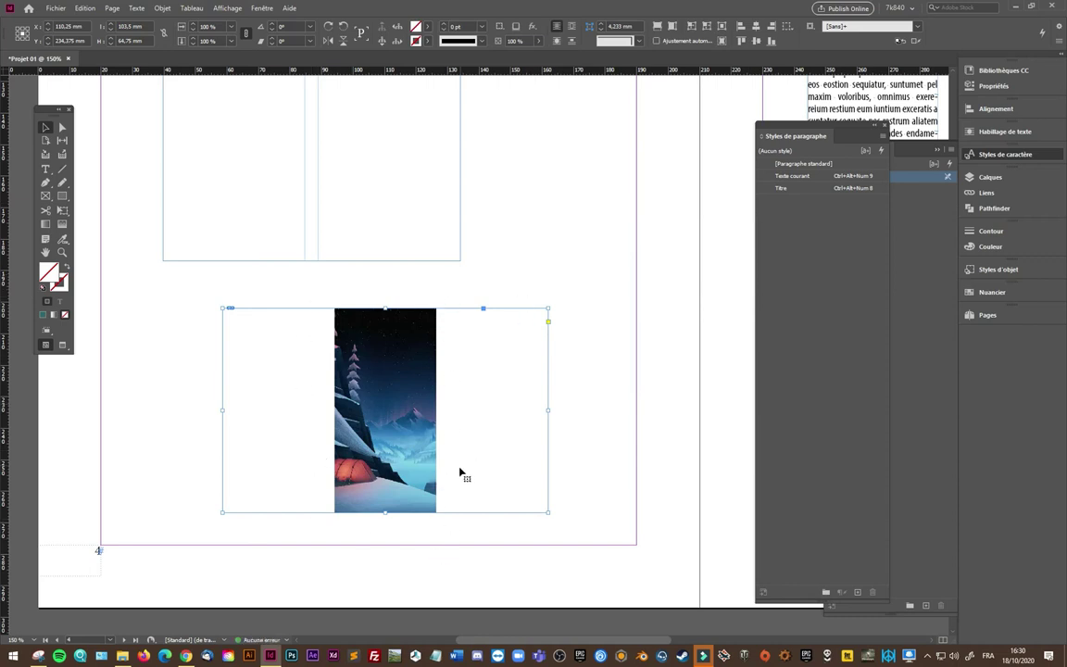
right_click(376, 397)
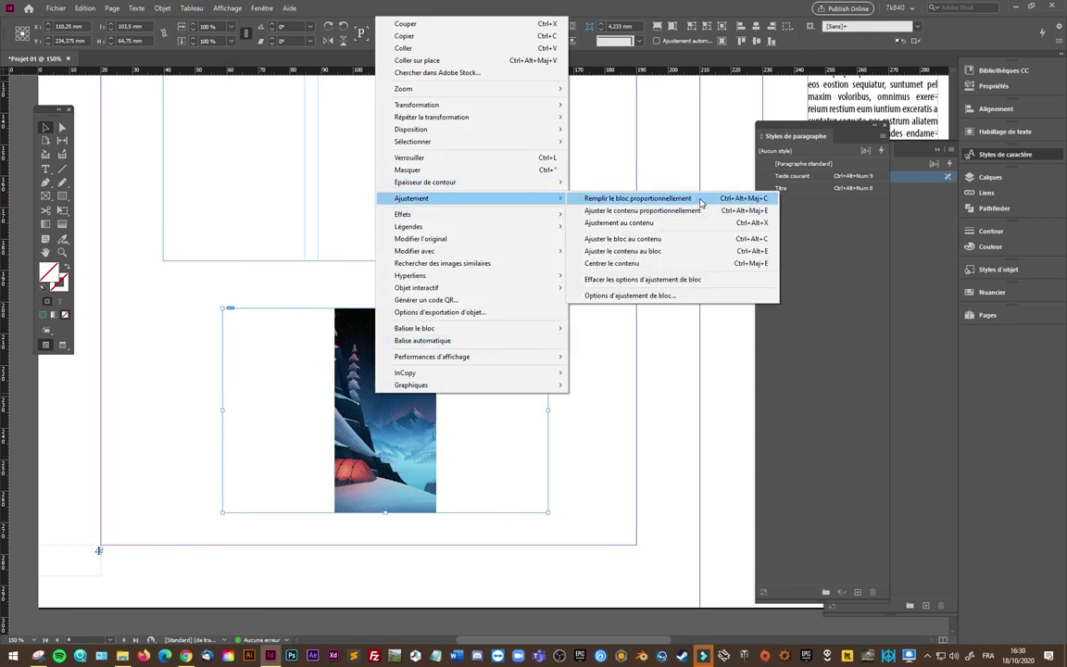
left_click(648, 198)
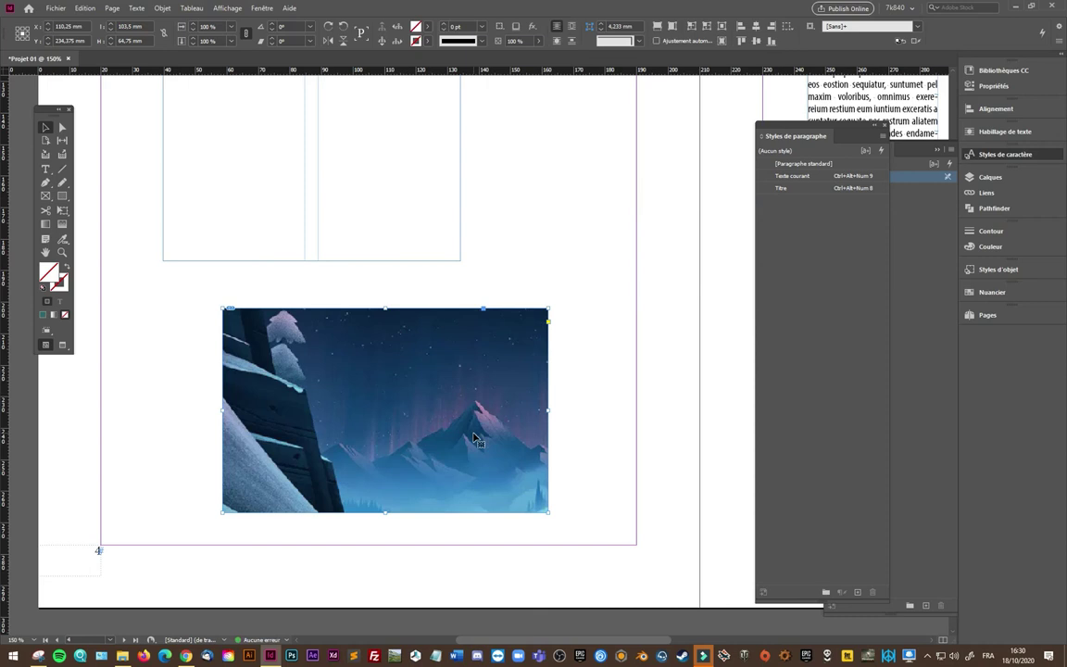
left_click(62, 127)
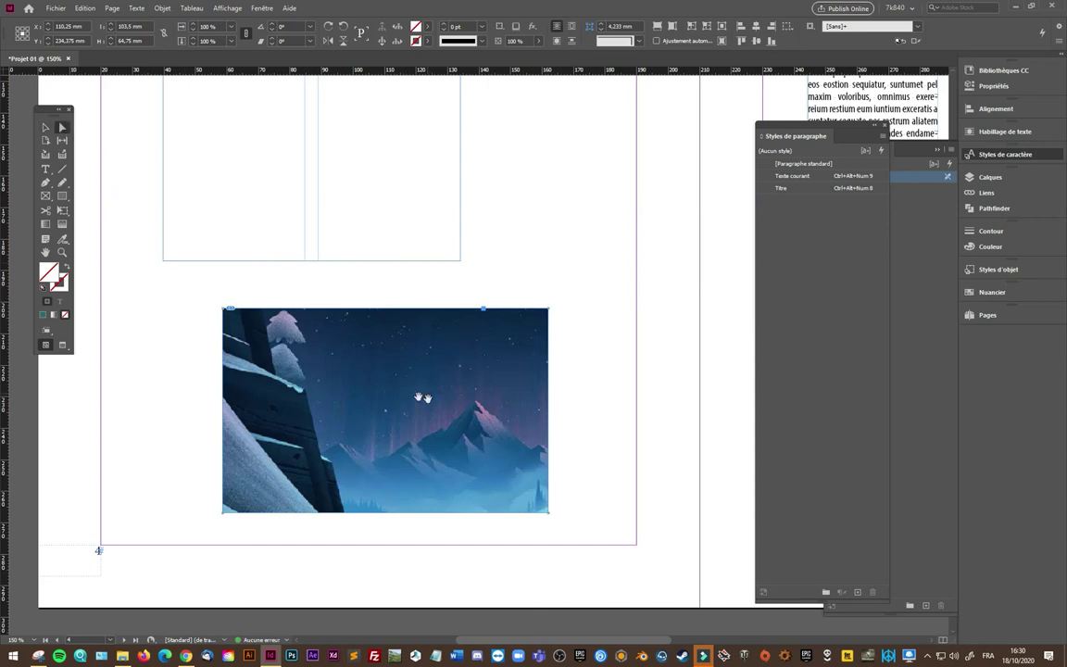
scroll(386, 393, "down", 1)
scroll(389, 394, "down", 1)
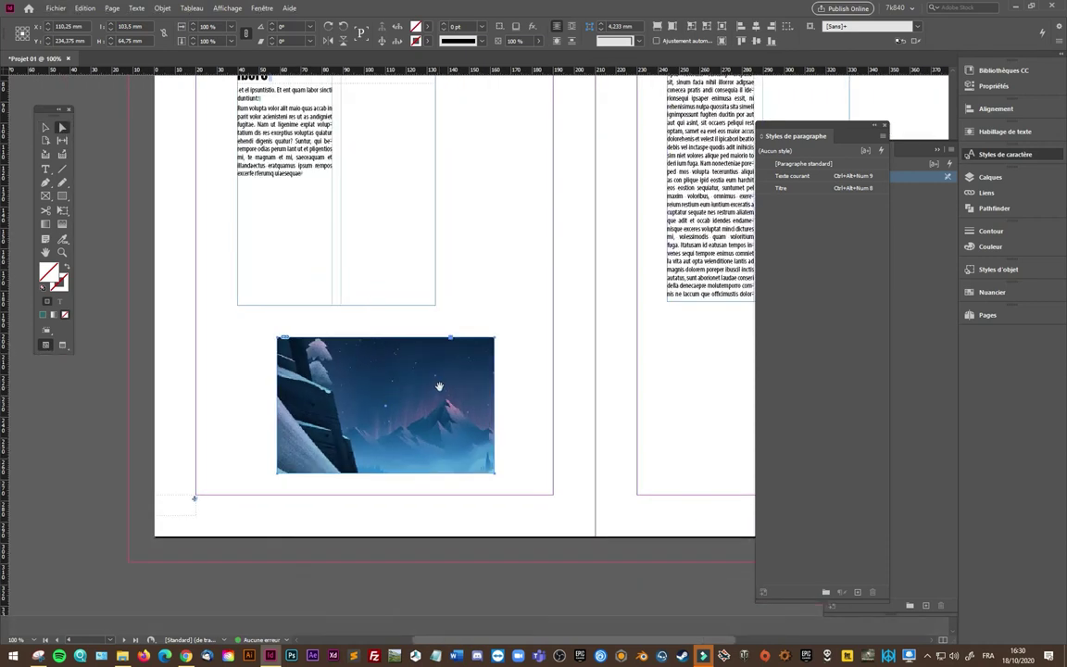
- Drag the mountain picture up inside its frame so the crop centres on the orange tent
left_click(439, 385)
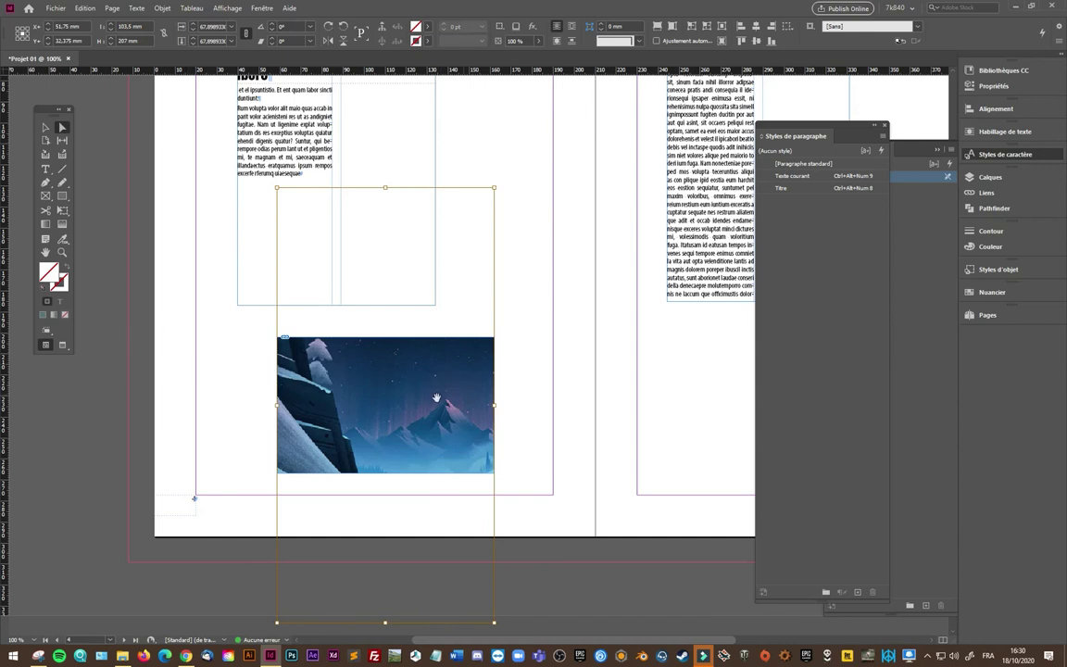
mouse_move(434, 370)
left_mouse_down()
mouse_move(450, 291)
mouse_move(443, 262)
mouse_move(445, 405)
mouse_move(424, 288)
mouse_move(422, 332)
mouse_move(421, 276)
mouse_move(452, 393)
mouse_move(441, 409)
mouse_move(441, 281)
left_mouse_up()
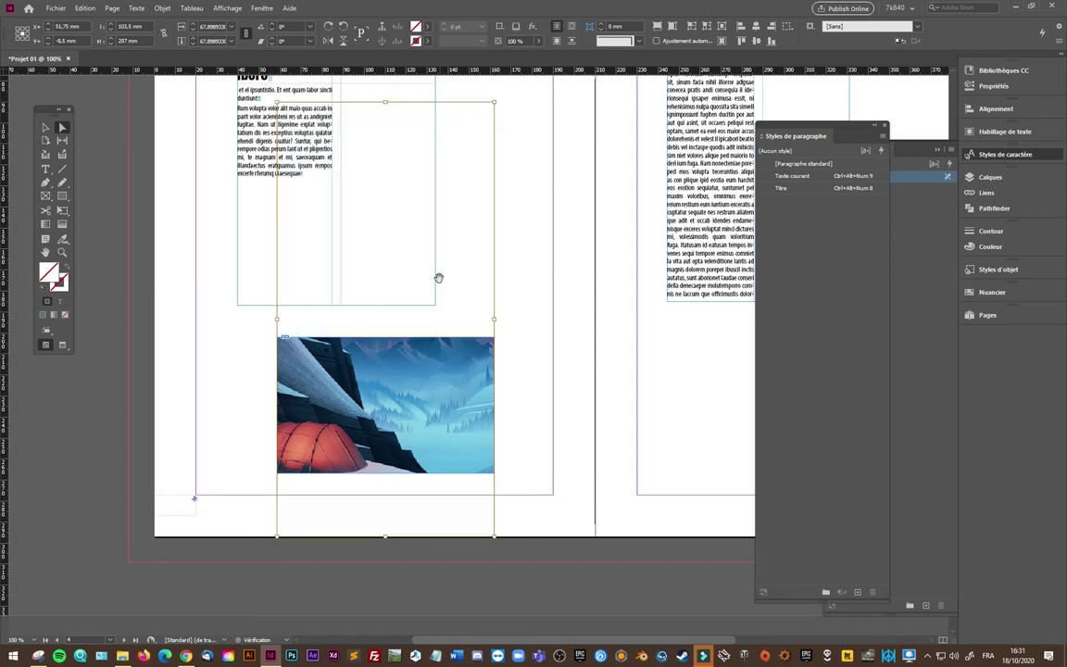
left_click(524, 457)
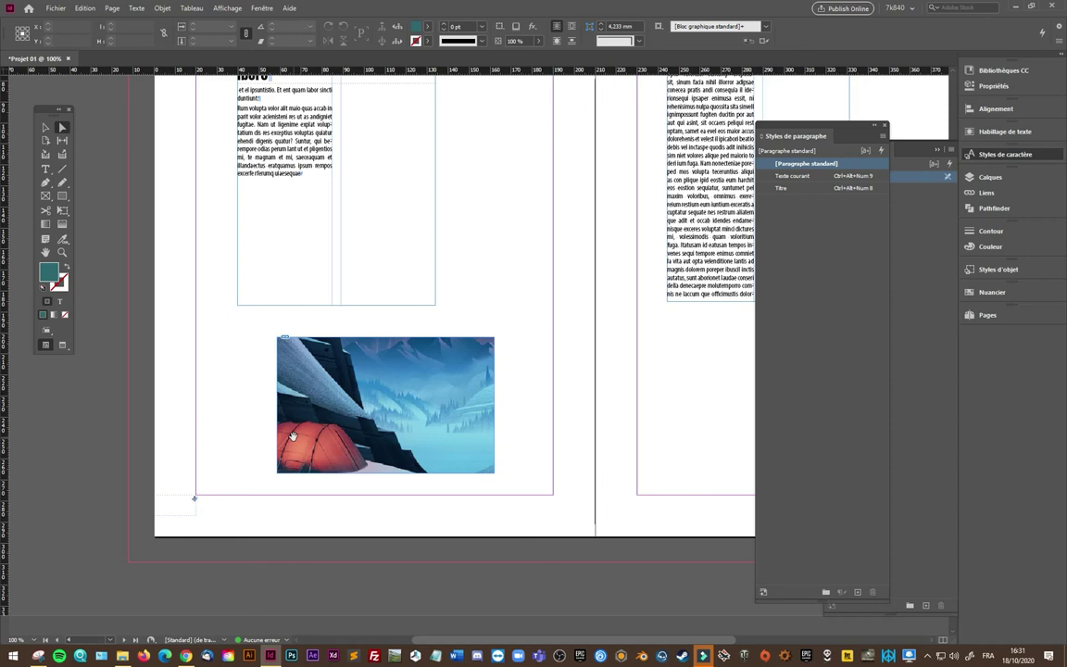
left_click(44, 126)
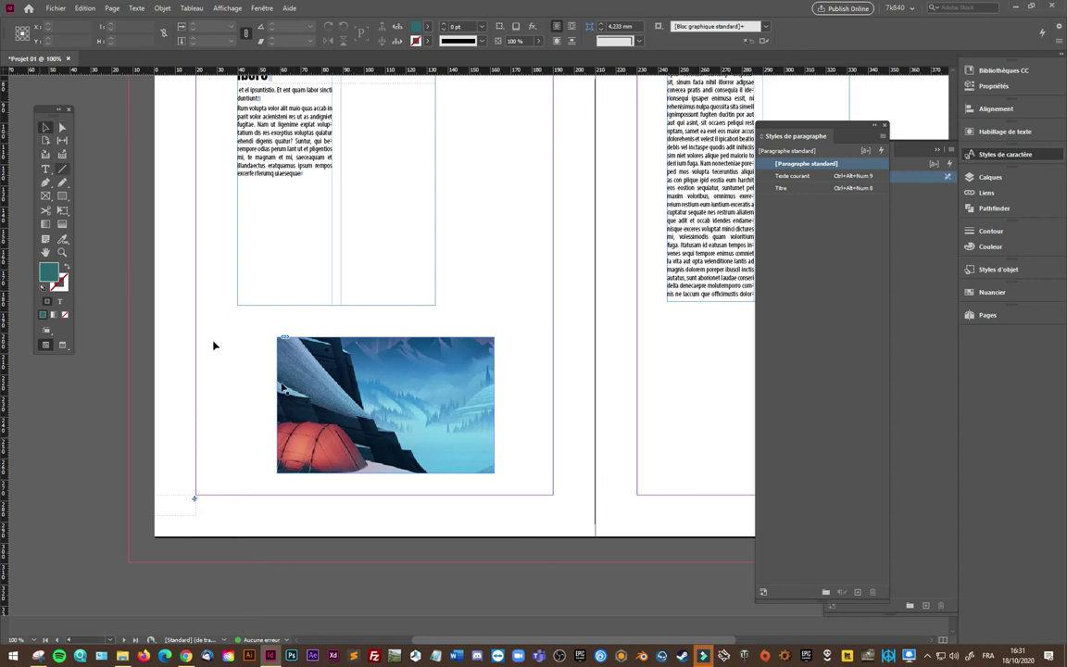
left_click(445, 419)
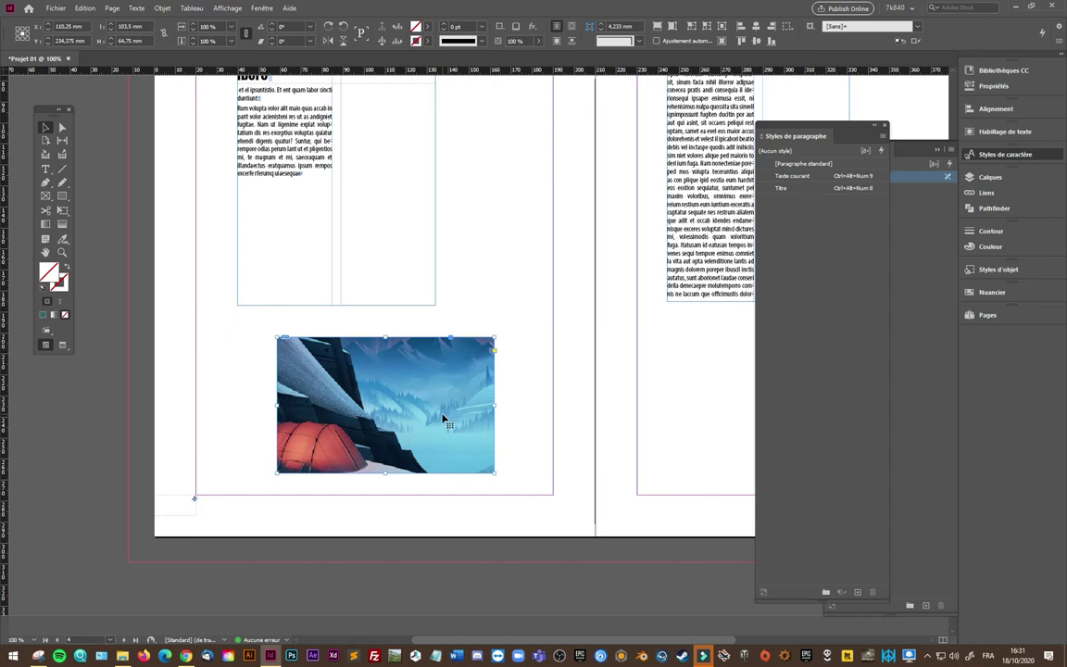
- On the next blank spread, draw a rectangle placeholder frame across the left page
left_click(45, 197)
scroll(629, 396, "down", 1)
scroll(639, 380, "down", 8)
scroll(653, 365, "down", 4)
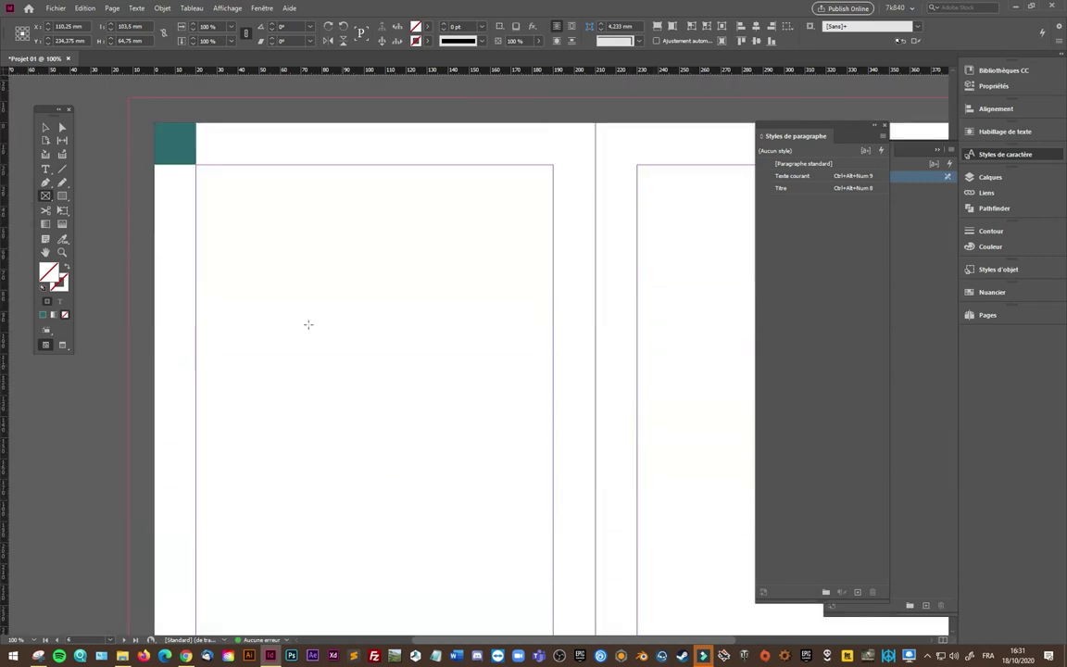
left_click(45, 196)
left_click_drag(244, 274, 367, 419)
- Turn the frame into a two-by-two grid of image placeholder frames, sized down and right
key("Up")
key("Up")
key("Right")
key("Right")
key("Right")
left_click_drag(367, 418, 512, 517)
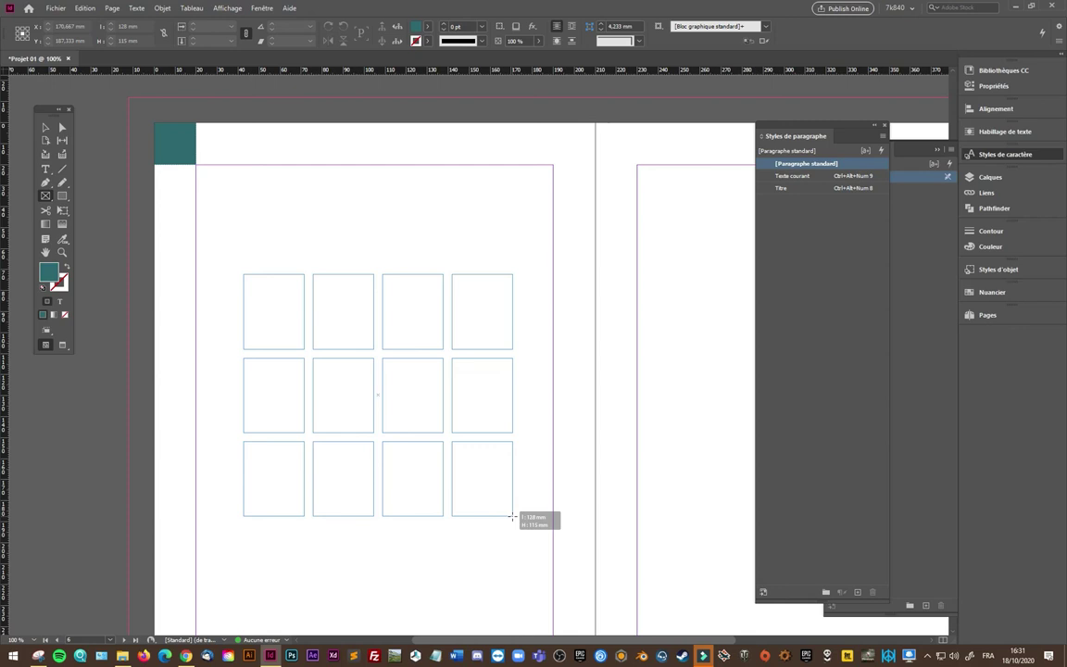
mouse_move(511, 517)
left_mouse_down()
mouse_move(524, 566)
mouse_move(495, 492)
mouse_move(507, 537)
left_mouse_up()
key("Up")
key("Down")
key("Down")
key("Down")
key("Up")
key("Right")
key("Right")
key("Up")
key("Down")
key("Down")
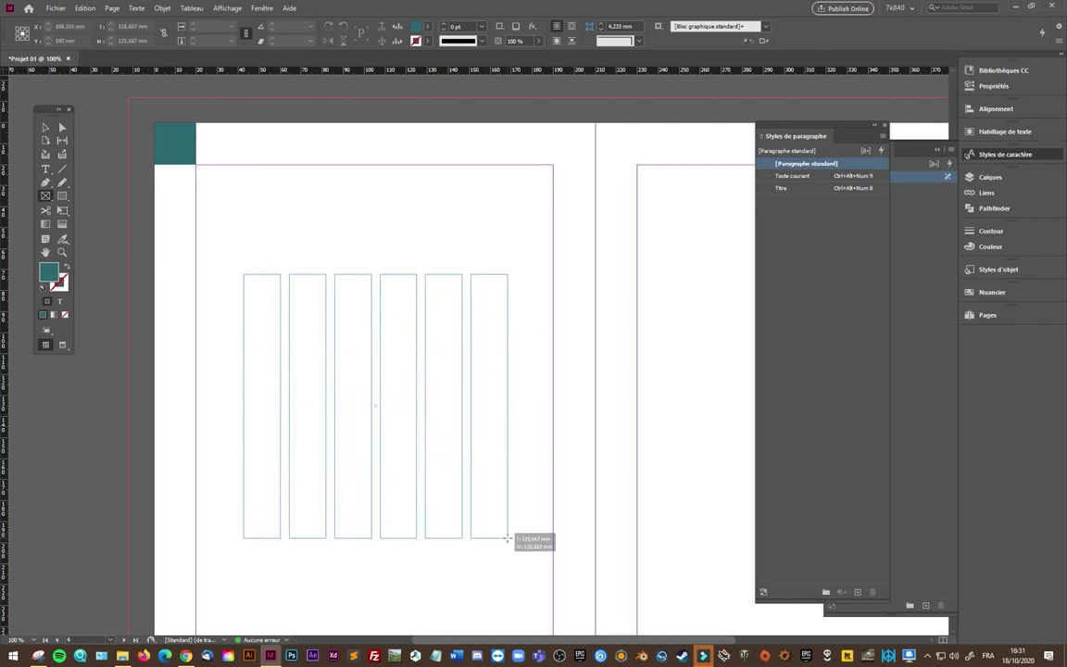
key("Right")
key("Right")
key("Up")
mouse_move(506, 537)
left_mouse_down()
mouse_move(477, 454)
mouse_move(343, 377)
mouse_move(475, 513)
mouse_move(448, 475)
mouse_move(497, 502)
left_mouse_up()
key("Left")
key("Left")
key("Left")
key("Left")
key("Left")
key("Left")
left_click_drag(497, 503, 497, 503)
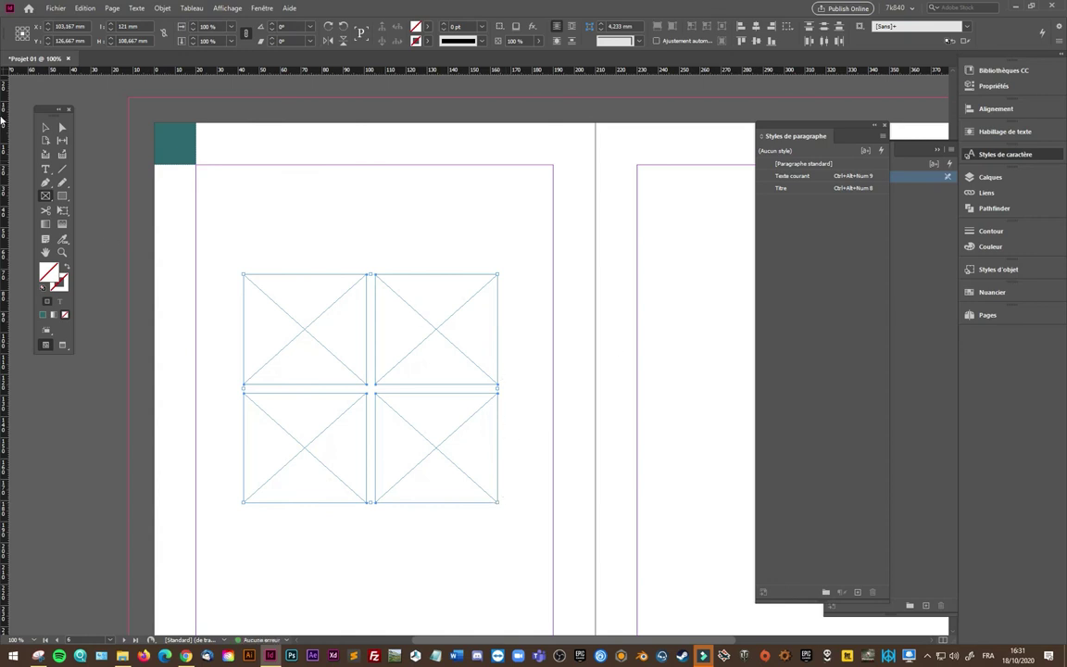
- Load image-02, image-03, image-perso-02 and image-perso-05 for placing
left_click(49, 128)
right_click(349, 331)
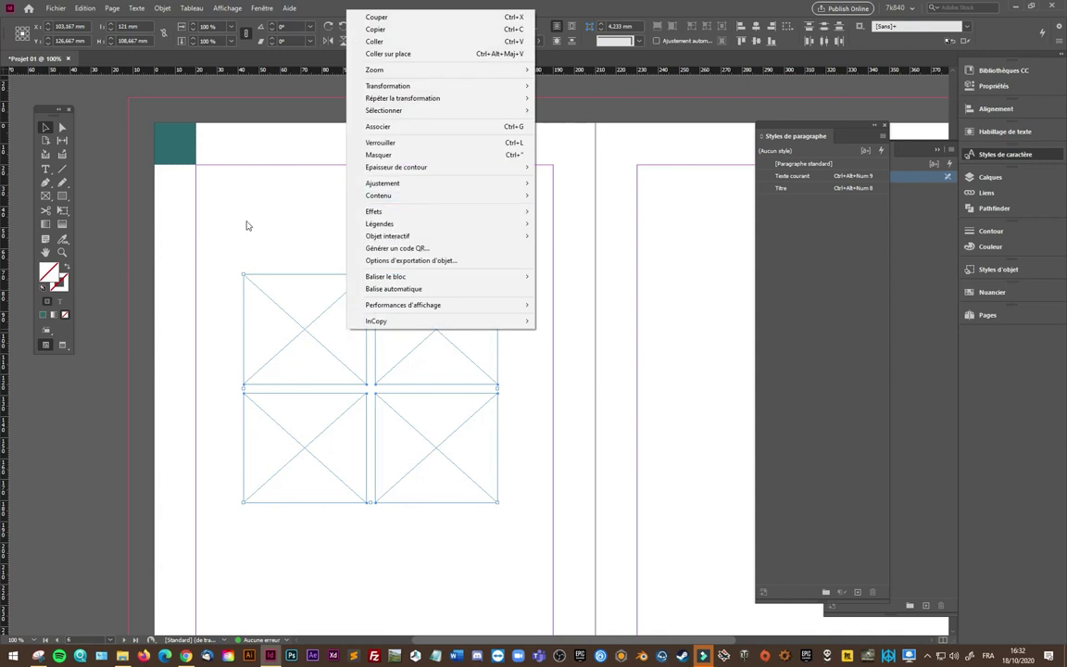
left_click(247, 225)
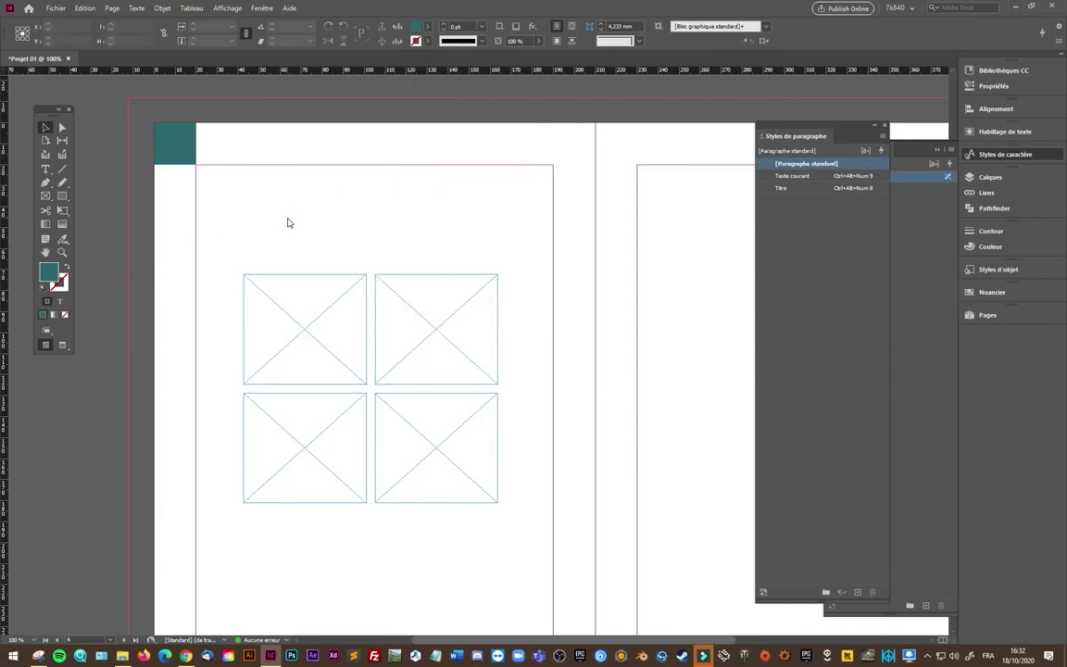
key("ctrl+d")
left_click(501, 150)
left_click(442, 148, "ctrl")
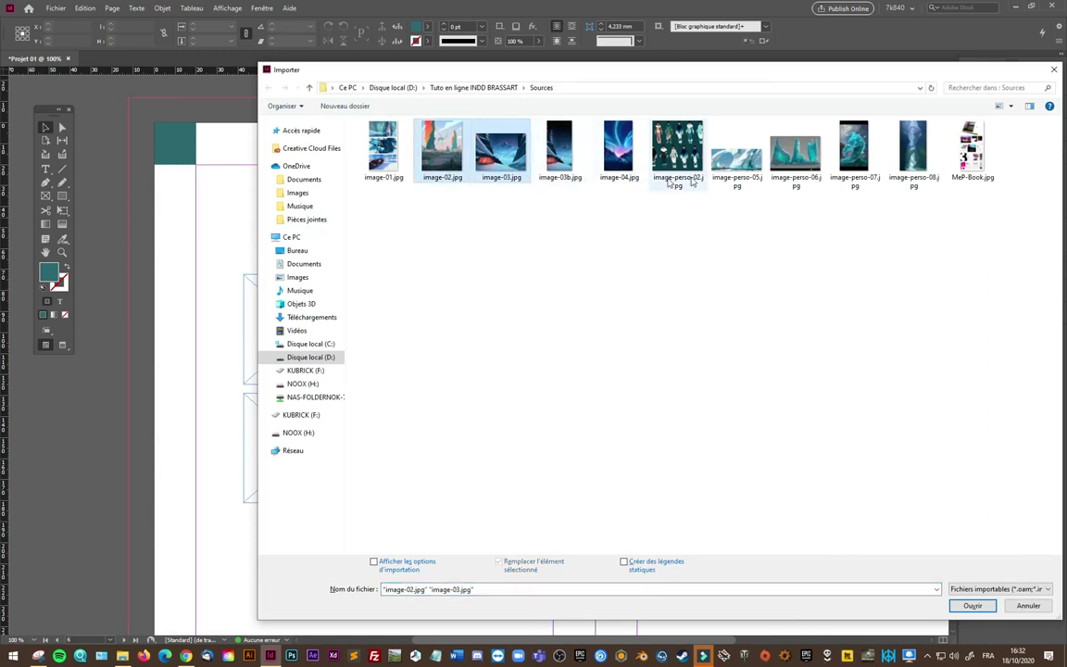
left_click(677, 153, "ctrl")
left_click(731, 164, "ctrl")
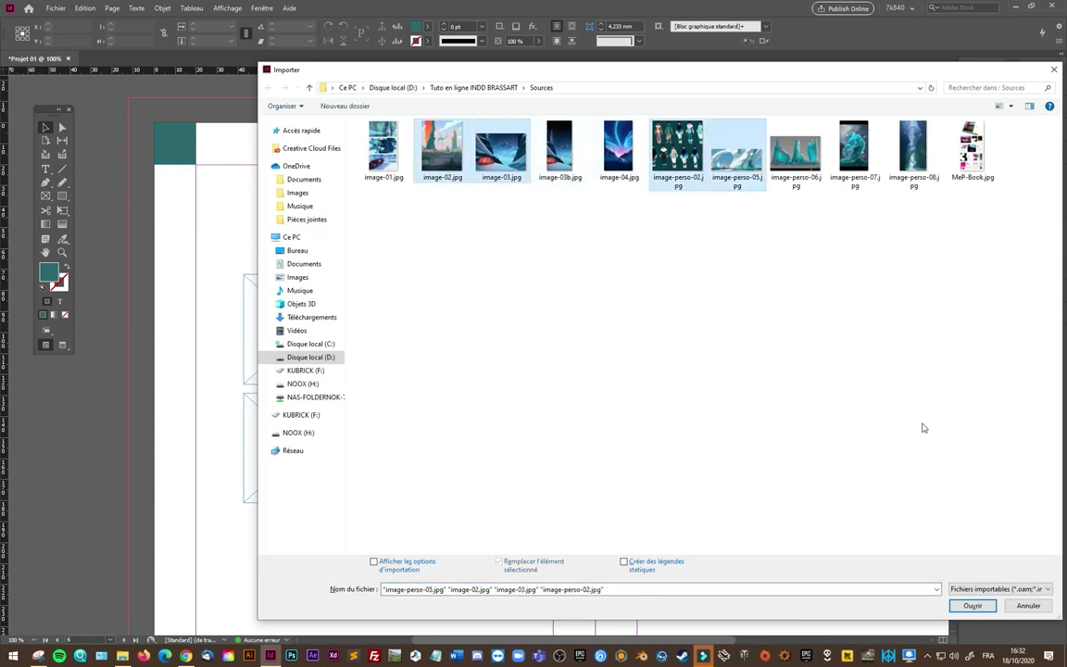
left_click(971, 604)
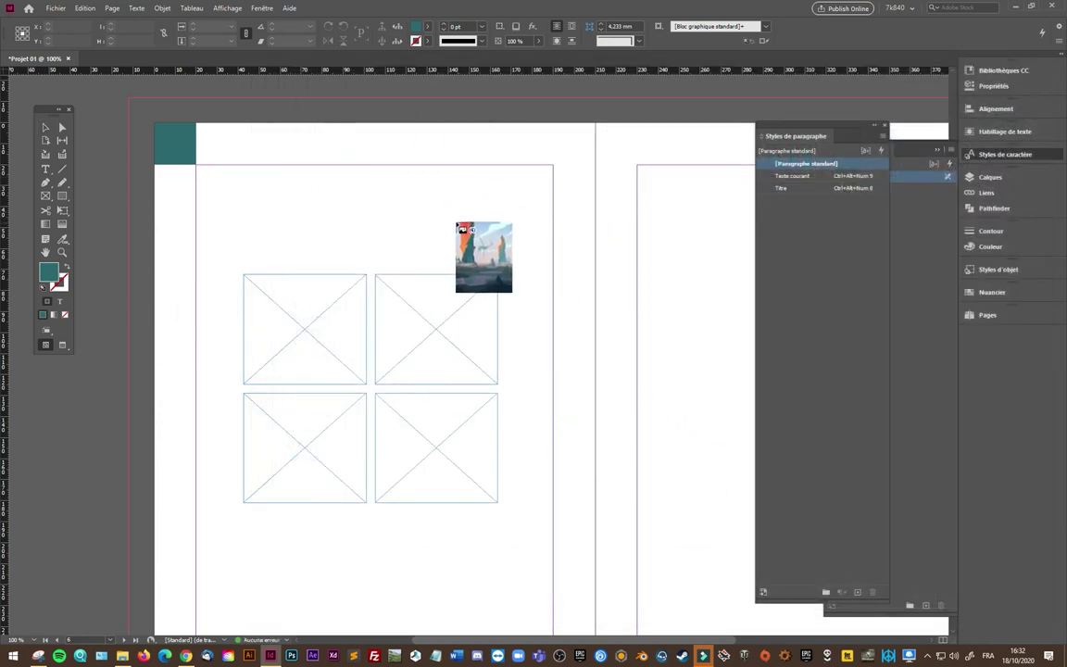
- Place the four loaded images into the top-left, top-right, bottom-left and bottom-right frames
key("Right")
key("Right")
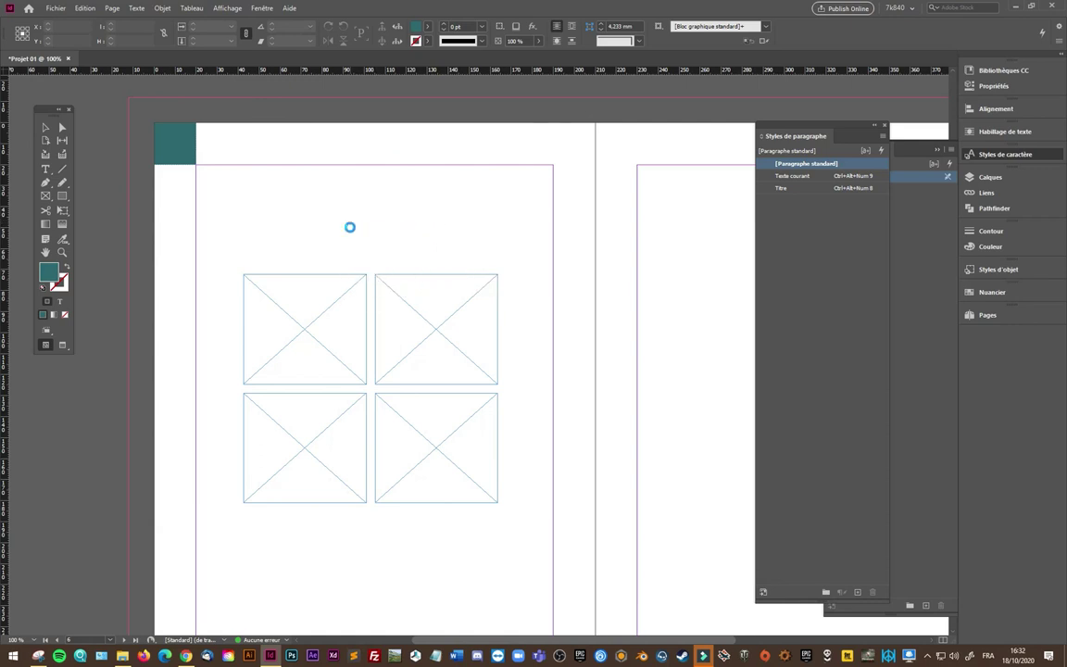
key("Right")
key("Right")
key("Left")
left_click(325, 332)
left_click(439, 341)
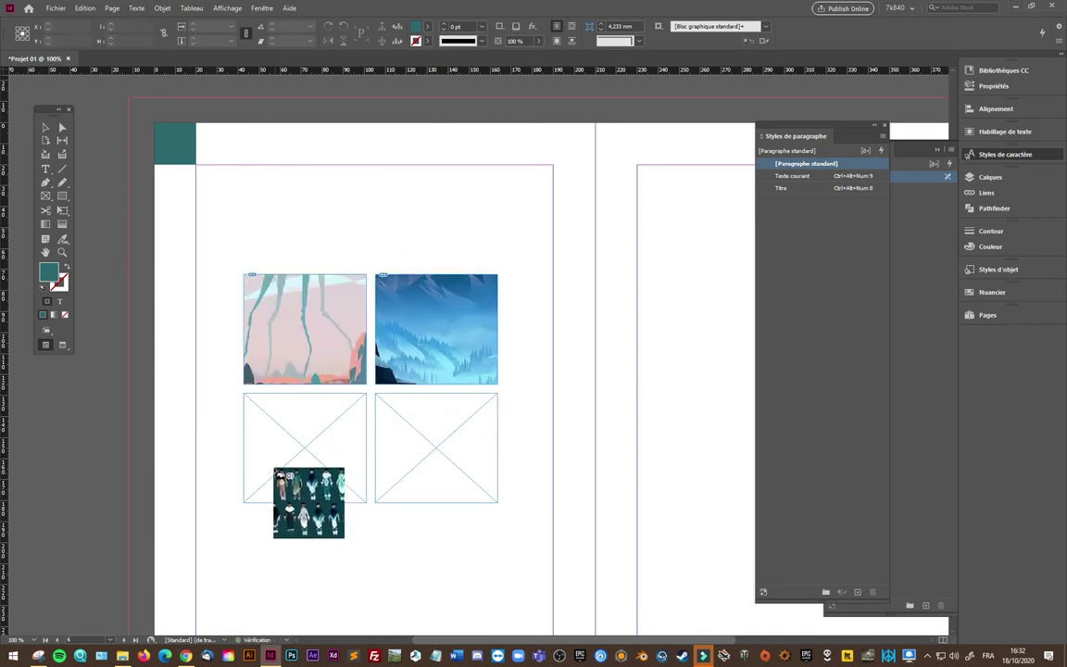
left_click(276, 454)
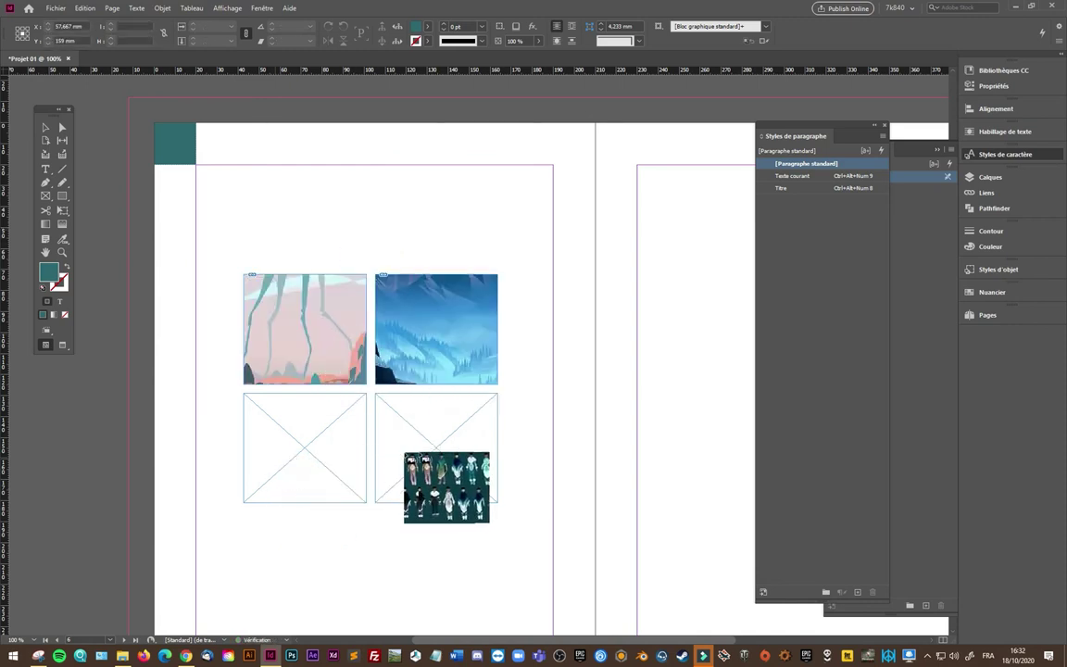
left_click(442, 451)
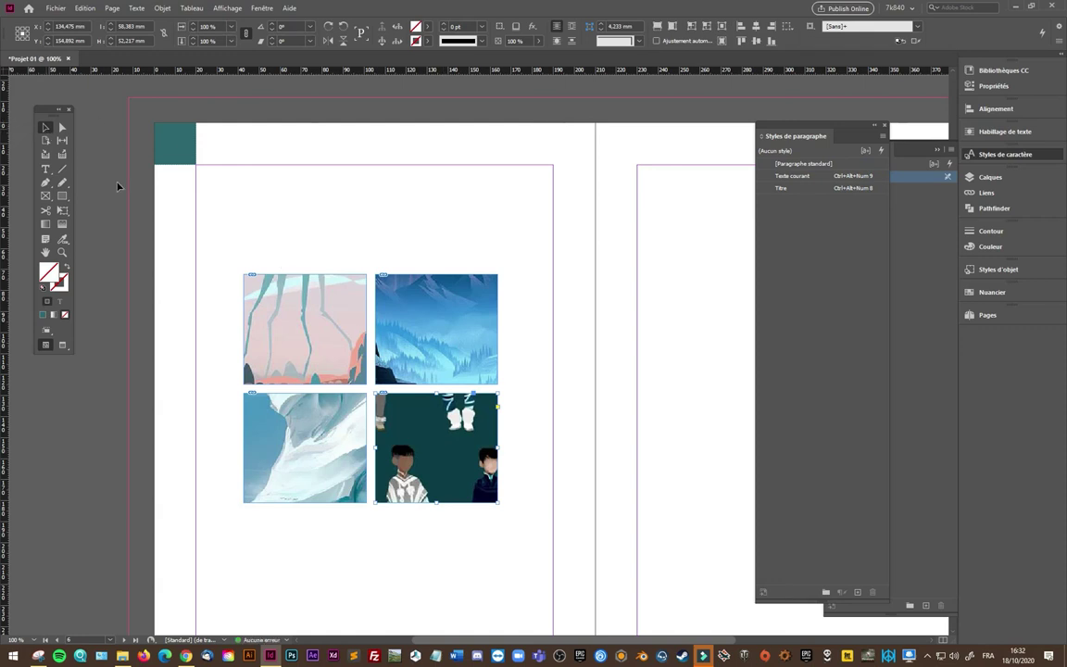
- Fit all four images proportionally to their frames
left_click_drag(224, 249, 538, 552)
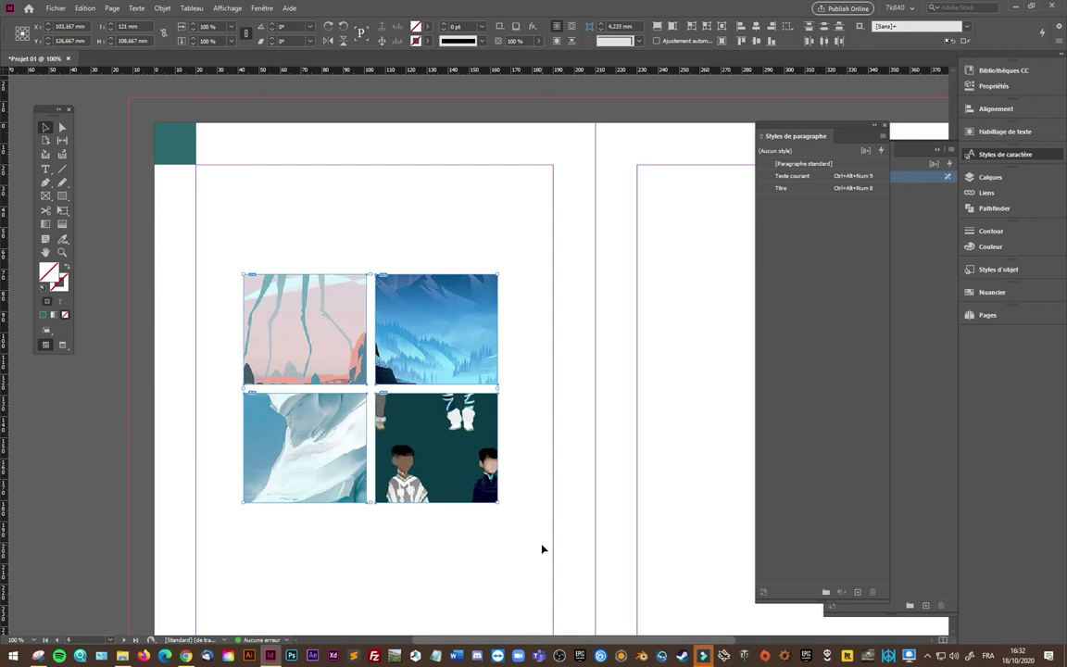
key("ctrl+alt+shift+c")
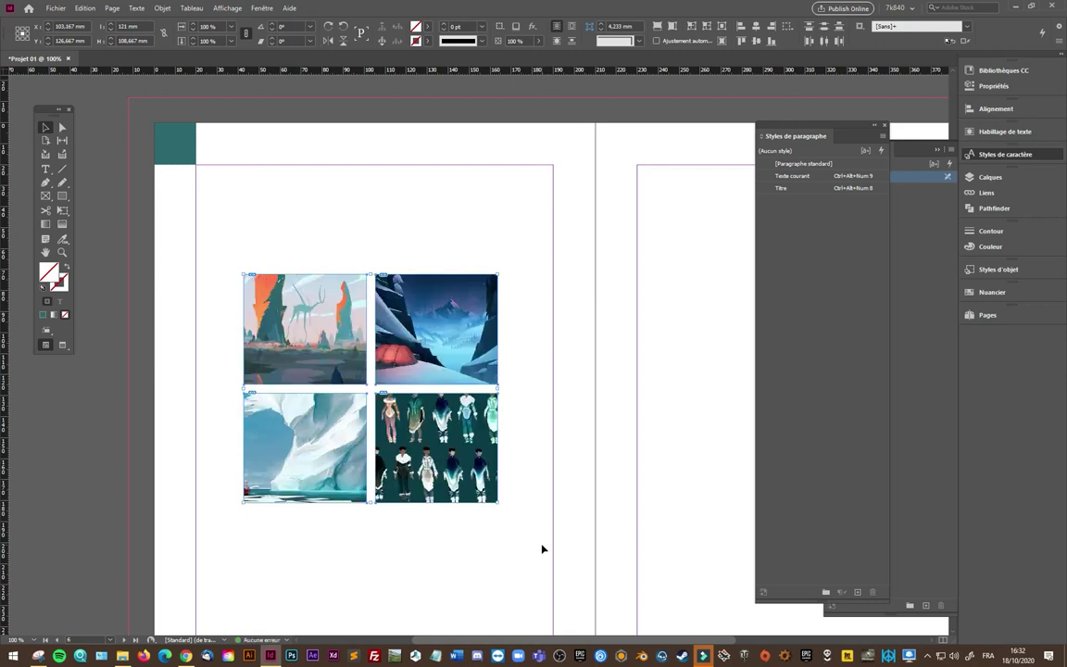
left_click(337, 249)
left_click_drag(308, 248, 498, 556)
- Enlarge the bottom-right character image frame
left_click(60, 127)
left_click(408, 396)
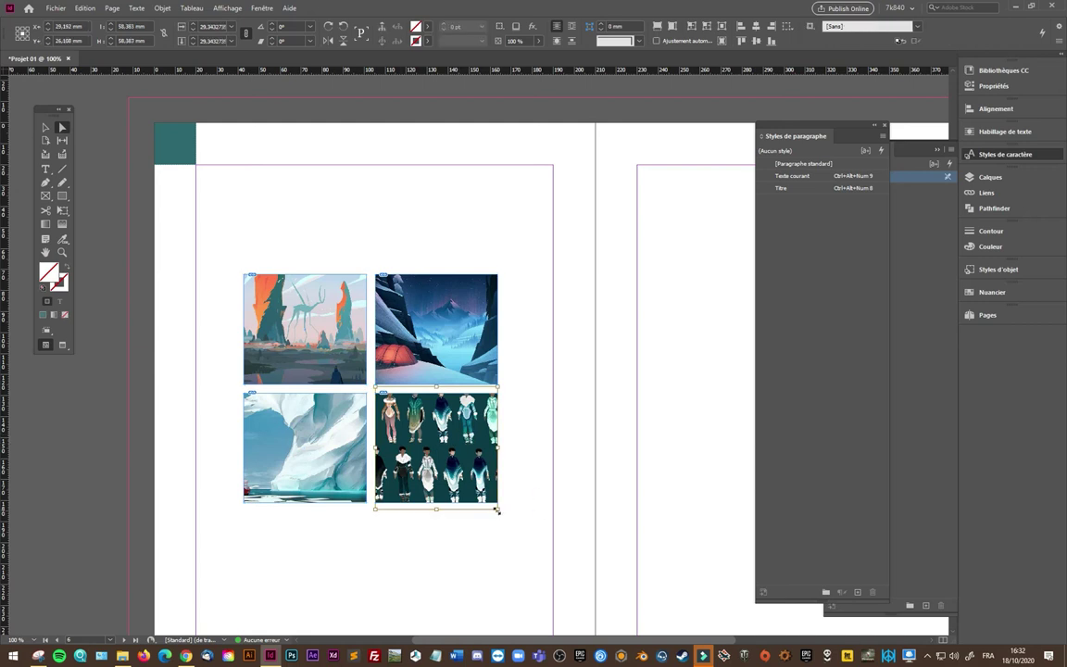
left_click_drag(498, 509, 570, 571)
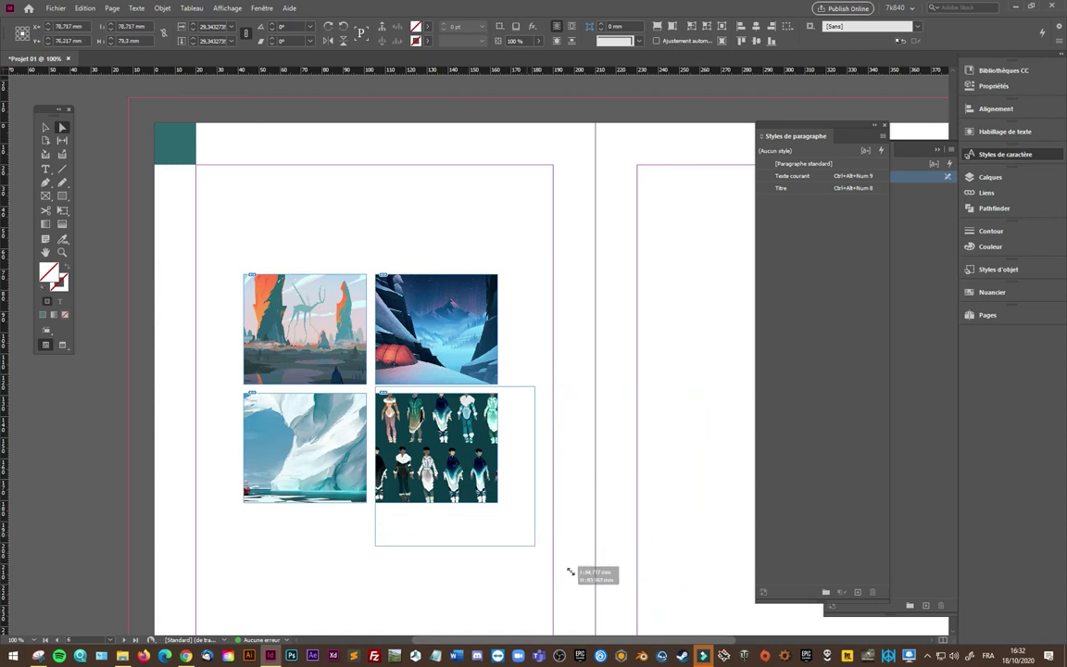
left_click_drag(570, 572, 588, 568)
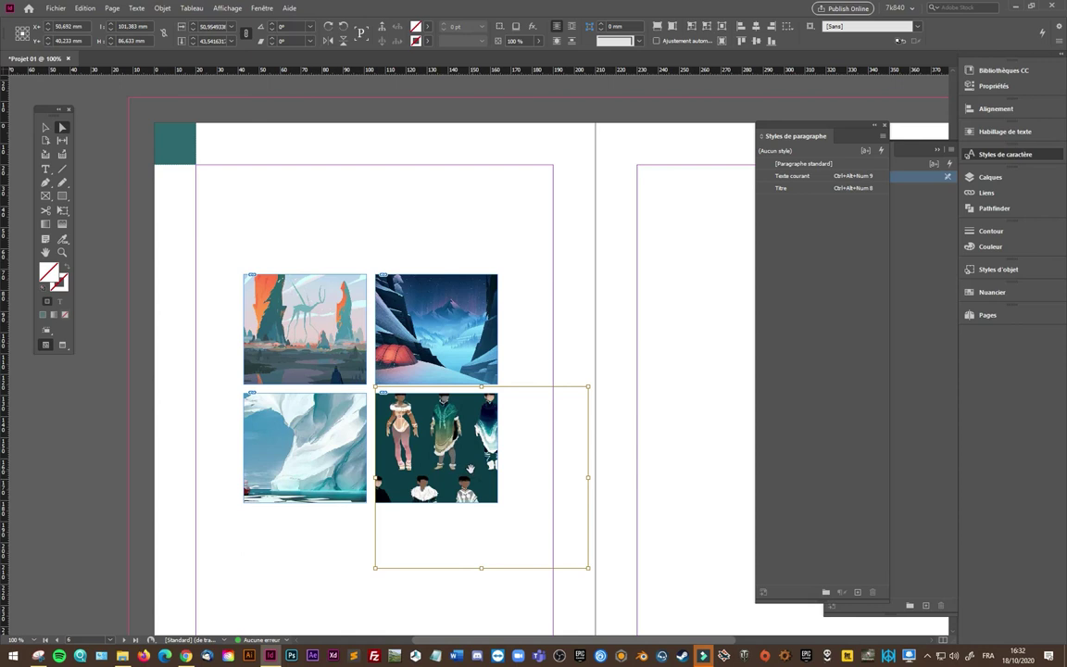
key("ctrl+alt+shift+e")
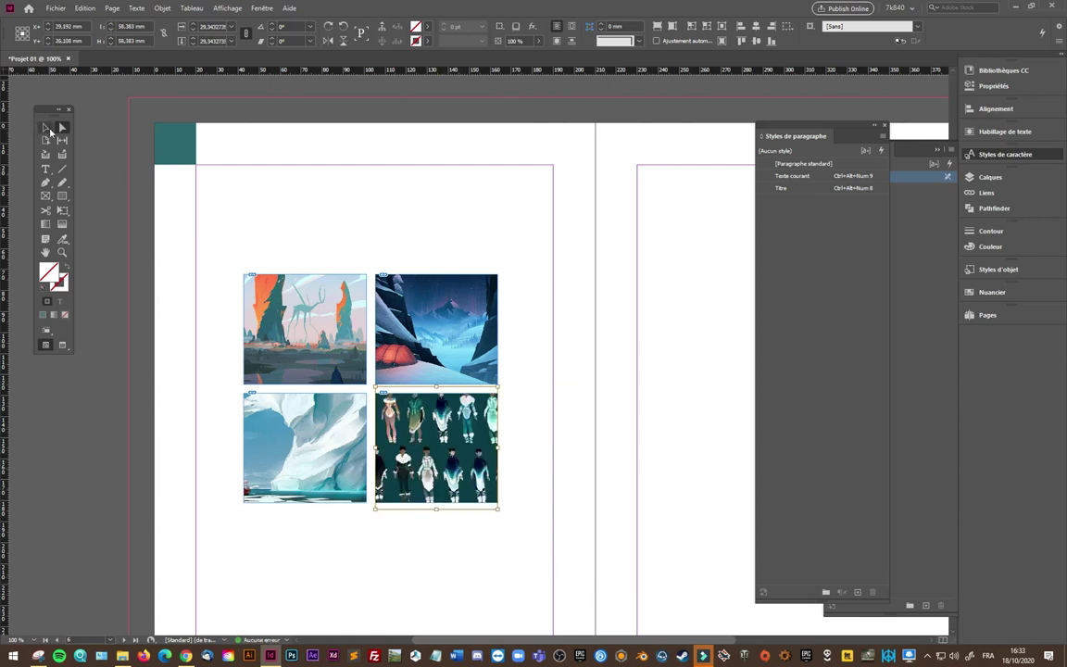
left_click(450, 230)
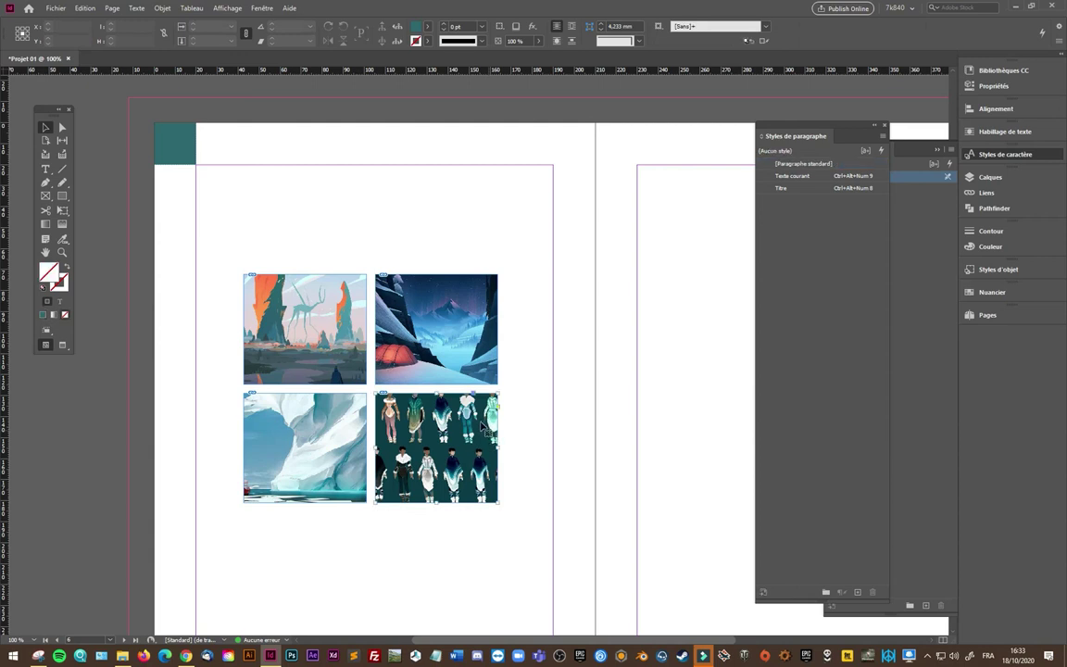
left_click_drag(493, 437, 635, 450)
key("ctrl+z")
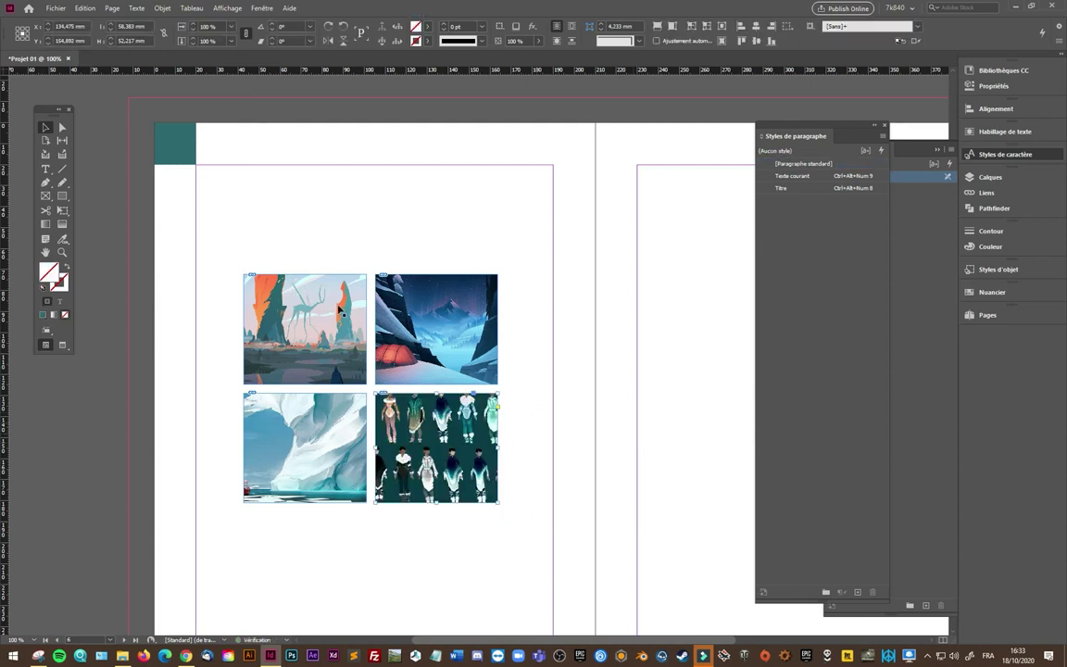
left_click(62, 126)
mouse_move(435, 433)
left_mouse_down()
mouse_move(557, 484)
mouse_move(462, 473)
left_mouse_up()
key("ctrl+z")
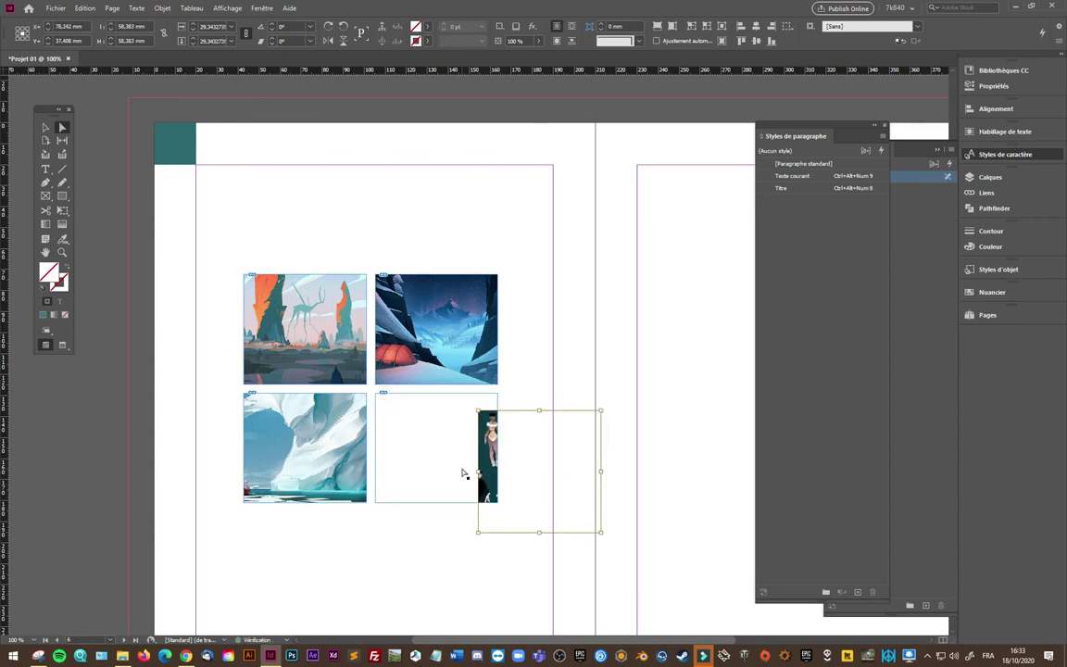
key("ctrl+alt+shift+c")
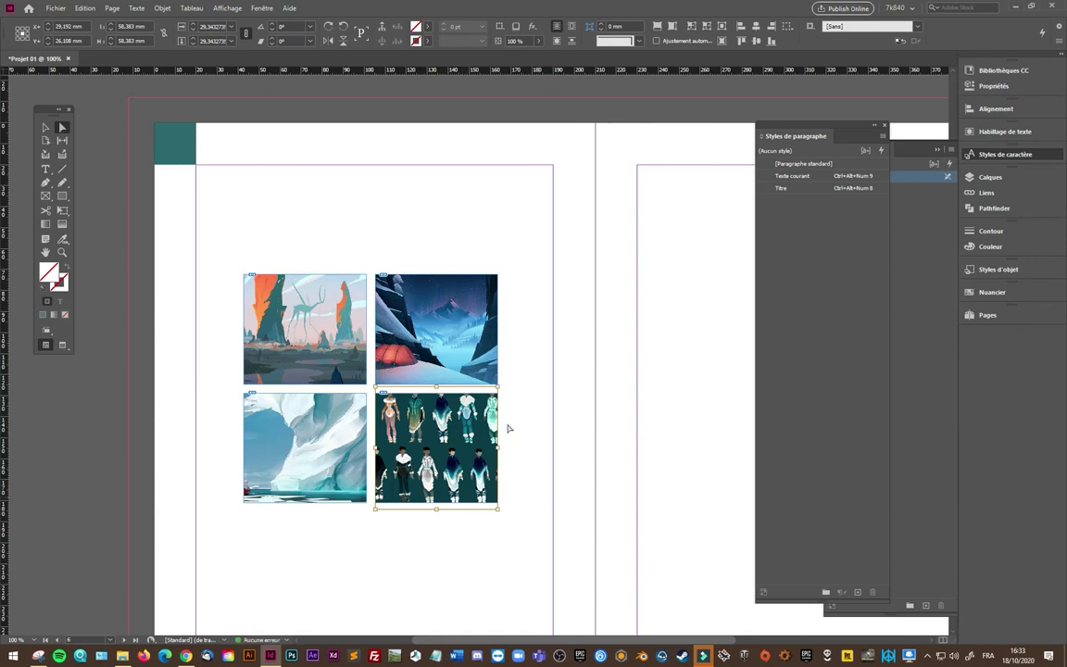
left_click(331, 327)
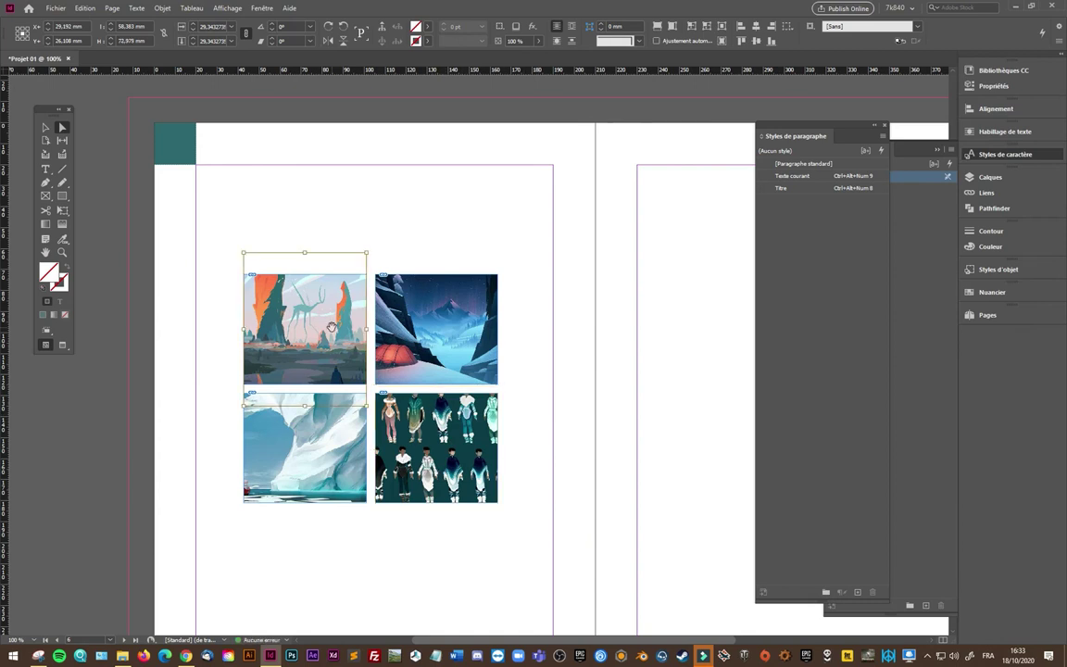
left_click_drag(429, 343, 486, 368)
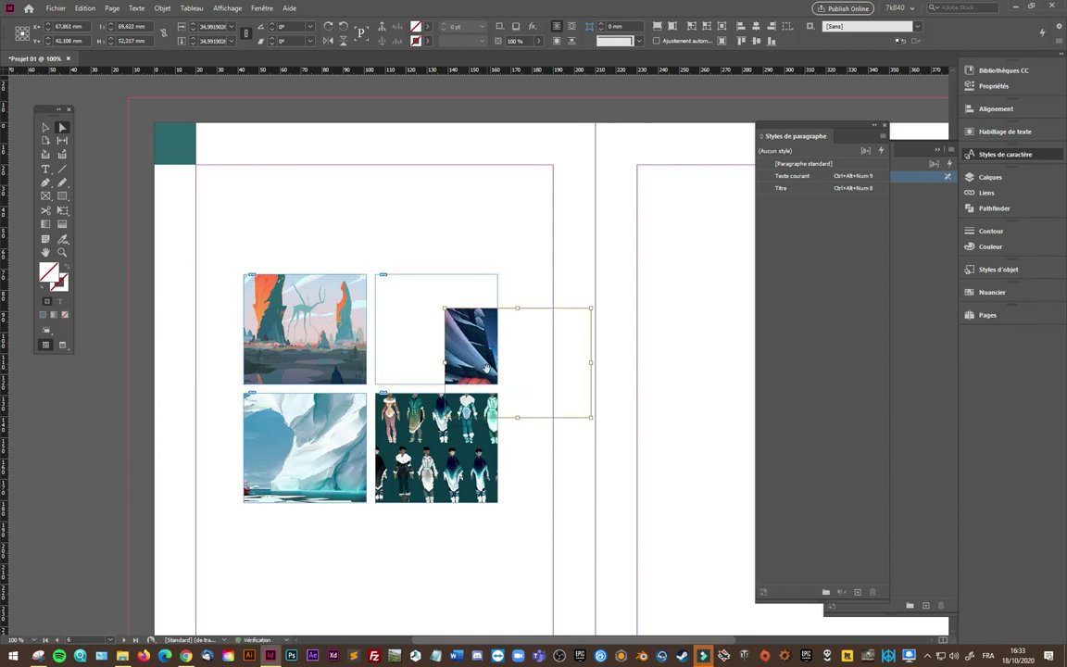
key("ctrl+z")
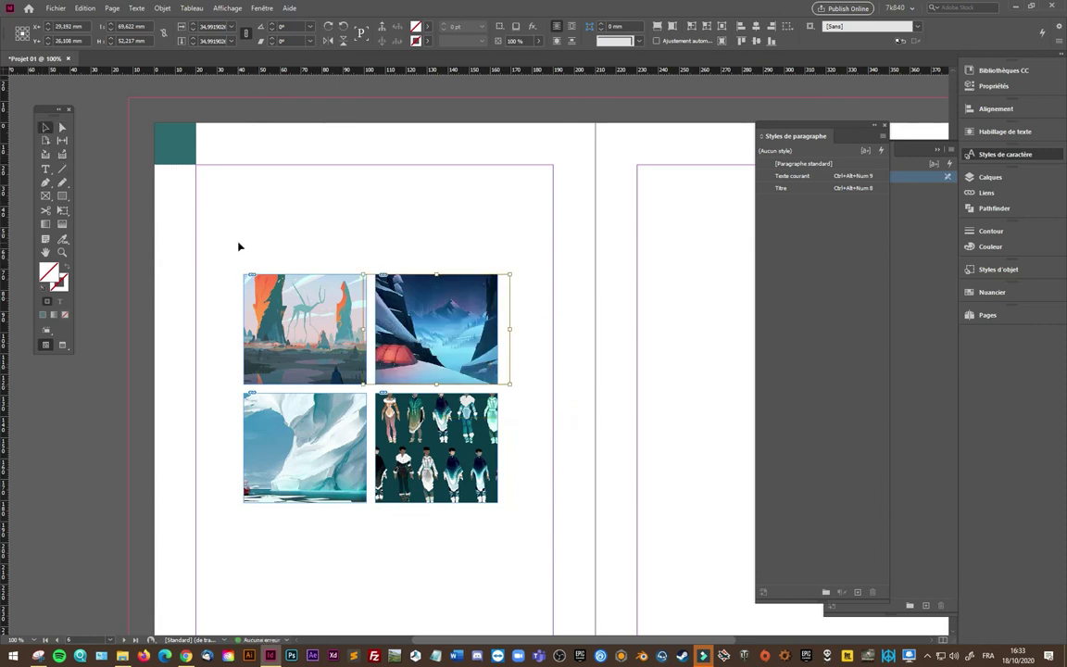
left_click(178, 317)
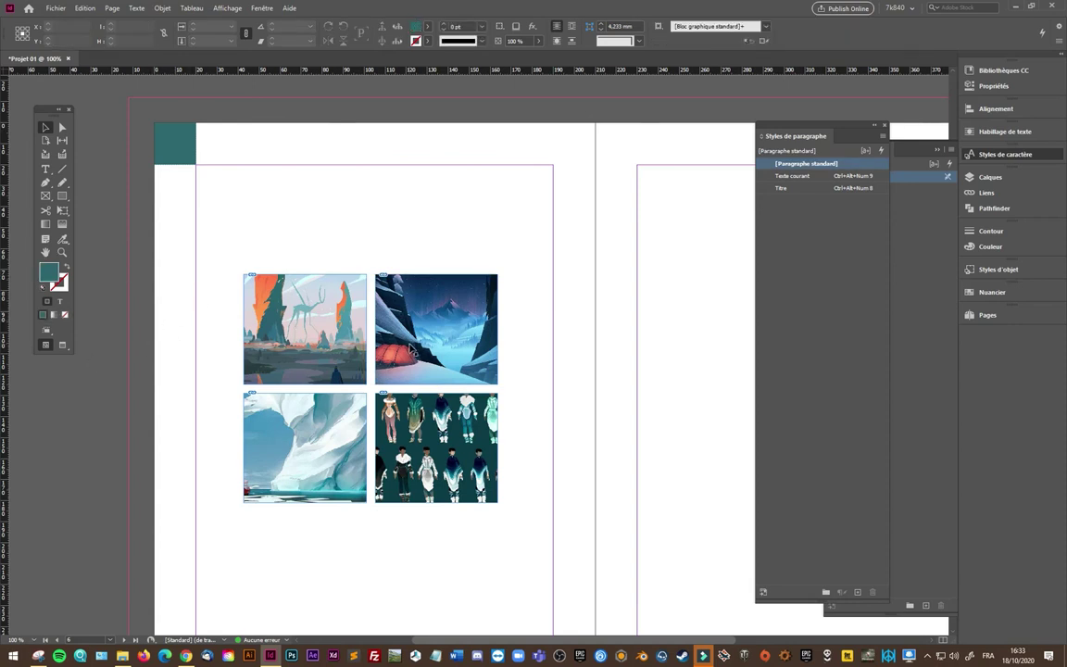
- Stretch the top-right tent image frame up and right
left_click(410, 348)
left_click_drag(403, 353, 500, 302)
key("ctrl+z")
left_click_drag(499, 274, 475, 303)
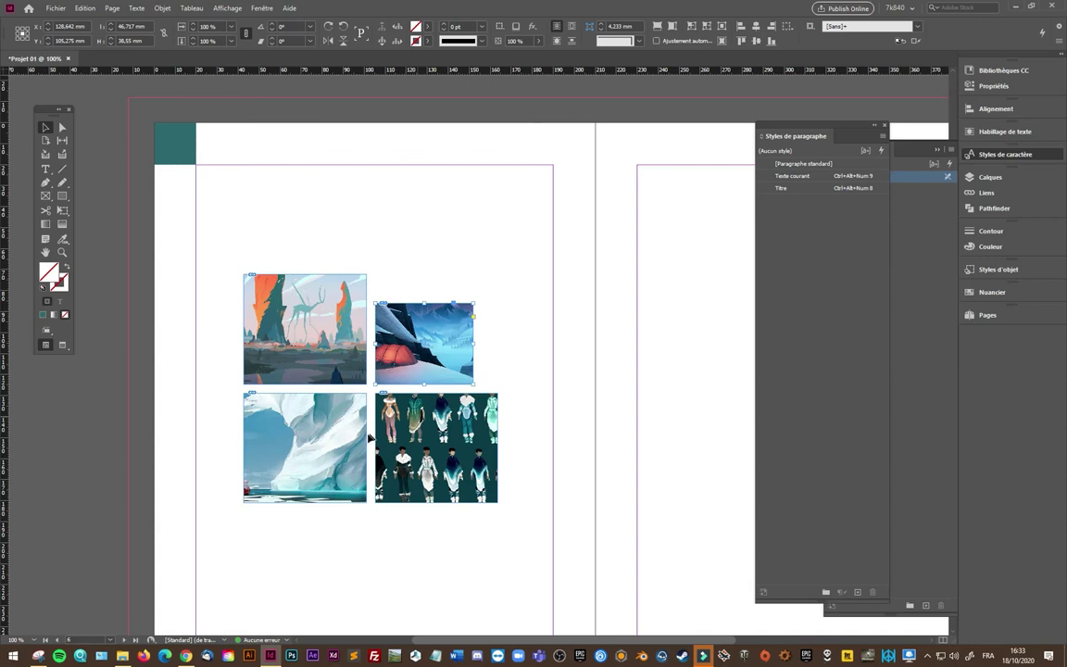
- Shrink the iceberg frame and reposition the iceberg view inside it
mouse_move(220, 394)
left_mouse_down()
mouse_move(294, 463)
mouse_move(385, 407)
left_mouse_up()
left_click(62, 129)
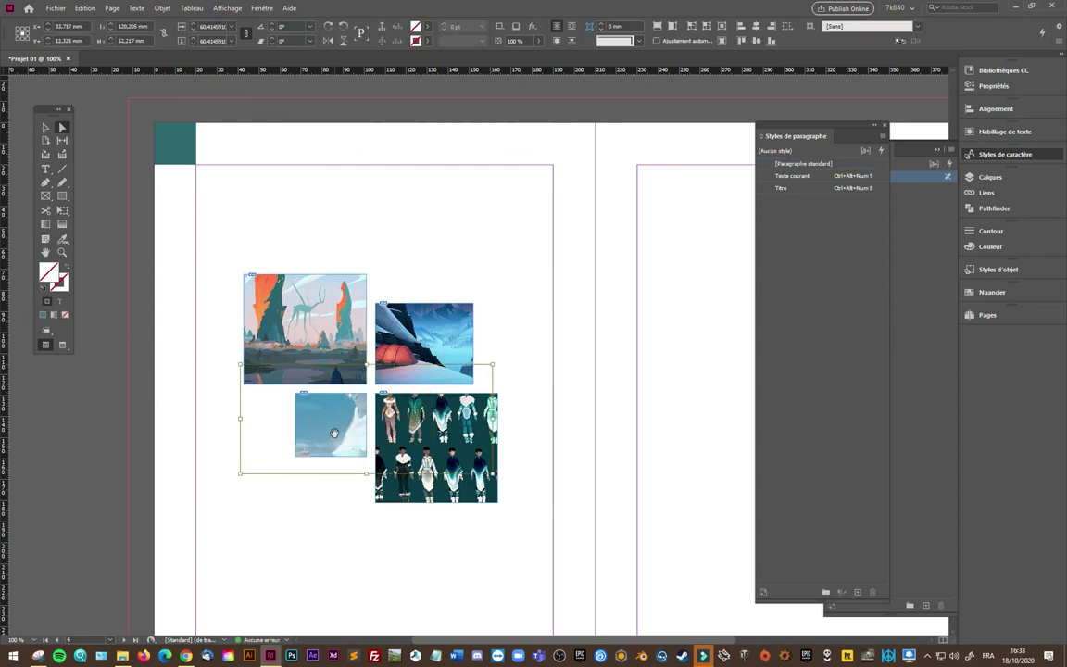
left_click_drag(386, 407, 367, 431)
left_click_drag(313, 391, 308, 382)
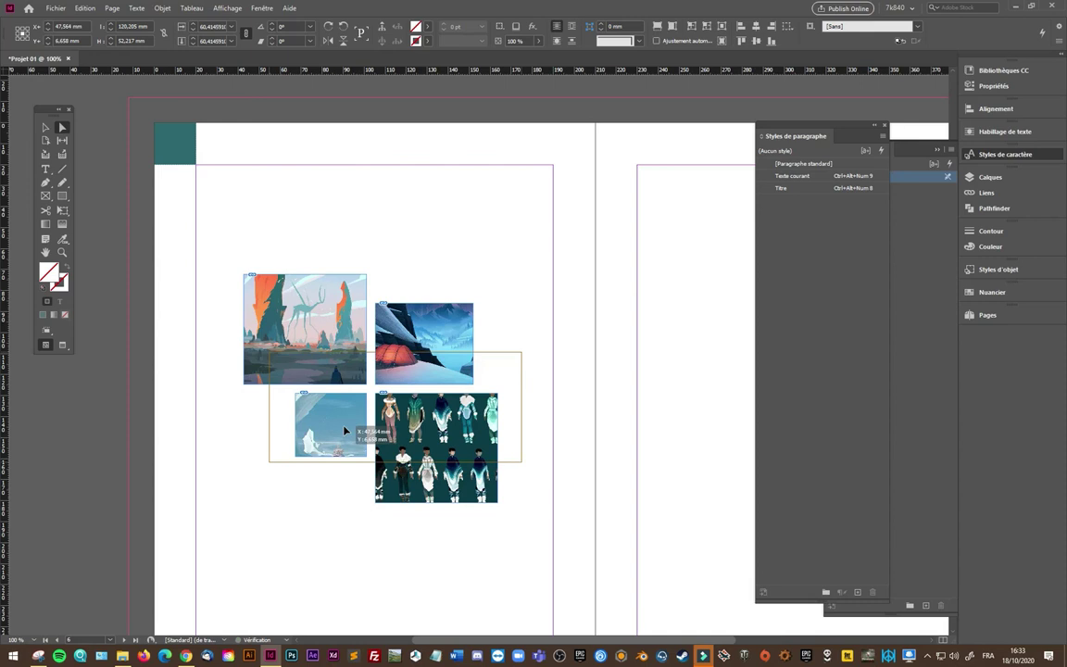
- Resize the character-sheet frame and its image, undoing an oversized first attempt
left_click(405, 437)
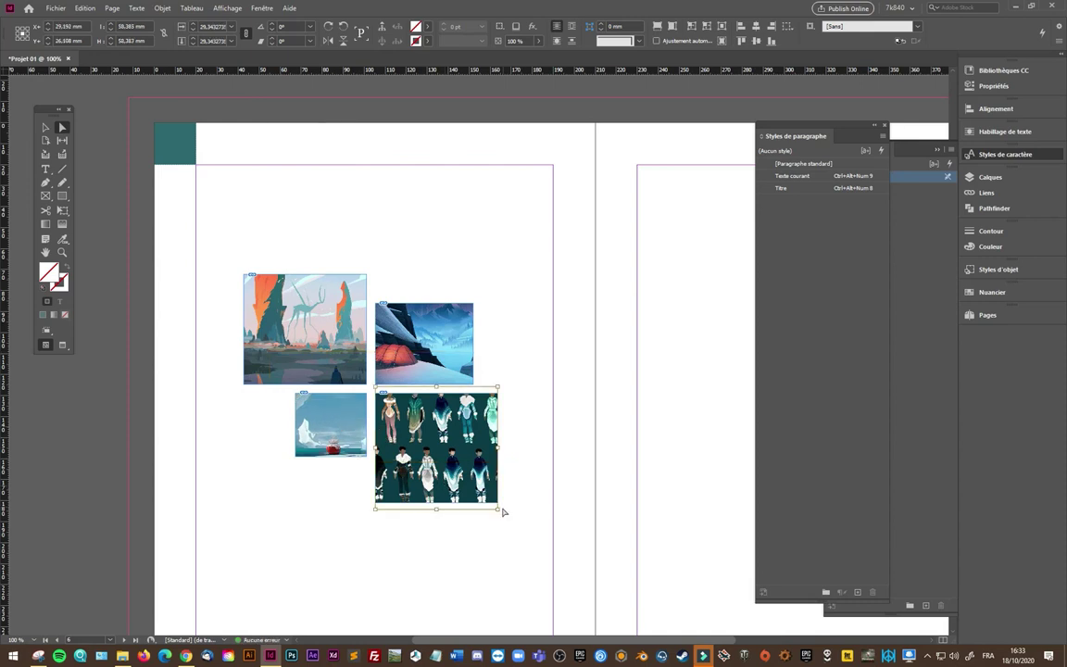
left_click_drag(519, 525, 713, 521)
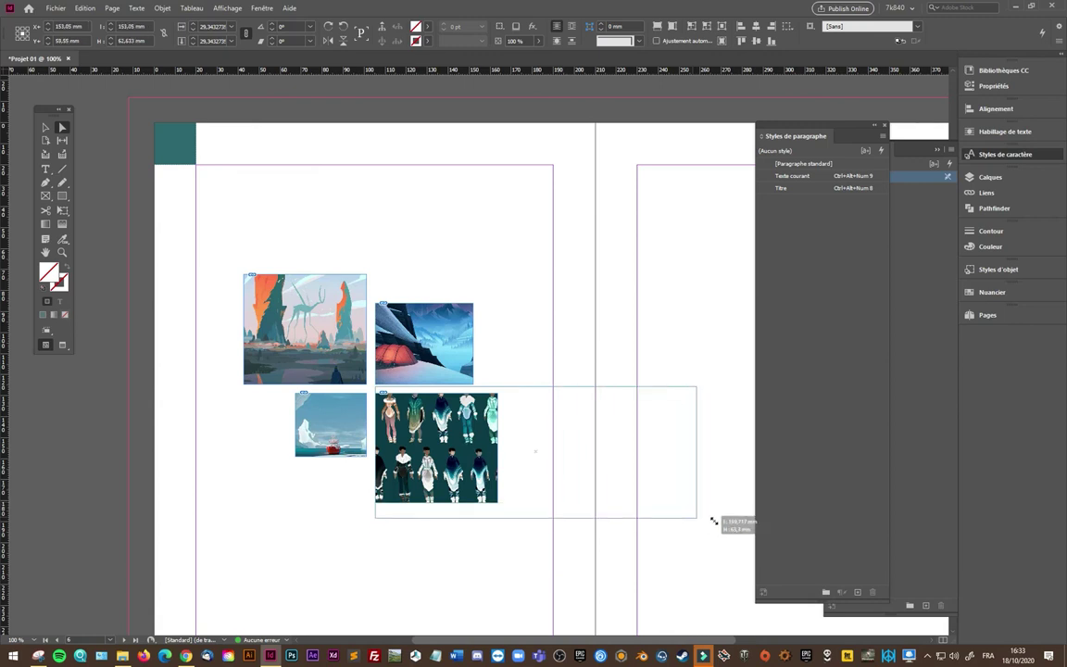
left_click_drag(713, 522, 741, 514)
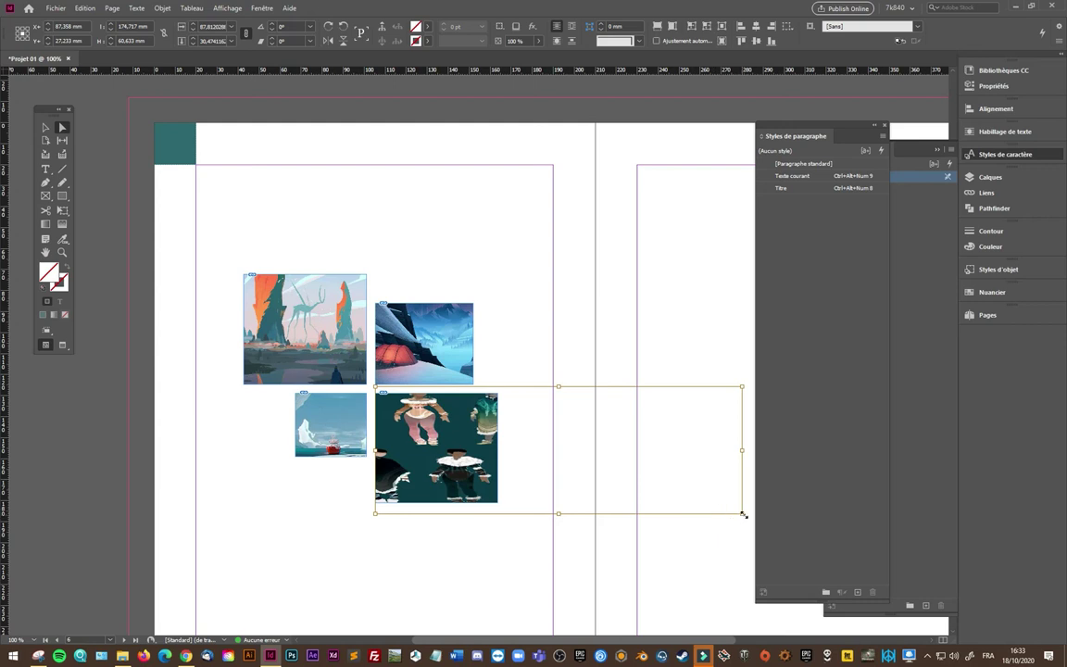
key("ctrl+z")
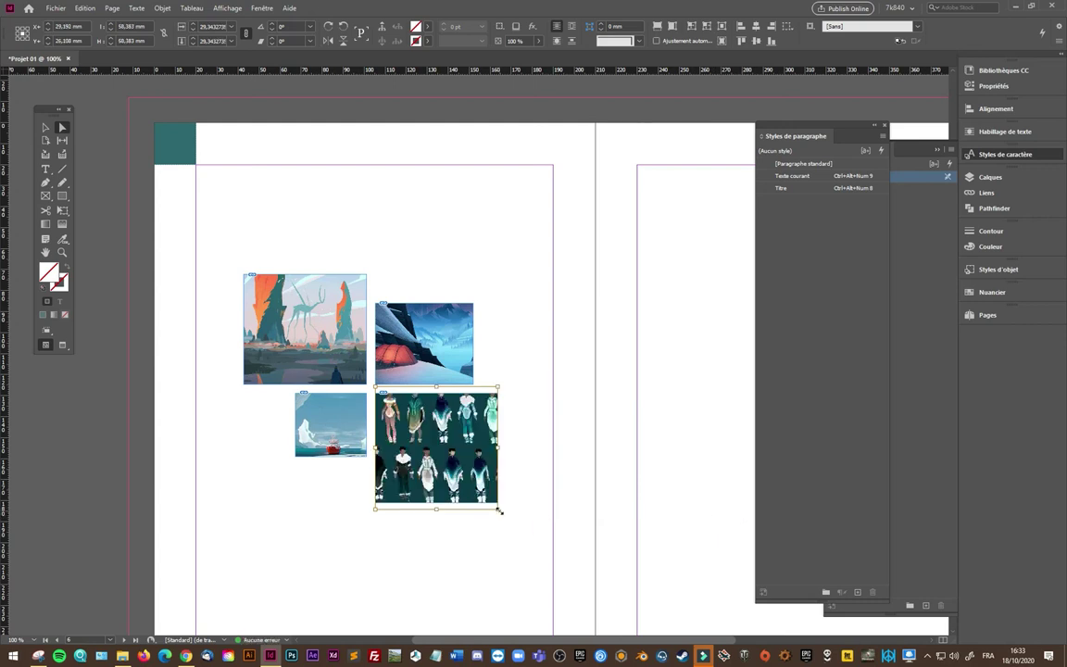
left_click_drag(500, 511, 608, 629)
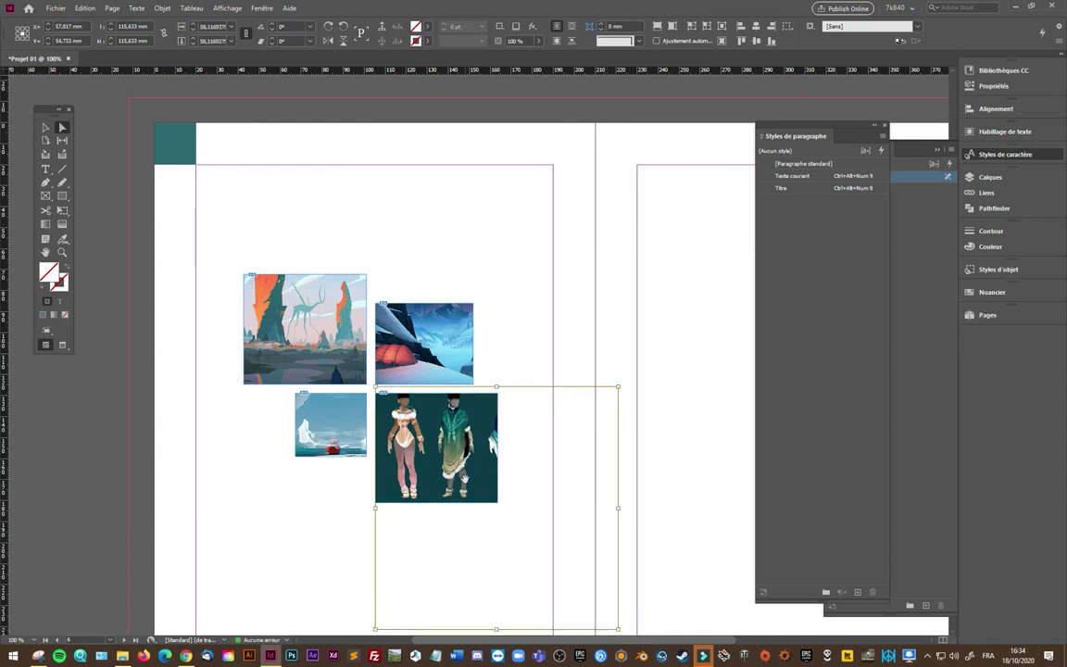
left_click_drag(467, 473, 470, 475)
key("Left")
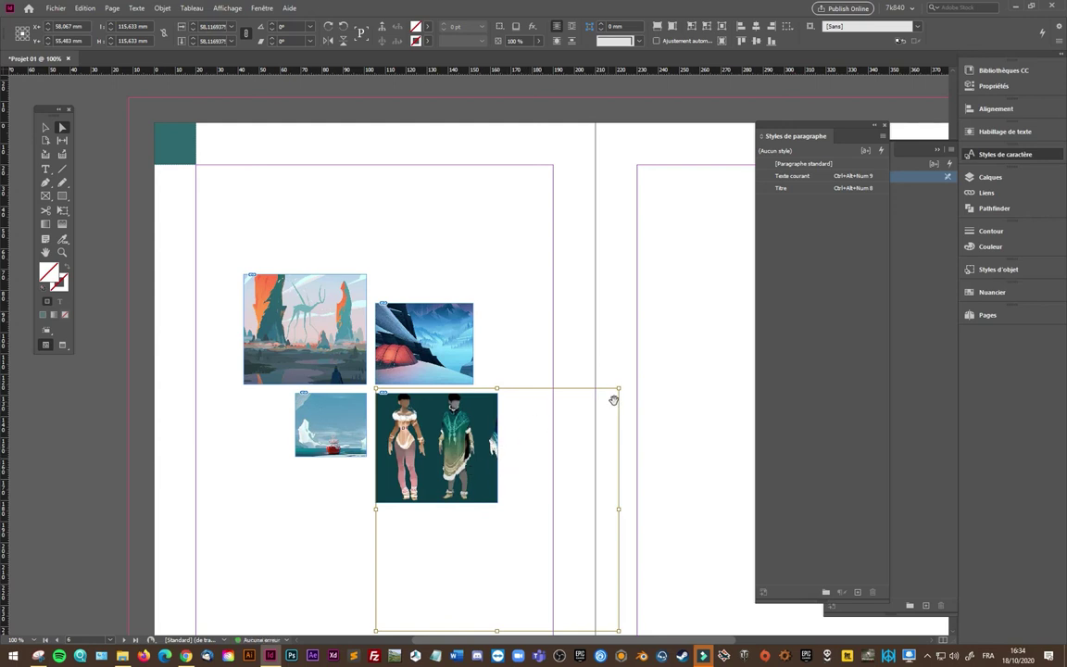
- Crop the character image's right side and extend its bottom into a portrait frame
left_click(567, 287)
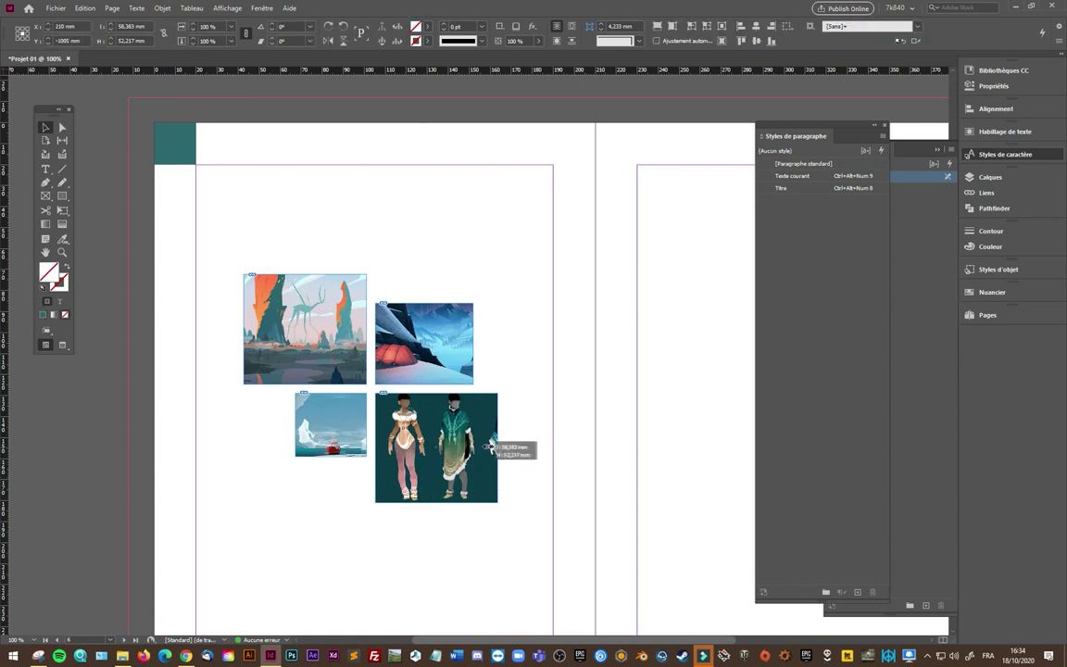
left_click_drag(491, 448, 481, 447)
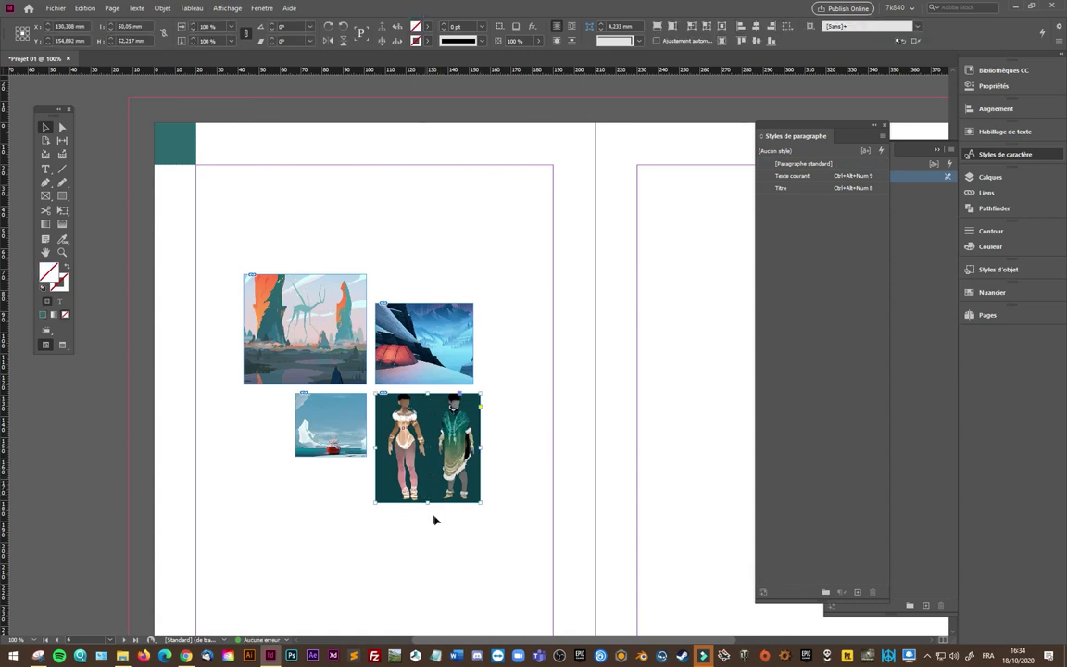
left_click_drag(426, 502, 426, 512)
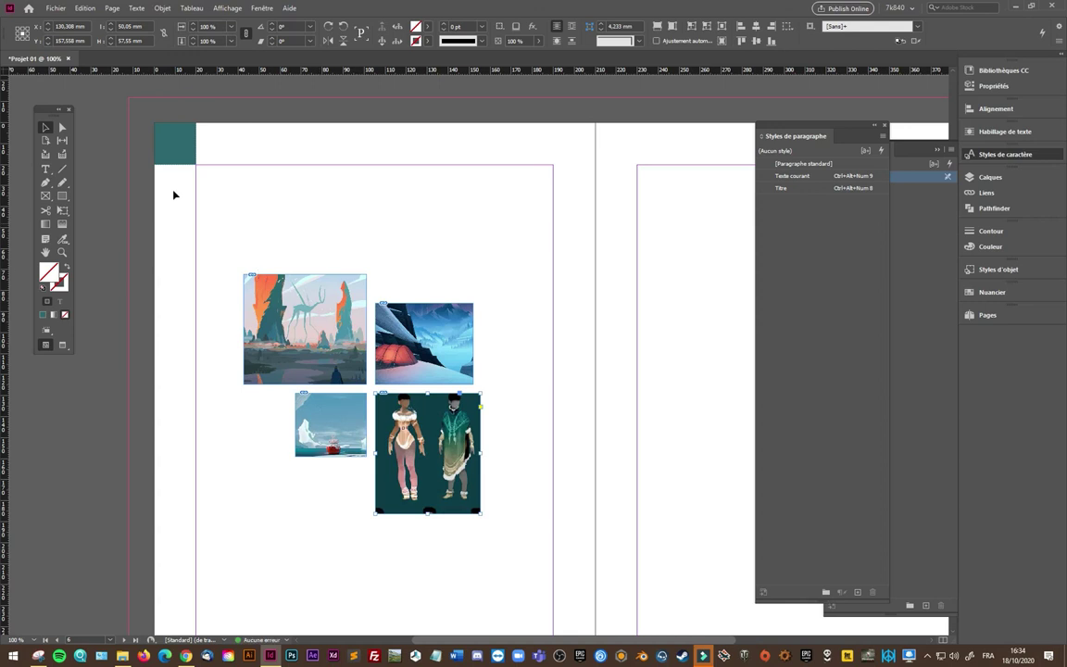
left_click(59, 128)
left_click(455, 454)
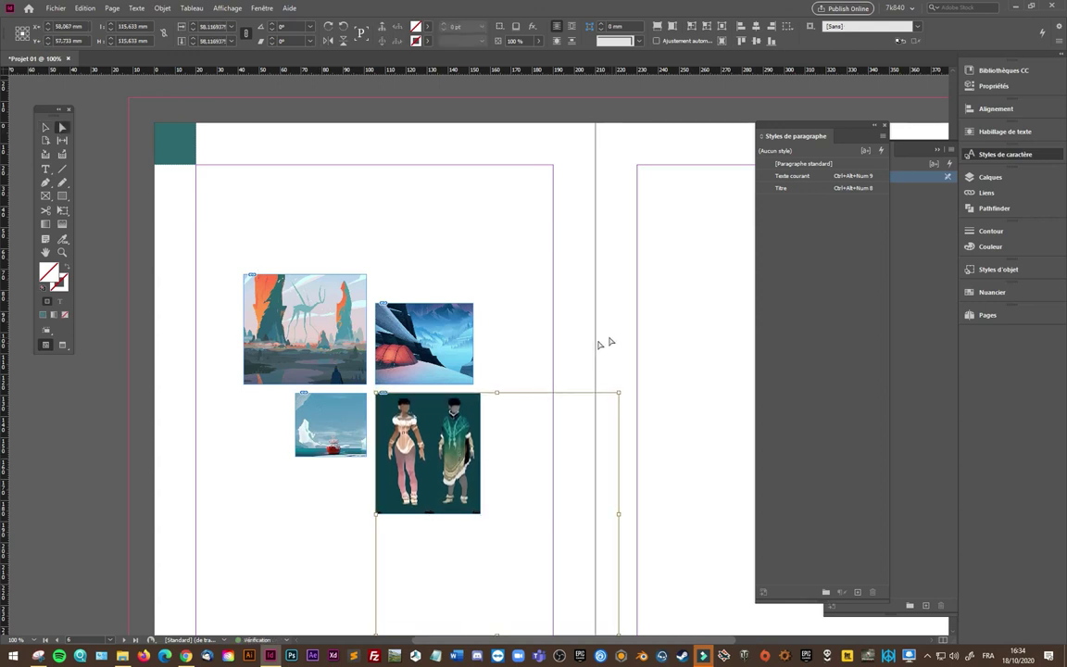
left_click(533, 352)
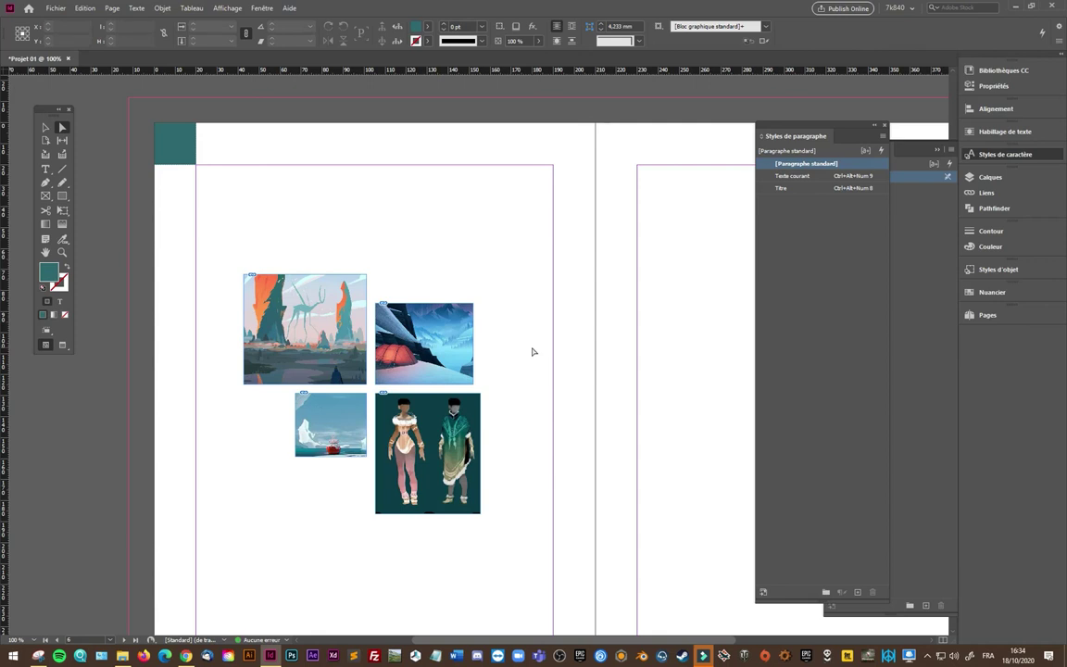
- Add a vertical and two horizontal guides along the collage gaps, then draw an empty text frame
left_click(46, 128)
left_click_drag(4, 211, 6, 222)
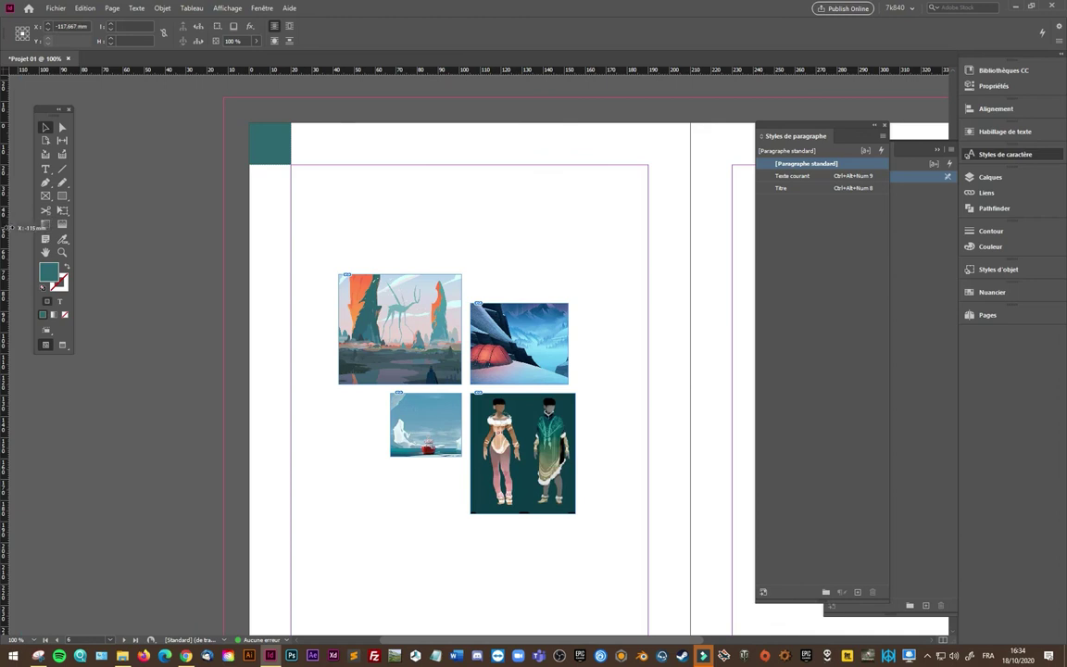
mouse_move(6, 223)
left_mouse_down()
mouse_move(20, 239)
mouse_move(461, 267)
mouse_move(484, 258)
mouse_move(470, 262)
left_mouse_up()
mouse_move(453, 72)
left_mouse_down()
mouse_move(477, 347)
mouse_move(493, 382)
left_mouse_up()
mouse_move(531, 77)
left_mouse_down()
mouse_move(547, 221)
mouse_move(590, 393)
left_mouse_up()
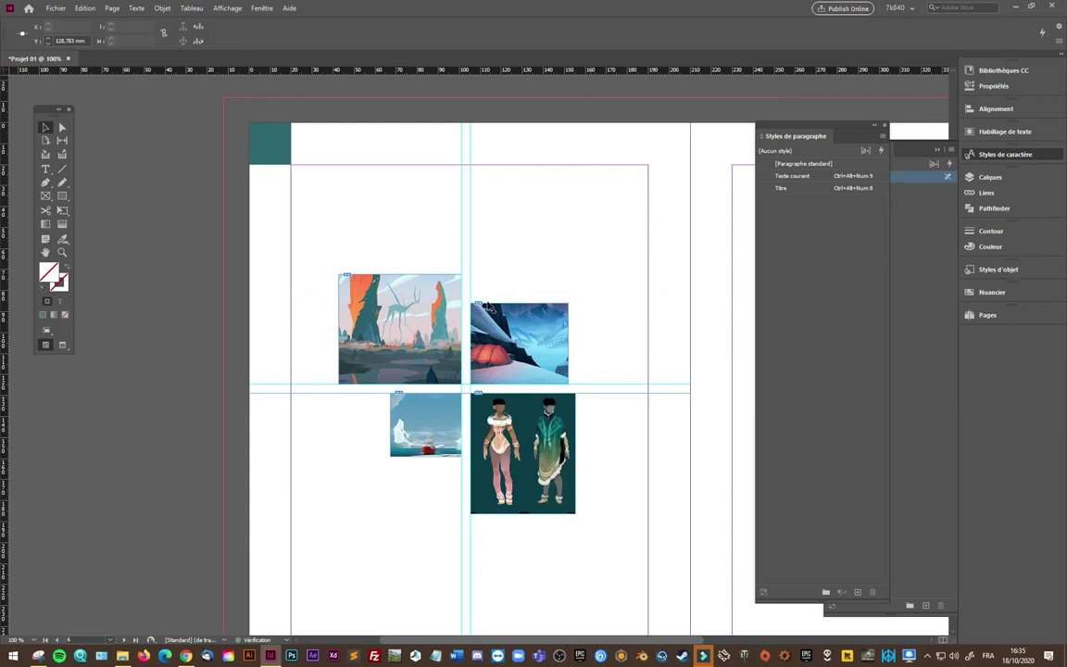
left_click(45, 170)
left_click_drag(472, 172, 639, 261)
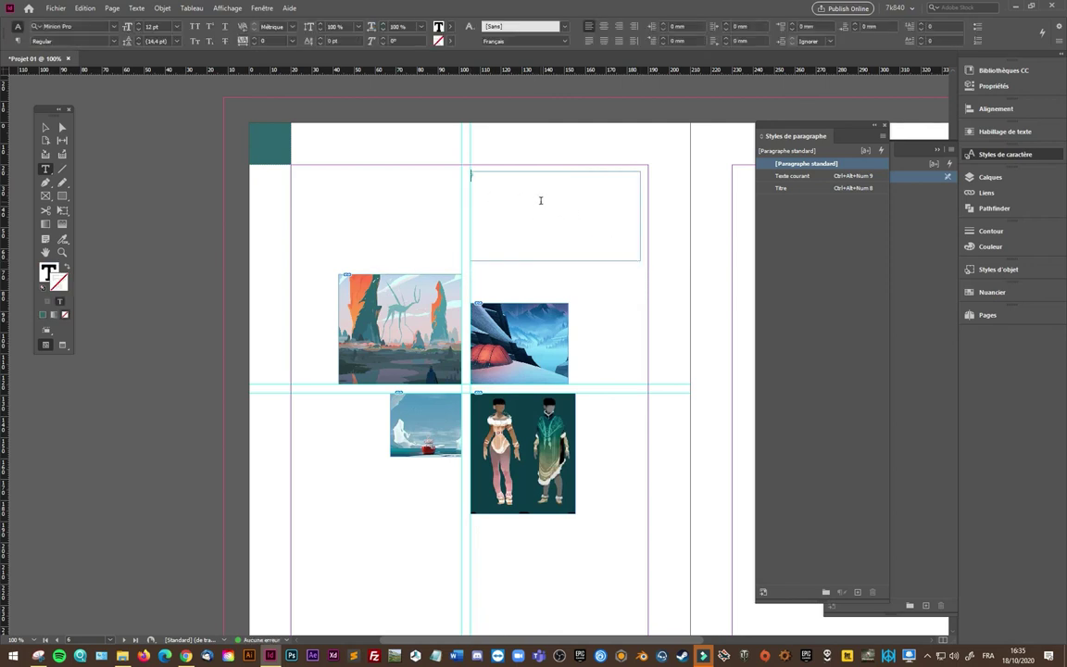
- Fill the frame with placeholder text, styling the first line Titre and the rest Texte courant
right_click(540, 201)
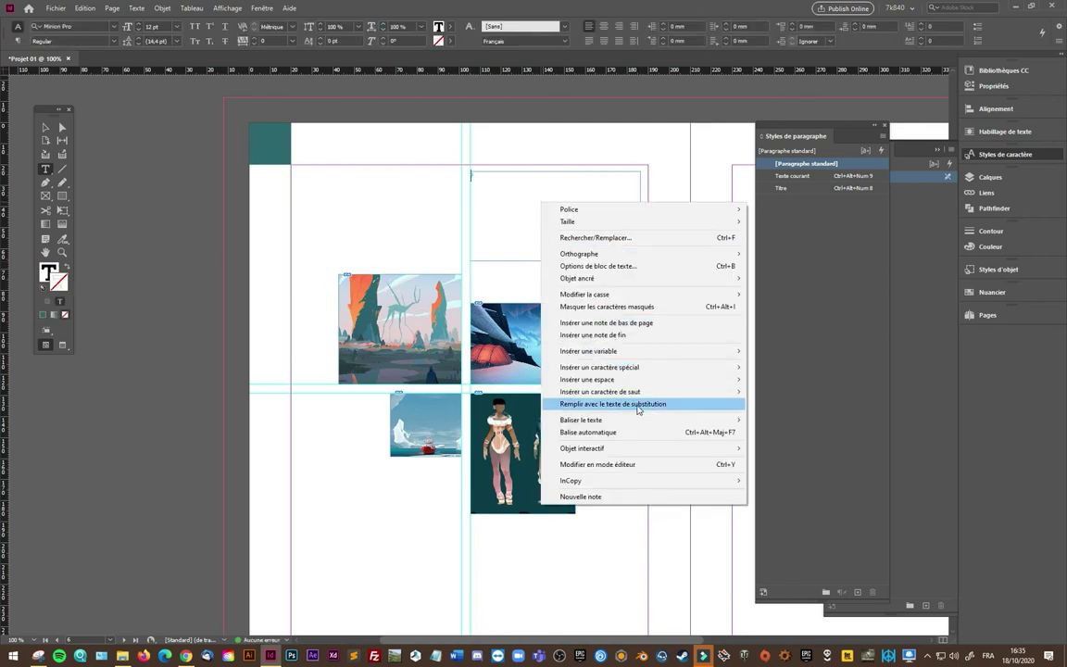
left_click(637, 409)
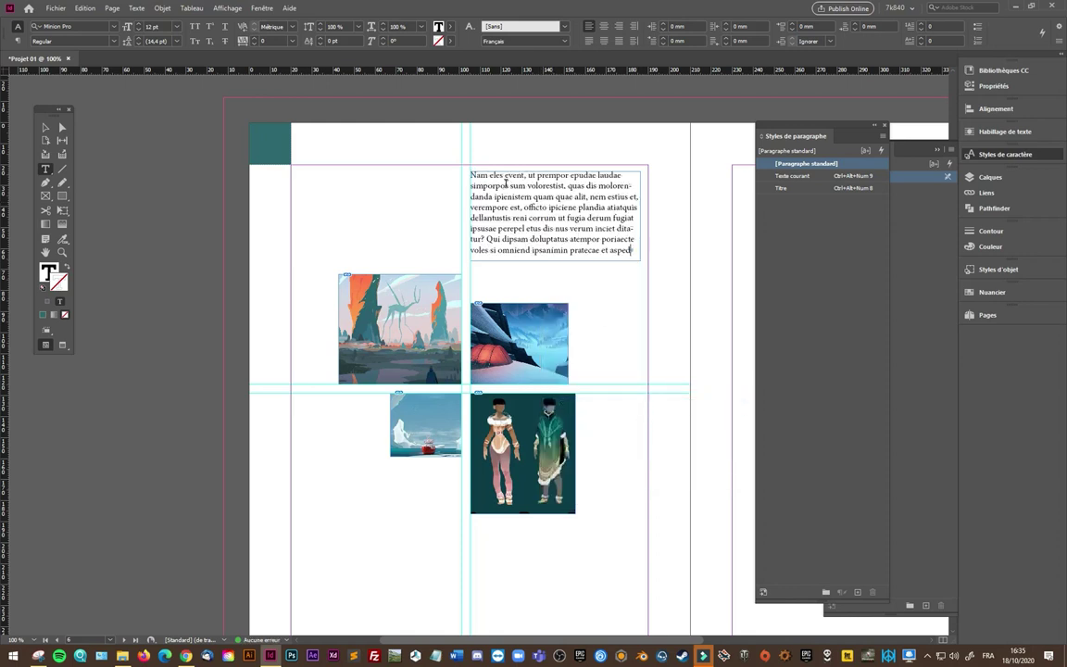
left_click(571, 176)
key("Return")
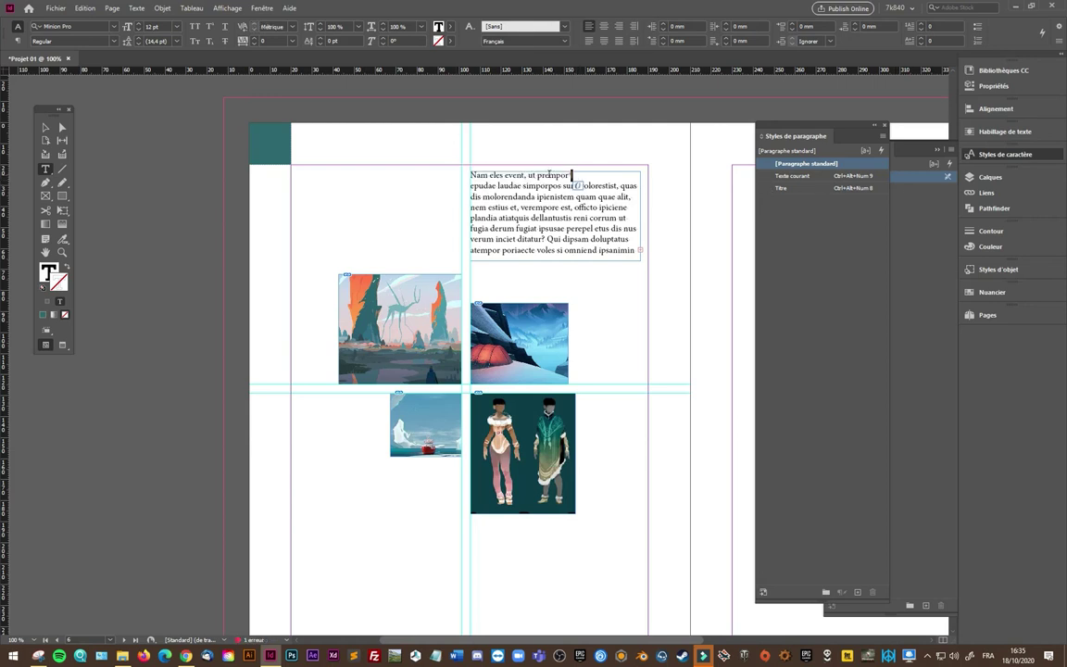
left_click(781, 189)
key("Down")
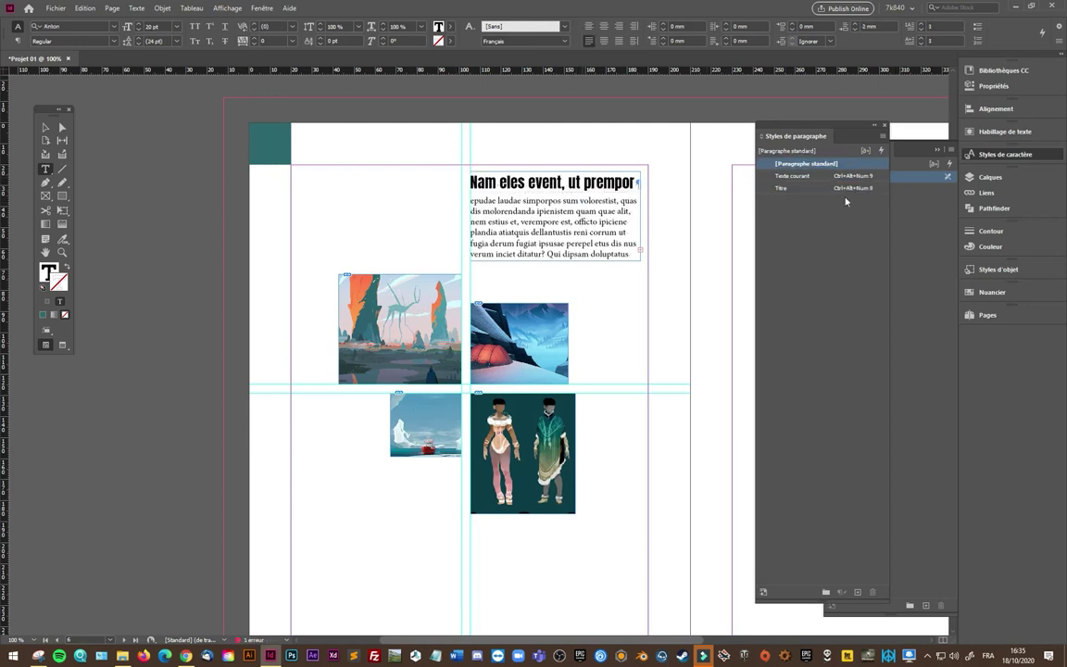
left_click(819, 177)
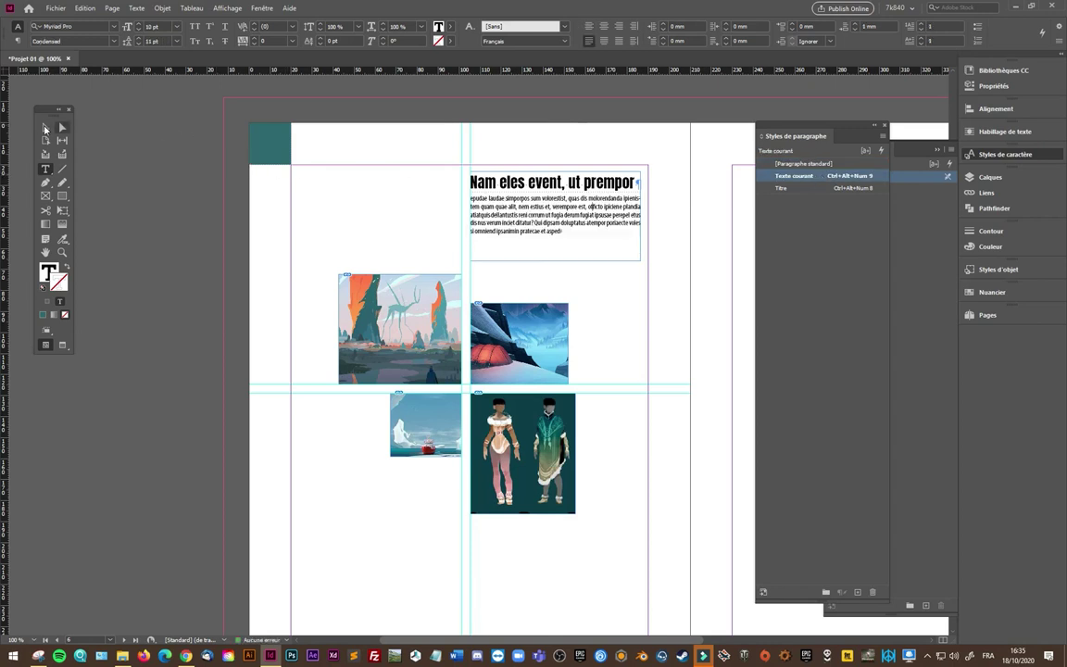
- Move the text block to sit above the right-column collage images
left_click(45, 127)
left_click(212, 204)
left_click(675, 248)
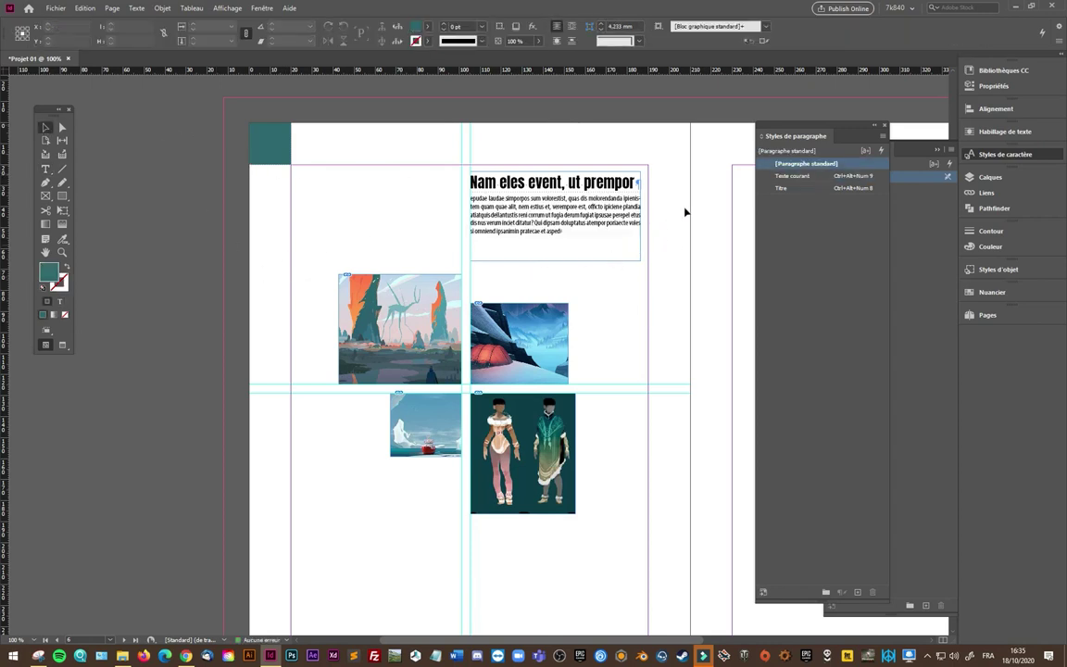
mouse_move(532, 221)
left_mouse_down()
mouse_move(542, 274)
mouse_move(461, 227)
left_mouse_up()
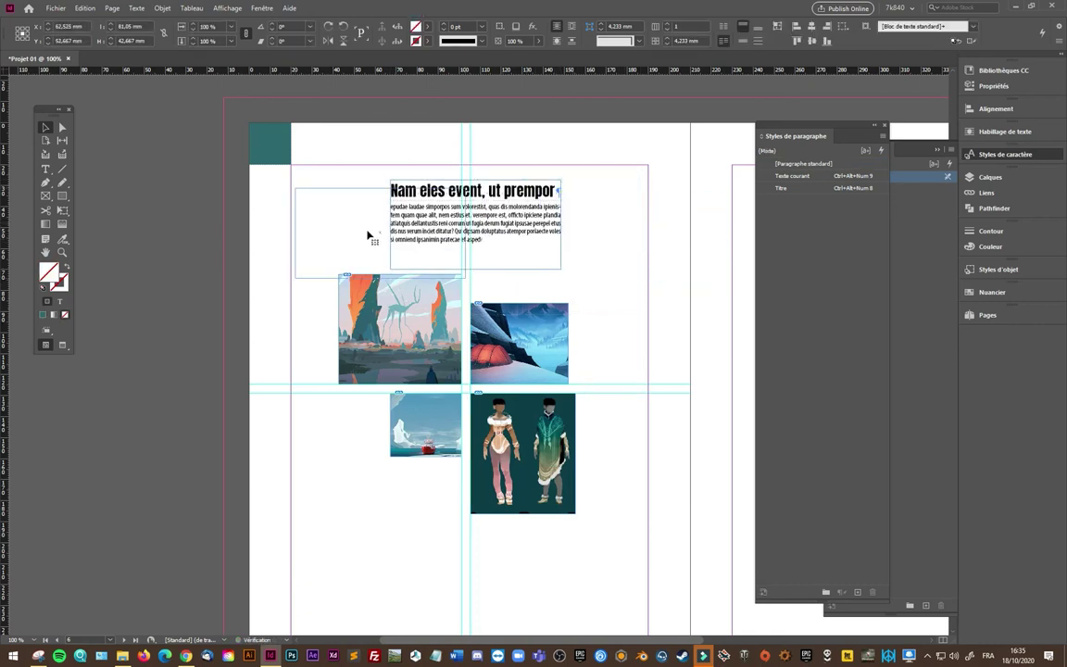
left_click_drag(461, 227, 397, 564)
left_click_drag(361, 511, 544, 242)
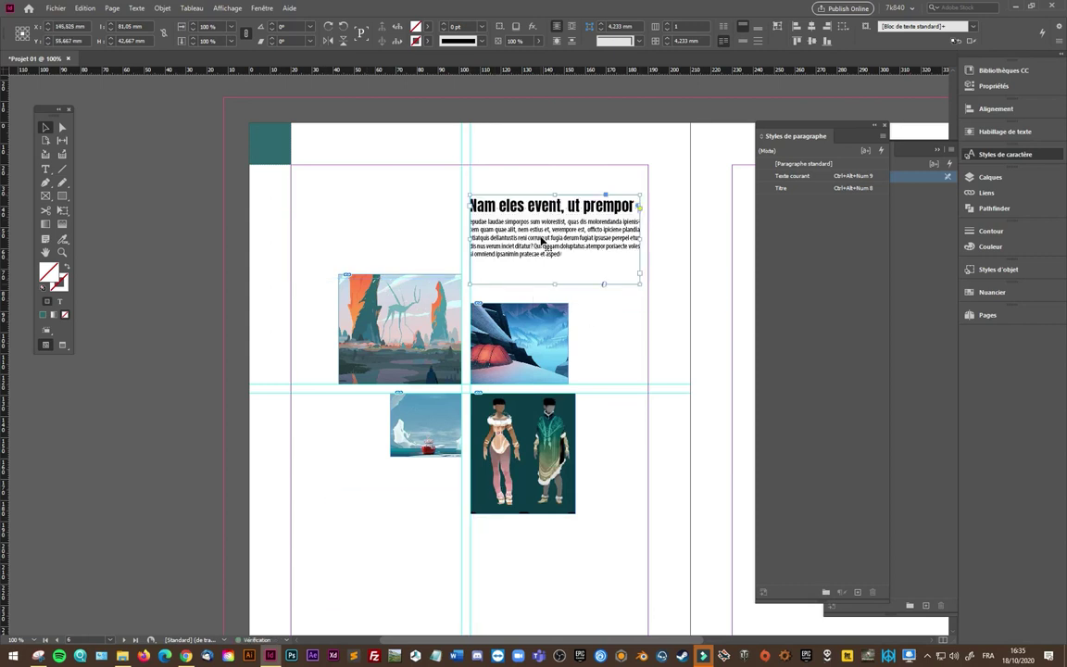
left_click(424, 225)
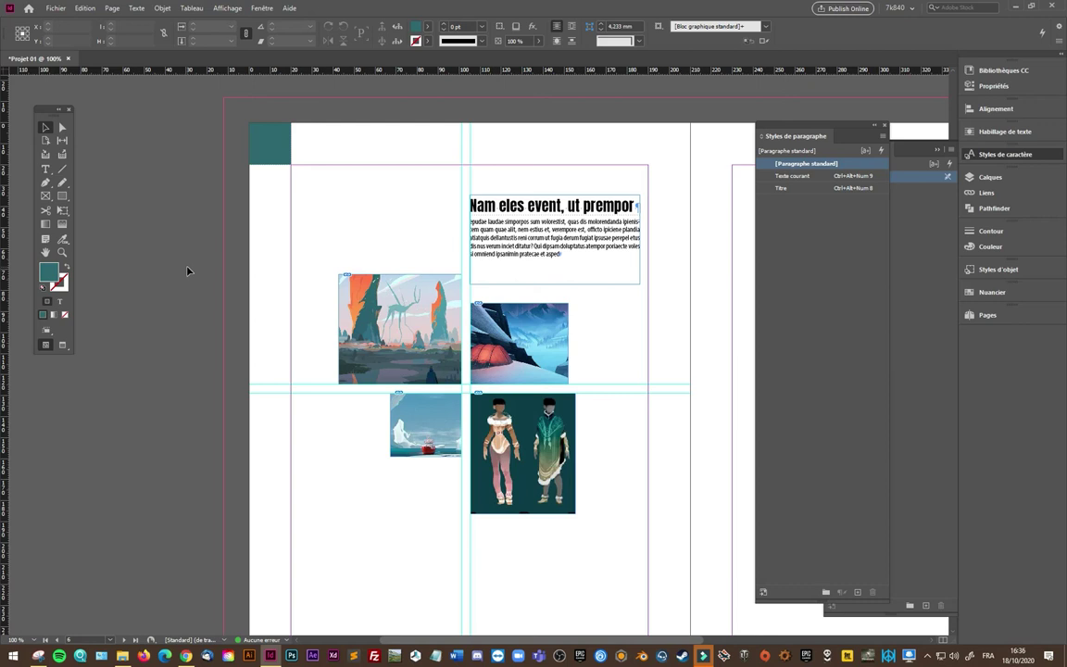
- Preview the spread in Presentation mode, then shorten the text frame from its bottom edge
key("shift+w")
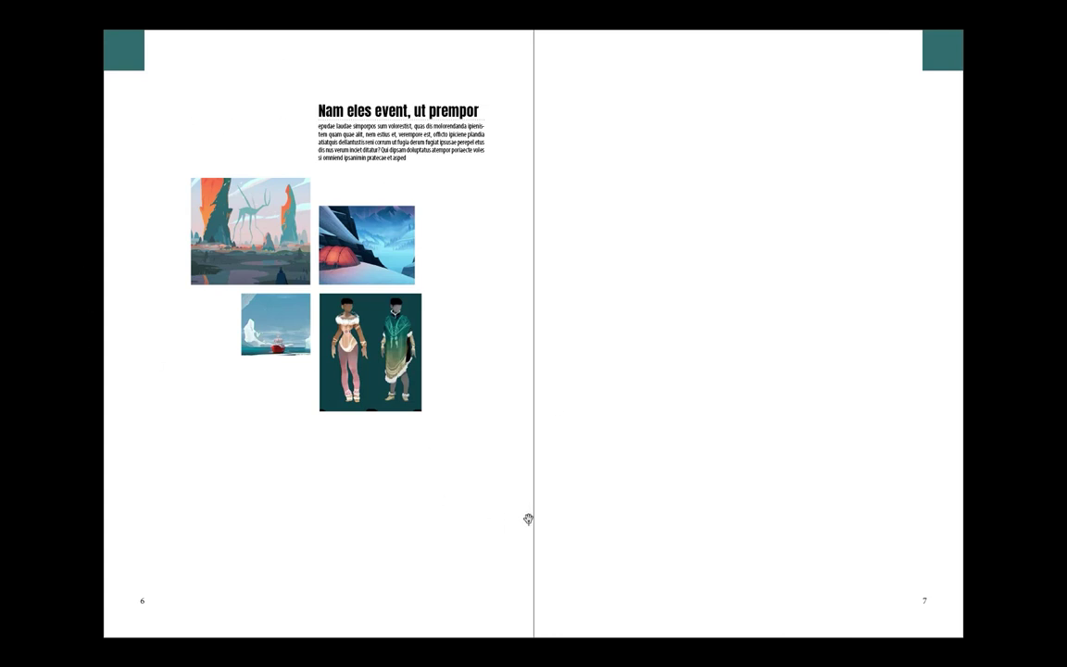
key("Escape")
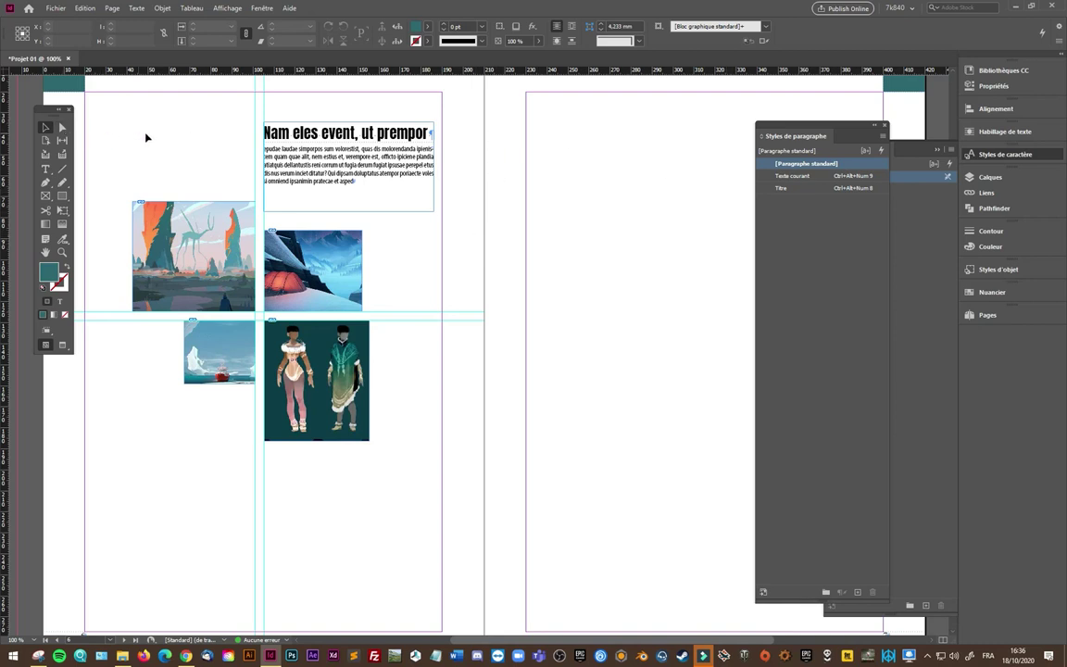
left_click_drag(353, 210, 353, 191)
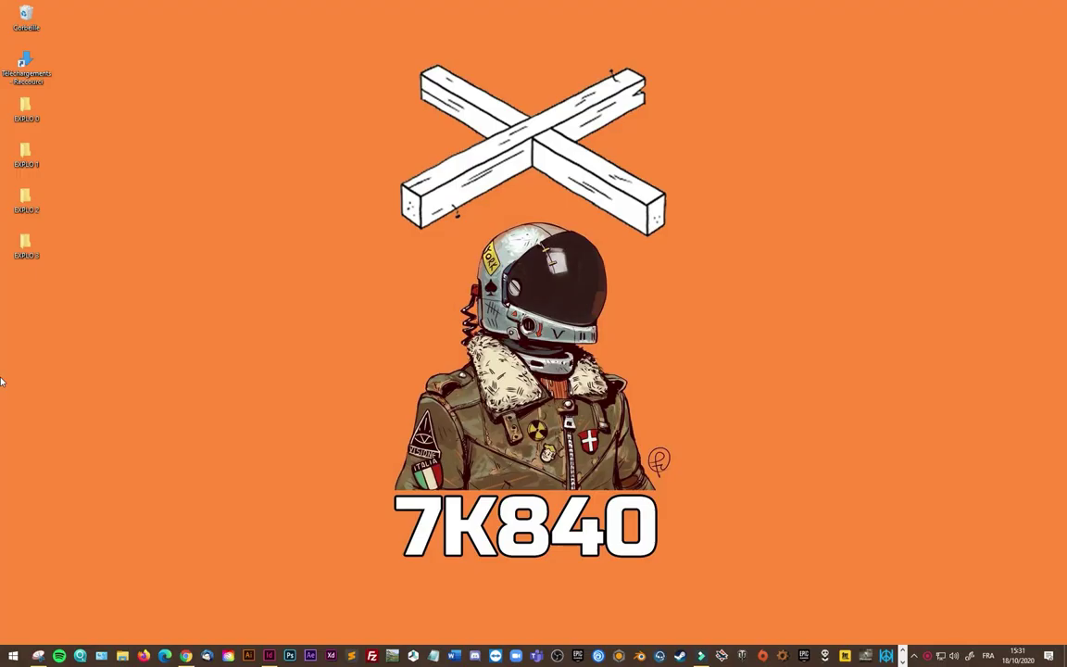